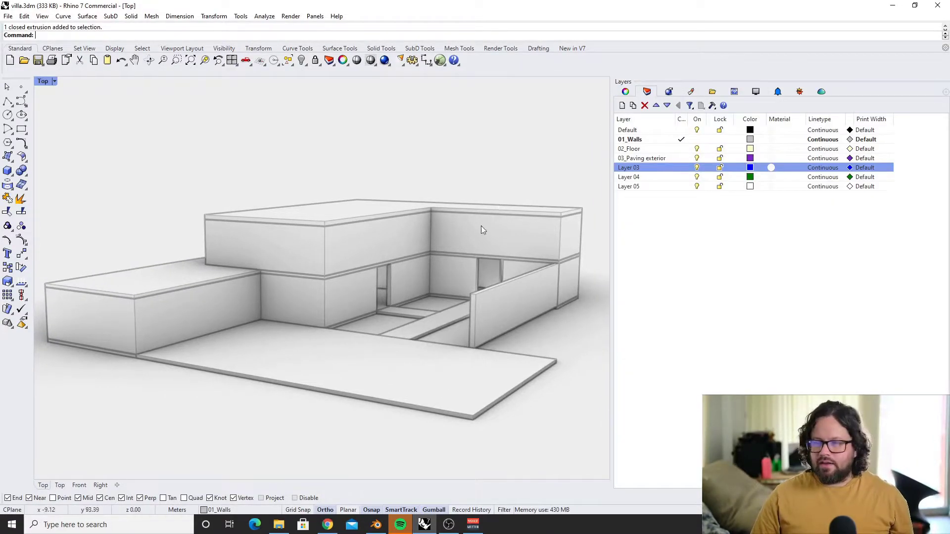
Save an incremental version of the villa model
right_click_drag(397, 230, 438, 282)
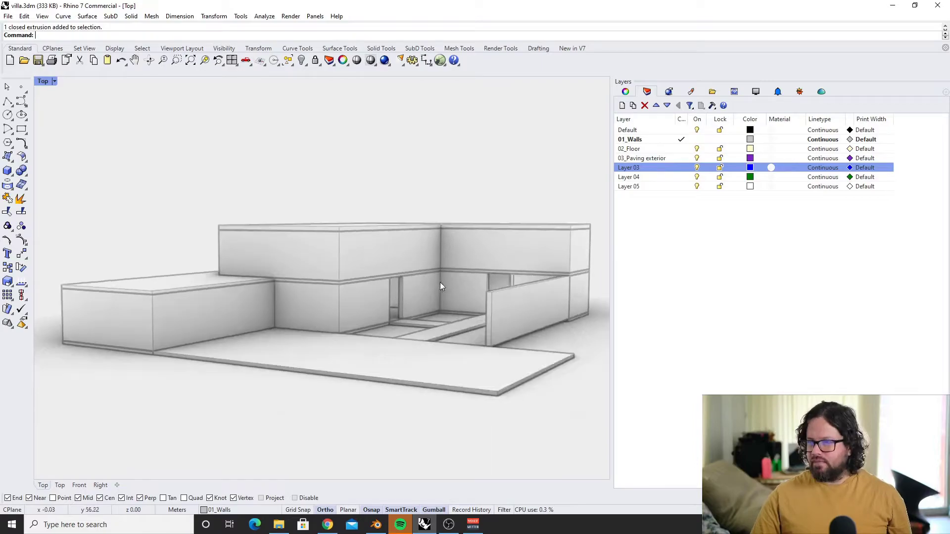
left_click(8, 16)
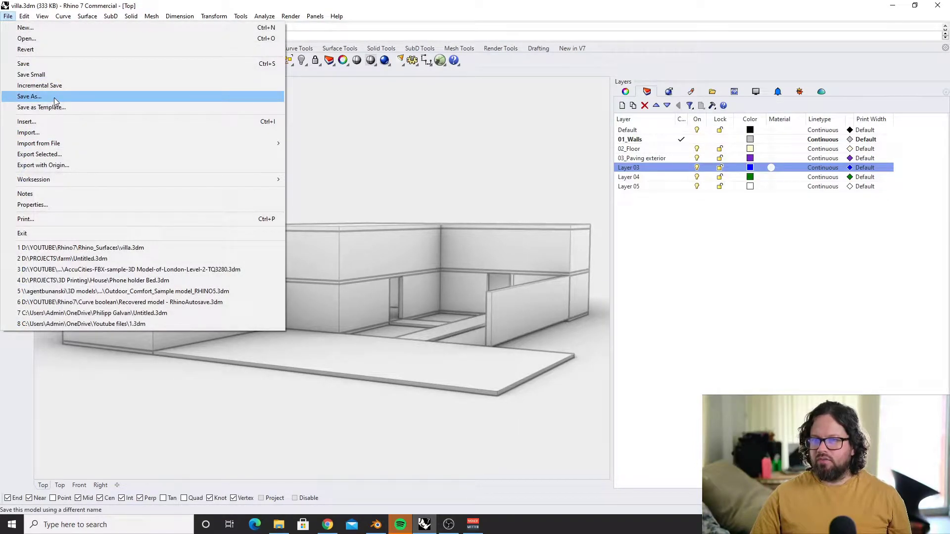
left_click(8, 17)
left_click(8, 18)
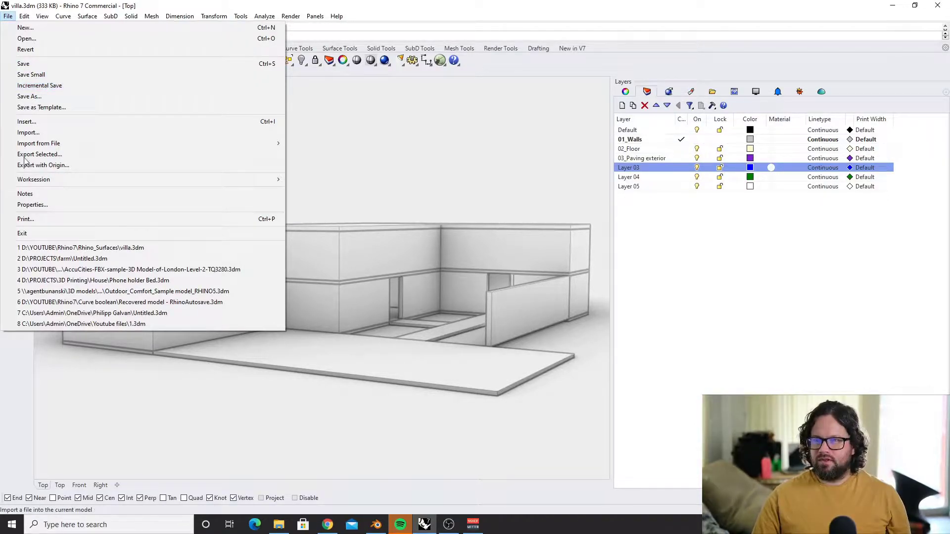
left_click(45, 85)
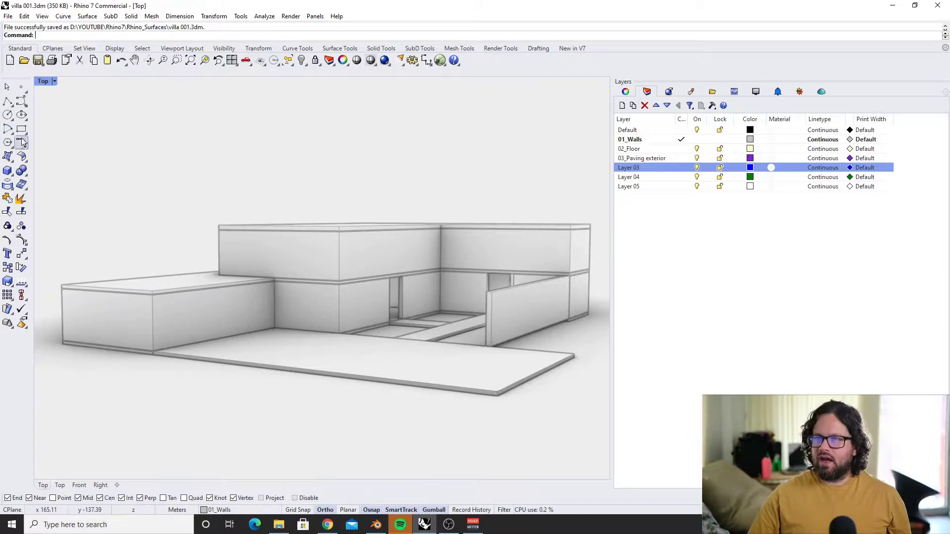
left_click(8, 16)
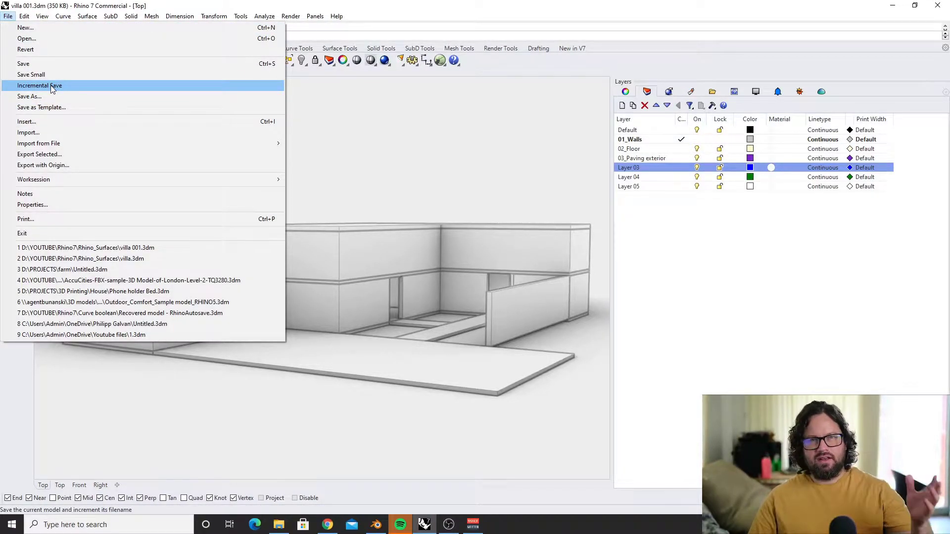
left_click(685, 207)
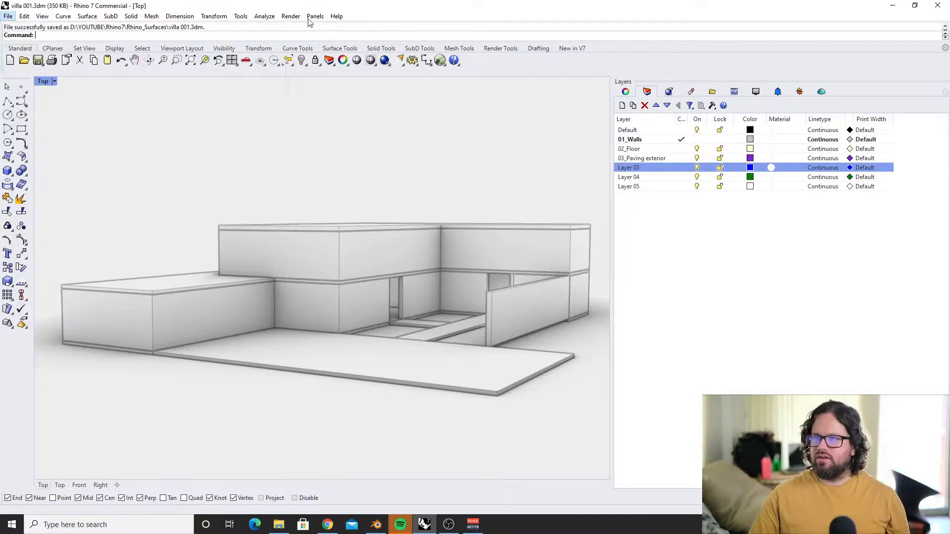
Widen the layer list slightly to give it more room beside the model view
left_click_drag(612, 191, 591, 188)
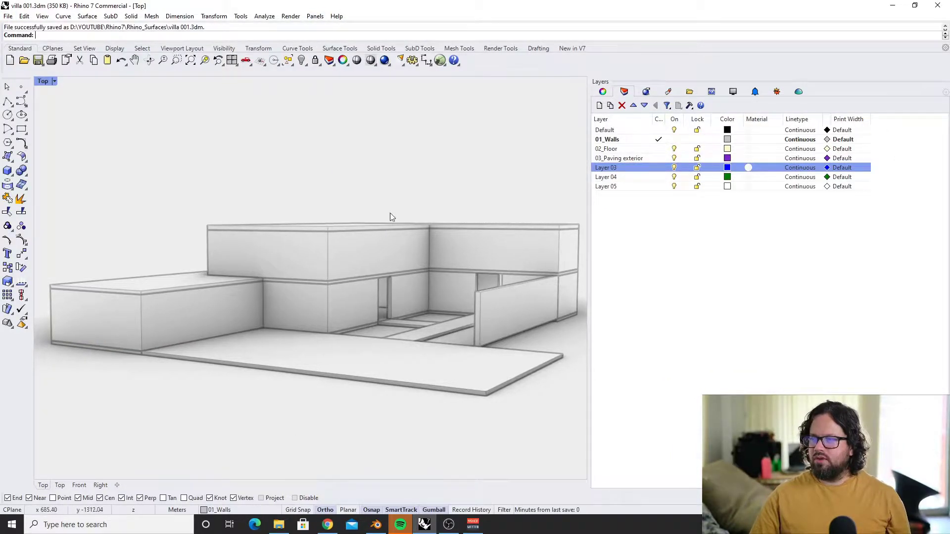
right_click_drag(337, 313, 398, 331)
right_click_drag(384, 253, 411, 269)
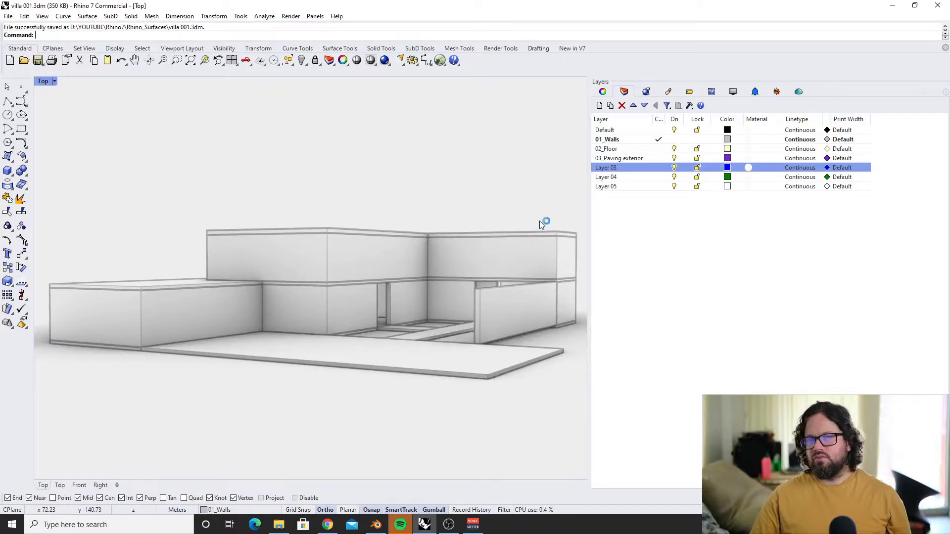
right_click_drag(379, 191, 452, 240)
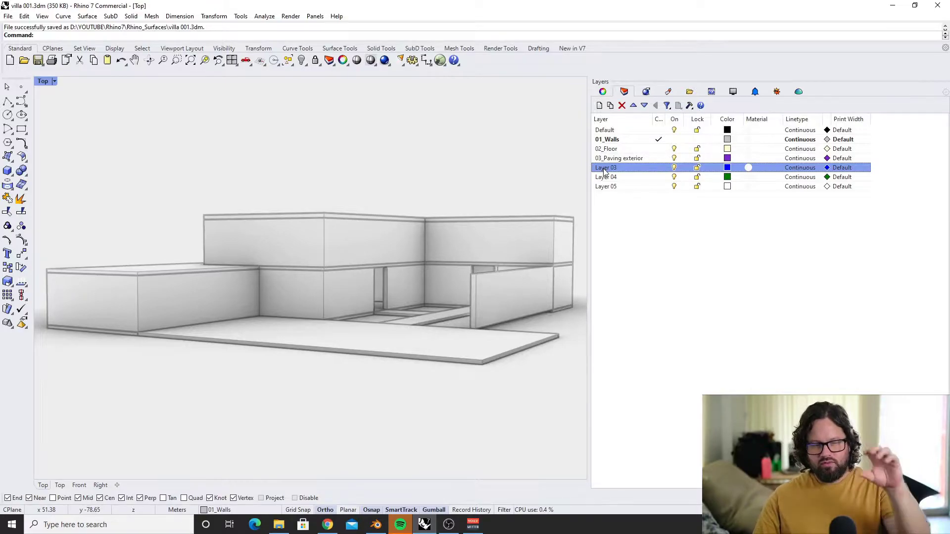
left_click(609, 139)
left_click(607, 149)
left_click(612, 167)
left_click(613, 158)
left_click(614, 167)
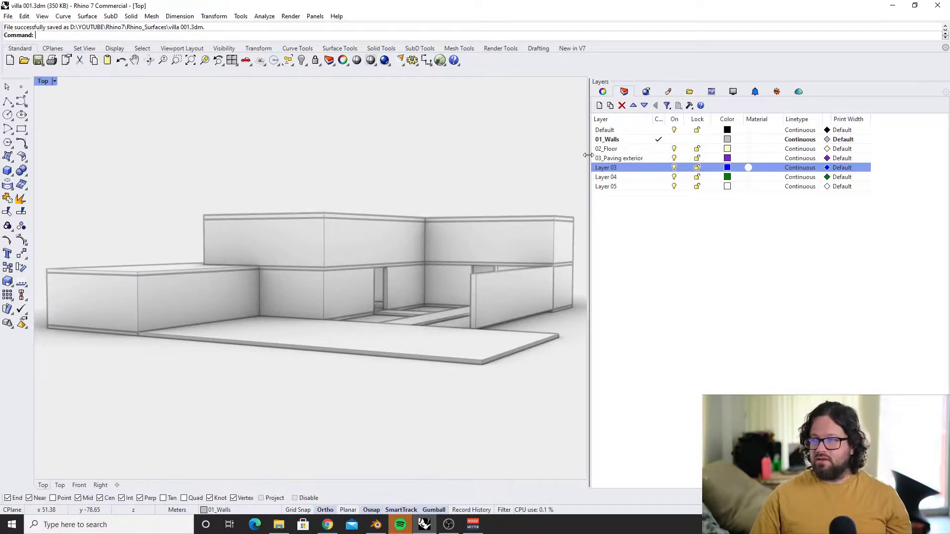
left_click(679, 240)
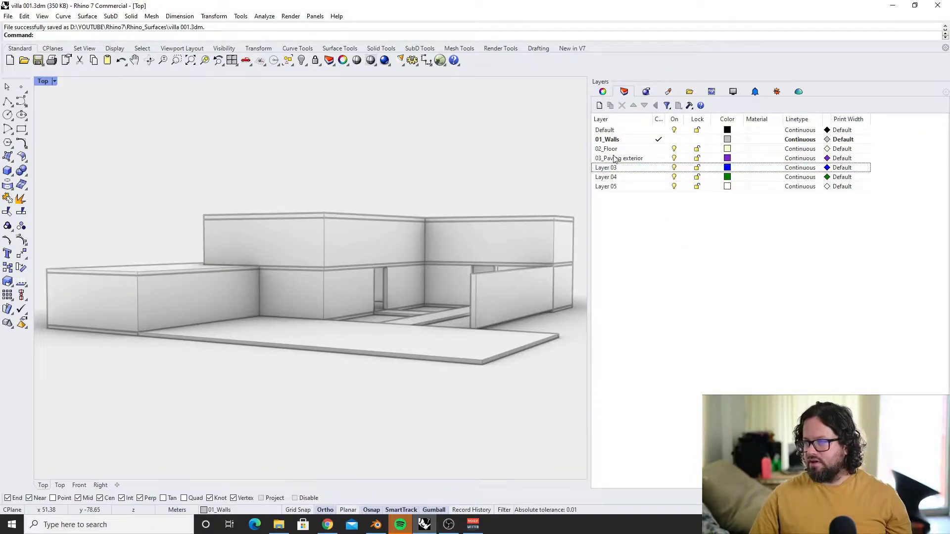
Create a new layer below the existing ones and name it Version_01
right_click(617, 208)
left_click(644, 212)
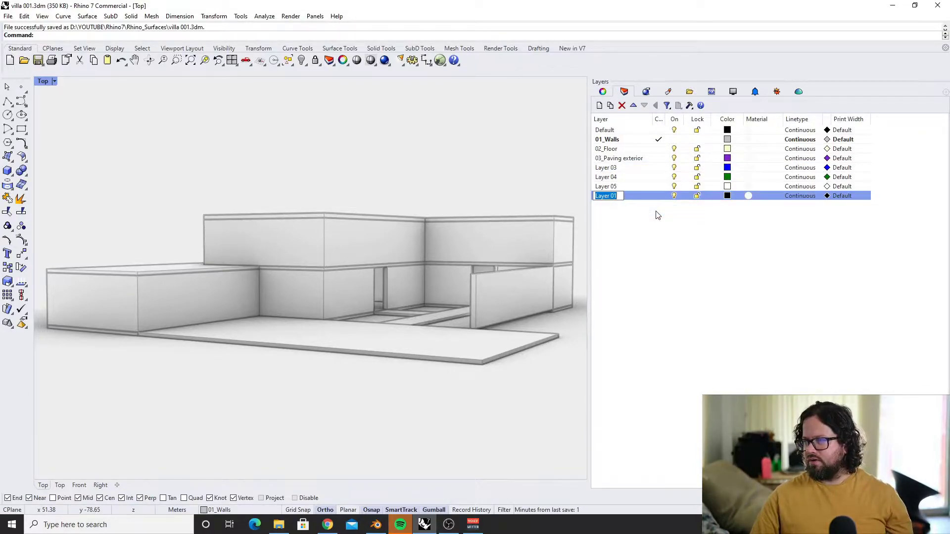
type("Option")
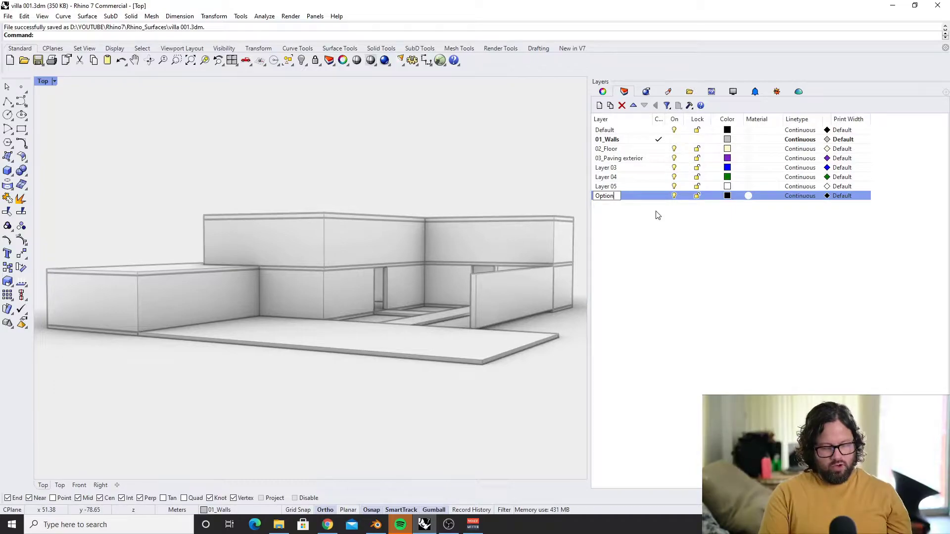
key("BackSpace")
key("BackSpace")
key("BackSpace")
key("BackSpace")
key("BackSpace")
key("BackSpace")
type("Veriso")
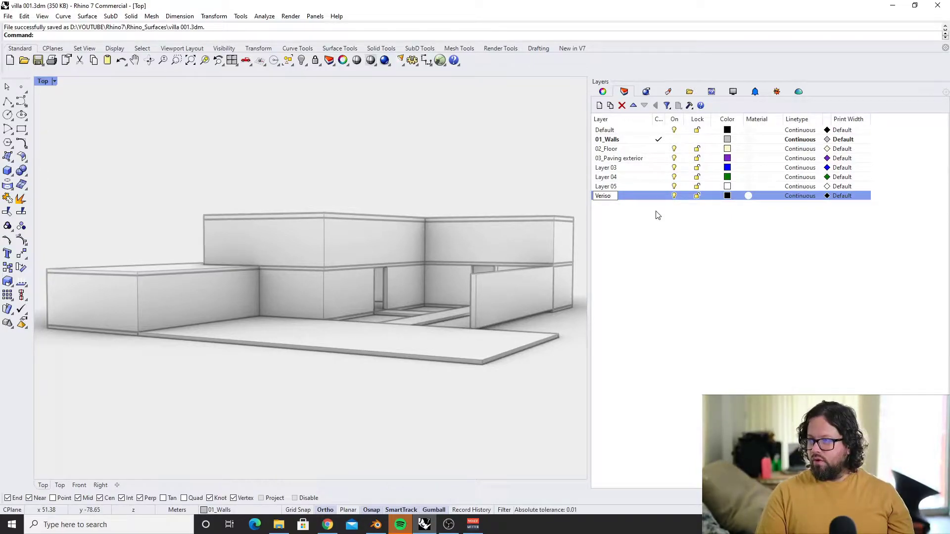
type("ion_01")
key("Return")
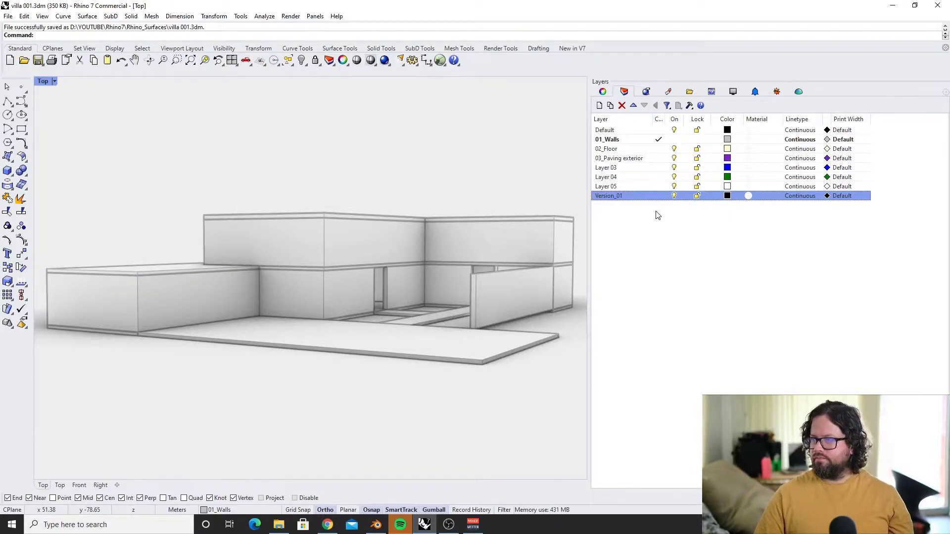
left_click(656, 213)
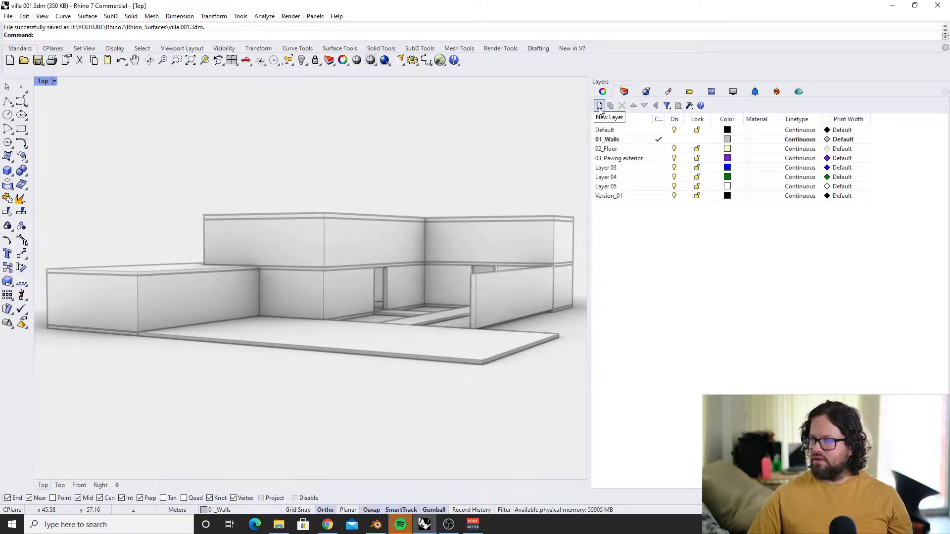
right_click(622, 235)
right_click(630, 228)
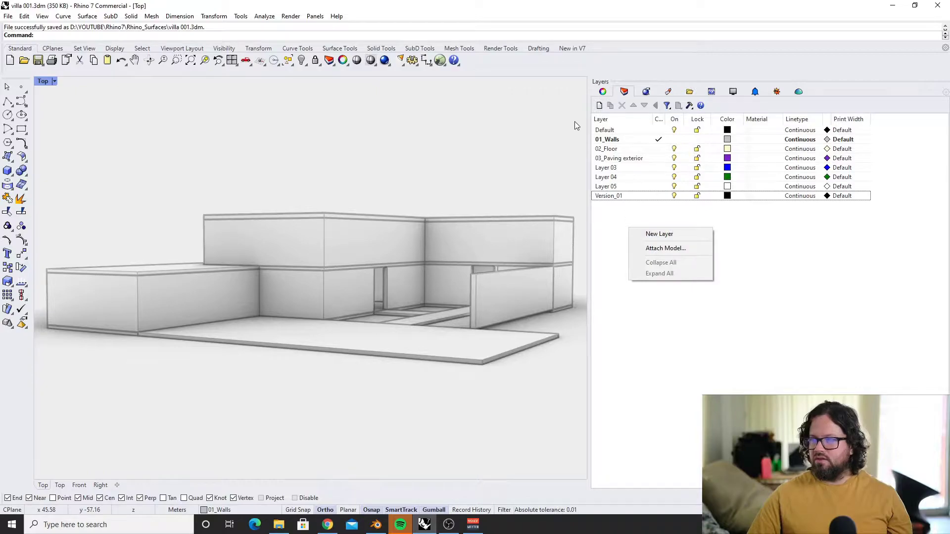
left_click(613, 197)
left_click(612, 141)
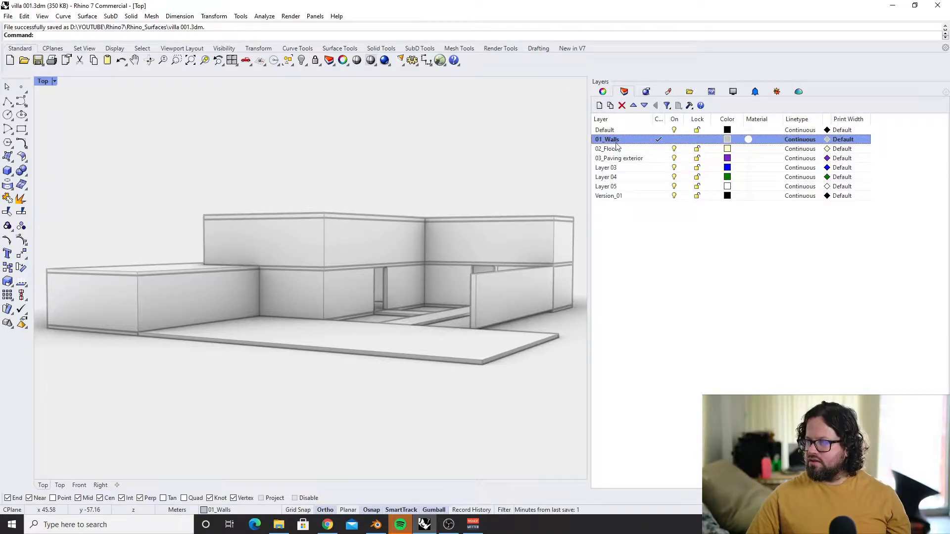
left_click(611, 156, "shift")
left_click(616, 130)
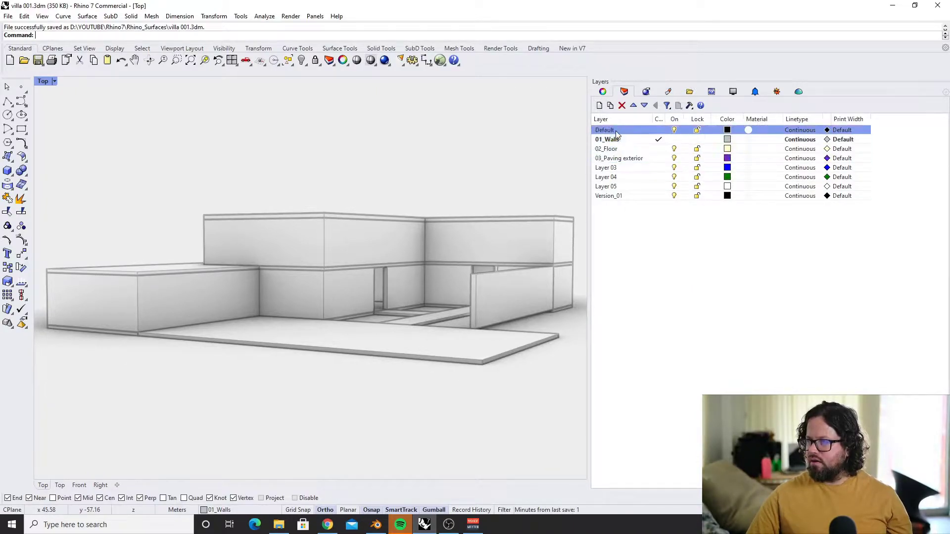
left_click(649, 270)
scroll(325, 296, "down", 7)
scroll(324, 301, "up", 4)
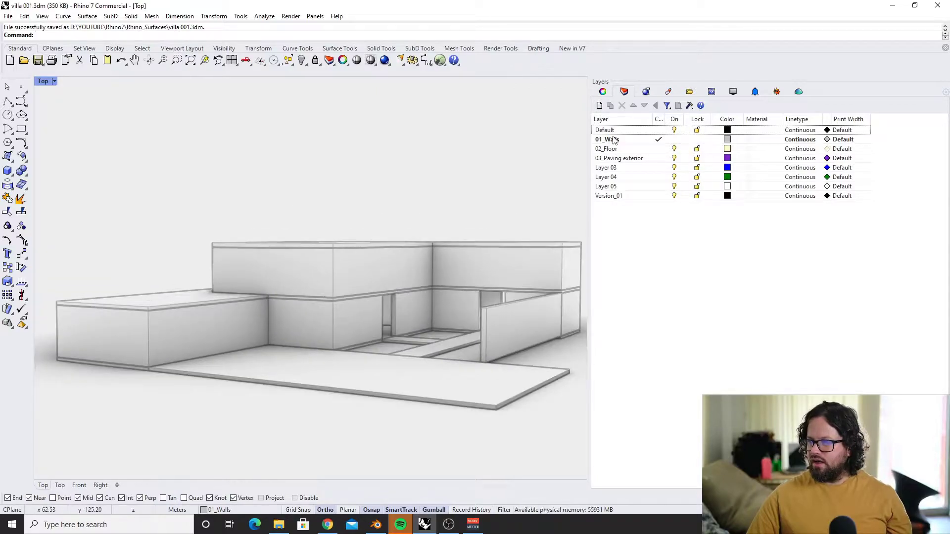
right_click_drag(411, 286, 397, 287, "shift")
scroll(397, 287, "down", 2)
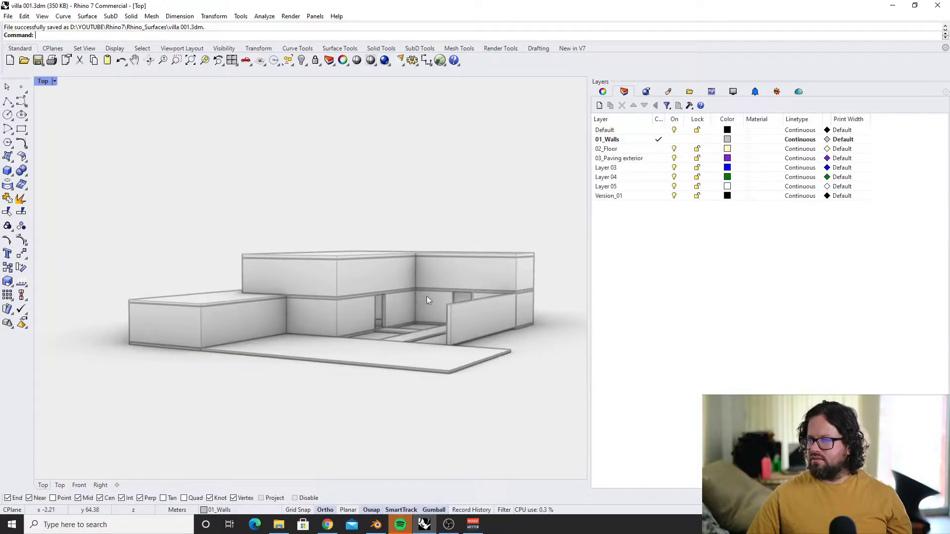
scroll(426, 296, "up", 2)
Show all hidden objects in the villa model
left_click(609, 130)
left_click(304, 59)
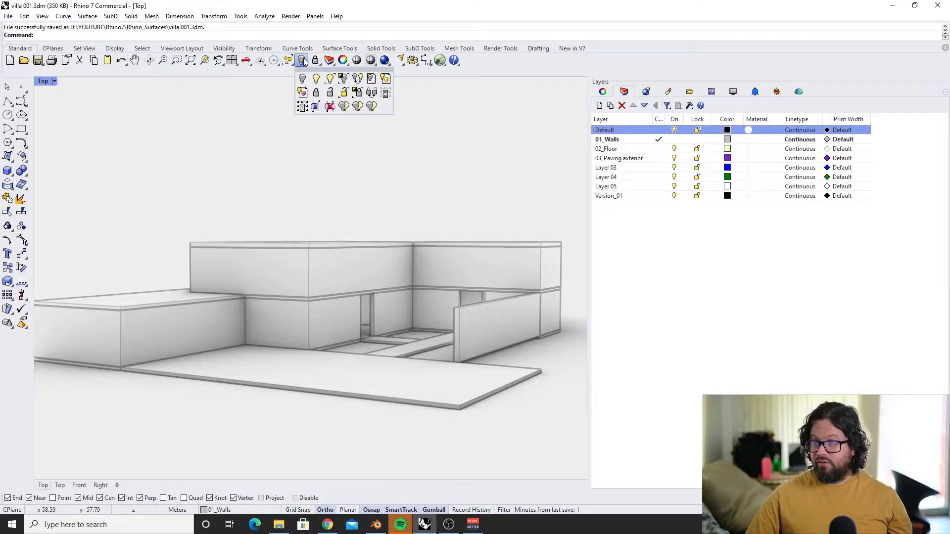
left_click(316, 79)
scroll(437, 335, "up", 3)
scroll(437, 335, "down", 4)
Select all objects on the Default layer and create a new layer named 00_Construction Lines
right_click(607, 130)
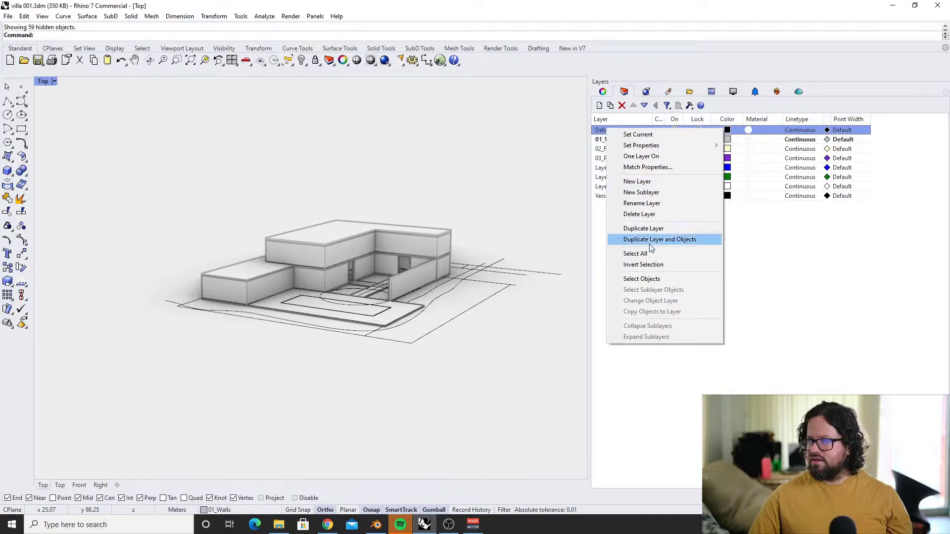
left_click(650, 283)
right_click_drag(363, 267, 372, 248)
left_click(600, 105)
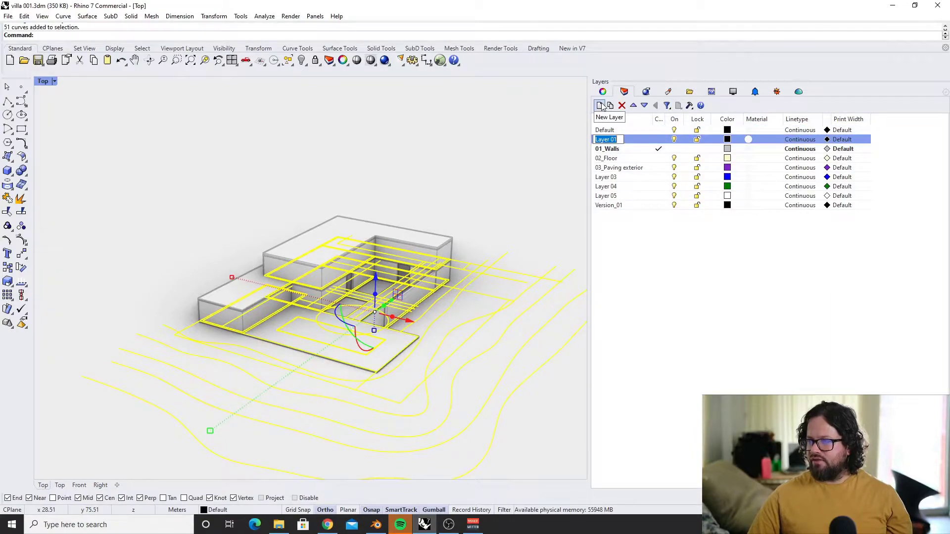
type("00_Construction Li...")
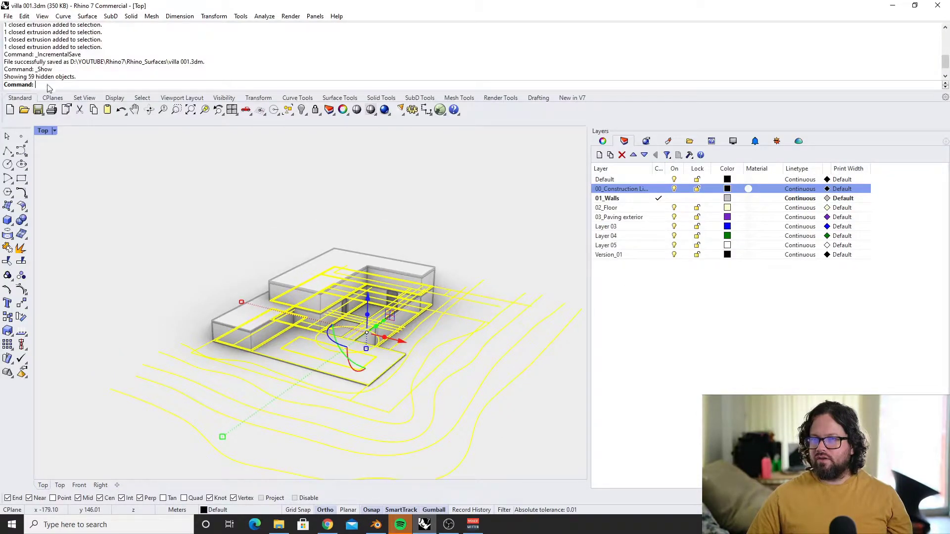
Select the whole model to check the object types and counts in the command history, and clear the selection
left_click(267, 235)
scroll(248, 228, "down", 6)
left_click_drag(152, 171, 484, 407)
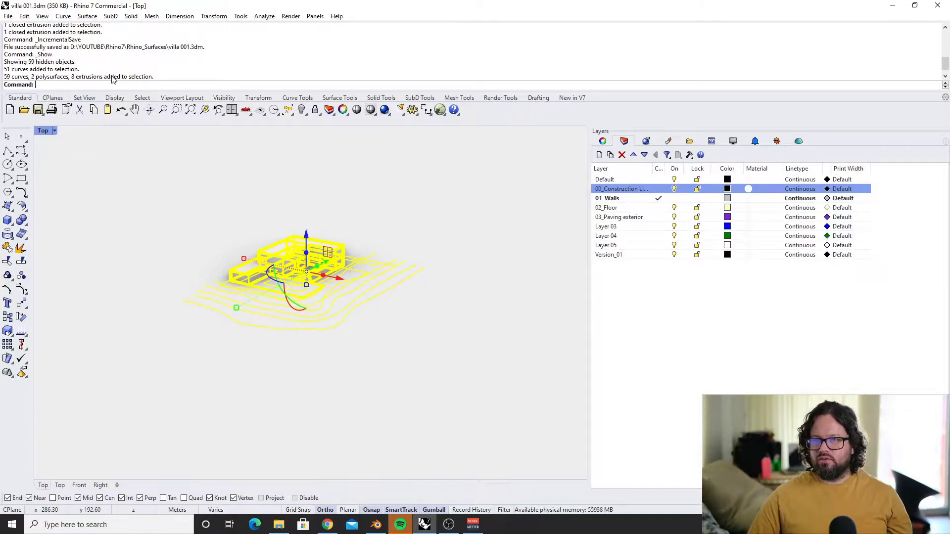
left_click(269, 201)
left_click_drag(135, 178, 524, 458)
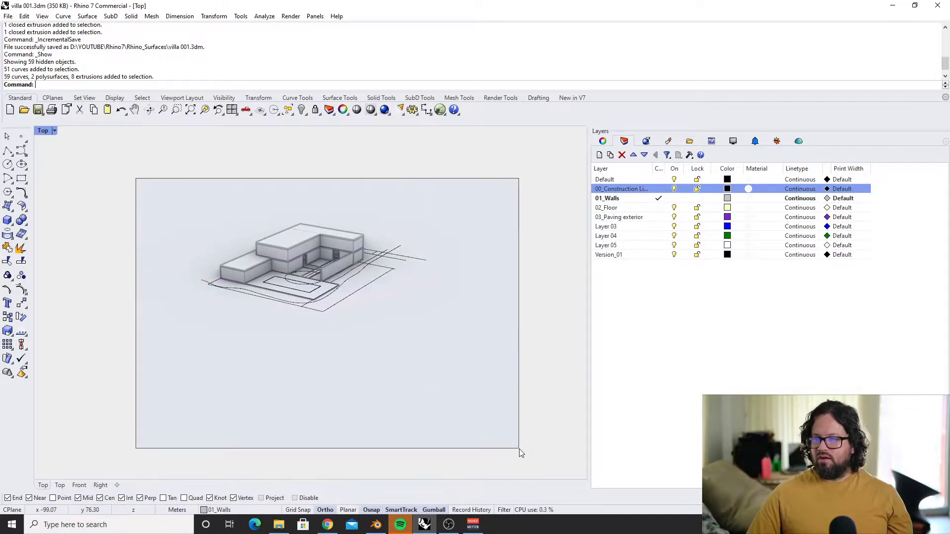
key("Escape")
Check the 00_Construction Lines layer for objects, and select all objects on the Default layer
right_click(622, 189)
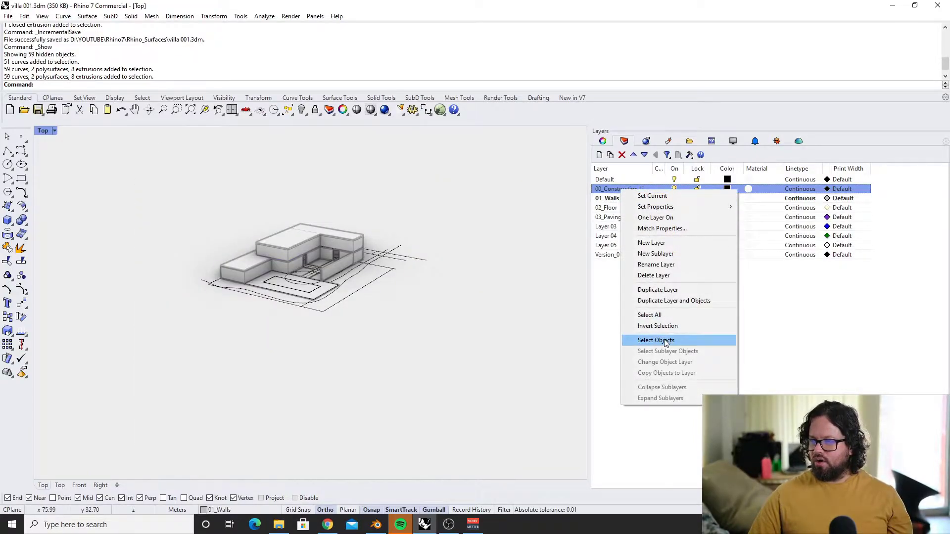
left_click(665, 341)
left_click(607, 179)
right_click(619, 179)
left_click(641, 331)
right_click_drag(130, 172, 197, 214)
scroll(373, 322, "up", 5)
scroll(304, 314, "down", 4)
scroll(295, 313, "up", 1)
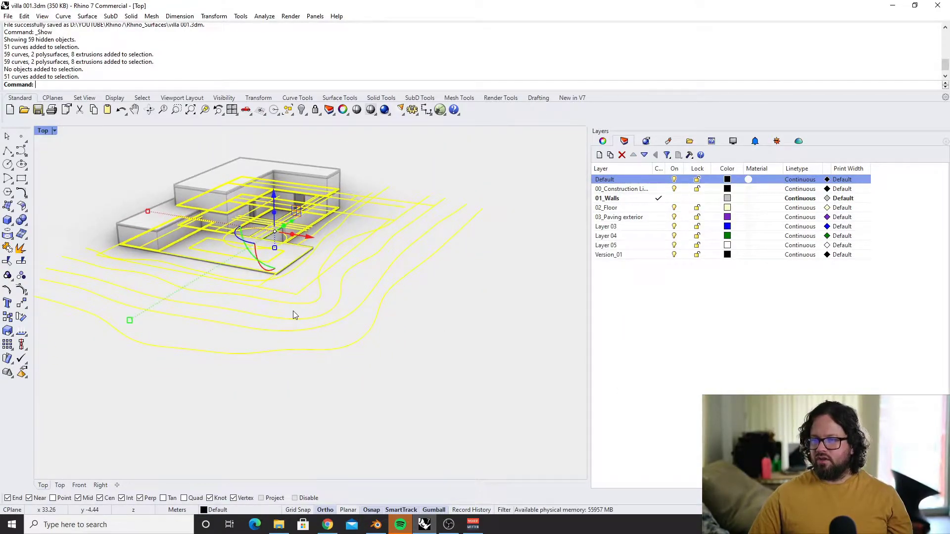
Fit the layer name column to its contents and move the selected curves to the 00_Construction Lines layer
left_click(622, 190)
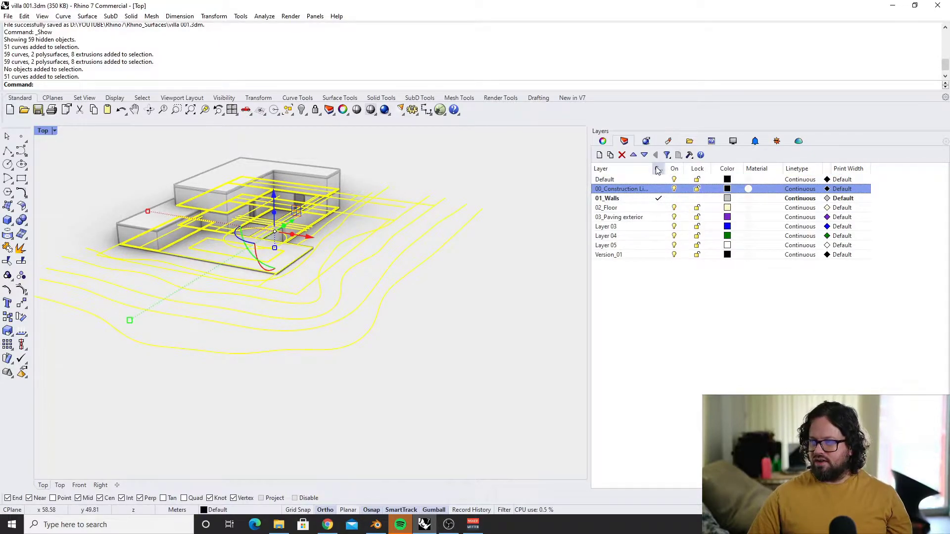
double_click(653, 168)
right_click(619, 192)
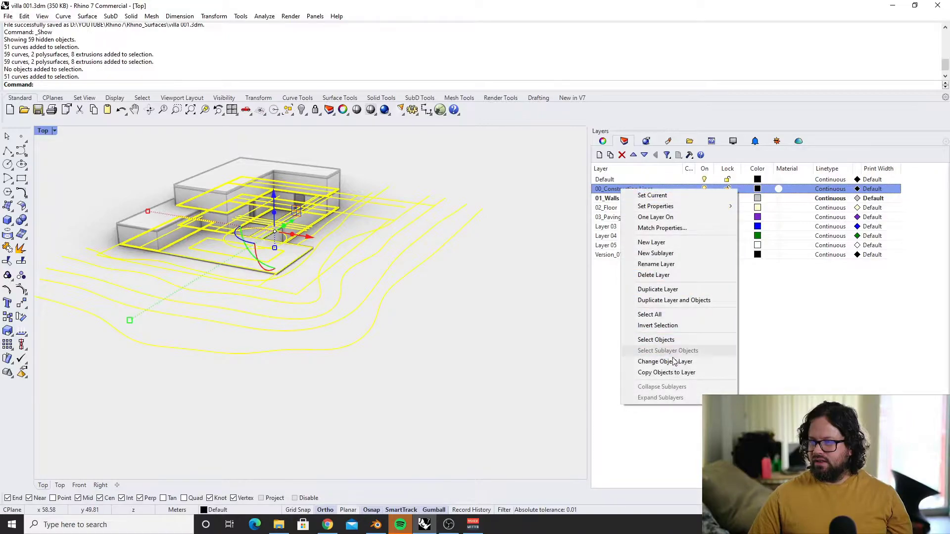
left_click(658, 361)
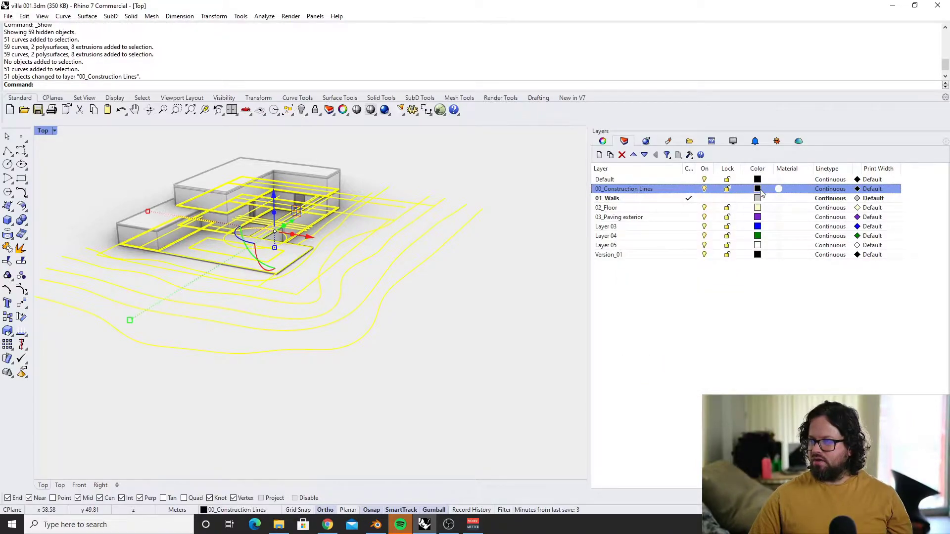
Set the colour of the 00_Construction Lines layer to red
left_click(758, 189)
left_click(753, 277)
left_click(778, 384)
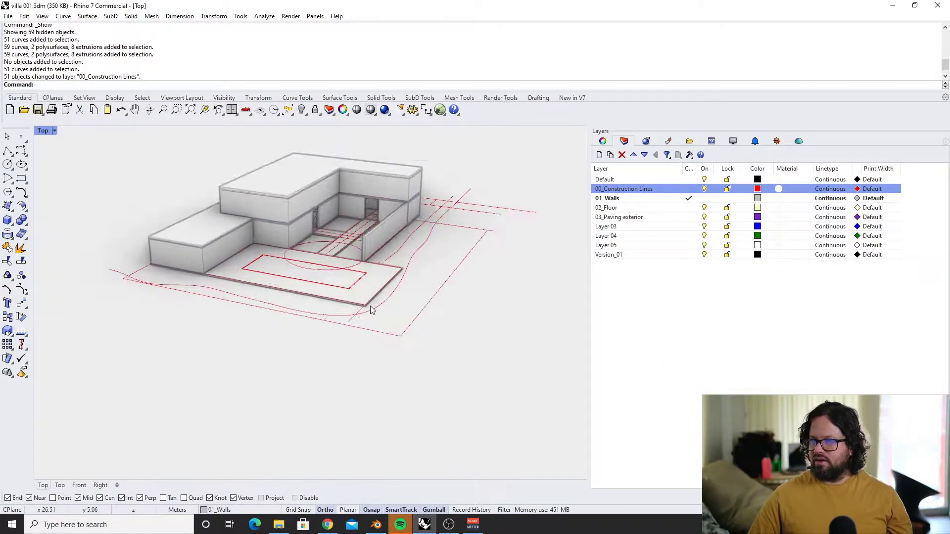
scroll(367, 303, "down", 5)
scroll(332, 279, "up", 2)
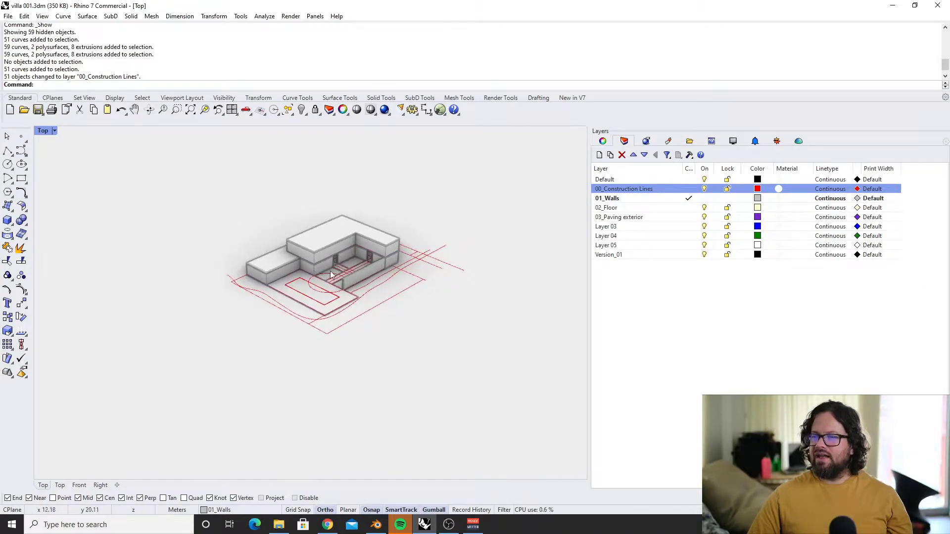
scroll(325, 272, "up", 5)
scroll(356, 265, "down", 3)
Switch the viewport's display mode to Rendered and view the villa from a wider angle
left_click(42, 131)
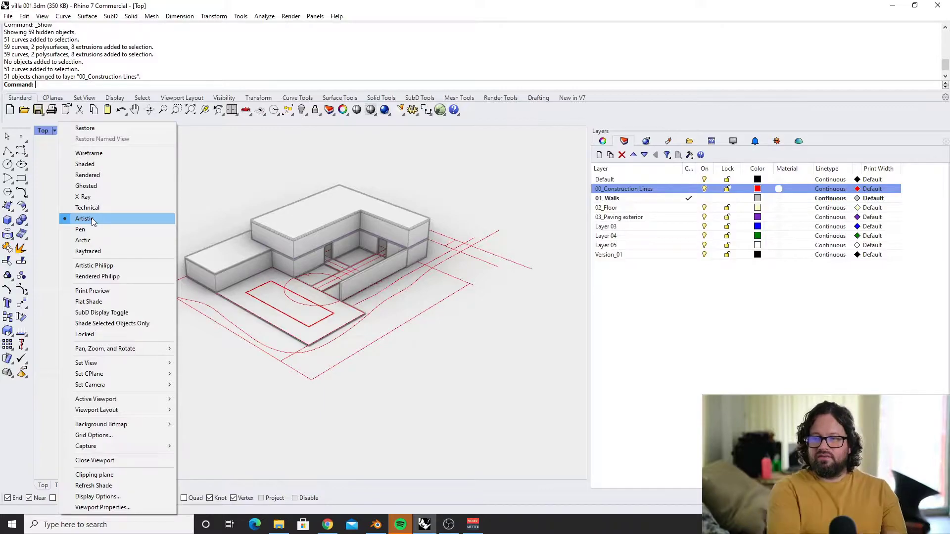
left_click(99, 174)
right_click_drag(254, 322, 289, 327)
scroll(289, 328, "down", 5)
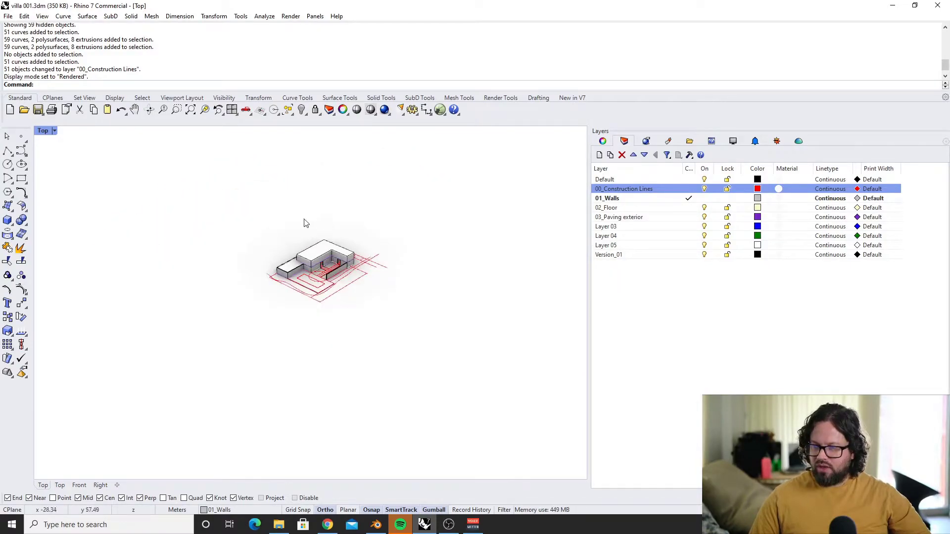
scroll(378, 216, "up", 5)
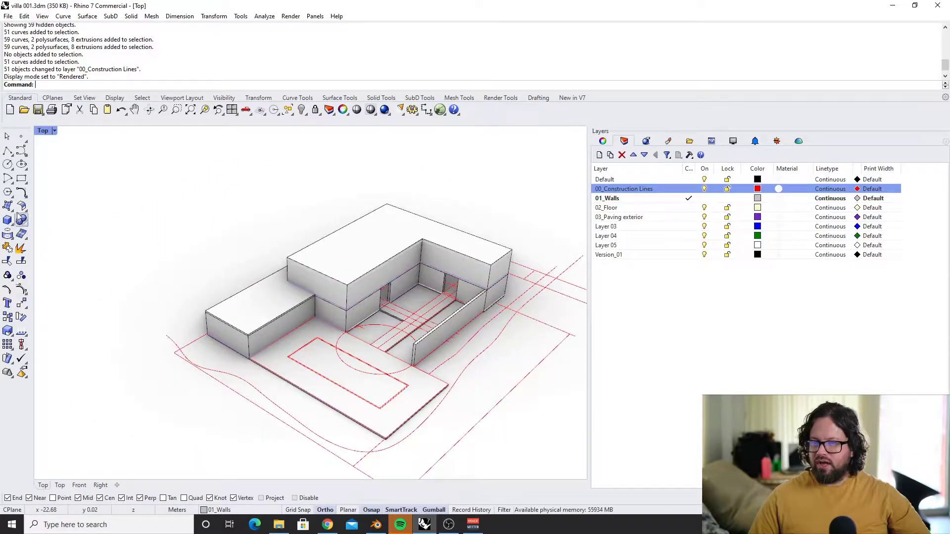
Draw a temporary box beside the villa, shift it along the vertical axis, and delete it
left_click(7, 219)
scroll(117, 290, "up", 3)
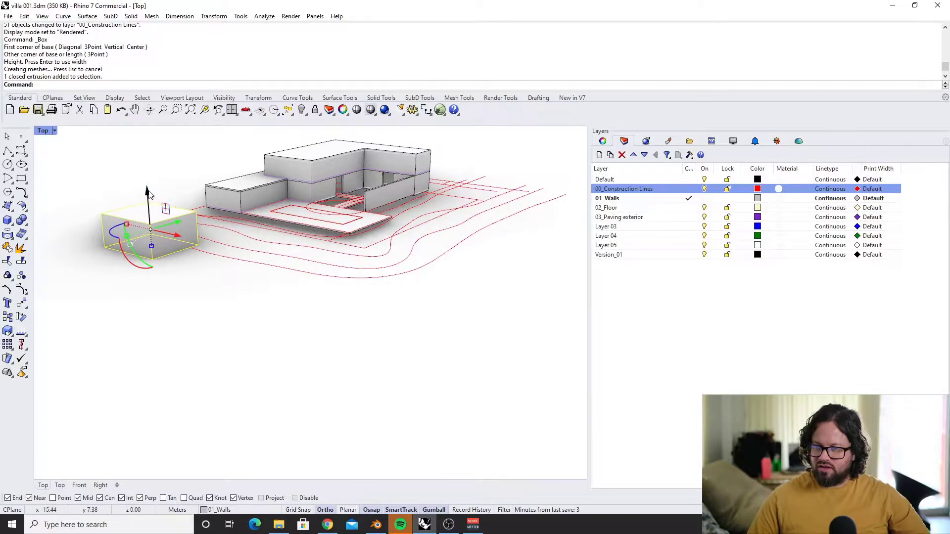
left_click_drag(147, 191, 166, 306)
mouse_move(255, 307)
right_mouse_down()
mouse_move(268, 272)
mouse_move(258, 323)
right_mouse_up()
scroll(205, 241, "down", 7)
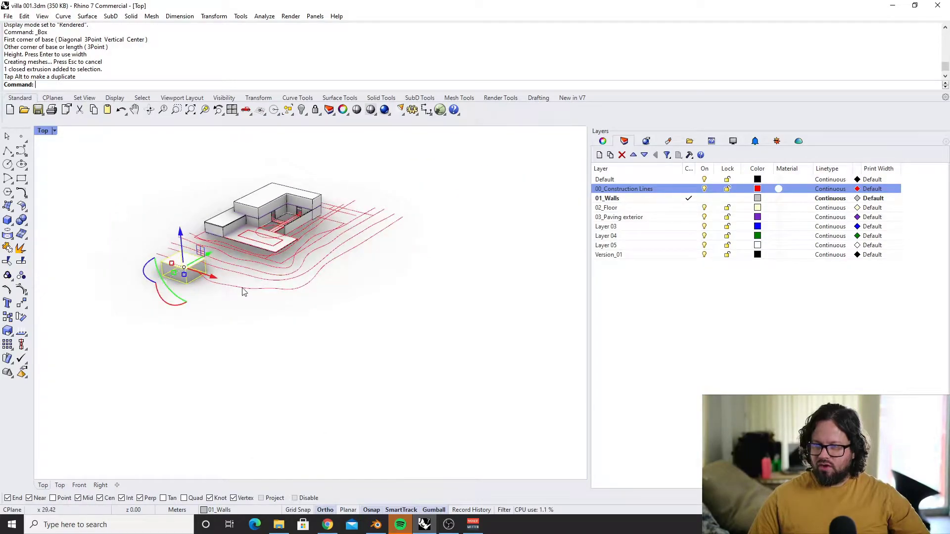
key("Delete")
Select individual solids of the villa one at a time to examine how the model is built up, and clear each selection
scroll(305, 177, "up", 6)
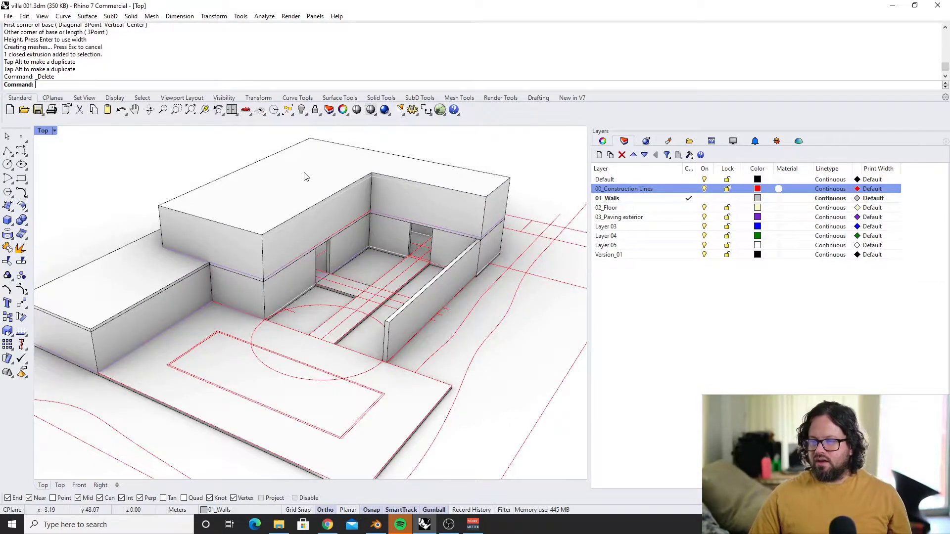
left_click(304, 177)
key("Escape")
left_click(280, 242)
key("Escape")
scroll(282, 236, "down", 5)
right_click_drag(282, 236, 304, 225, "shift")
scroll(210, 254, "up", 3)
left_click(210, 253)
scroll(210, 253, "down", 6)
scroll(210, 253, "up", 6)
left_click(89, 292)
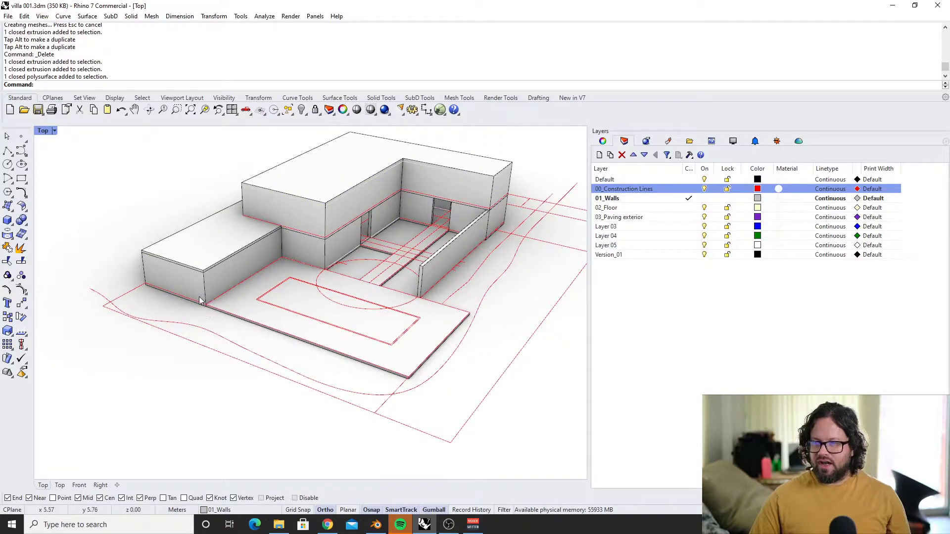
Turn off the visibility of the 00_Construction Lines layer
scroll(201, 304, "down", 3)
mouse_move(186, 302)
right_mouse_down()
mouse_move(188, 263)
mouse_move(198, 297)
right_mouse_up()
scroll(198, 297, "down", 2)
left_click(705, 189)
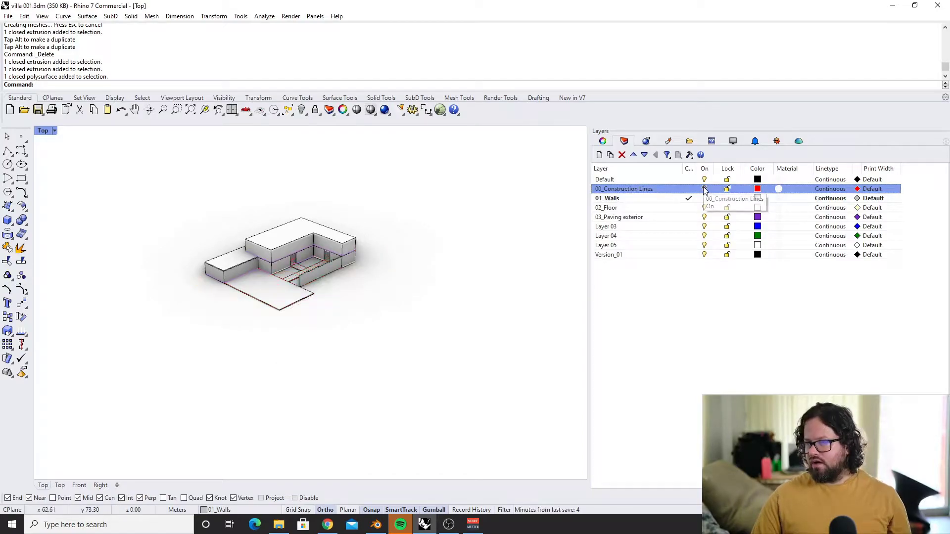
right_click_drag(319, 275, 319, 293)
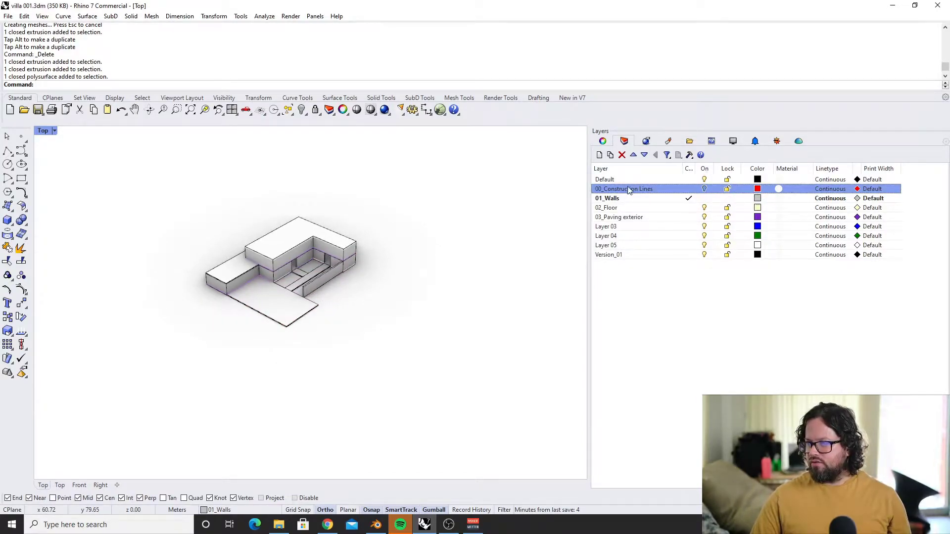
Select all objects on the 01_Walls layer to check what it contains, and pick a single wall extrusion
left_click(609, 199)
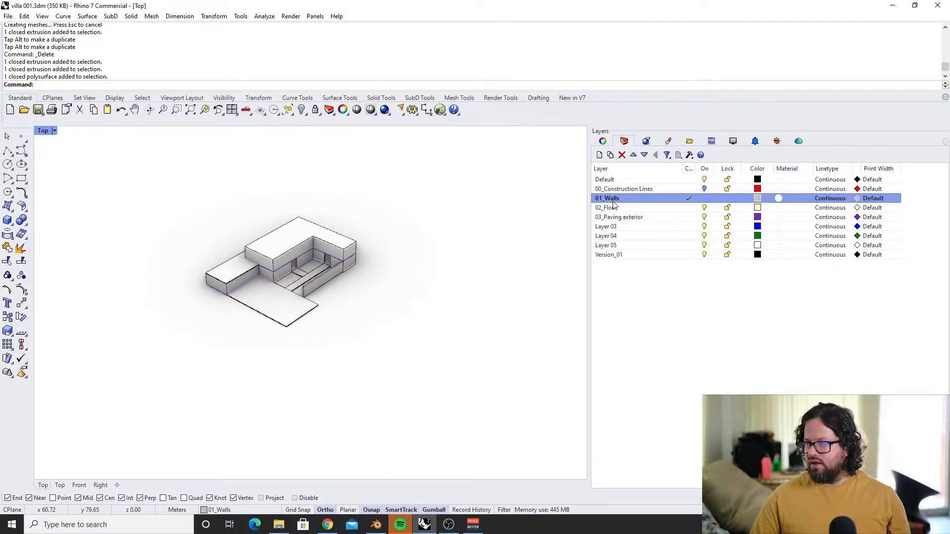
right_click(620, 199)
left_click(655, 350)
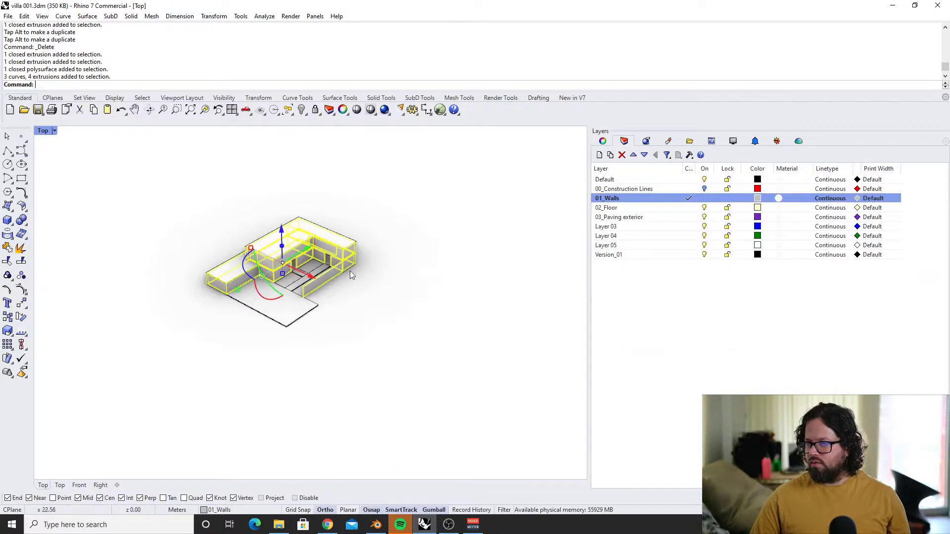
scroll(313, 253, "up", 6)
right_click_drag(305, 254, 331, 223)
left_click(361, 198)
Isolate the selected 02_Floor objects to examine the slabs on their own, and show the hidden objects again
right_click_drag(346, 296, 354, 253)
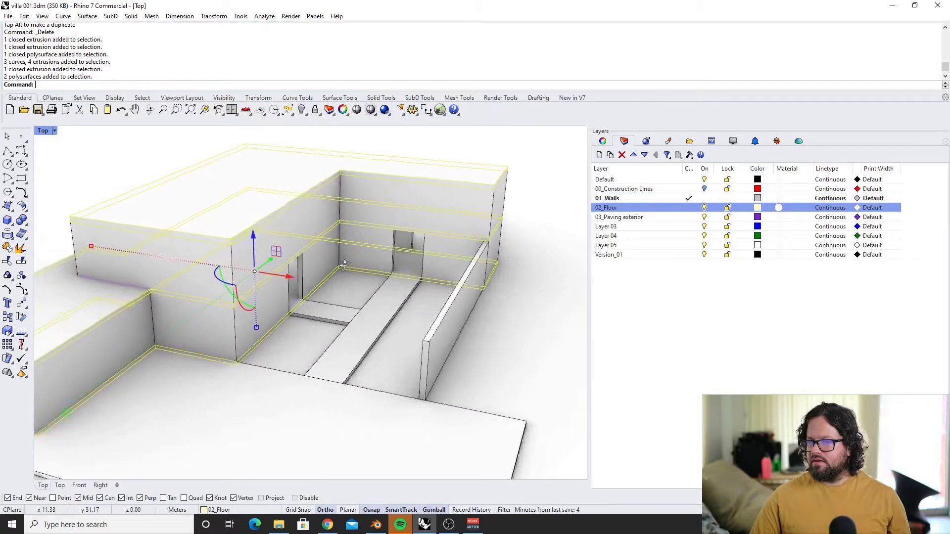
scroll(380, 253, "down", 6)
left_click(306, 113)
left_click(343, 129)
key("Escape")
scroll(382, 217, "down", 6)
scroll(354, 241, "up", 3)
key("ctrl+alt+h")
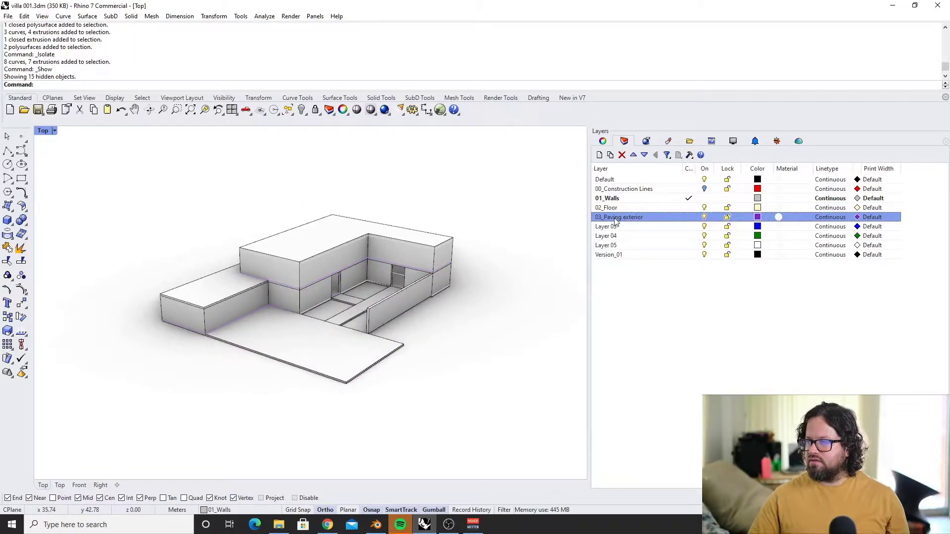
Select all objects on the 03_Paving exterior layer to check which curves and solids it holds, and clear the selection
right_click(615, 221)
left_click(643, 370)
right_click_drag(289, 339, 381, 382)
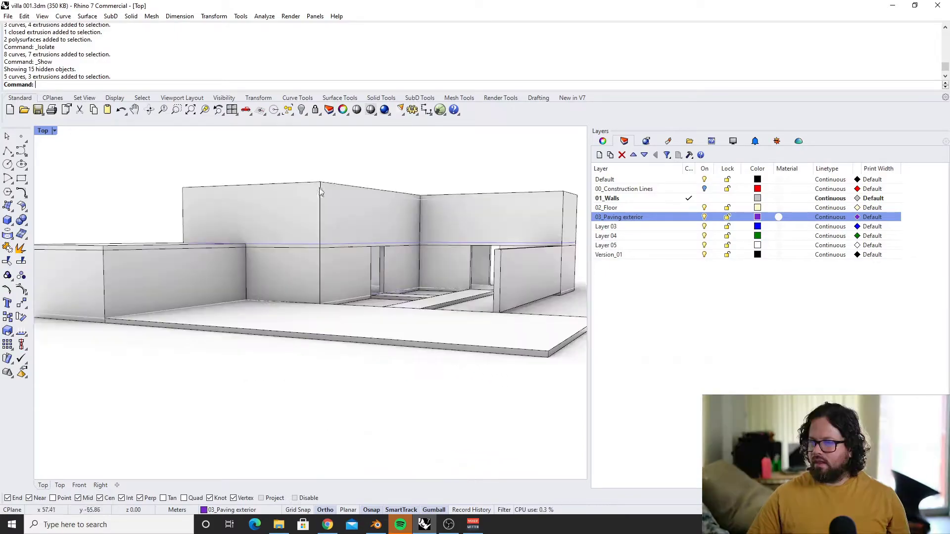
scroll(360, 300, "down", 5)
right_click_drag(360, 300, 388, 314)
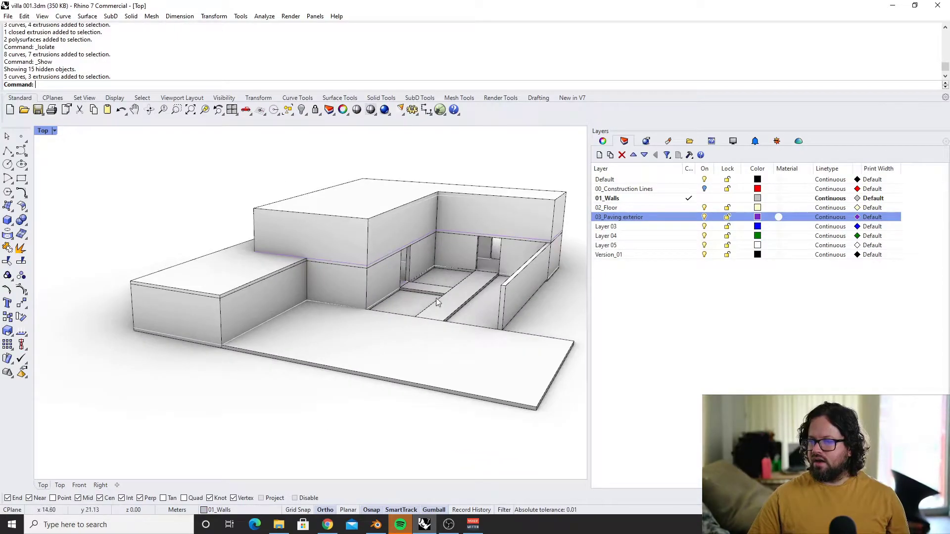
right_click(622, 219)
left_click(649, 368)
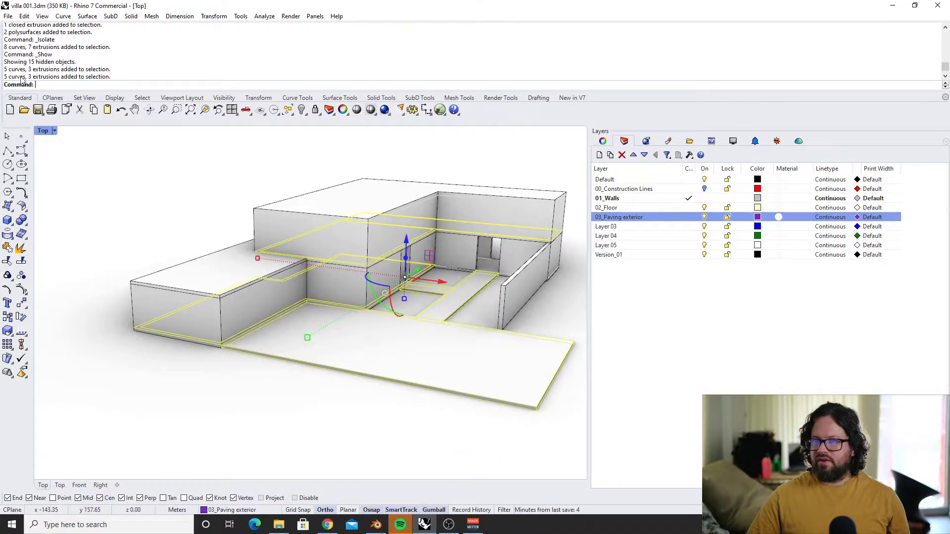
key("Escape")
Select the purple curve between the two storeys to inspect it, and clear the selection
scroll(361, 267, "up", 3)
left_click(363, 265)
left_click(396, 292)
key("Escape")
scroll(353, 266, "down", 3)
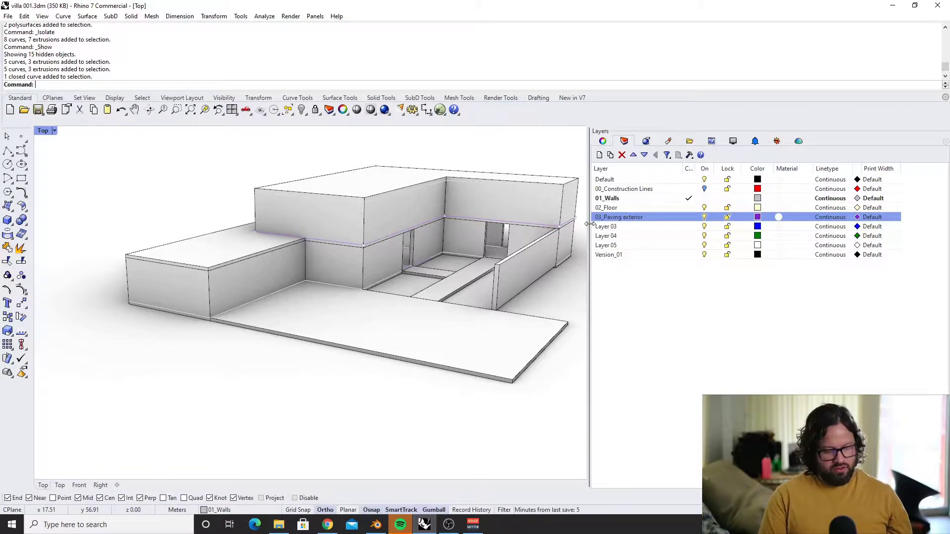
Select all visible curves with SelCrv and move them to the 00_Construction Lines layer
type("Sel")
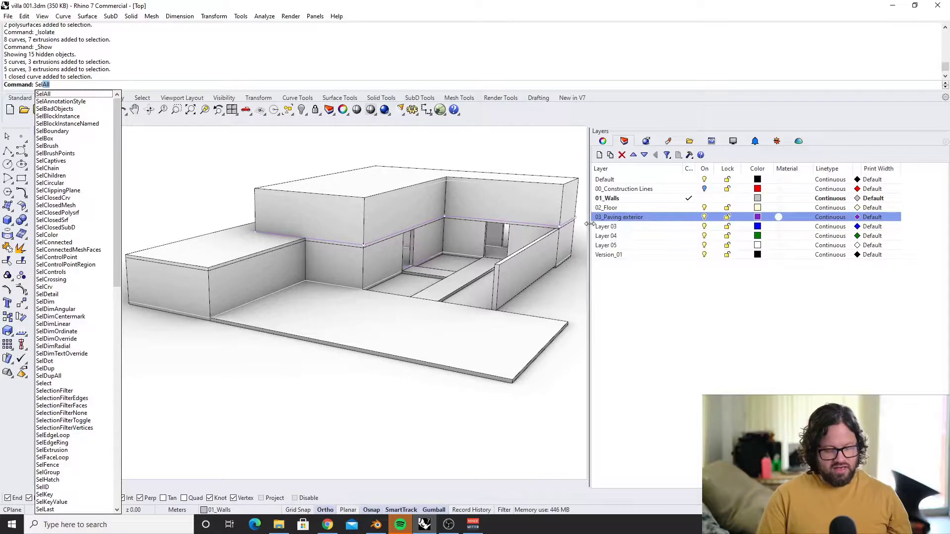
type("Crv")
key("Return")
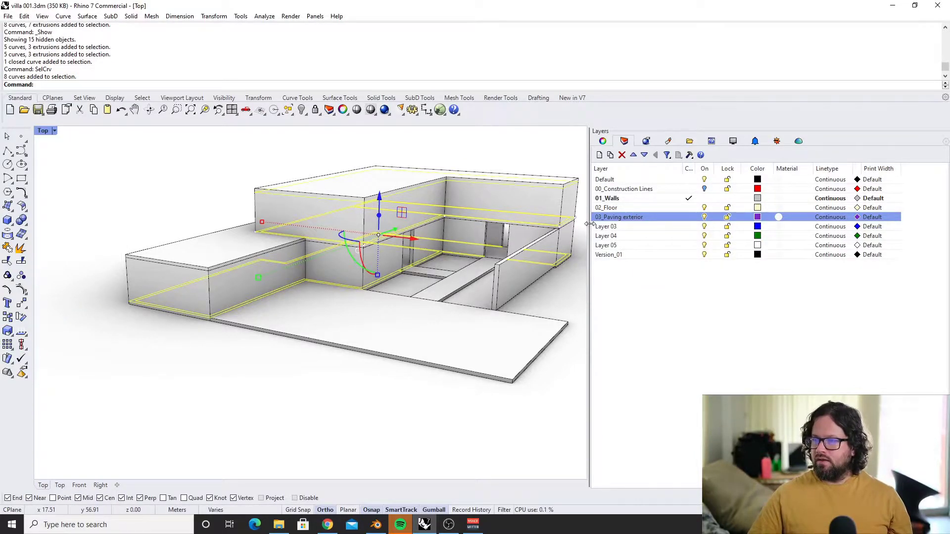
scroll(295, 360, "down", 3)
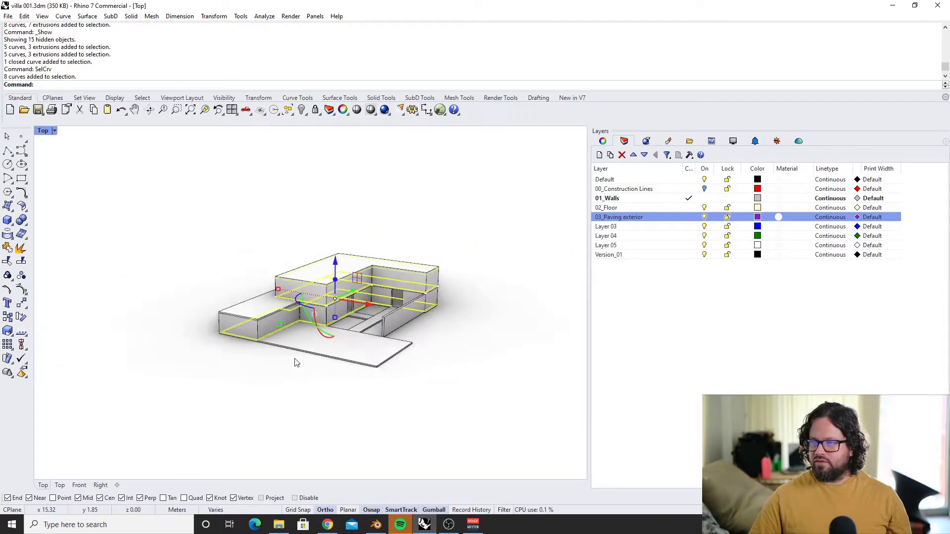
scroll(321, 333, "up", 2)
right_click_drag(324, 313, 317, 312)
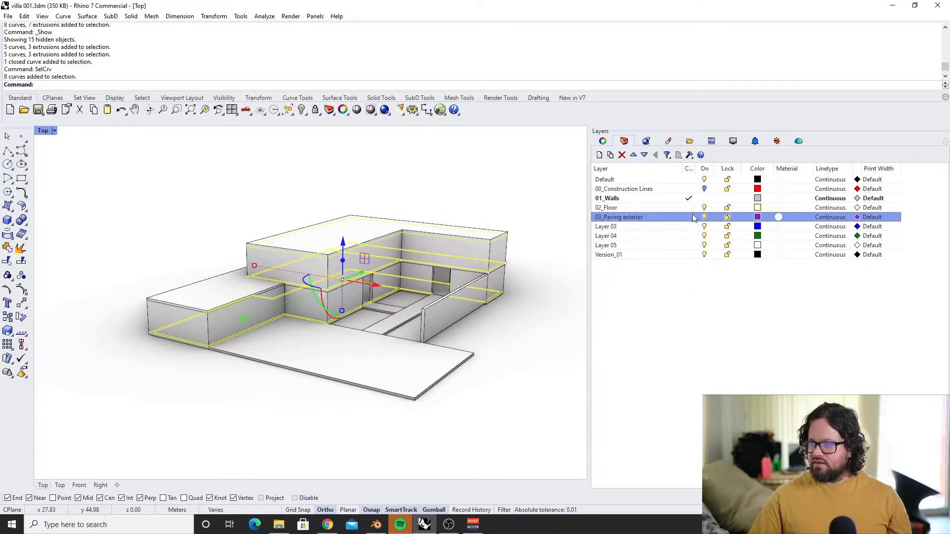
right_click(632, 189)
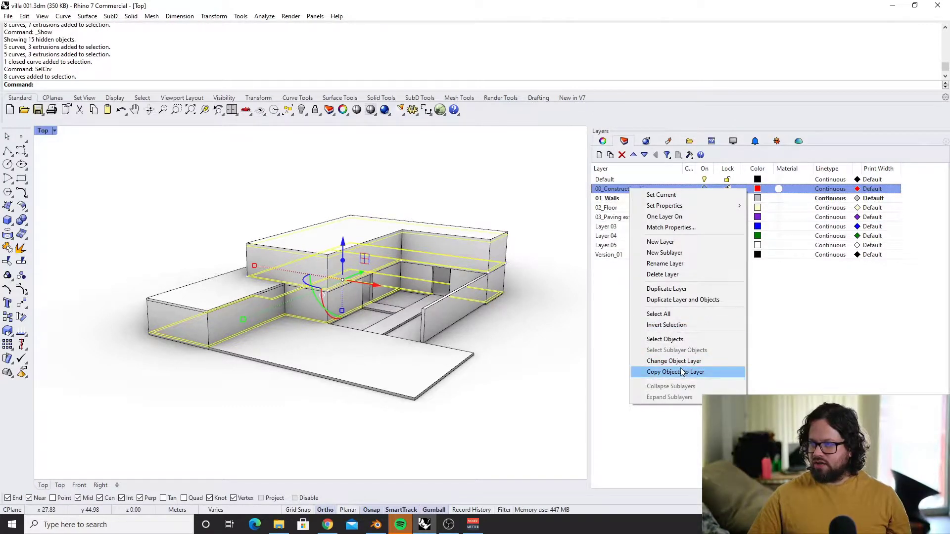
left_click(618, 276)
right_click(619, 189)
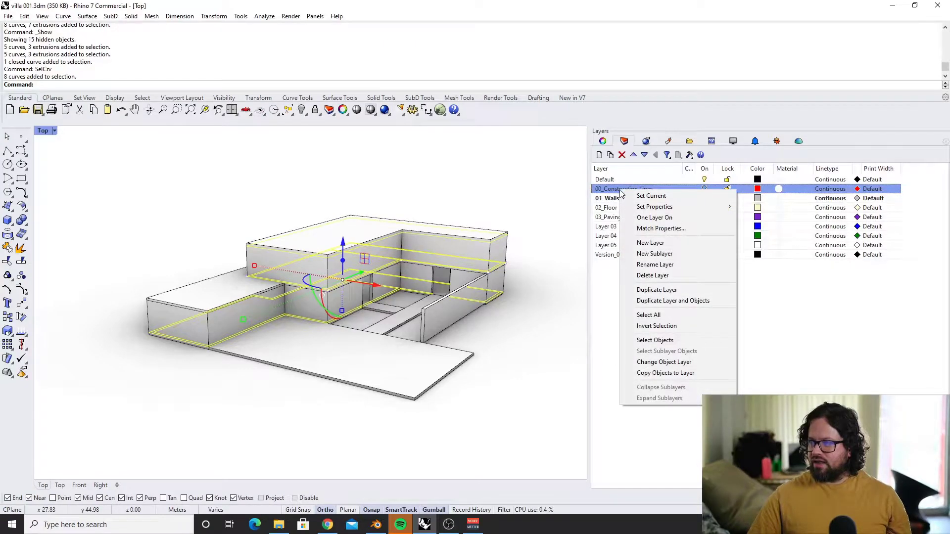
left_click(663, 363)
Turn the 02_Floor layer off and back on to check which objects belong to it
right_click_drag(208, 233, 296, 299)
scroll(296, 299, "up", 5)
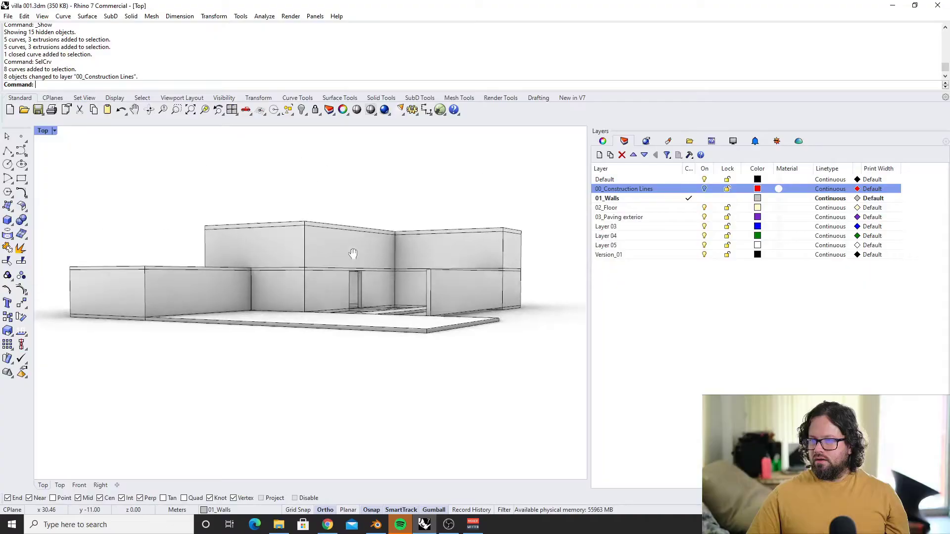
right_click_drag(350, 254, 348, 268)
scroll(347, 268, "down", 2)
scroll(372, 268, "up", 1)
scroll(354, 291, "up", 1)
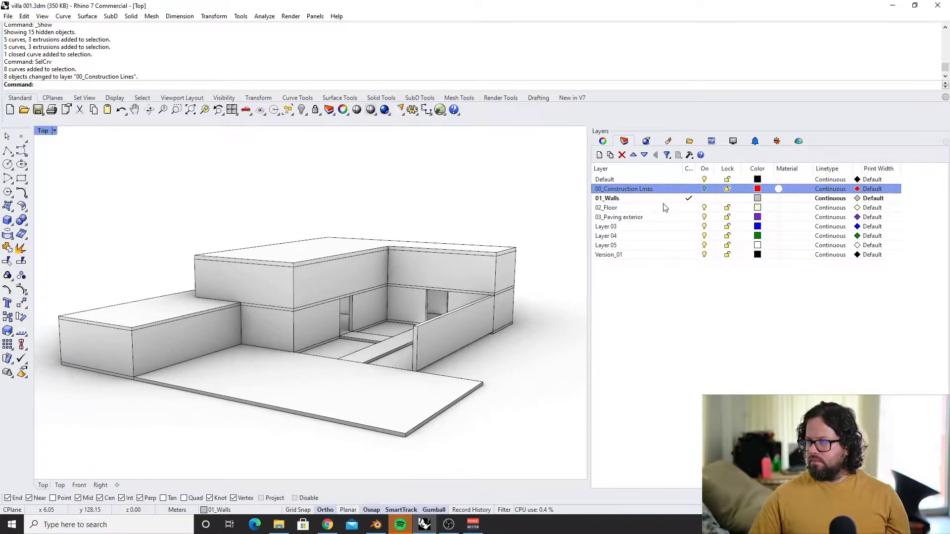
left_click(651, 207)
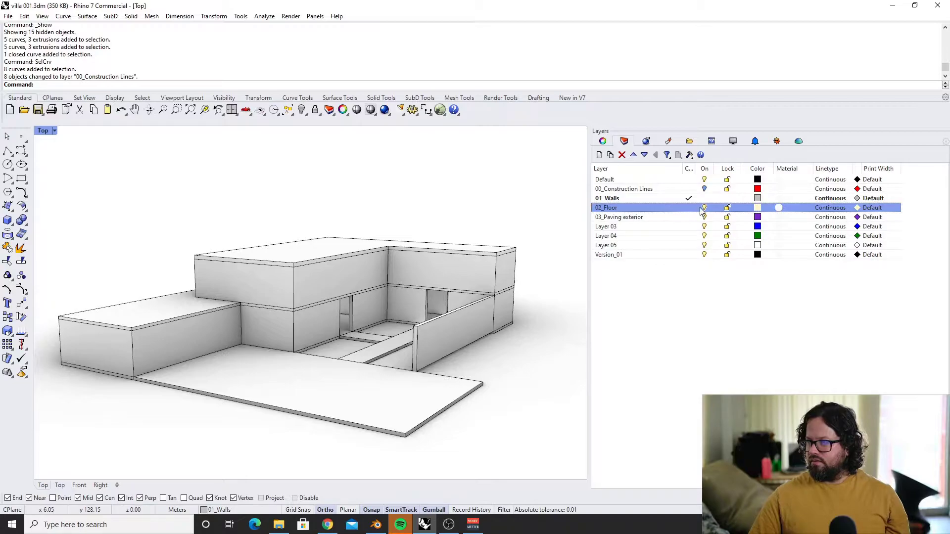
left_click(703, 208)
left_click(702, 199)
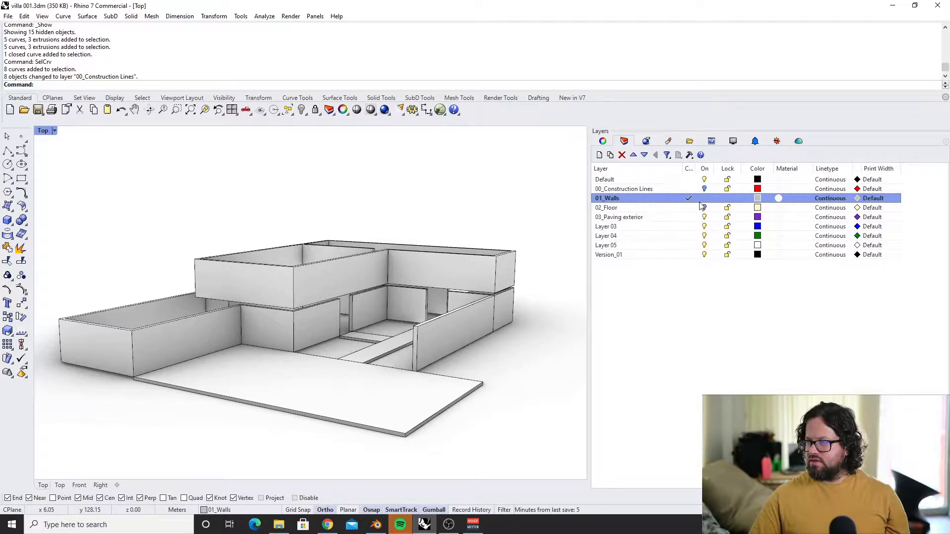
left_click(704, 208)
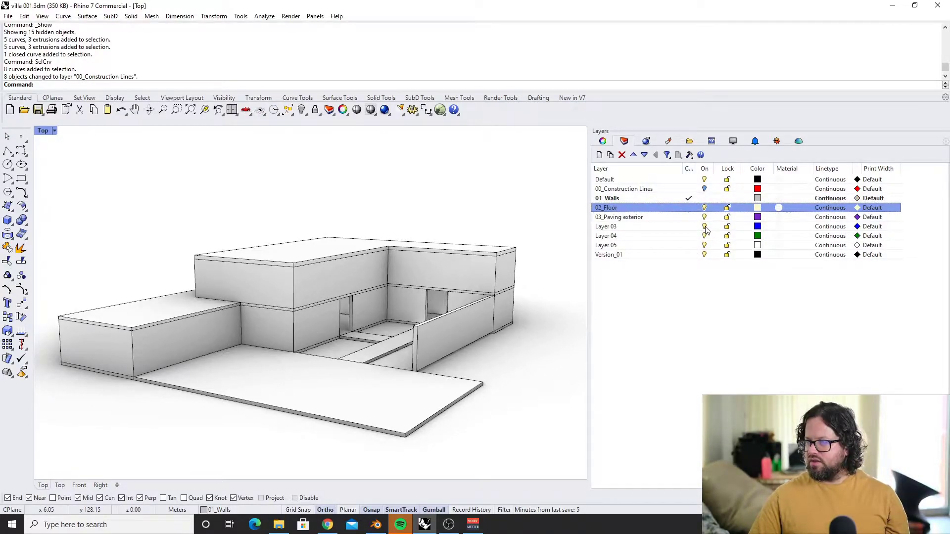
Check Layer 03 for objects
left_click(648, 226)
right_click(671, 227)
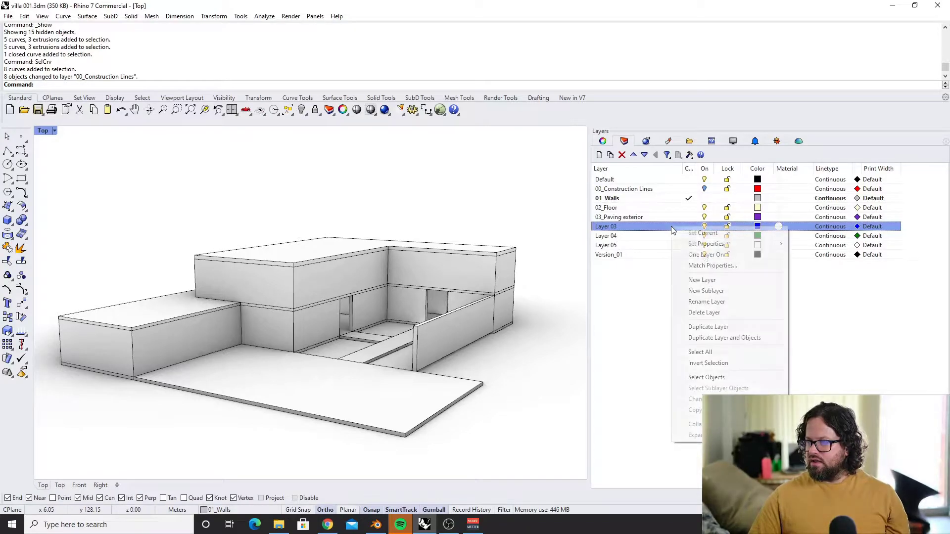
left_click(737, 378)
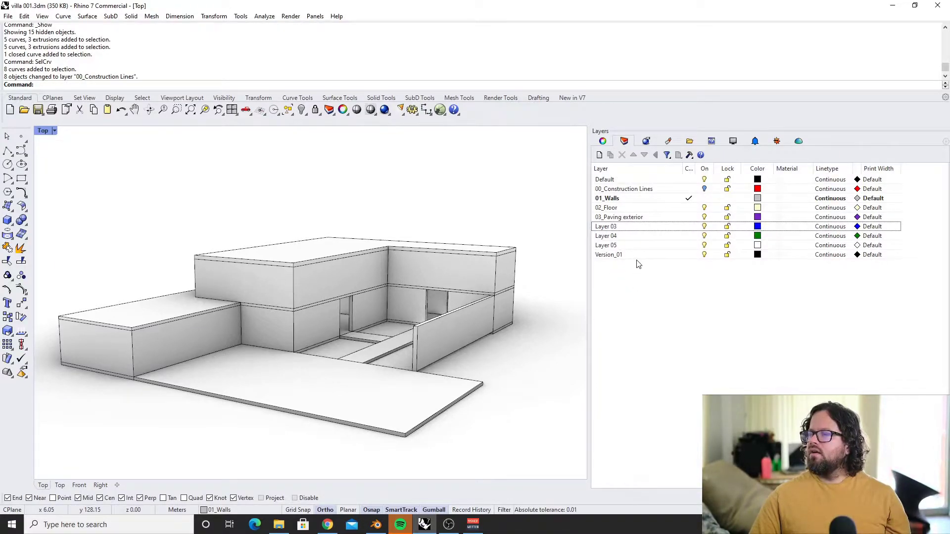
Lock the Default and Version_01 layers
left_click(610, 181)
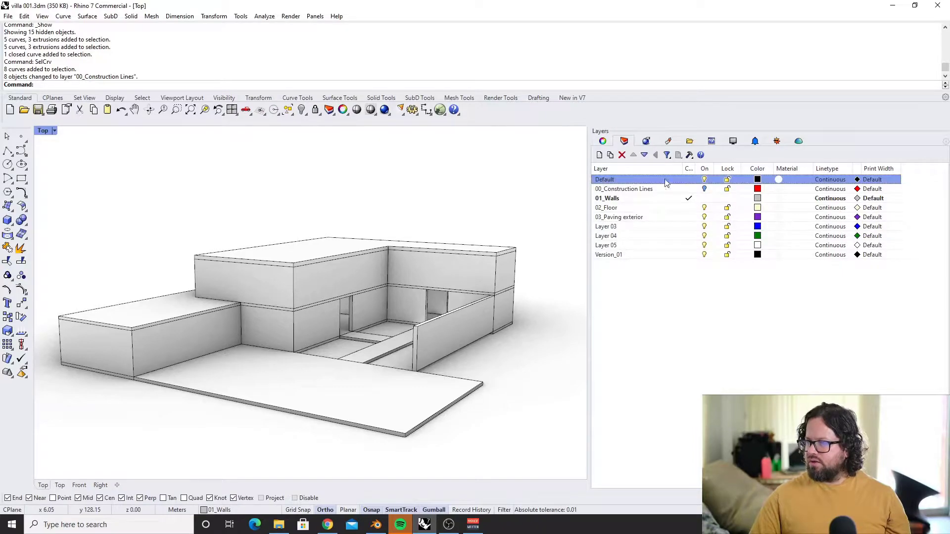
left_click(728, 180)
left_click(636, 254)
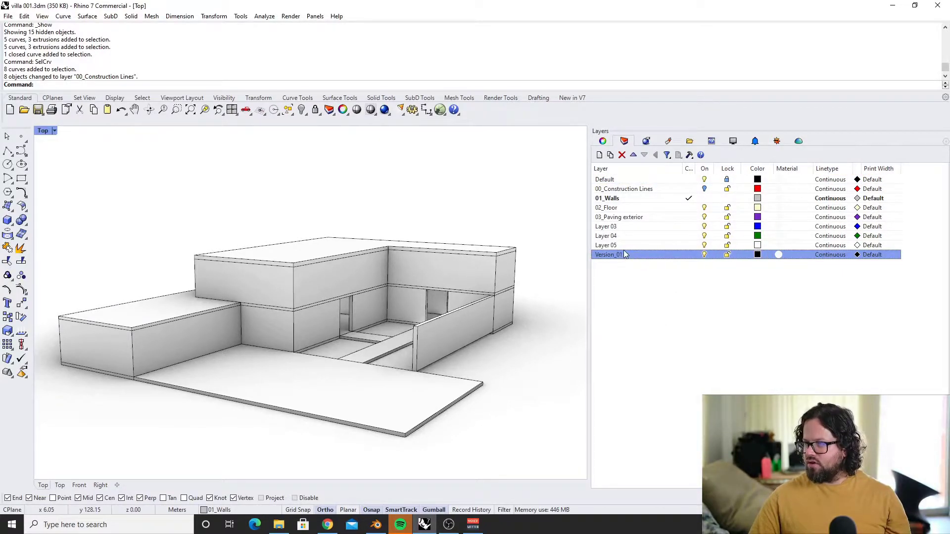
left_click(727, 254)
left_click(678, 297)
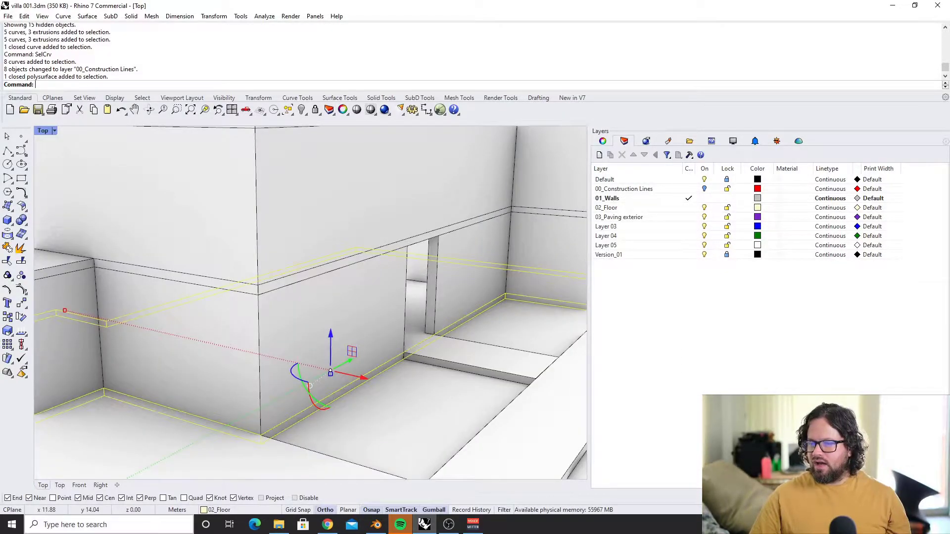
Clear the selection and reselect the ground-floor slab in the courtyard area to check its layer
scroll(236, 310, "down", 8)
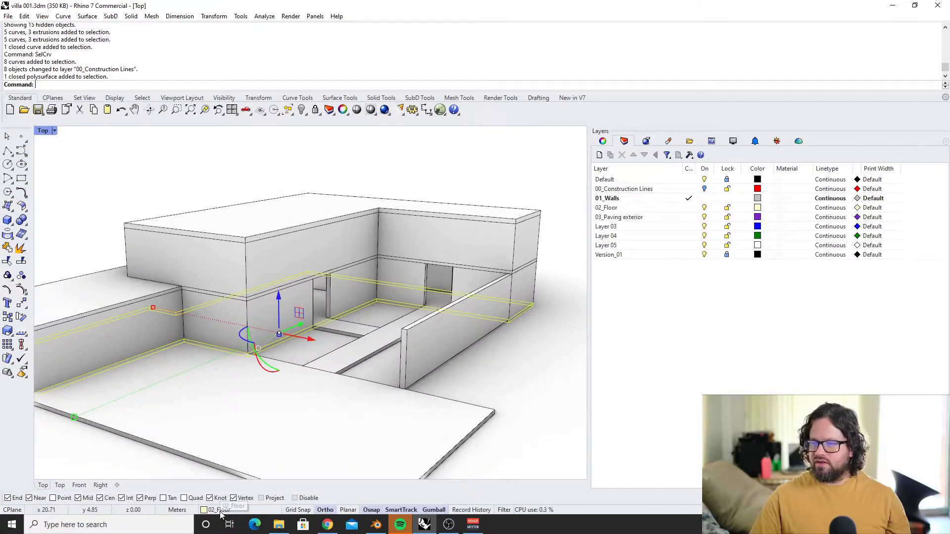
key("Escape")
scroll(316, 310, "up", 3)
scroll(317, 310, "up", 2)
left_click(323, 299)
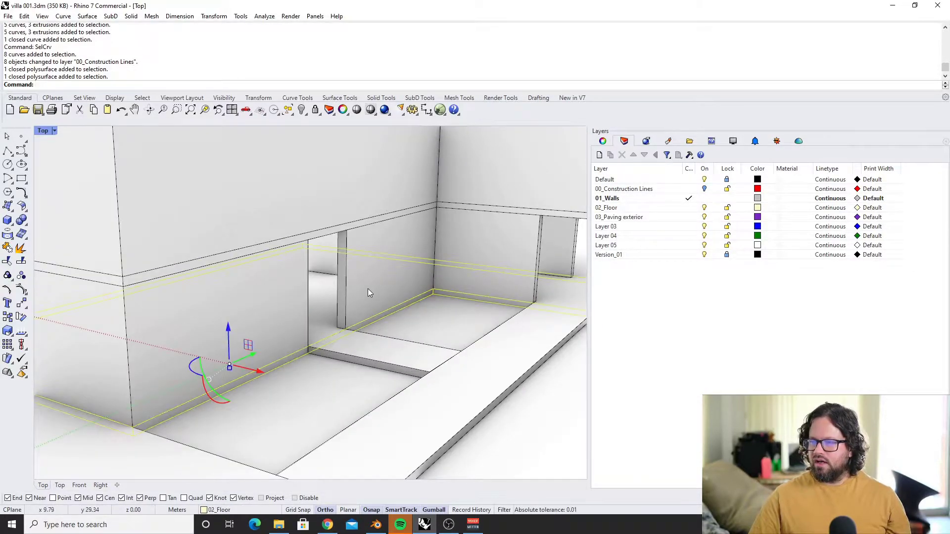
Purge the unused block definitions and layers with groups and hatch patterns excluded, and undo the purge
scroll(366, 289, "down", 5)
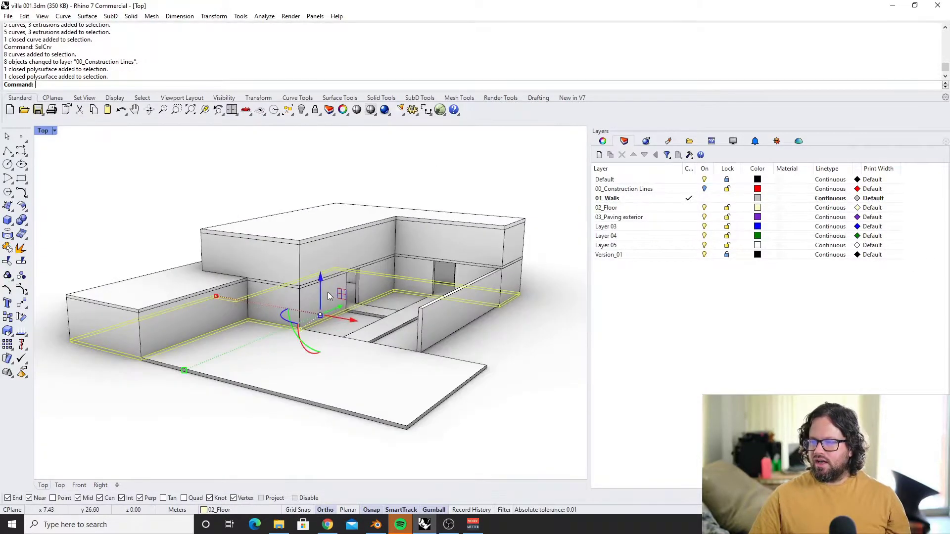
left_click(227, 513)
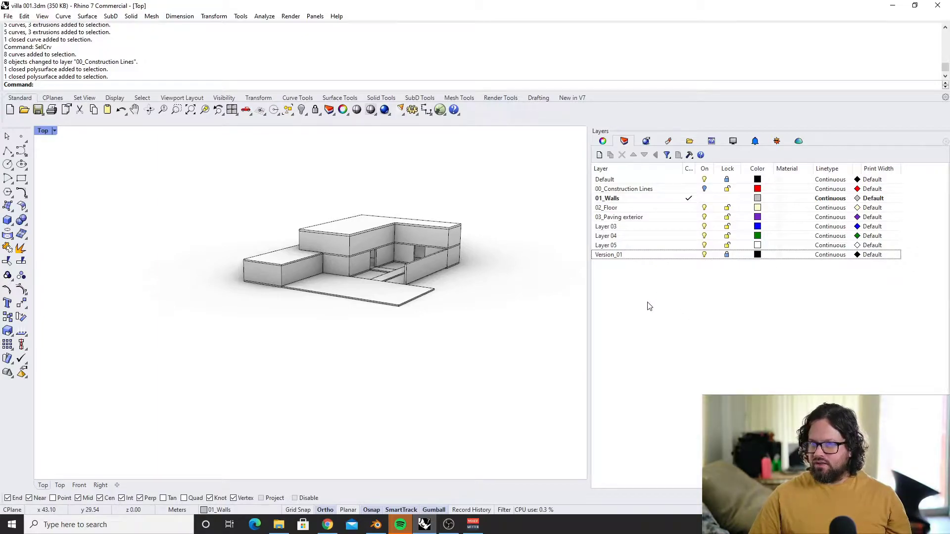
type("P")
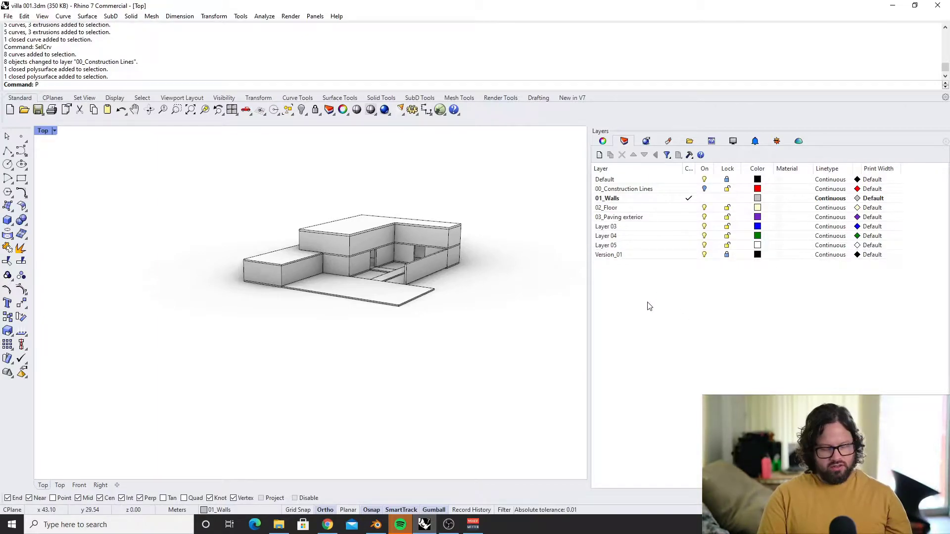
type("urge")
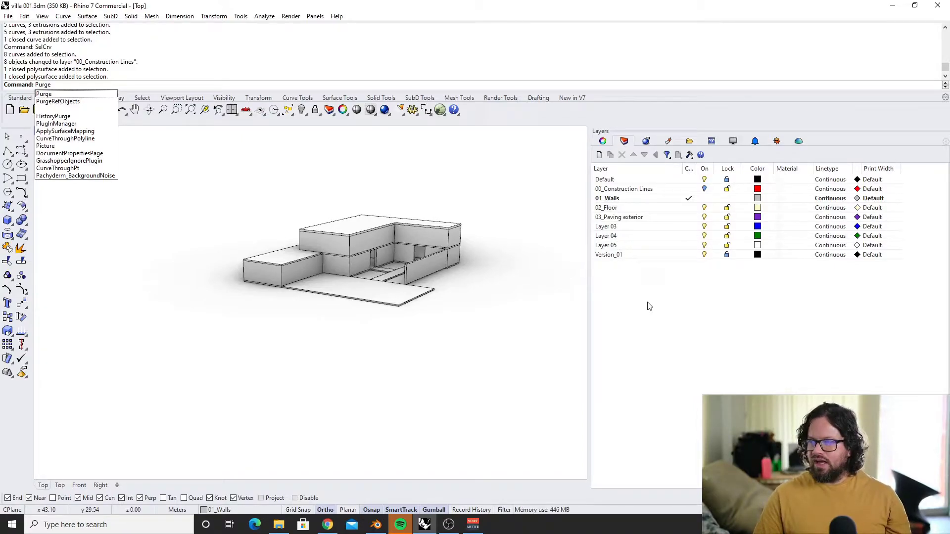
key("Down")
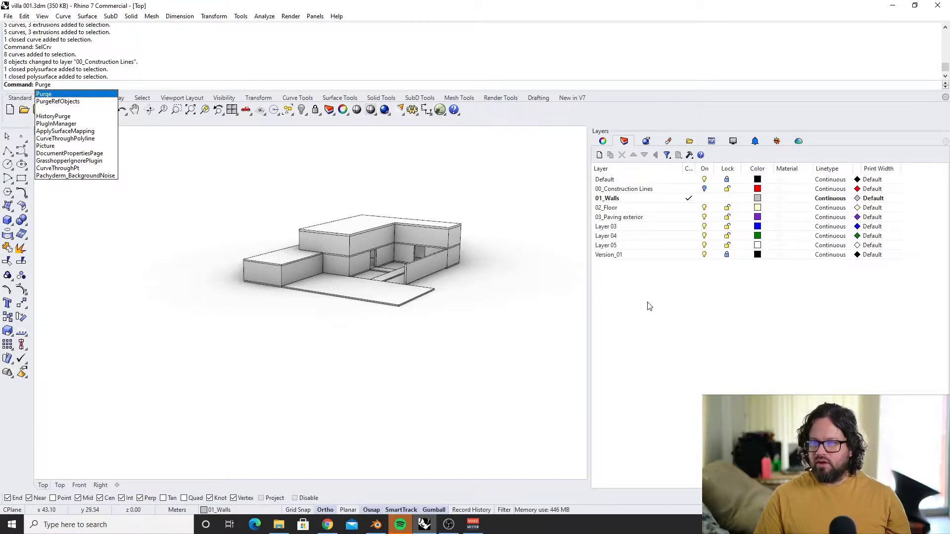
key("Return")
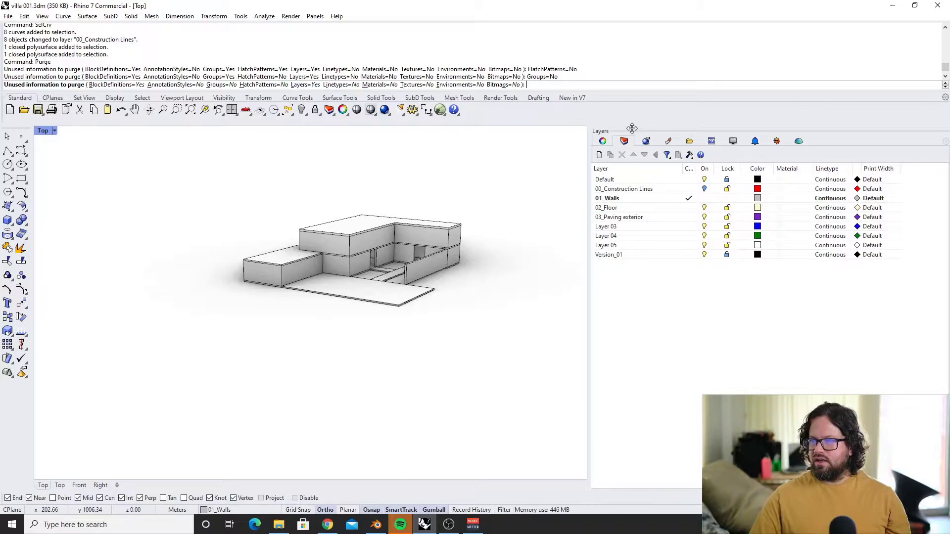
key("Return")
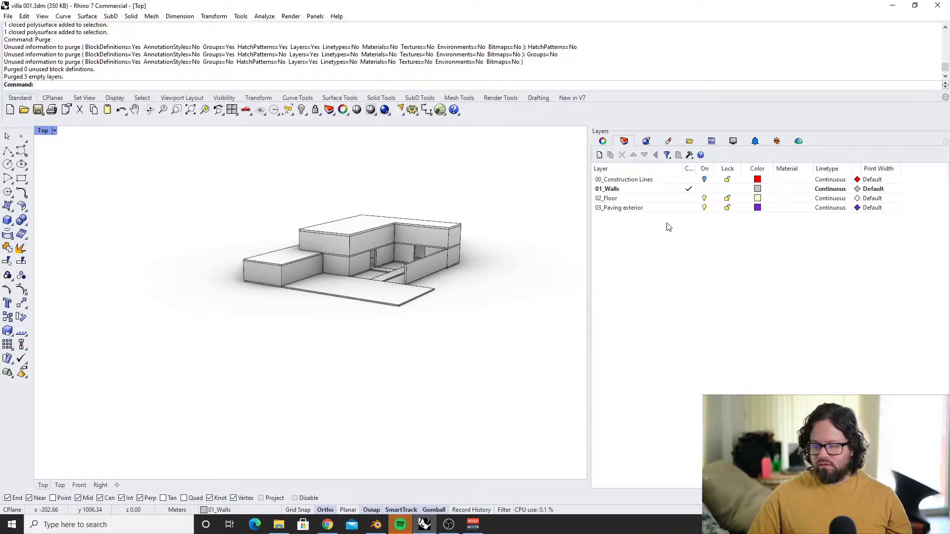
key("ctrl+z")
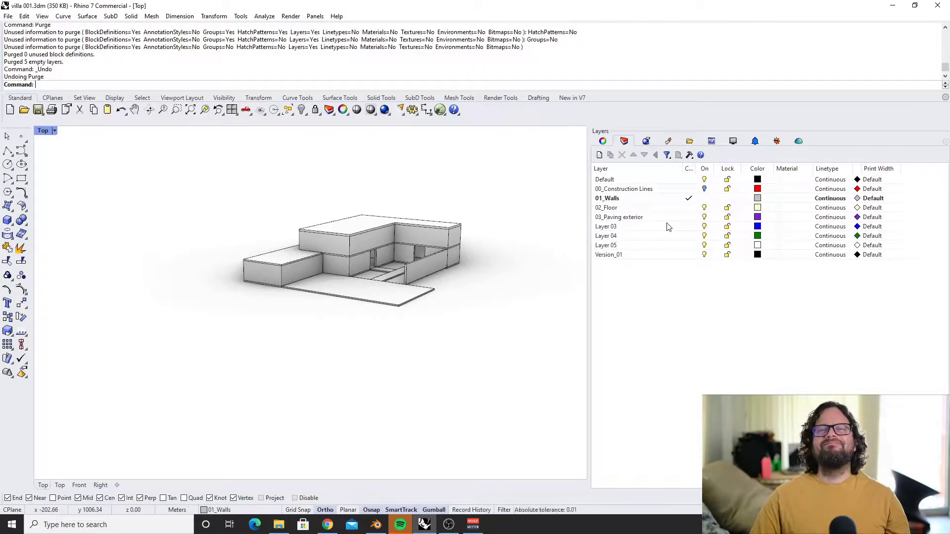
Repeat the purge with the same options and undo it again
type("Purge")
key("Return")
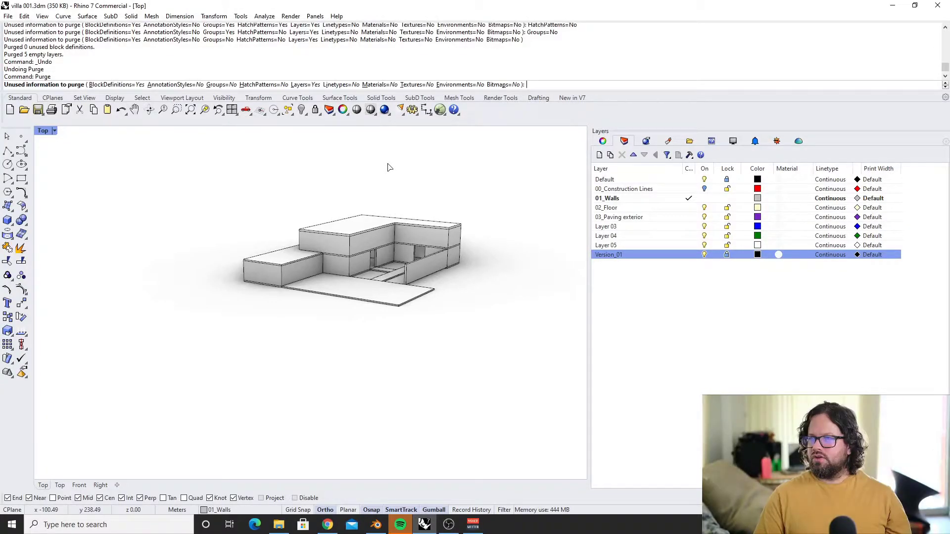
key("Return")
key("ctrl+z")
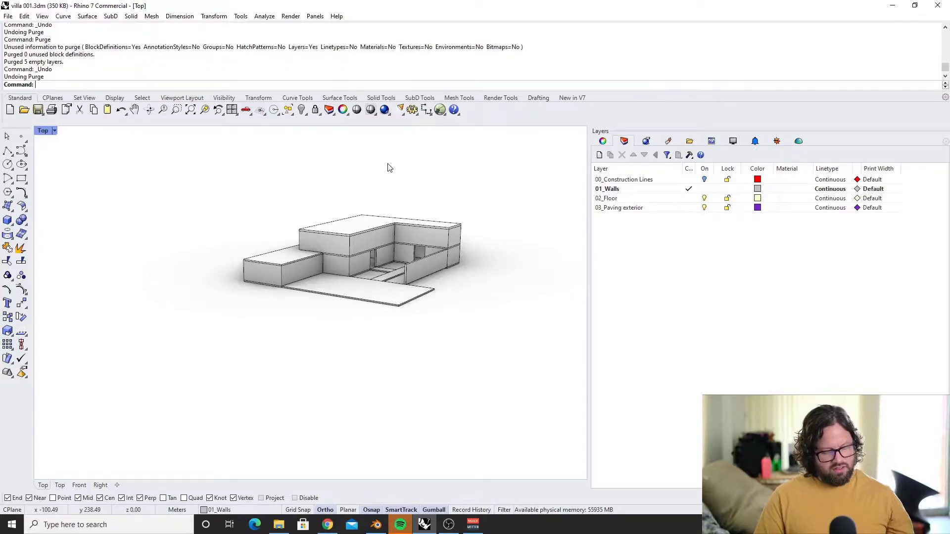
Make Default the current layer and draw a single-segment polyline on the open ground in front of the villa
left_click(616, 180)
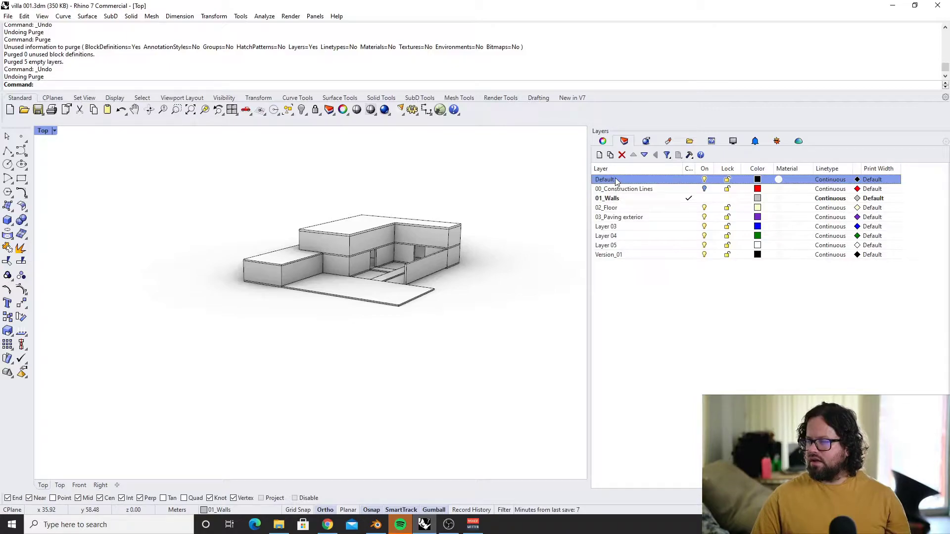
left_click(689, 180)
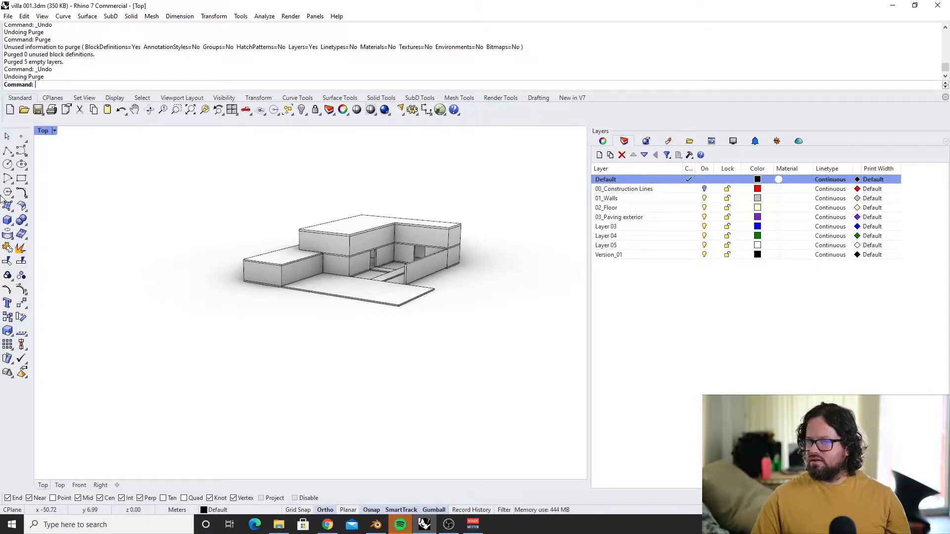
left_click(21, 151)
left_click(208, 340)
left_click(328, 366)
key("Return")
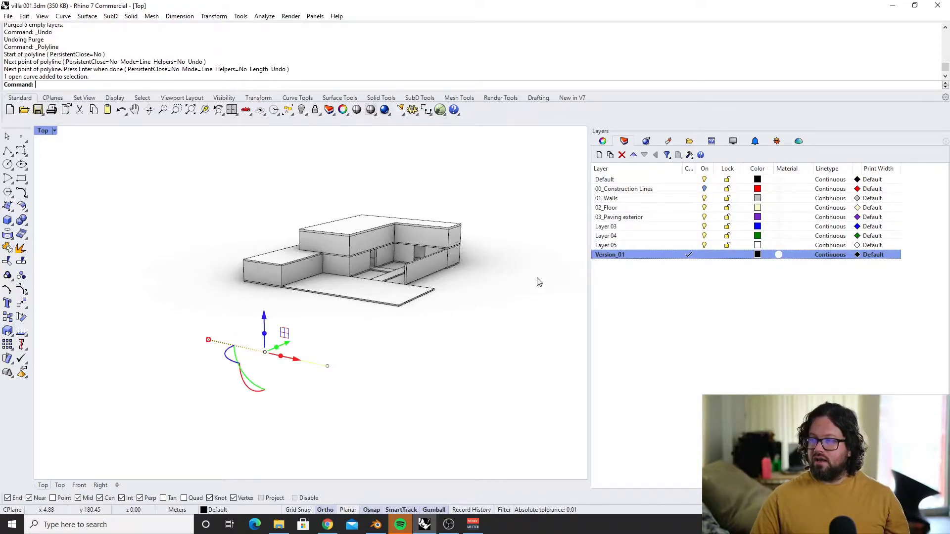
Make Version_01 the current layer, copy the test line onto it, and check for overlapping curves at that spot
right_click(611, 255)
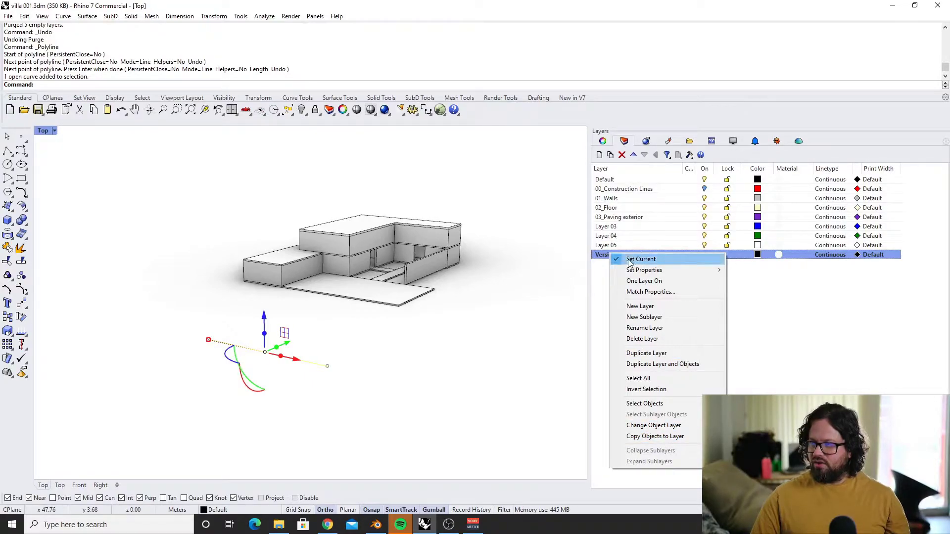
left_click(657, 437)
key("Escape")
scroll(226, 343, "up", 3)
left_click(218, 360)
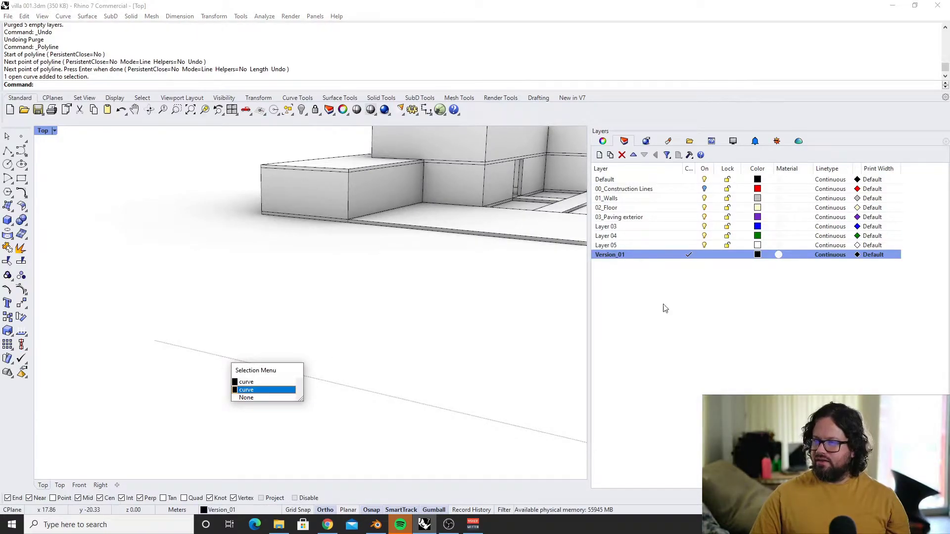
key("Escape")
Purge the empty layers and unused block definitions from the file
scroll(193, 351, "down", 8)
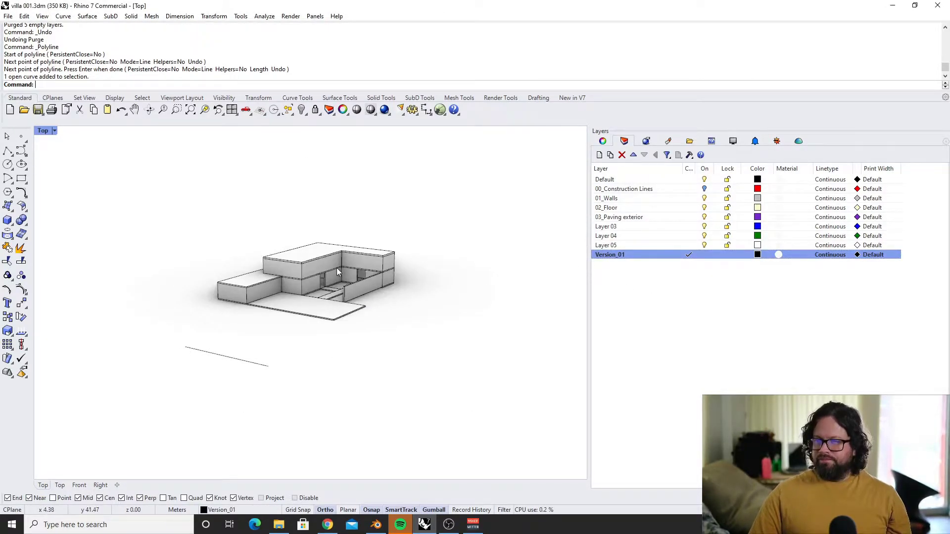
scroll(293, 267, "up", 2)
scroll(293, 270, "down", 2)
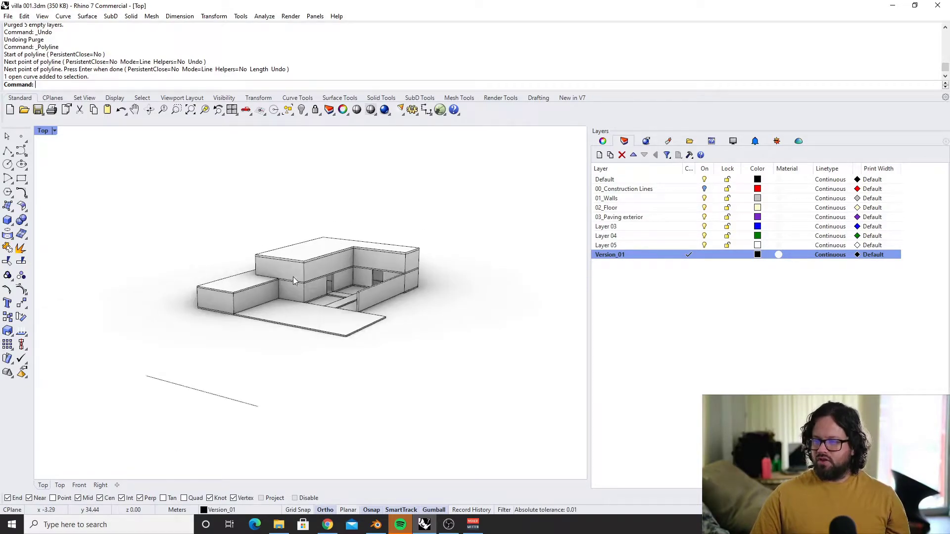
scroll(292, 273, "up", 2)
left_click(634, 334)
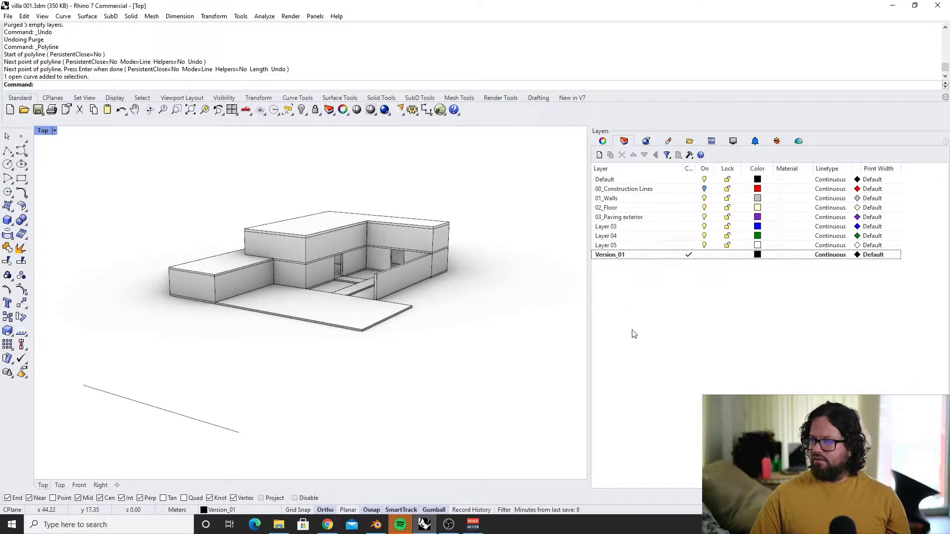
type("Purge")
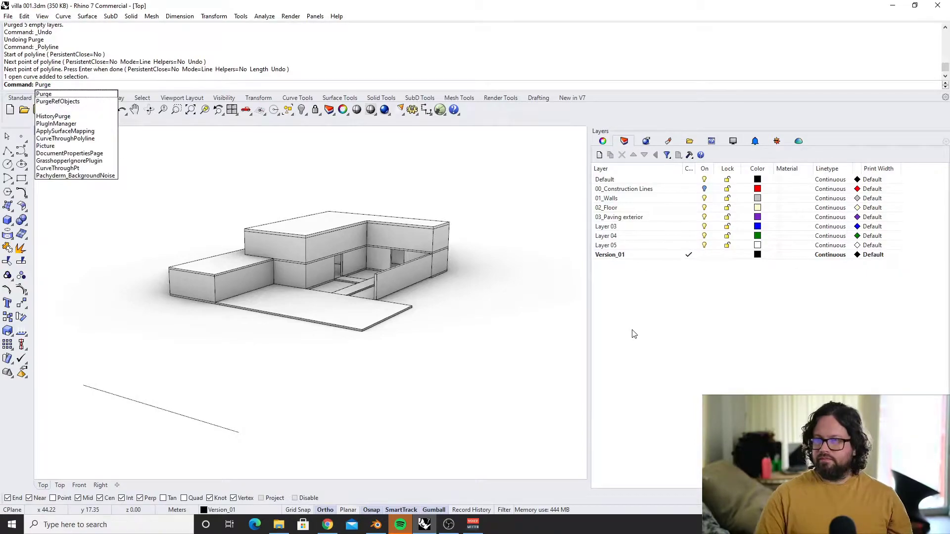
key("Return")
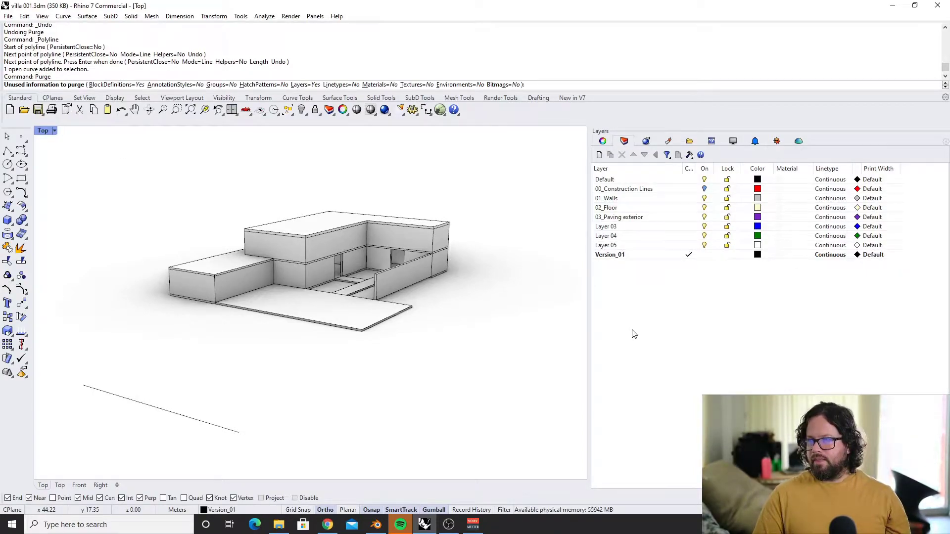
key("Return")
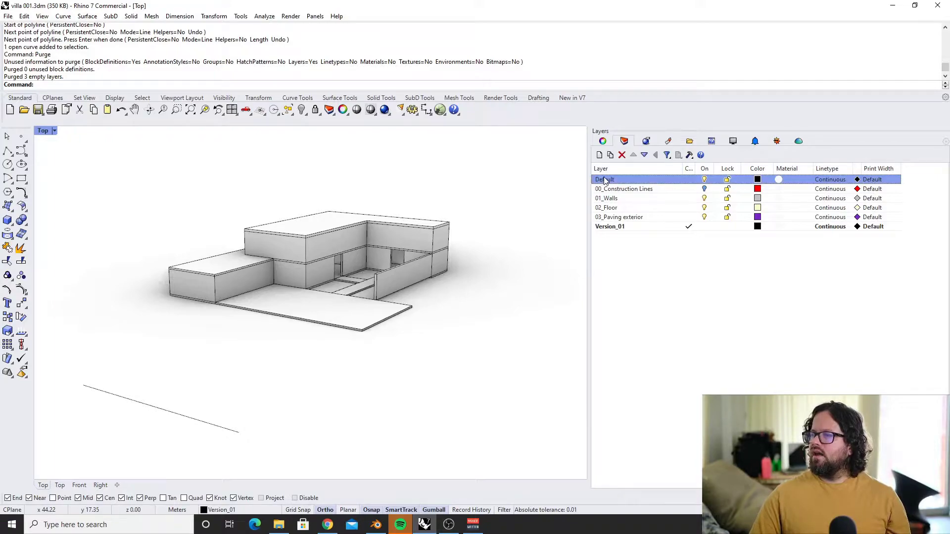
Delete both overlapping test lines in front of the villa
left_click_drag(197, 366, 134, 426)
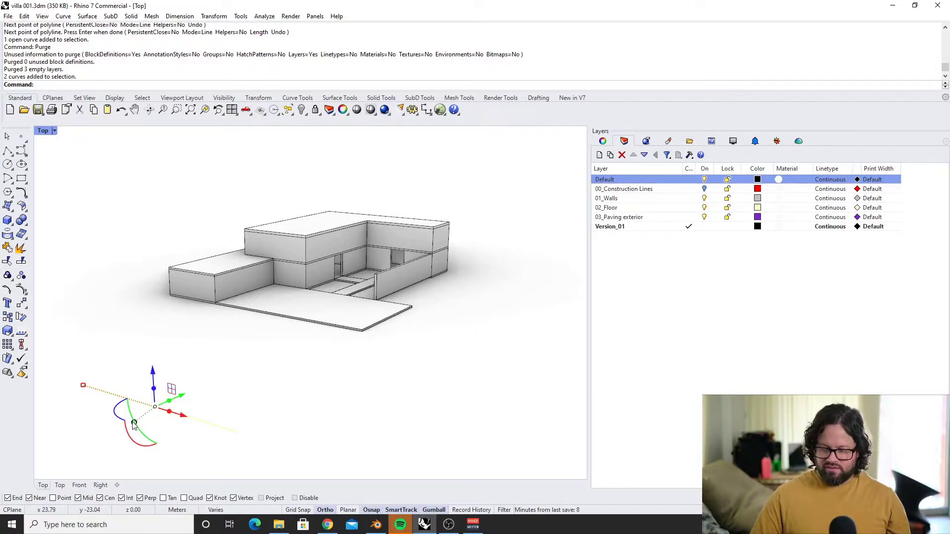
key("Delete")
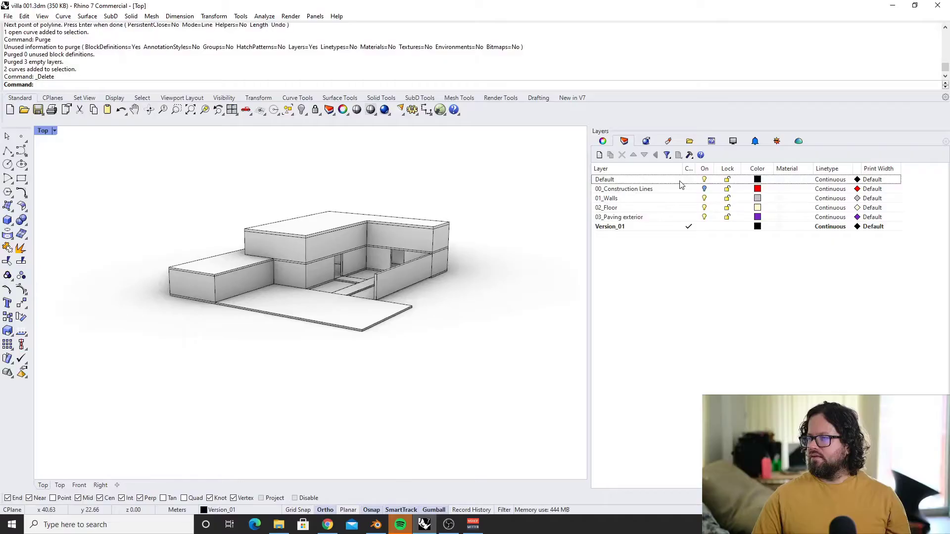
Sort the named layers in descending order and nest 03_Paving exterior, 02_Floor, 01_Walls and 00_Construction Lines under Version_01
left_click(608, 168)
left_click(612, 179)
left_click(704, 169)
left_click(613, 189)
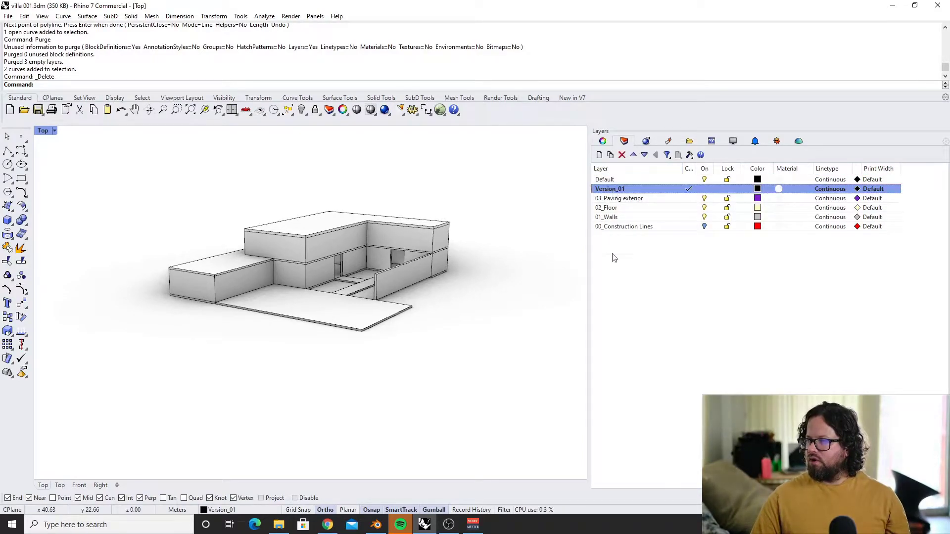
left_click(626, 200)
left_click(629, 227, "shift")
left_click_drag(616, 197, 617, 191)
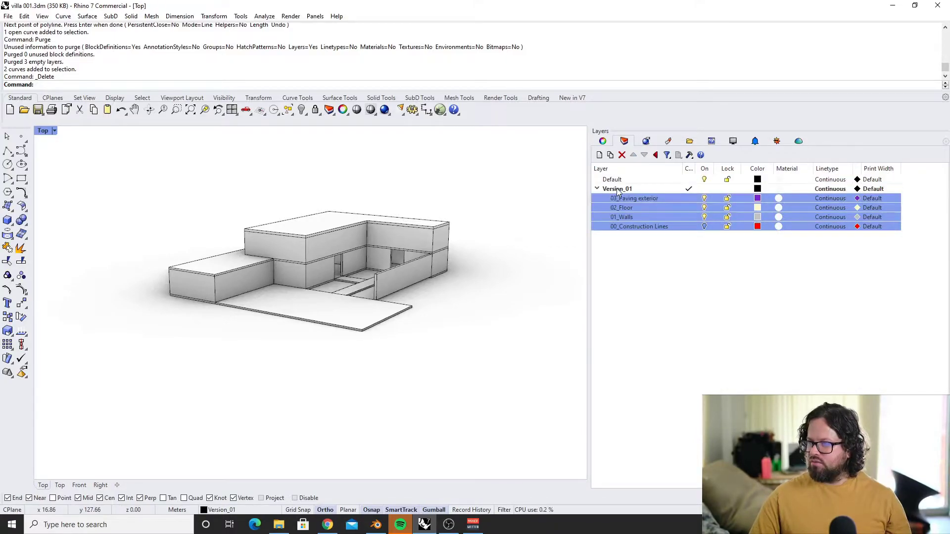
Collapse and expand the Version_01 sublayers and review the options for duplicating the layer with its objects
left_click(597, 188)
left_click(598, 188)
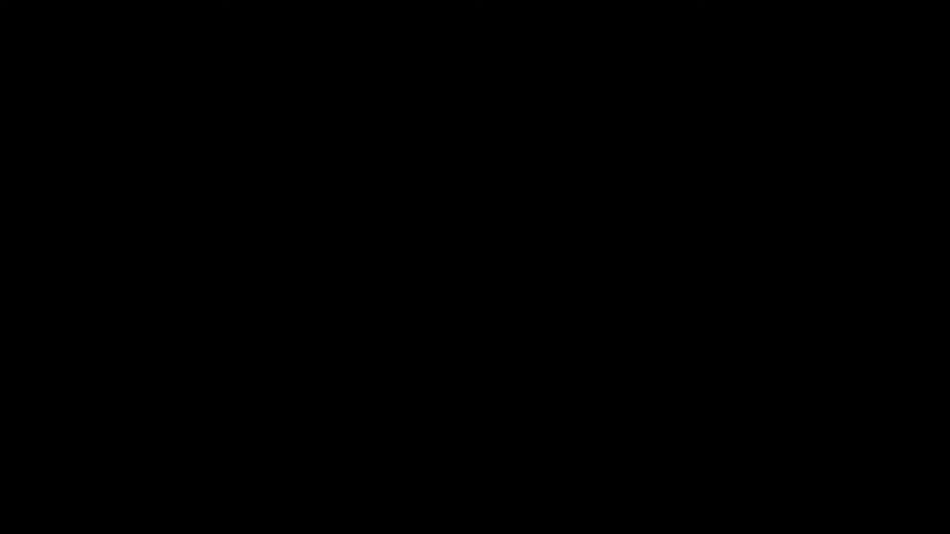
right_click(618, 190)
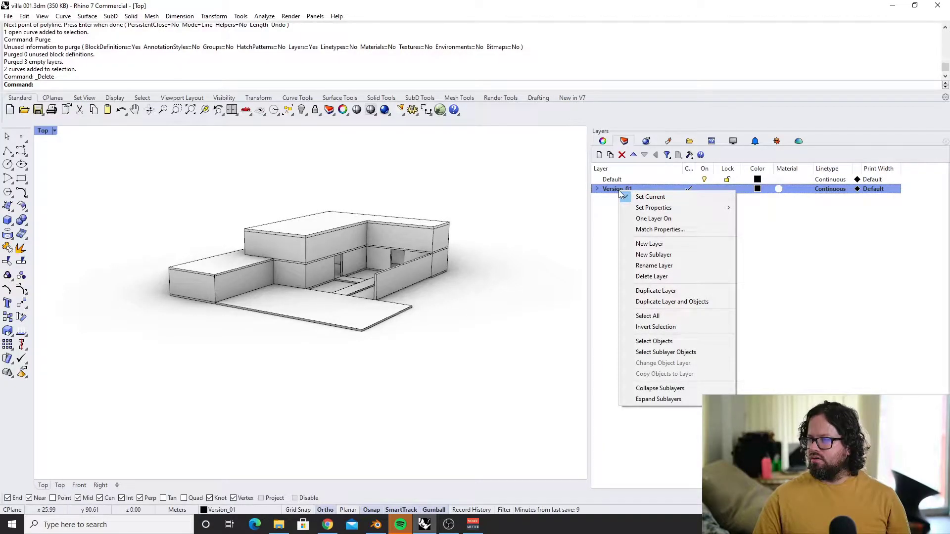
left_click(597, 190)
left_click(597, 190)
right_click(616, 191)
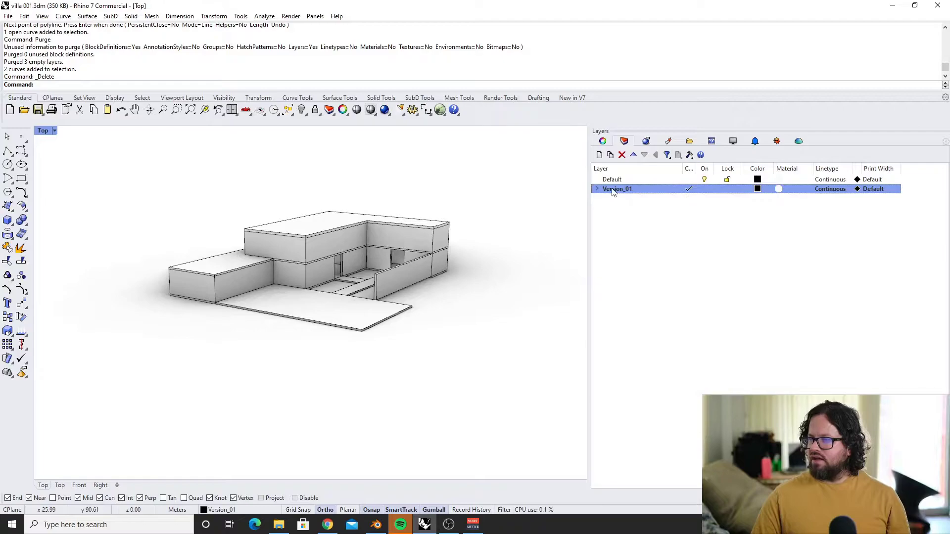
right_click(613, 189)
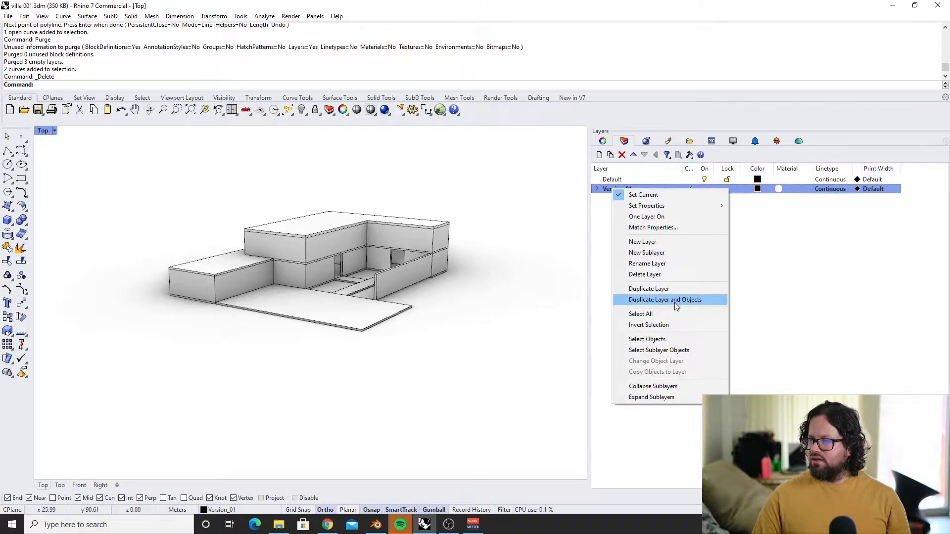
key("Escape")
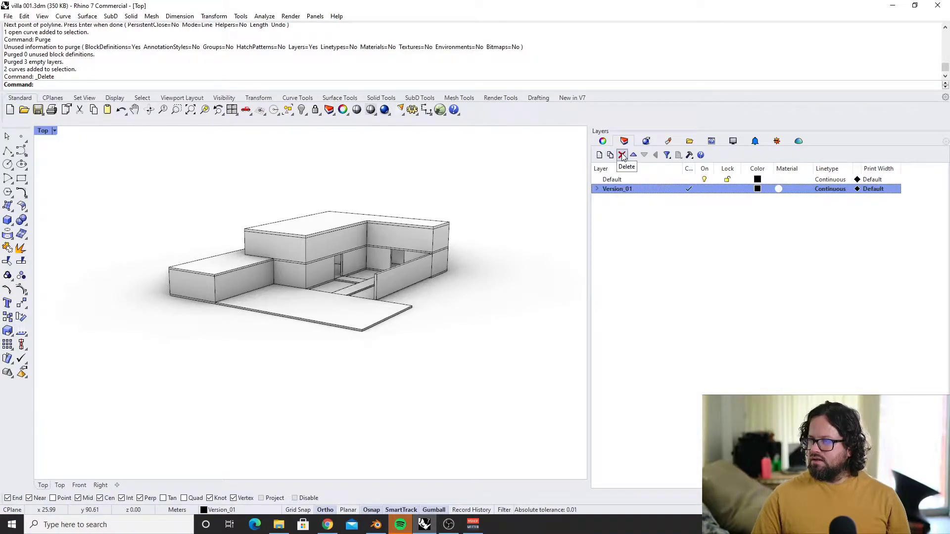
Expand the Version_01 sublayers and add a new top-level layer below them, keeping its suggested name
left_click(597, 189)
left_click(623, 189)
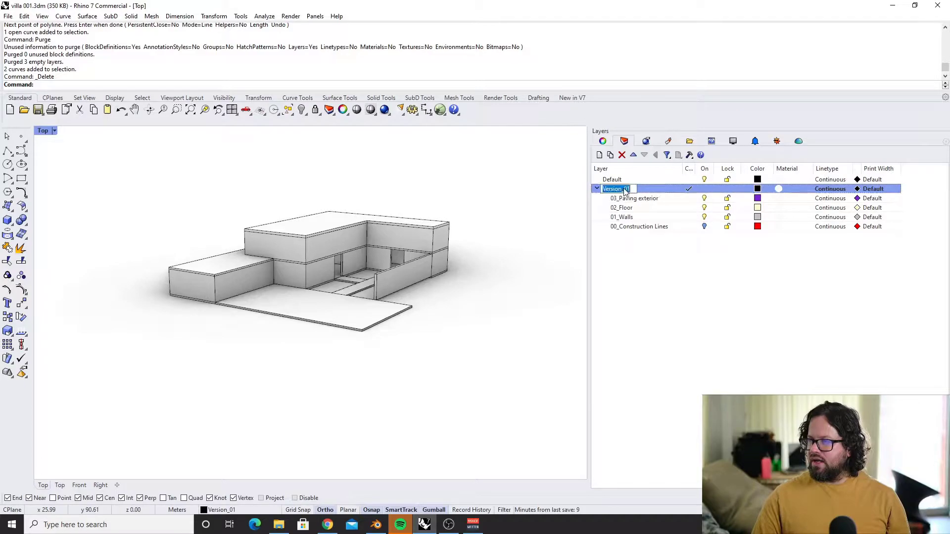
left_click(643, 264)
left_click(623, 189)
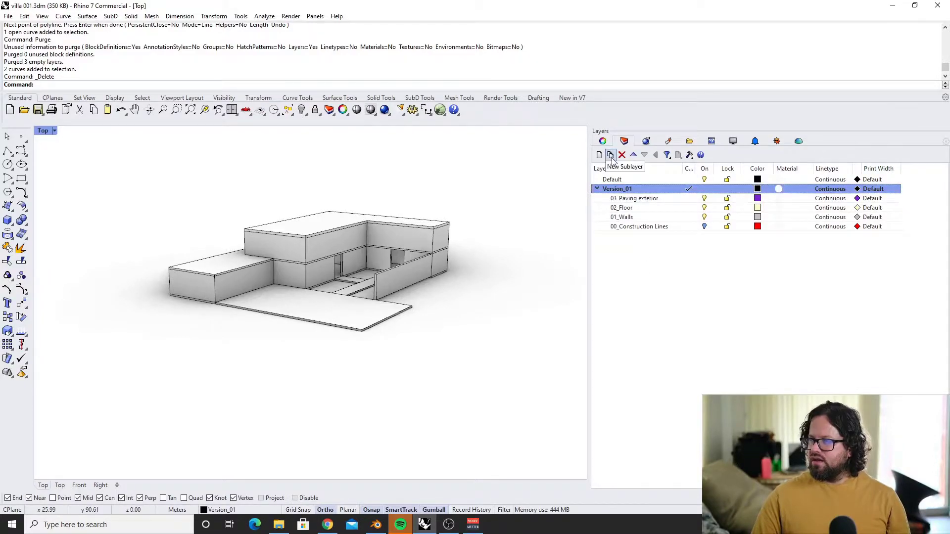
right_click(625, 190)
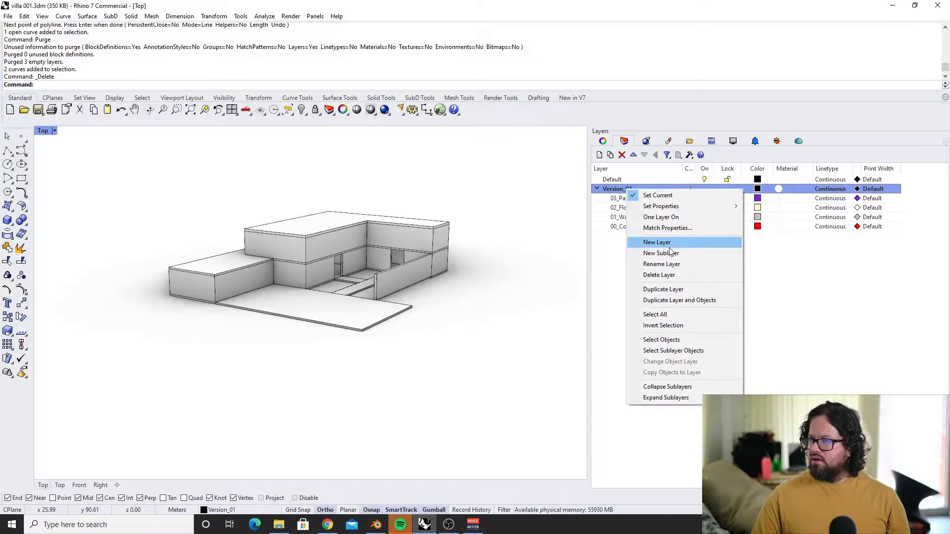
left_click(661, 253)
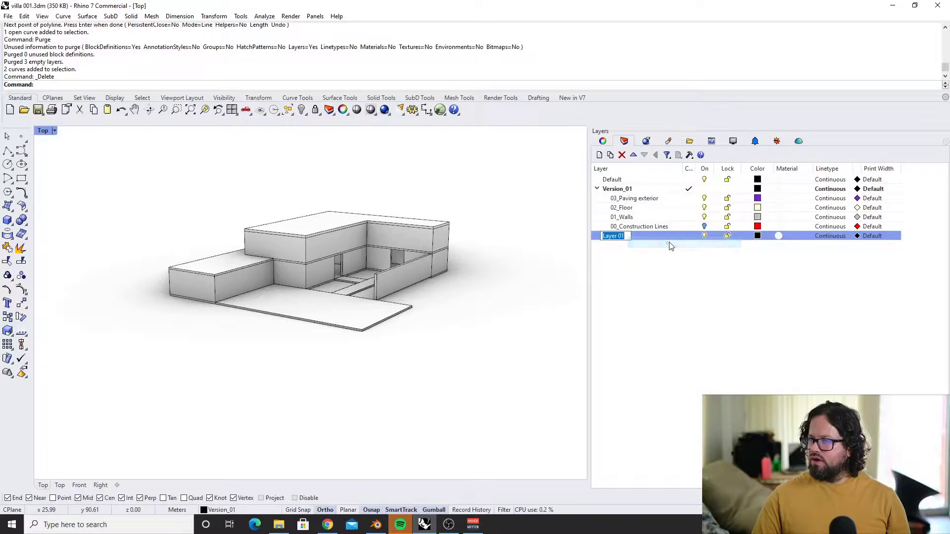
left_click(614, 253)
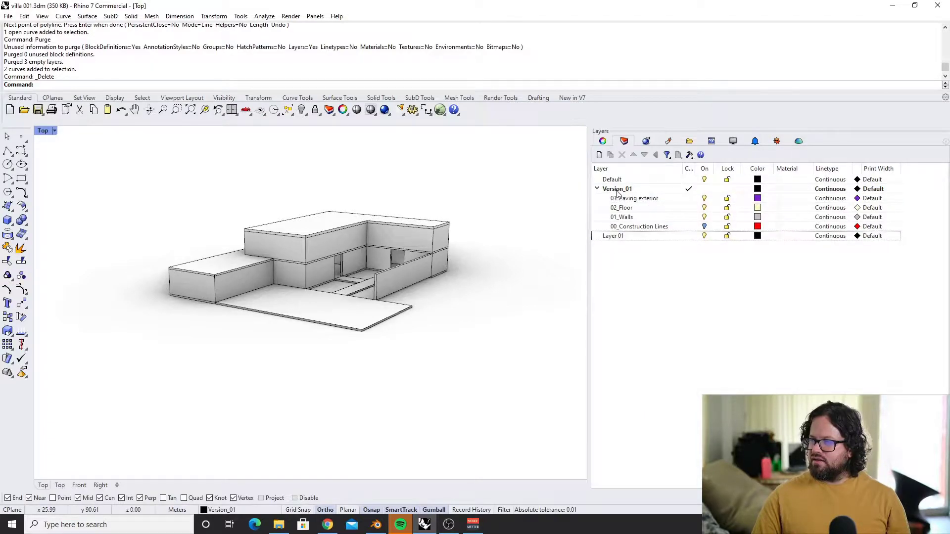
Delete the unused top-level layer Layer 01
left_click(616, 236)
key("Delete")
Add a trial sublayer under Version_01 and delete it again
right_click(617, 190)
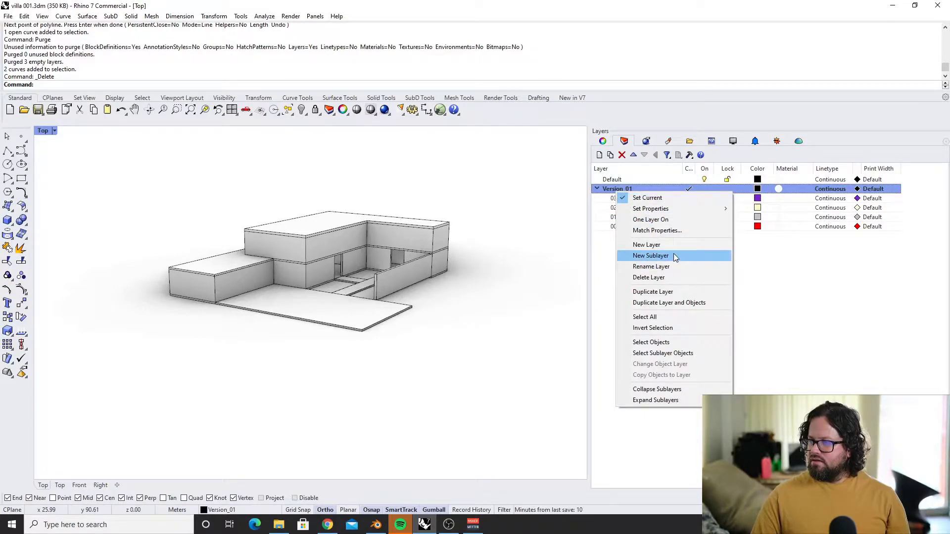
left_click(674, 256)
left_click(625, 237)
key("Delete")
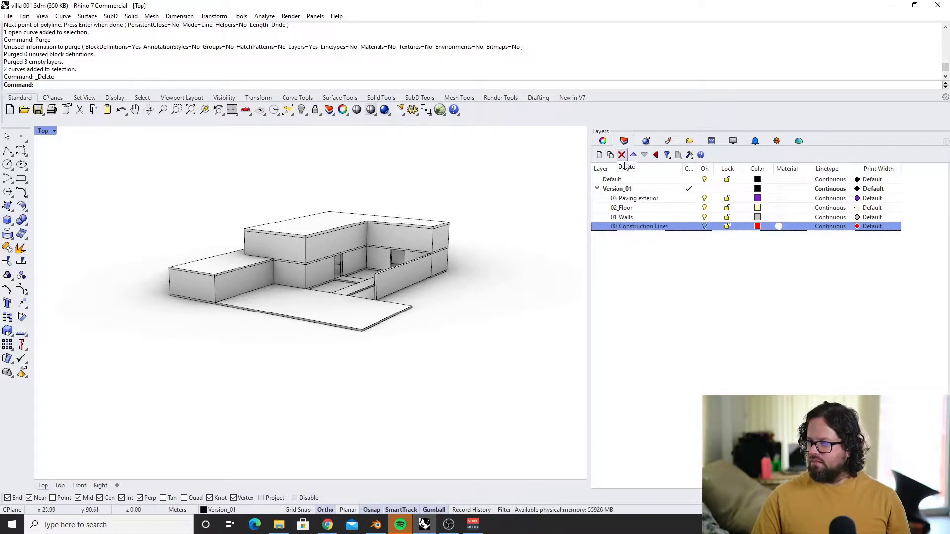
Collapse Version_01 and duplicate the layer together with its objects, including all of its sublayers
left_click(597, 189)
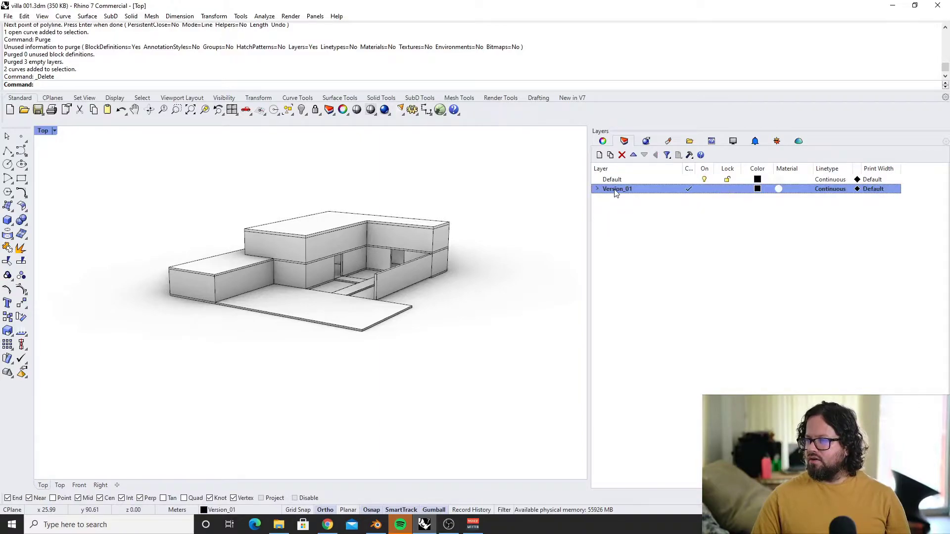
right_click(615, 193)
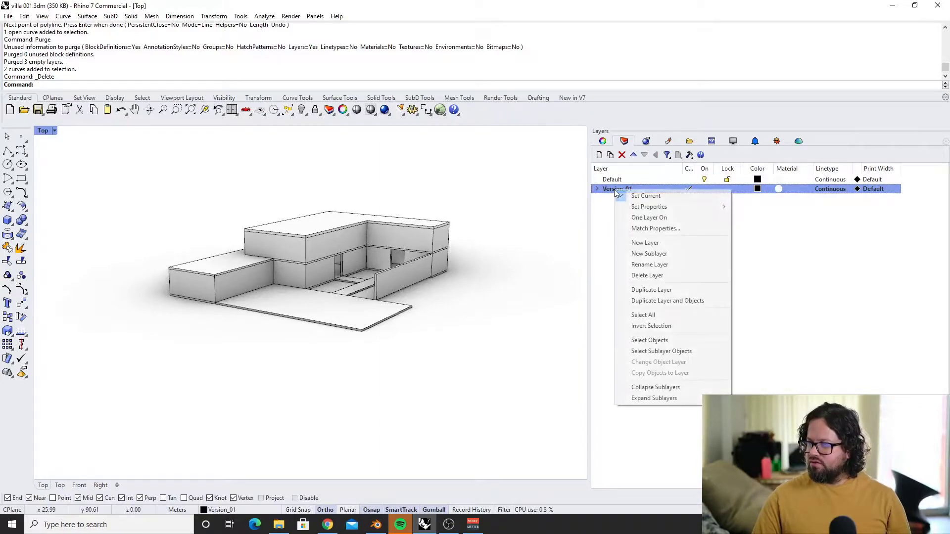
left_click(666, 302)
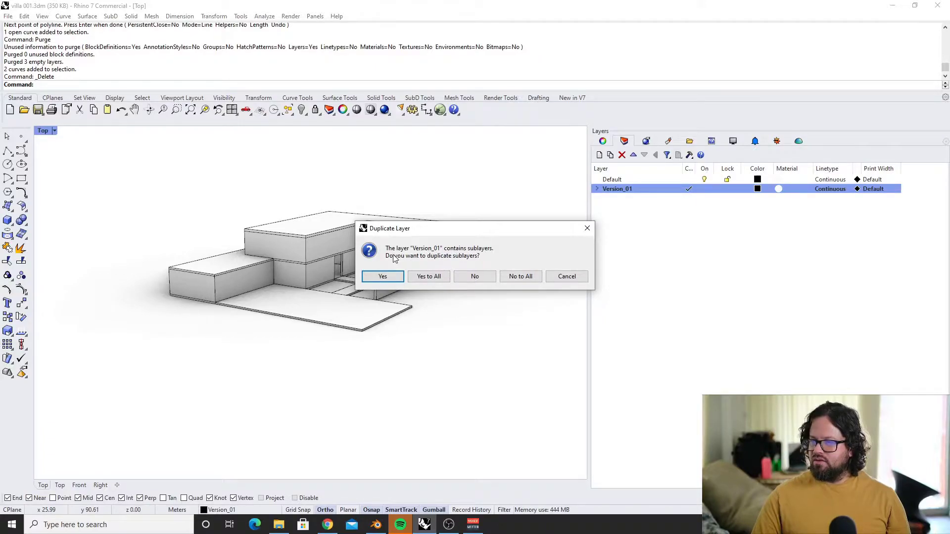
left_click(429, 277)
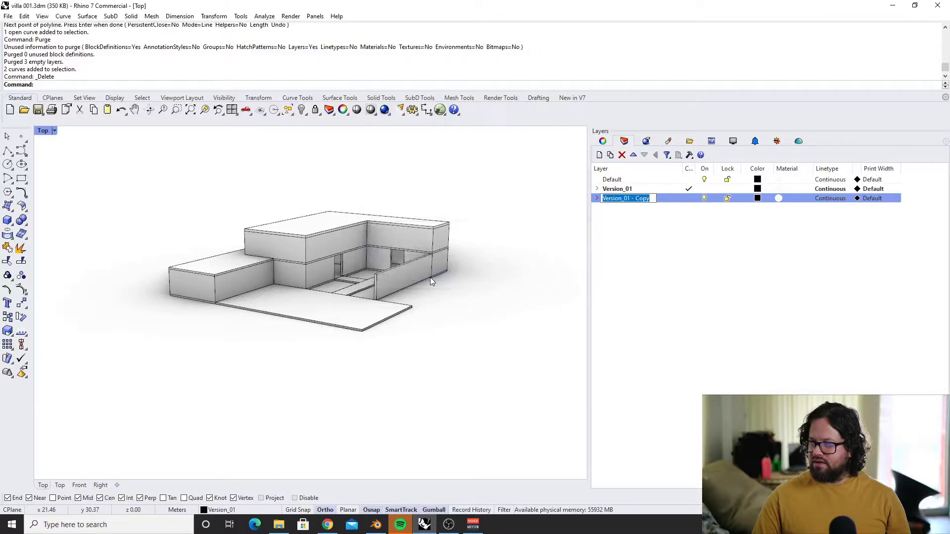
Rename the duplicated parent layer as Version_02
left_click(652, 198)
key("BackSpace")
key("BackSpace")
key("BackSpace")
key("BackSpace")
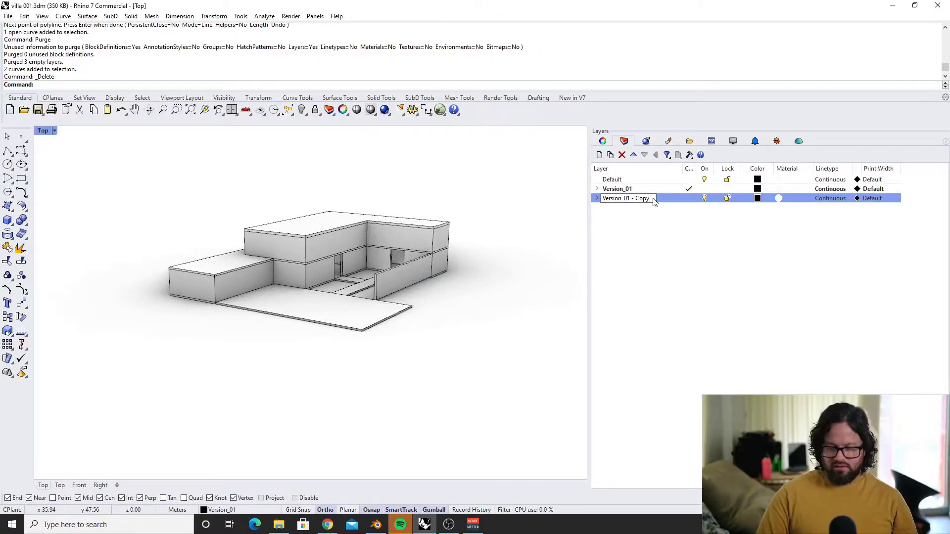
key("BackSpace")
key("BackSpace")
key("BackSpace")
key("BackSpace")
type("2")
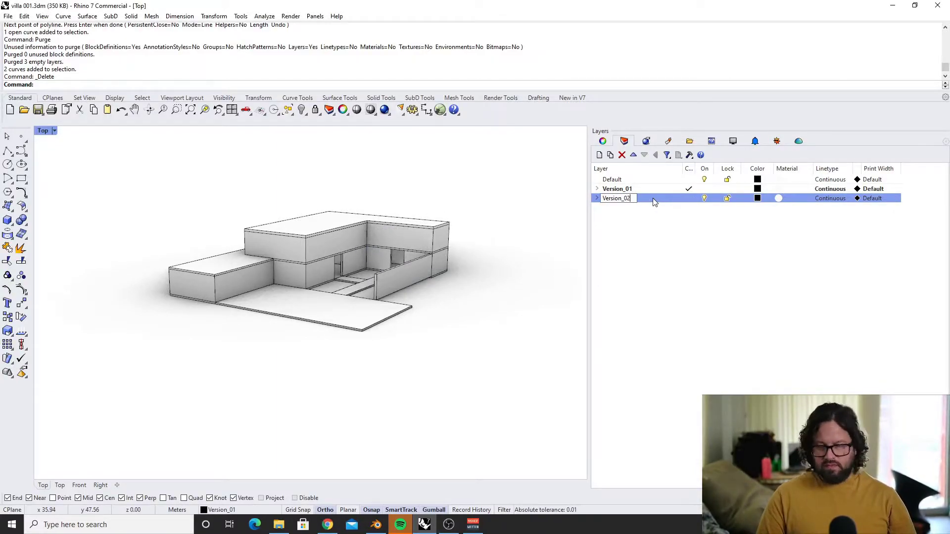
key("Return")
Make Version_02 the current layer, and turn off and lock Version_01
left_click(687, 198)
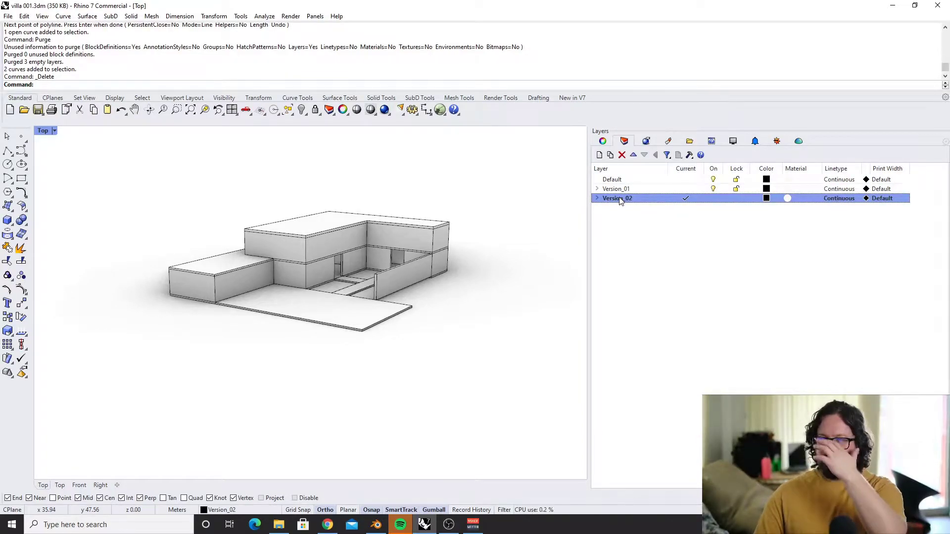
left_click(687, 190)
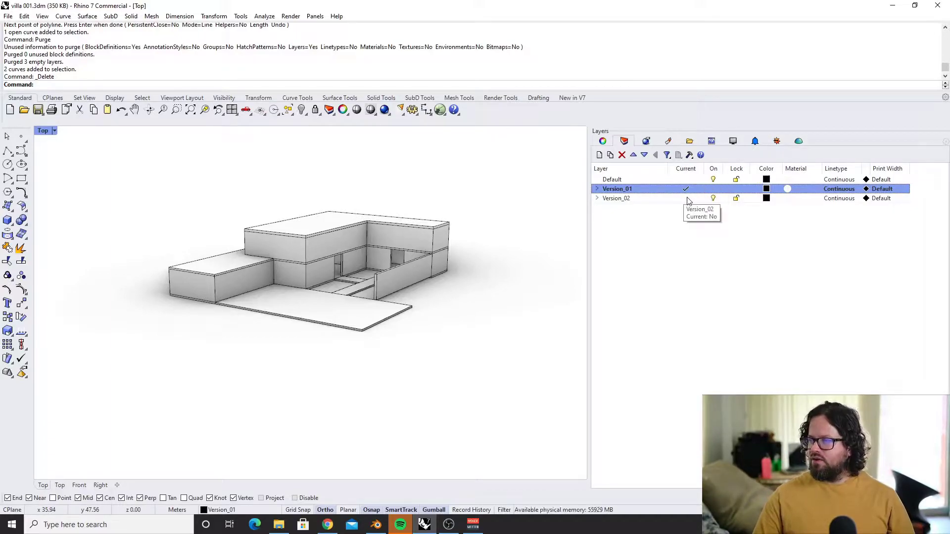
left_click(687, 199)
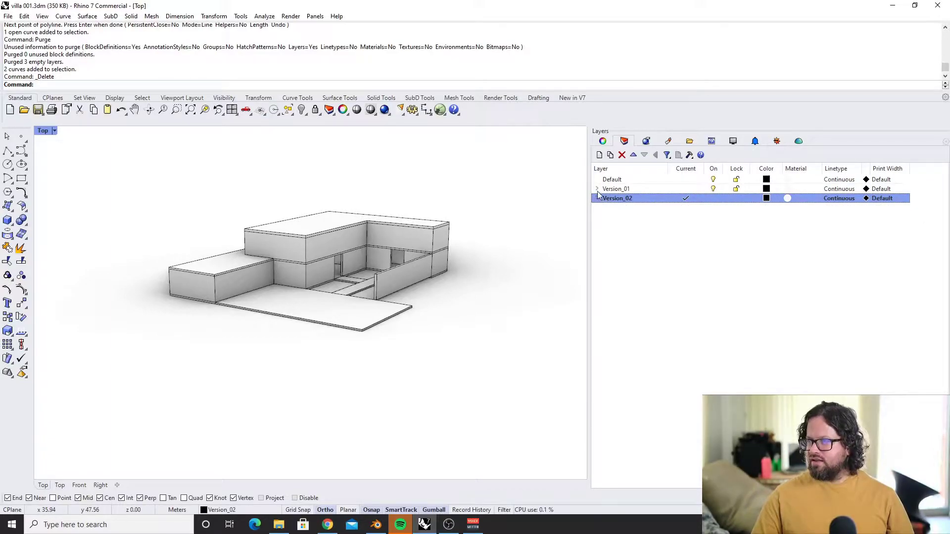
left_click(726, 191)
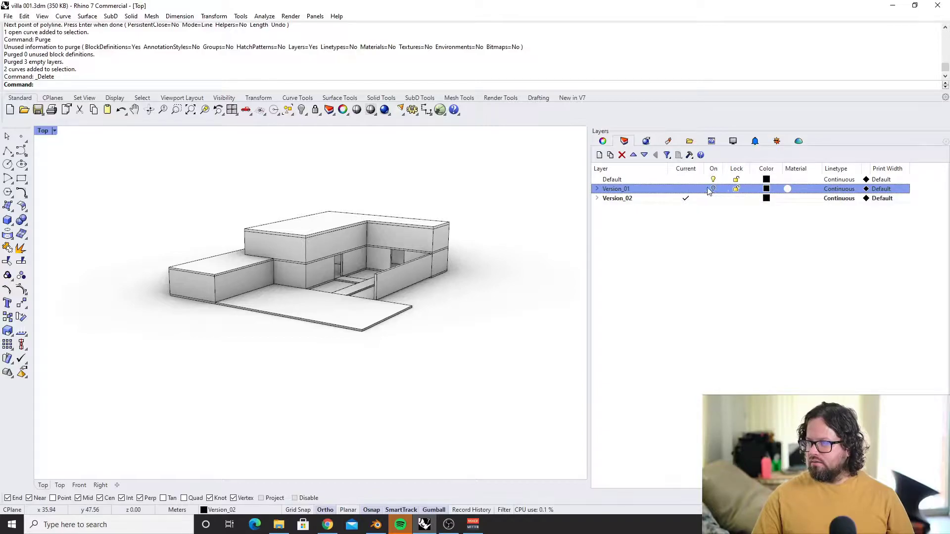
left_click(736, 190)
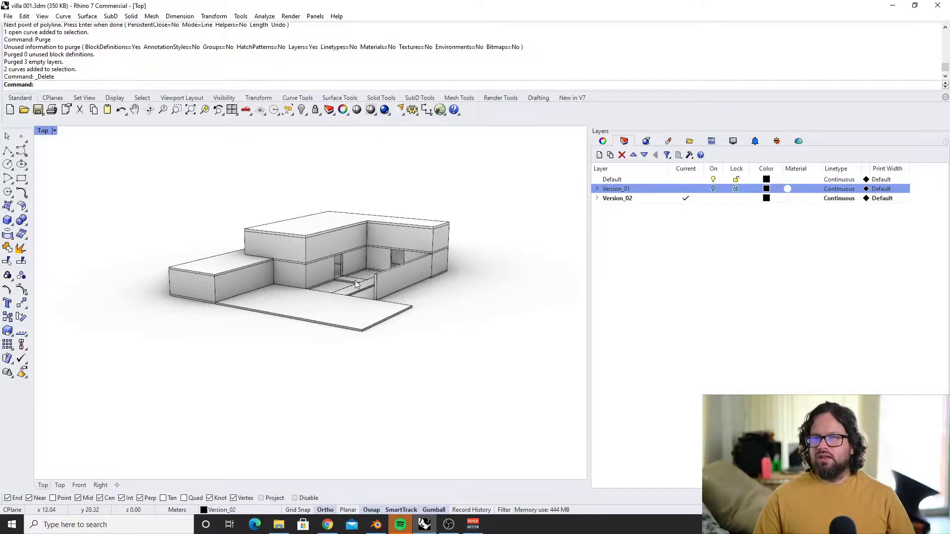
Check the sublayers of Version_02 and Version_01, collapse both, and save the model with an incremental save
left_click(644, 198)
left_click(598, 198)
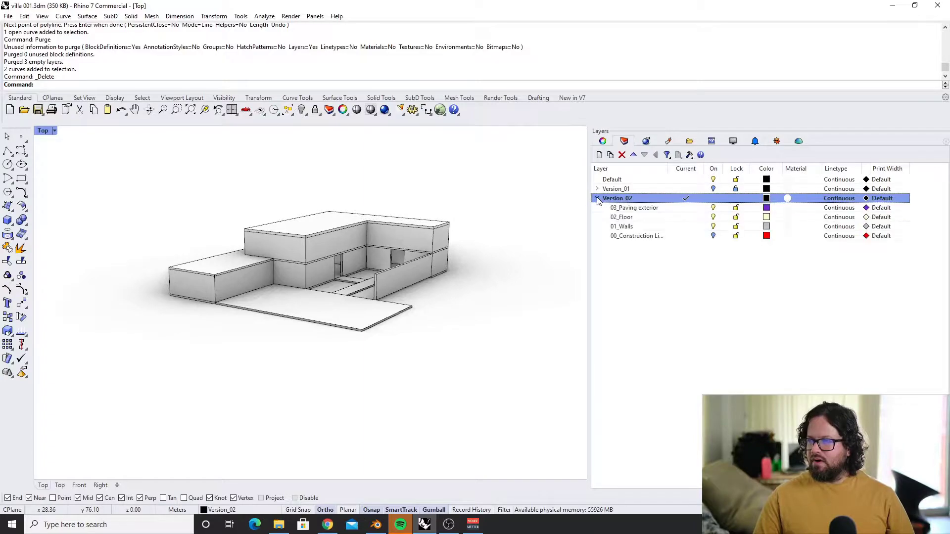
left_click(597, 199)
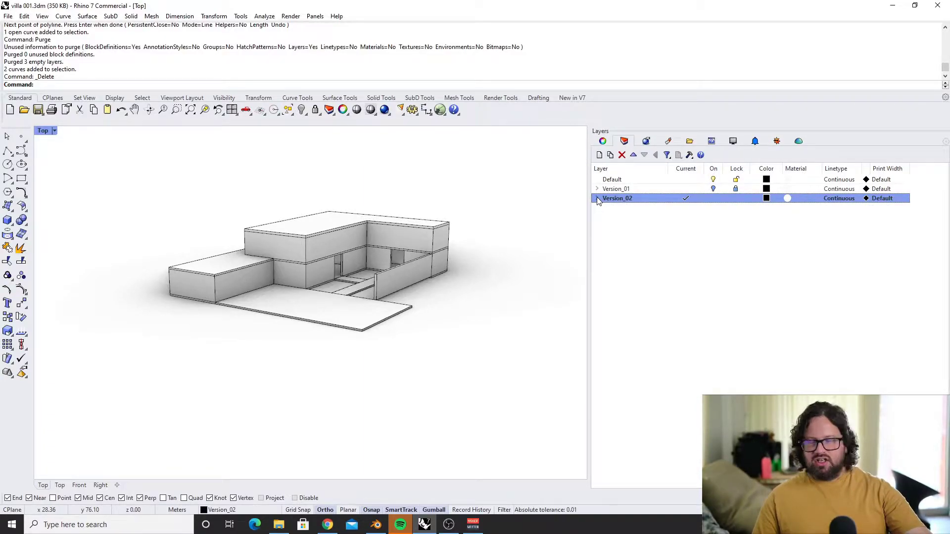
left_click(598, 190)
left_click(597, 190)
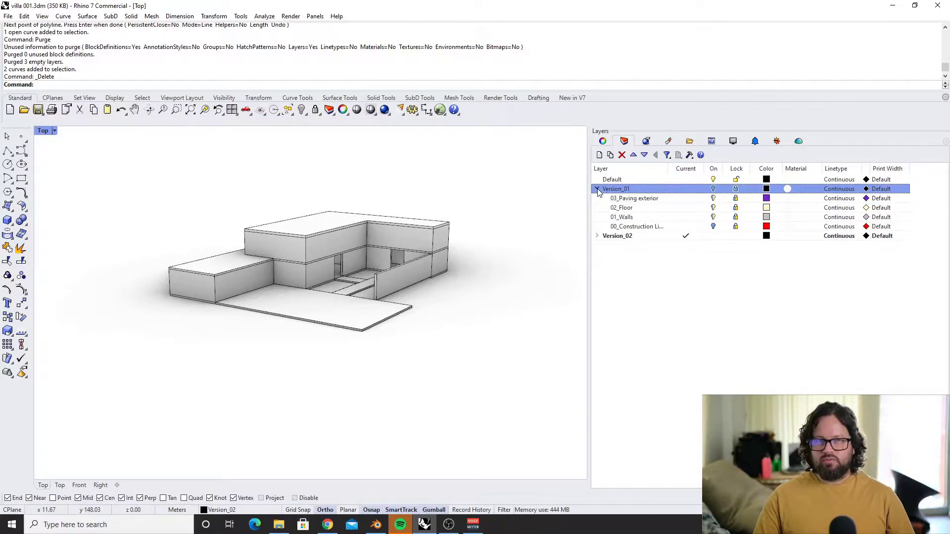
left_click(598, 189)
left_click(618, 199)
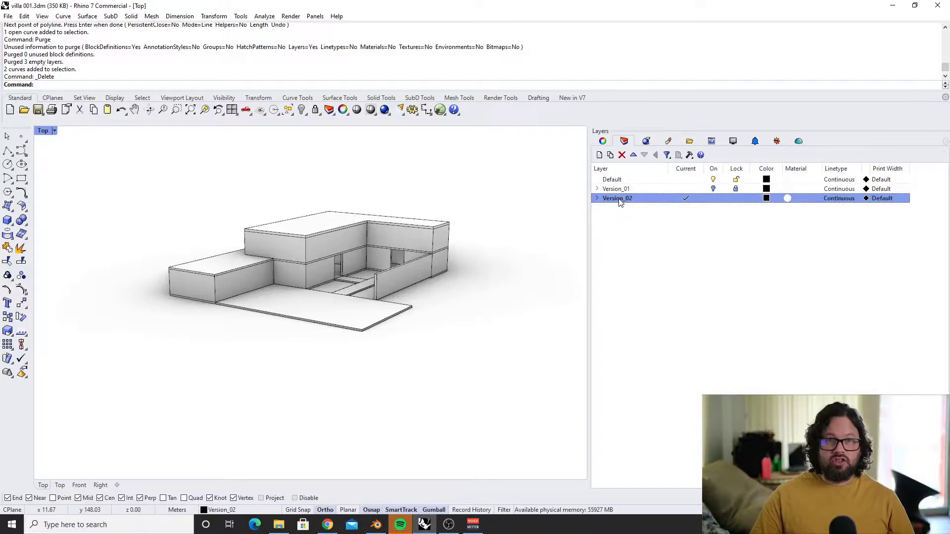
left_click(8, 16)
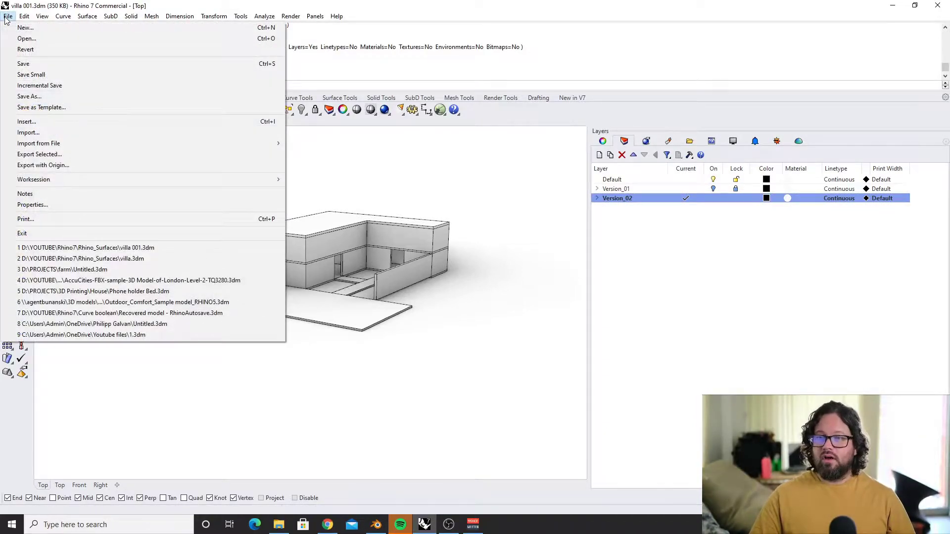
left_click(63, 86)
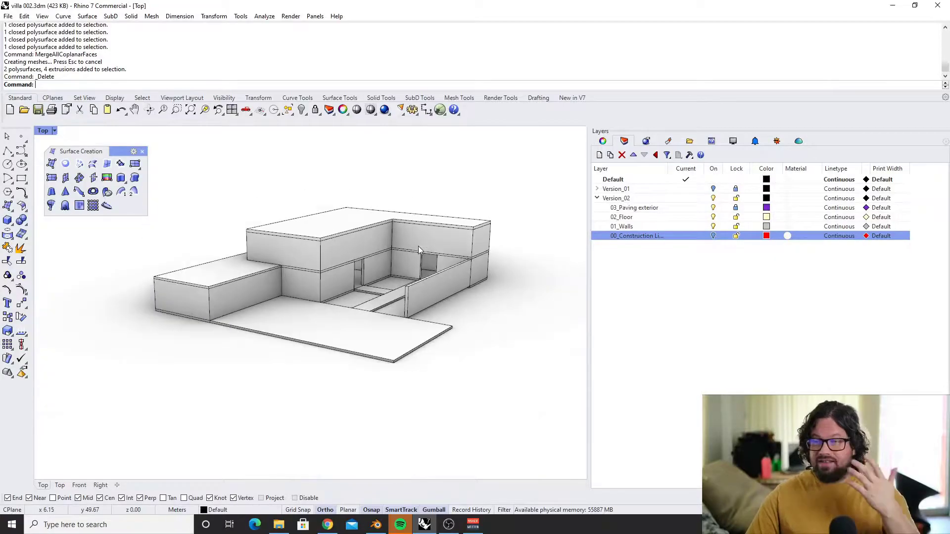
Examine the Version_02 villa model from several angles and distances, including its courtyard and side walls
scroll(410, 242, "up", 5)
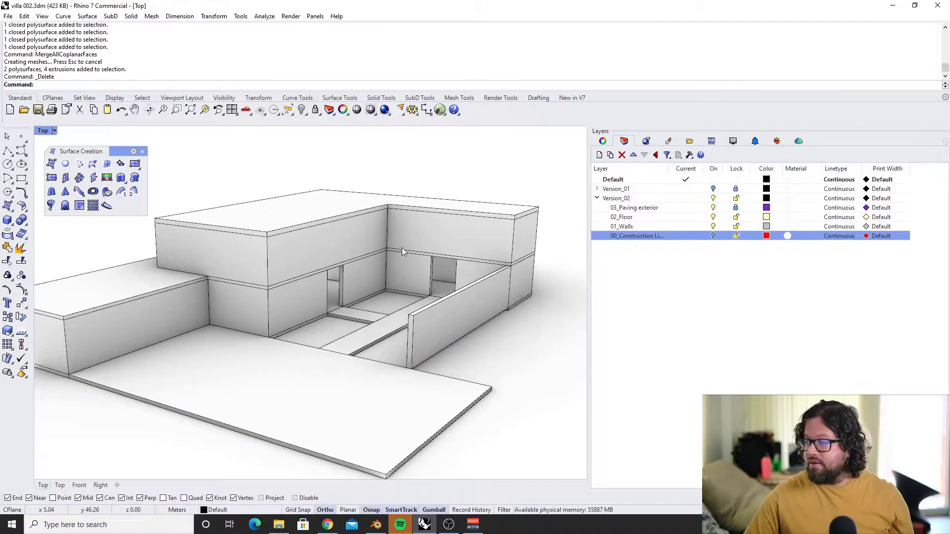
scroll(403, 230, "up", 2)
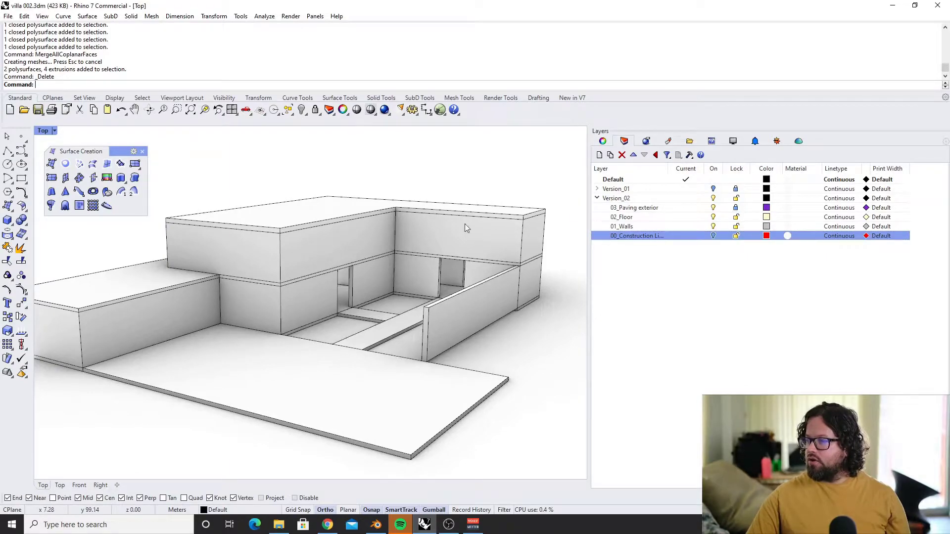
scroll(350, 220, "down", 2)
scroll(336, 244, "up", 5)
scroll(337, 232, "down", 5)
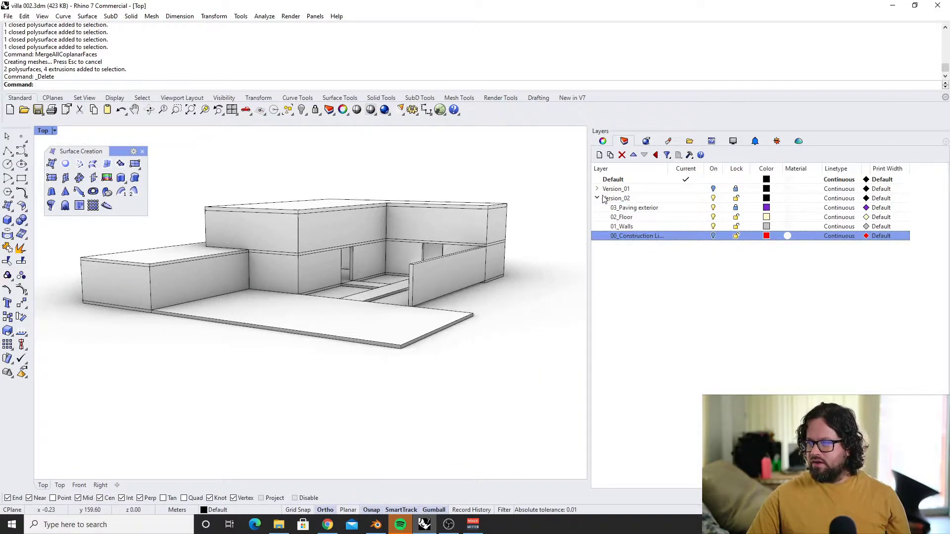
right_click_drag(346, 222, 343, 234)
scroll(336, 241, "down", 2)
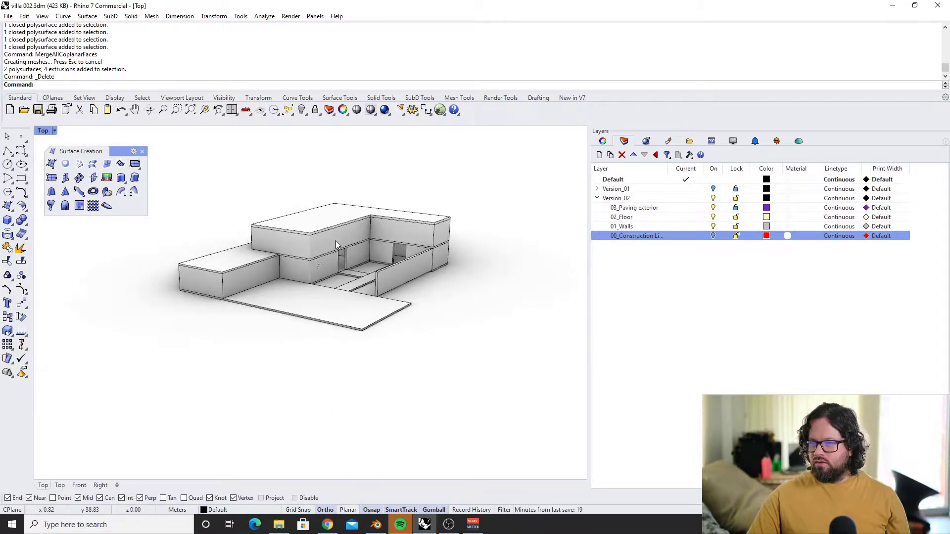
scroll(335, 240, "up", 3)
scroll(325, 213, "down", 5)
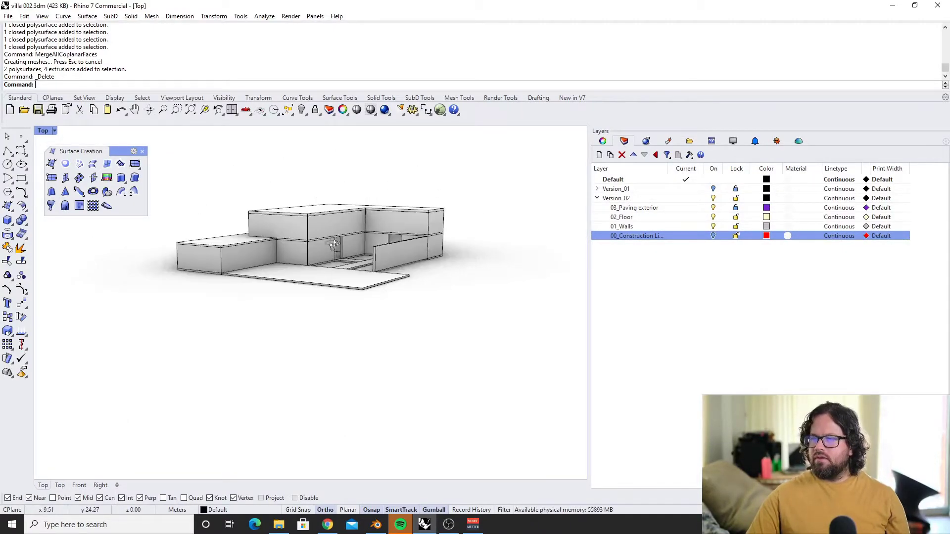
scroll(328, 233, "up", 3)
scroll(335, 268, "down", 2)
right_click_drag(335, 267, 309, 270)
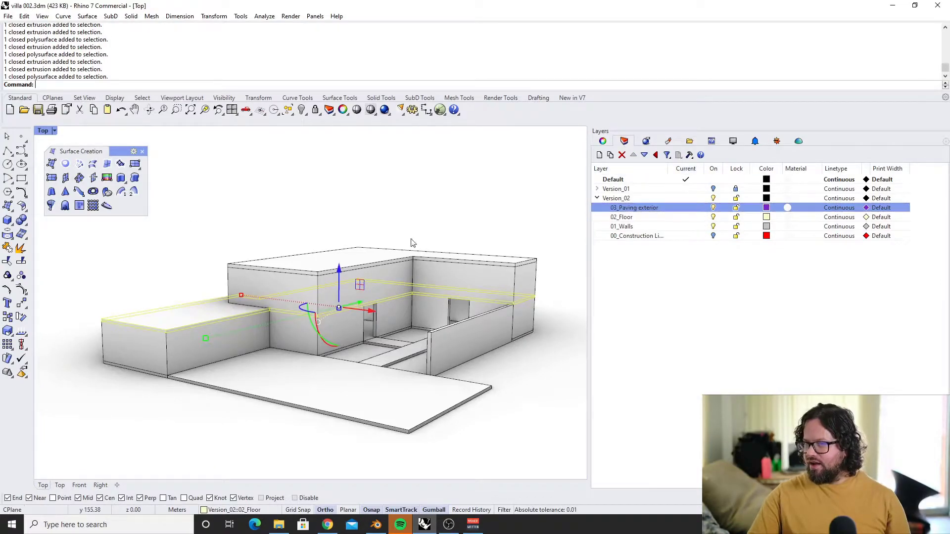
Set the curve color usage of the Rendered display mode to a single color for all curves
left_click(49, 131)
left_click(94, 177)
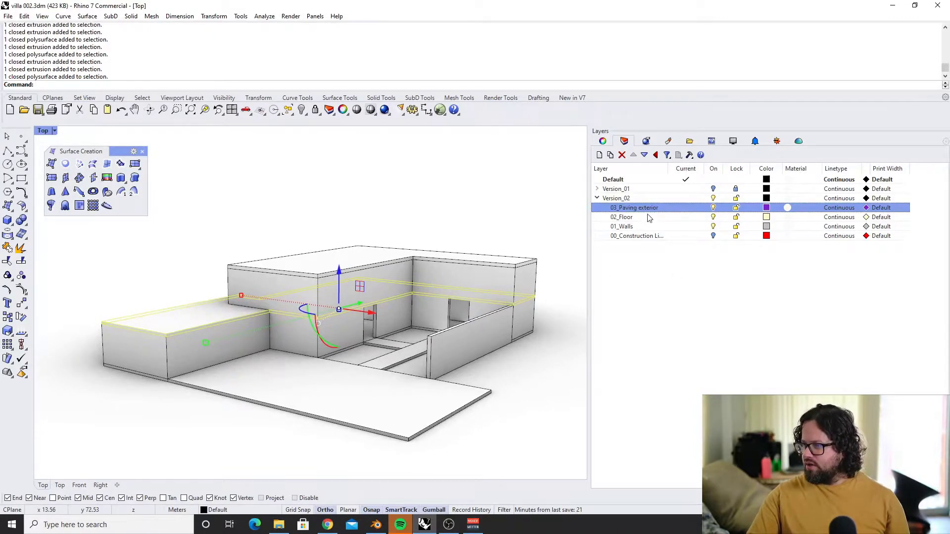
left_click(736, 144)
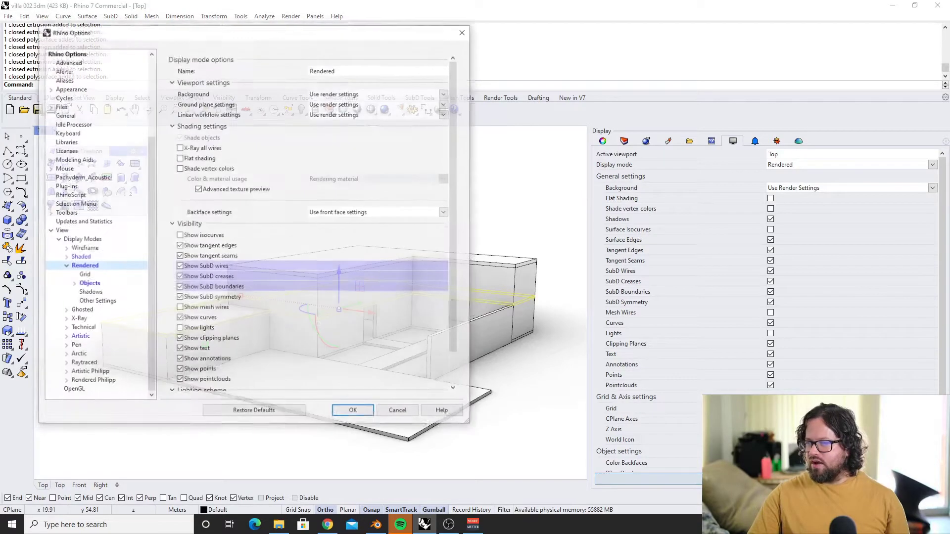
left_click(89, 285)
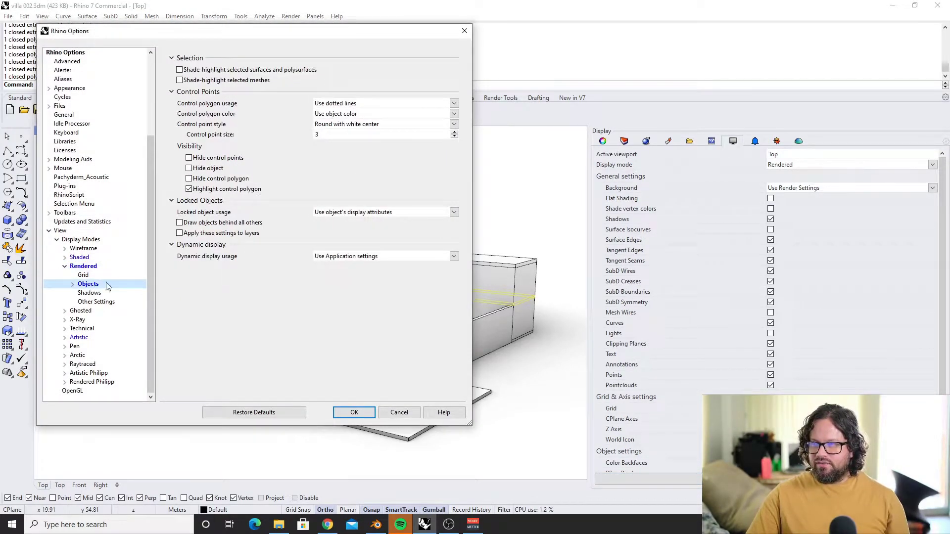
left_click(72, 284)
left_click(95, 303)
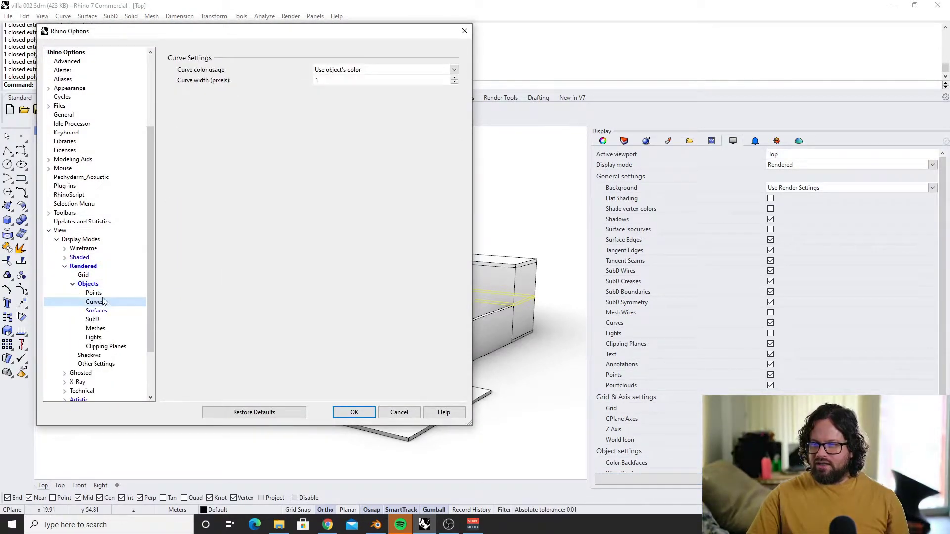
left_click(379, 73)
left_click(354, 85)
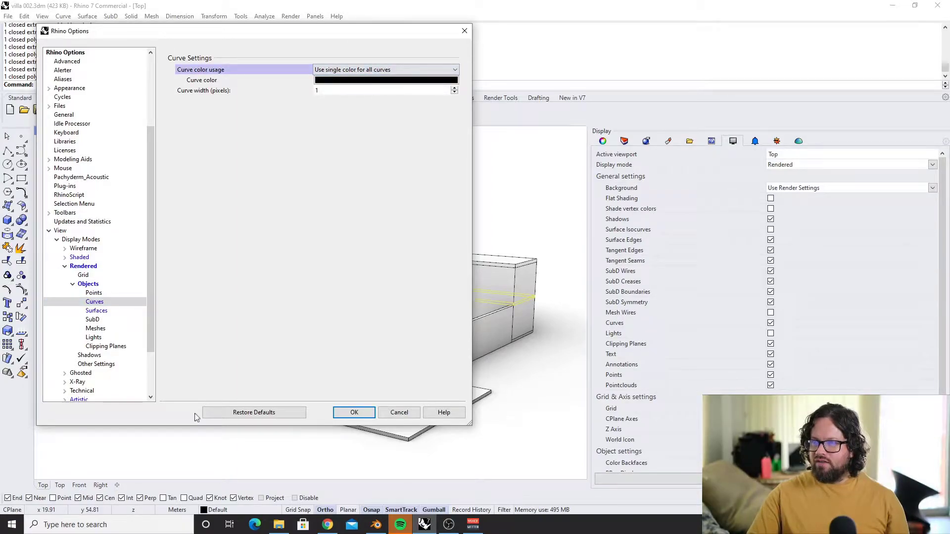
left_click(353, 413)
right_click_drag(350, 410, 347, 248)
left_click(624, 141)
left_click(626, 208)
left_click(625, 226)
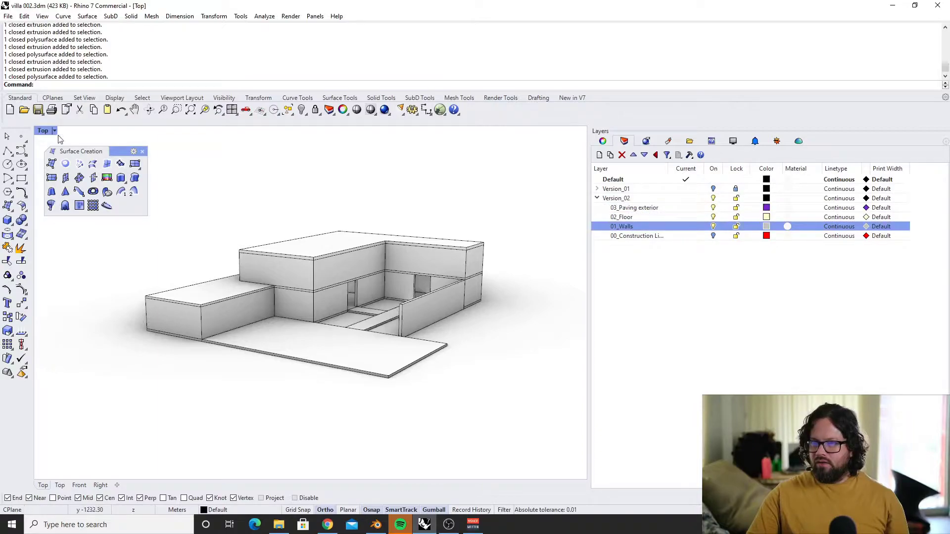
Try setting the surface edge color usage of the Rendered display mode to the object's color
left_click(733, 141)
left_click(732, 479)
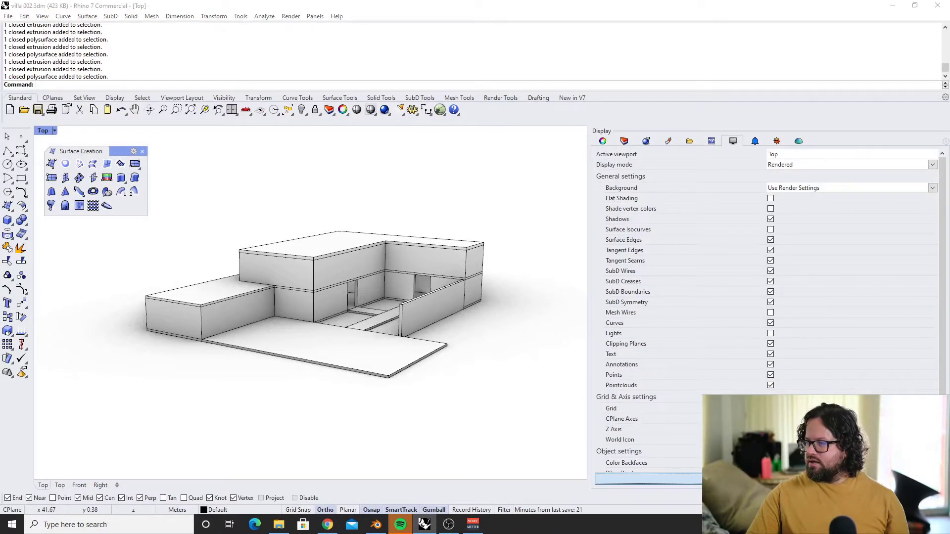
left_click(84, 285)
left_click(74, 285)
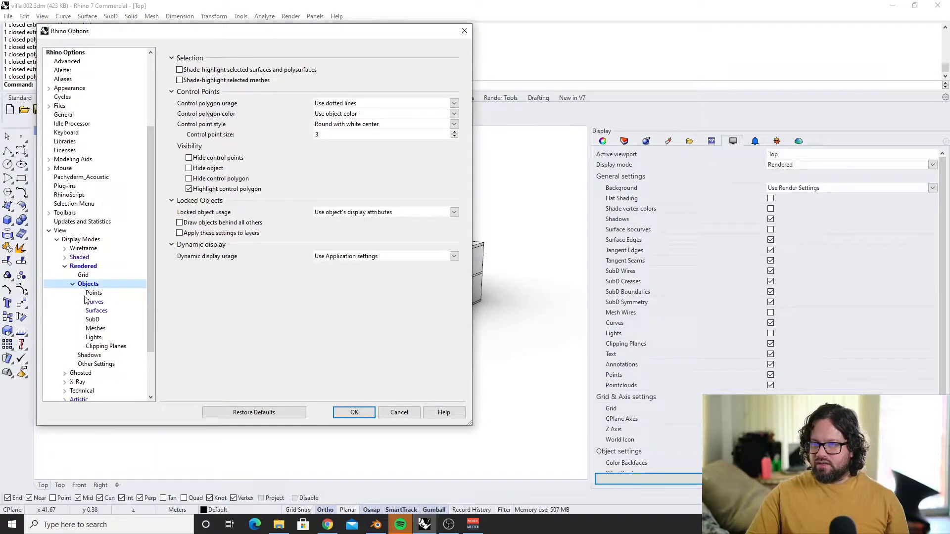
left_click(92, 311)
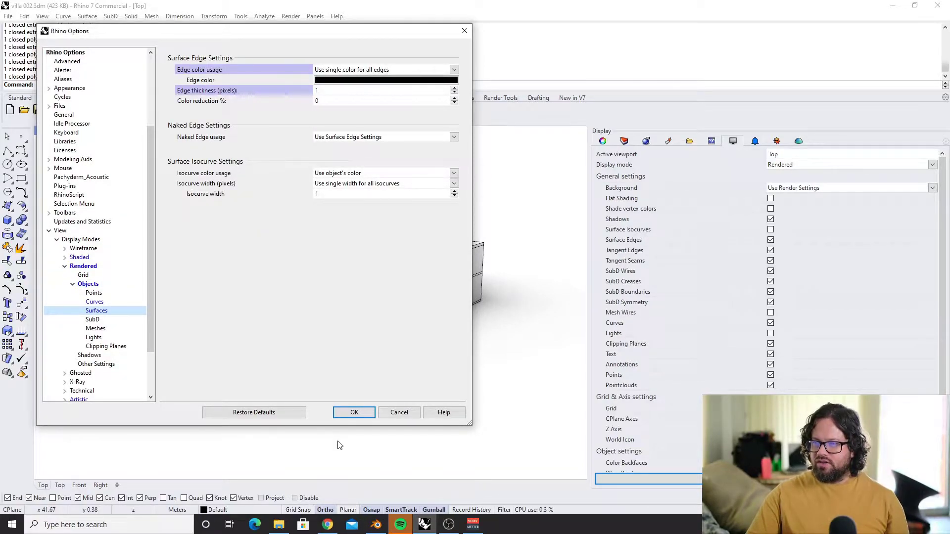
left_click(453, 70)
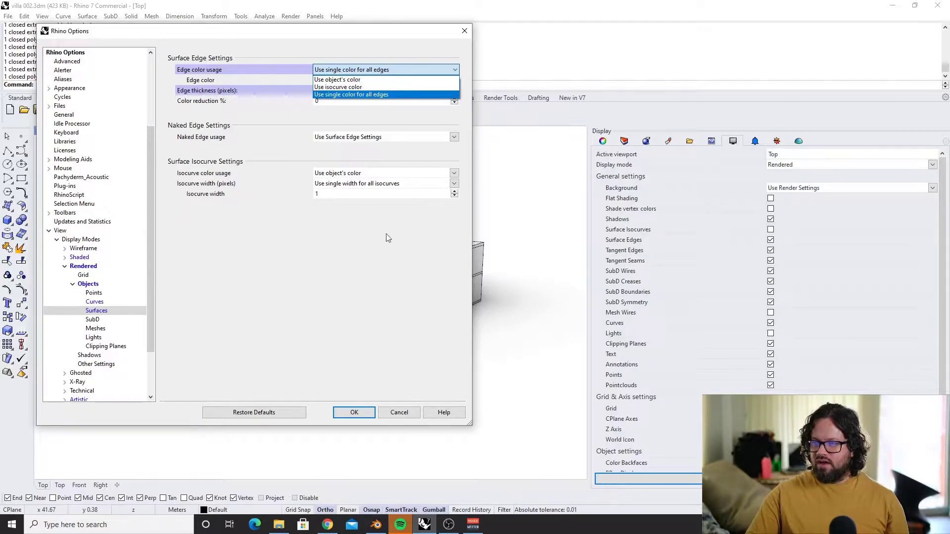
left_click(337, 79)
left_click(354, 412)
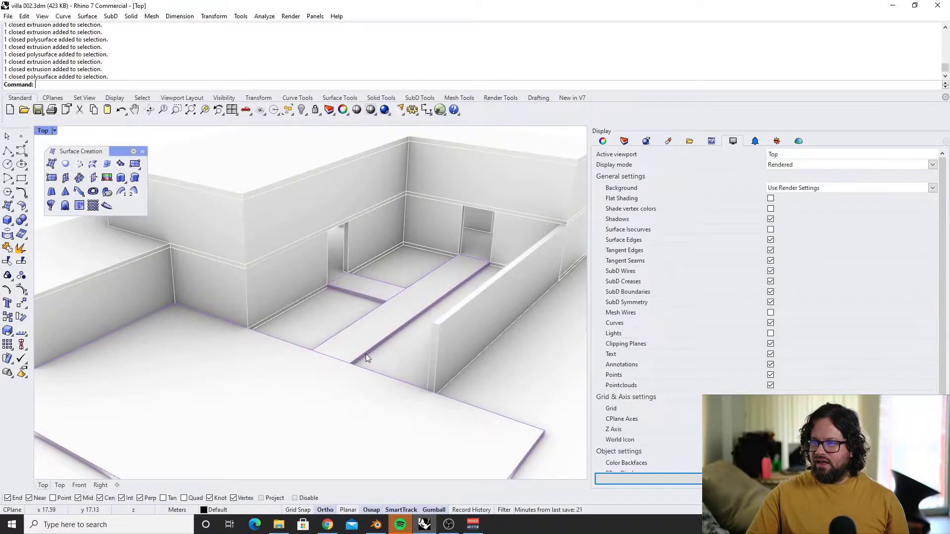
scroll(366, 355, "down", 7)
Restore the Rendered mode's surface edge color usage to a single color for all edges, keeping a 1-pixel edge thickness
left_click(693, 479)
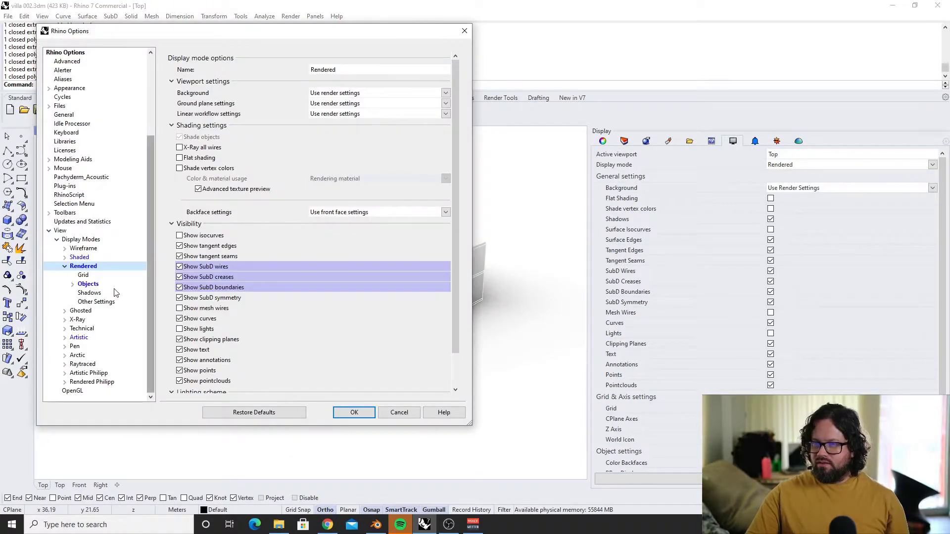
left_click(90, 284)
left_click(70, 283)
left_click(96, 311)
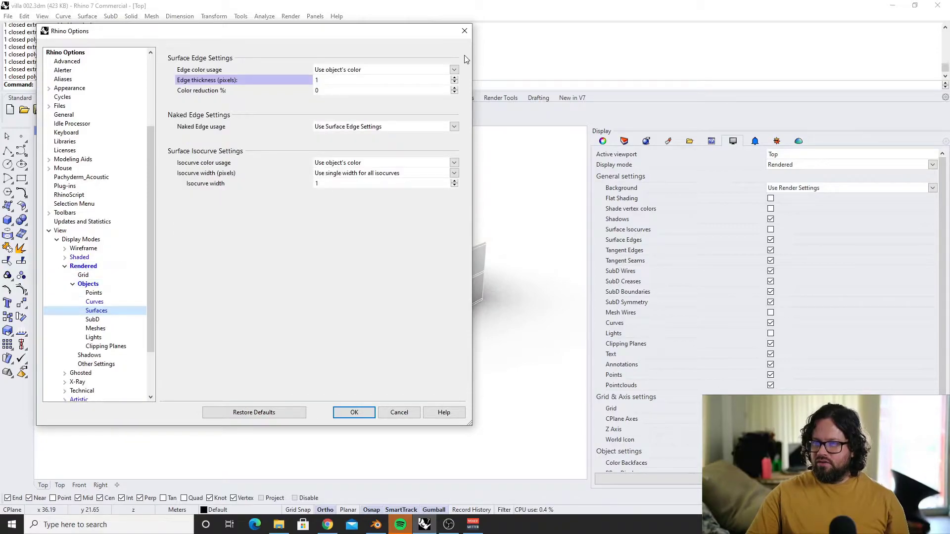
left_click(346, 69)
left_click(340, 95)
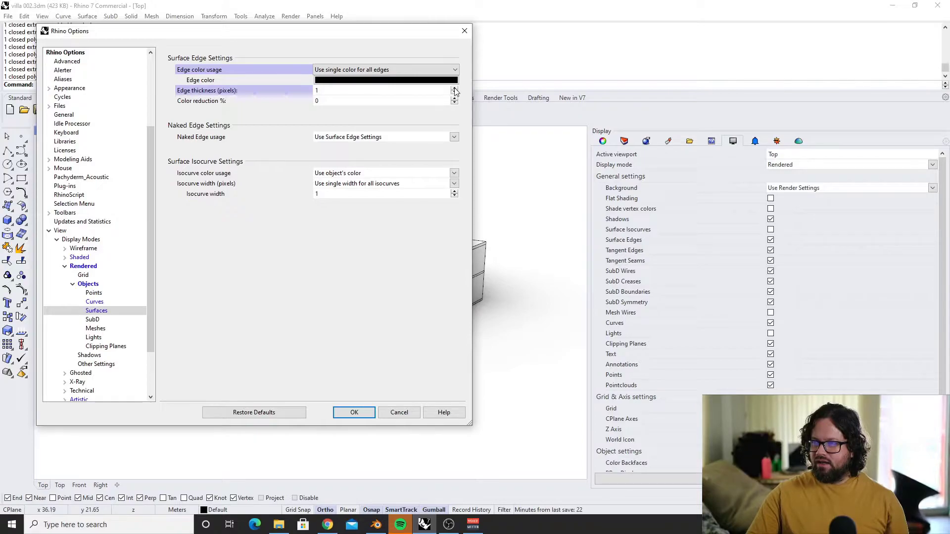
left_click(454, 88)
left_click_drag(387, 40, 612, 28)
double_click(551, 79)
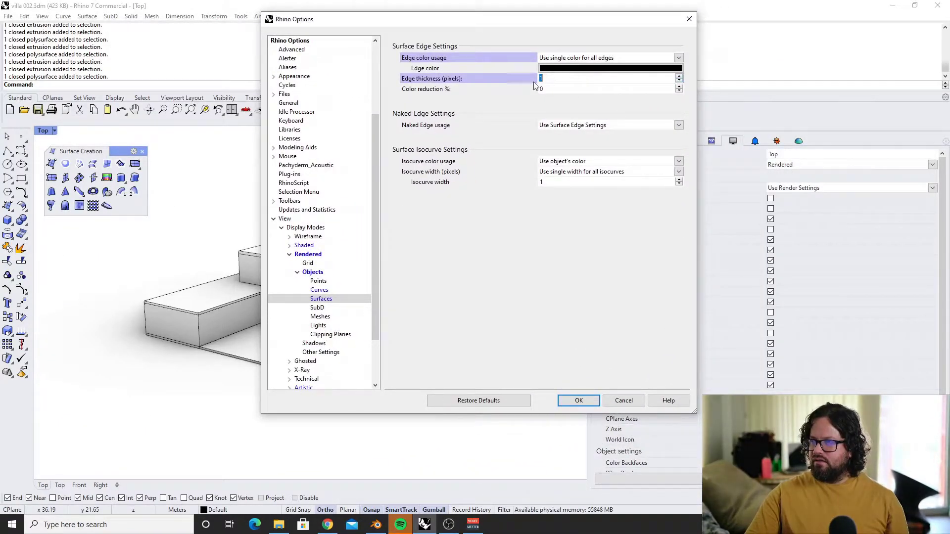
left_click(577, 401)
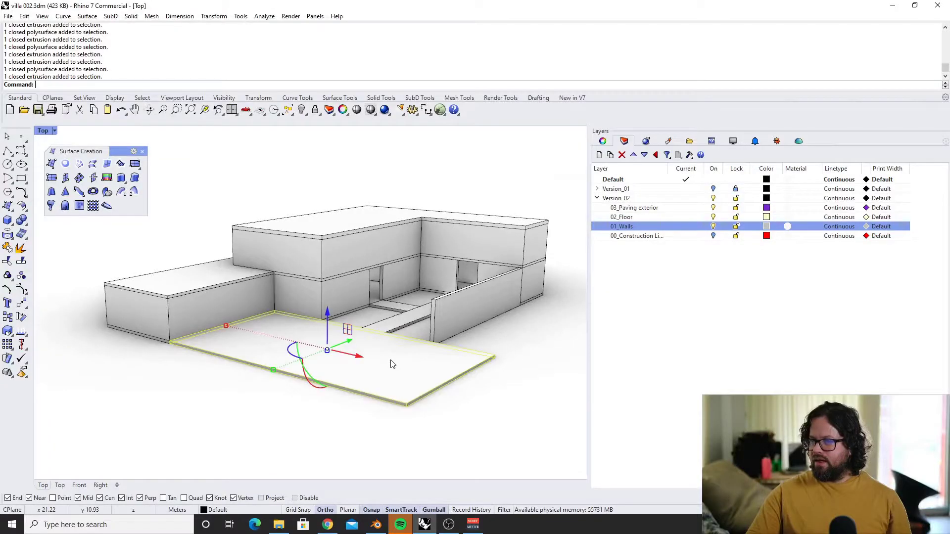
Check the exterior paving slab in Rendered mode, and change the viewport's display mode to Shaded
key("Escape")
left_click(369, 360)
right_click_drag(368, 360, 304, 339)
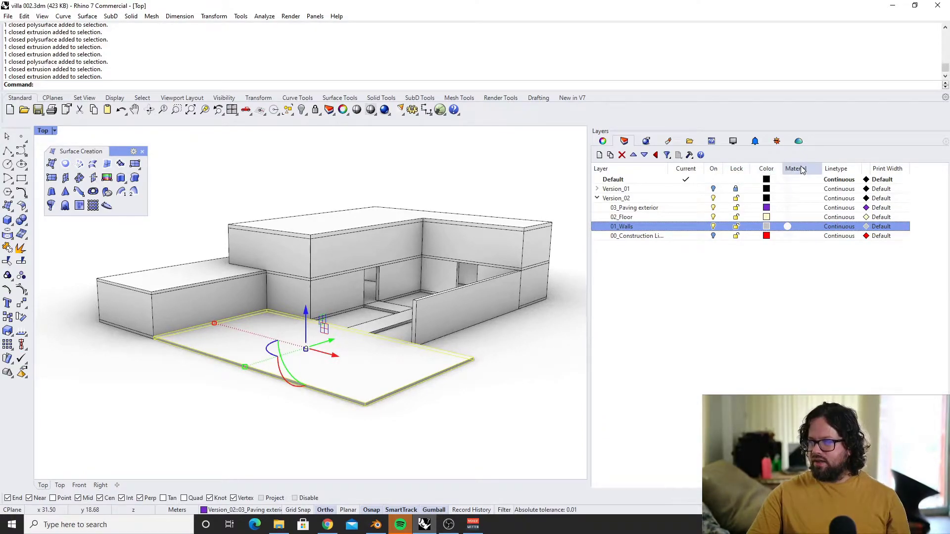
mouse_move(282, 292)
right_mouse_down()
mouse_move(297, 322)
mouse_move(292, 303)
right_mouse_up()
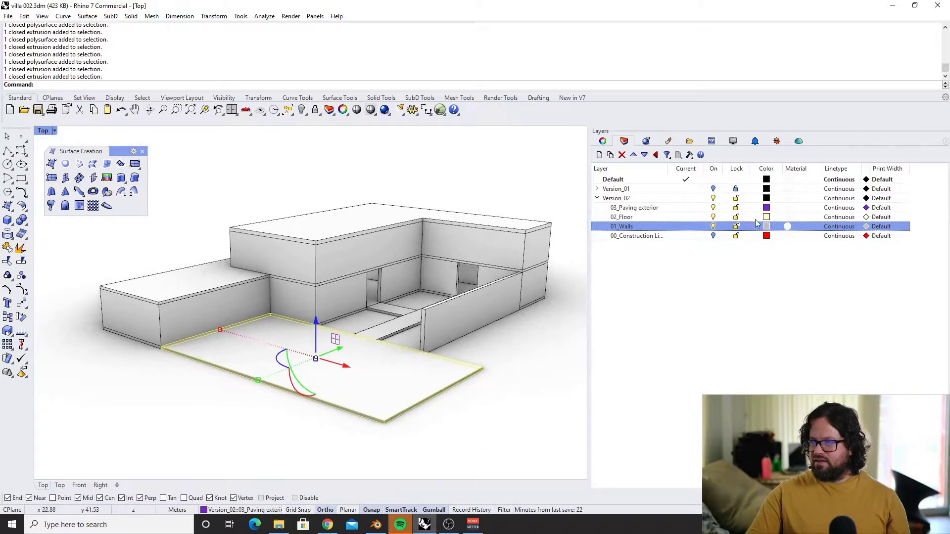
left_click(49, 132)
left_click(79, 153)
key("Escape")
left_click(50, 130)
left_click(67, 164)
right_click_drag(322, 296, 381, 296)
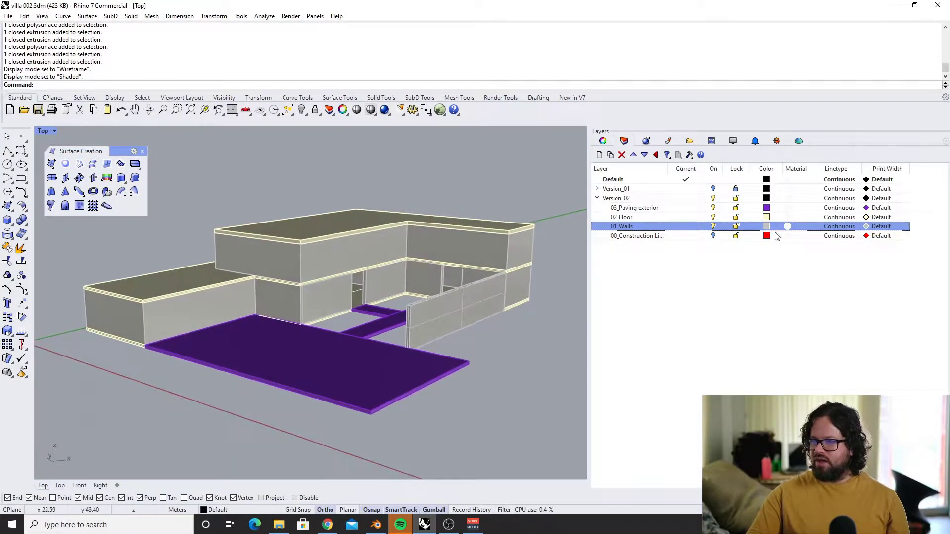
Set the color of the 03_Paving exterior layer in Version_02 to light gray
left_click(766, 207)
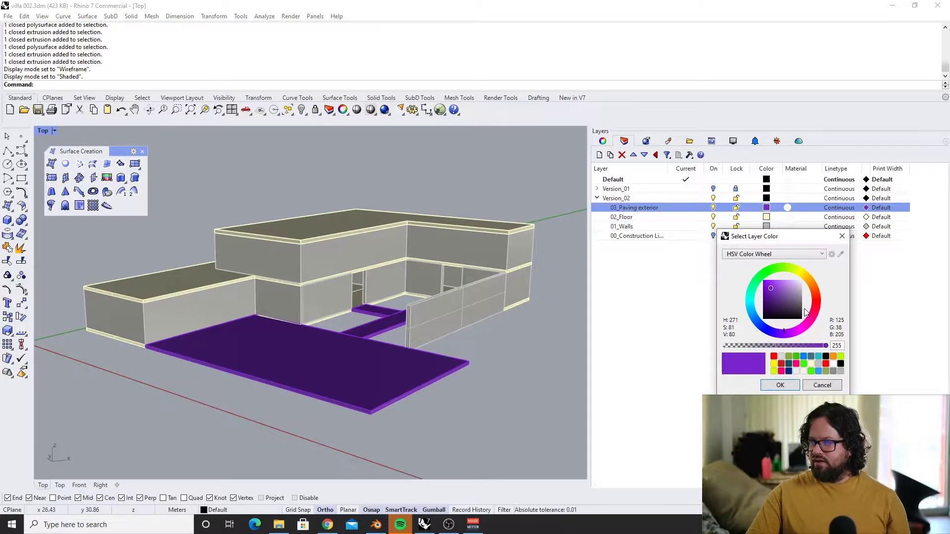
left_click_drag(792, 290, 798, 286)
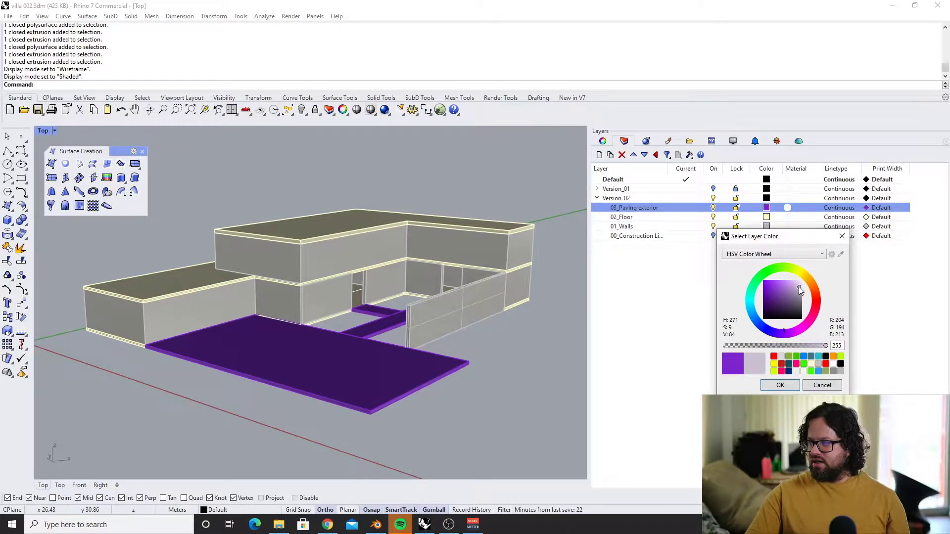
left_click(780, 385)
left_click(767, 207)
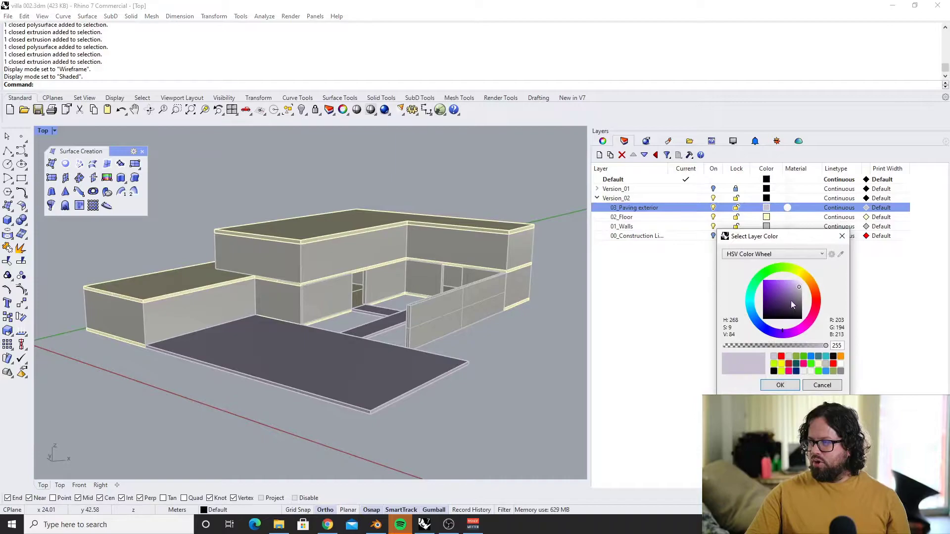
left_click(825, 364)
left_click(784, 384)
Make 02_Floor the current layer and sort the layer list by name in ascending order
right_click_drag(295, 371, 316, 375)
scroll(329, 227, "up", 3)
left_click(328, 207)
scroll(329, 207, "down", 3)
left_click(208, 252, "shift")
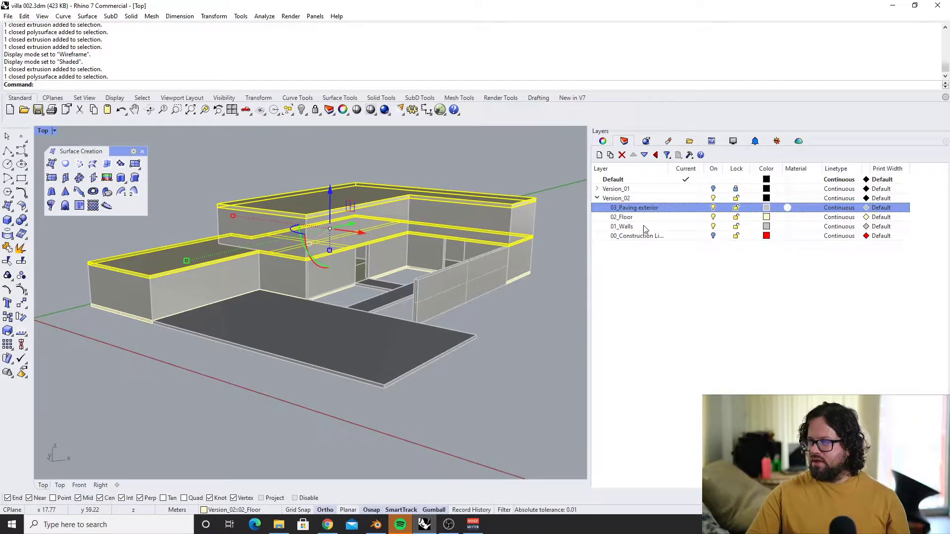
left_click(671, 217)
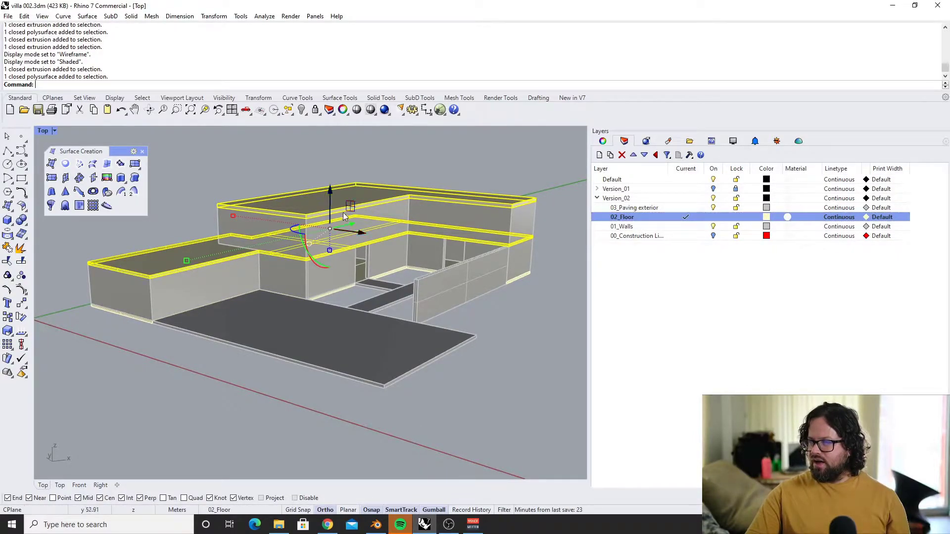
key("Escape")
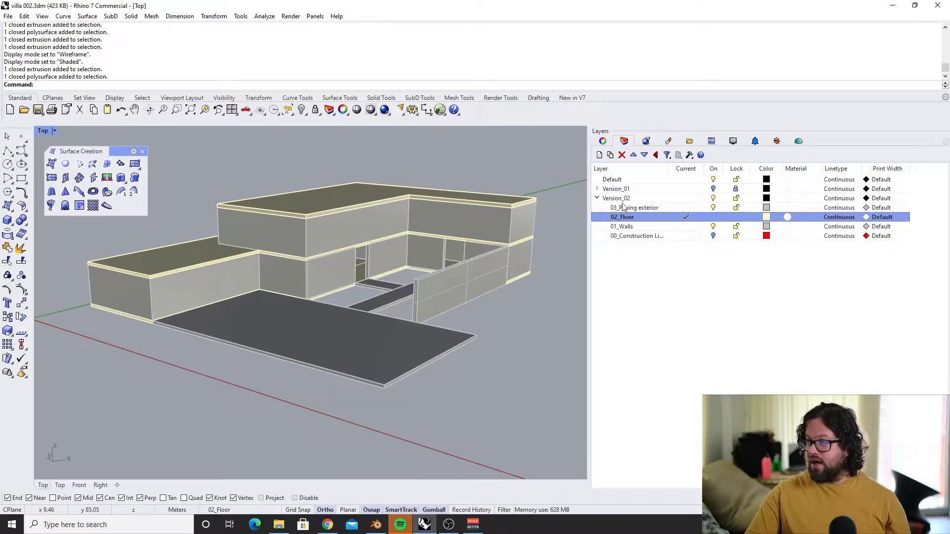
left_click(613, 169)
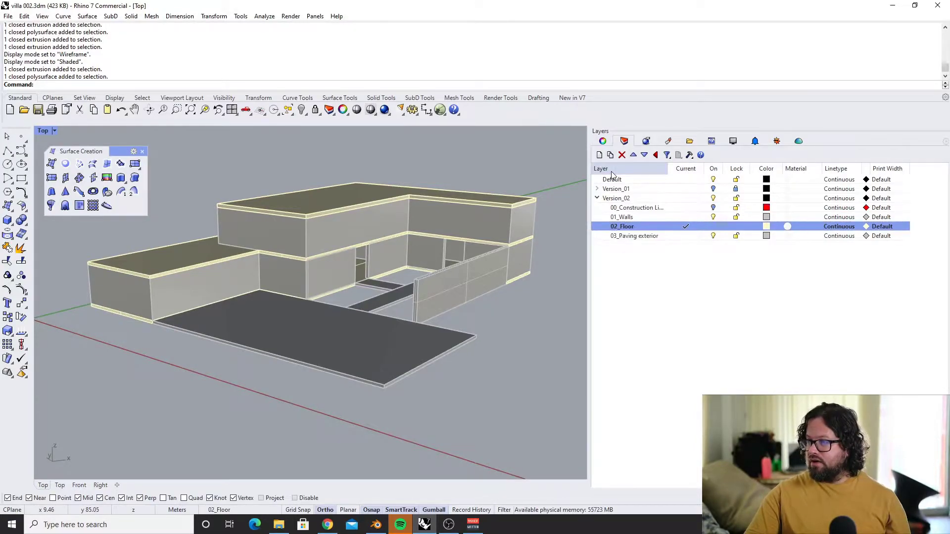
Add a new layer named 04_Roof alongside the other sublayers of Version_02
left_click(625, 209)
left_click(627, 217)
left_click(627, 235)
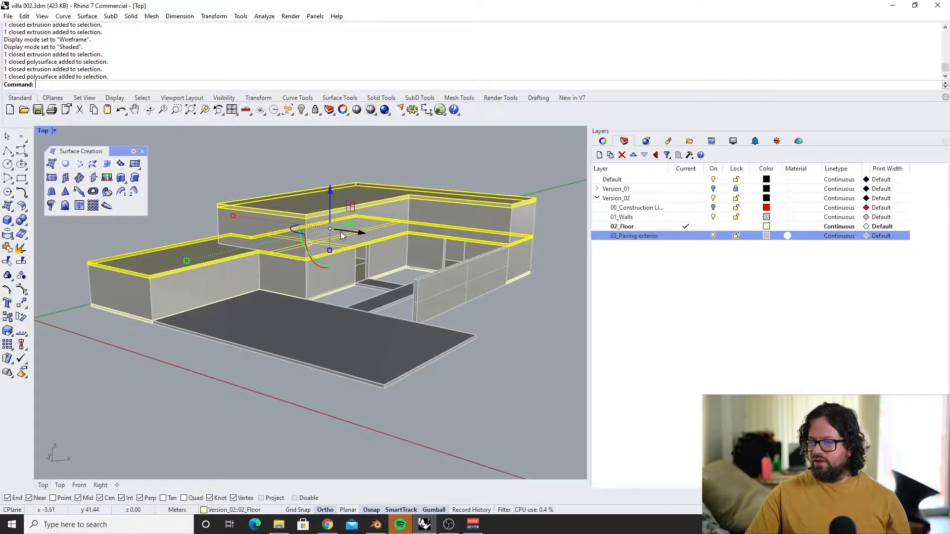
left_click(629, 226)
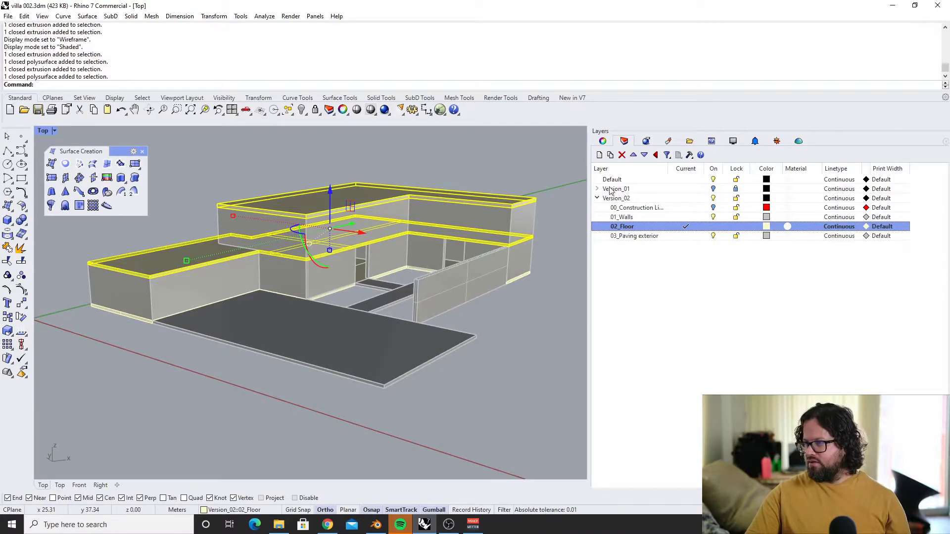
left_click(601, 156)
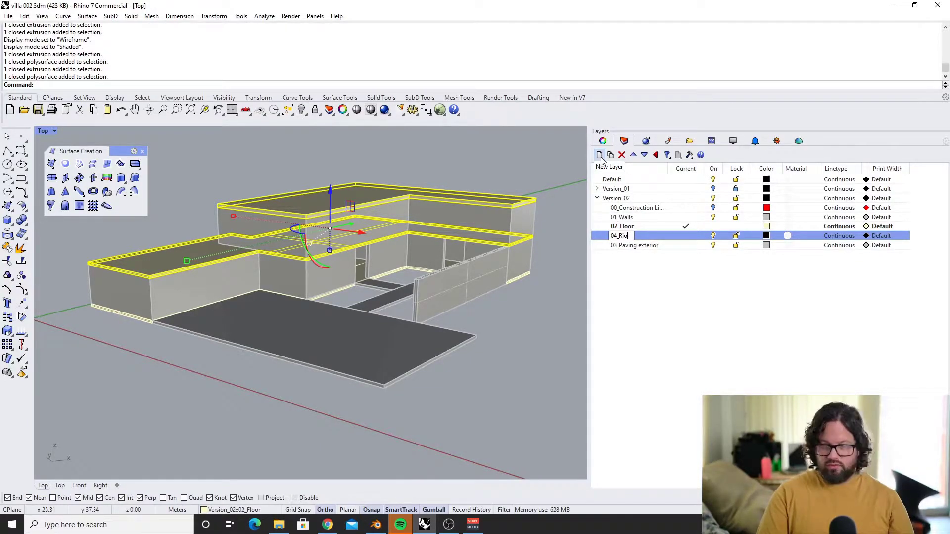
type("04_Roof")
key("Return")
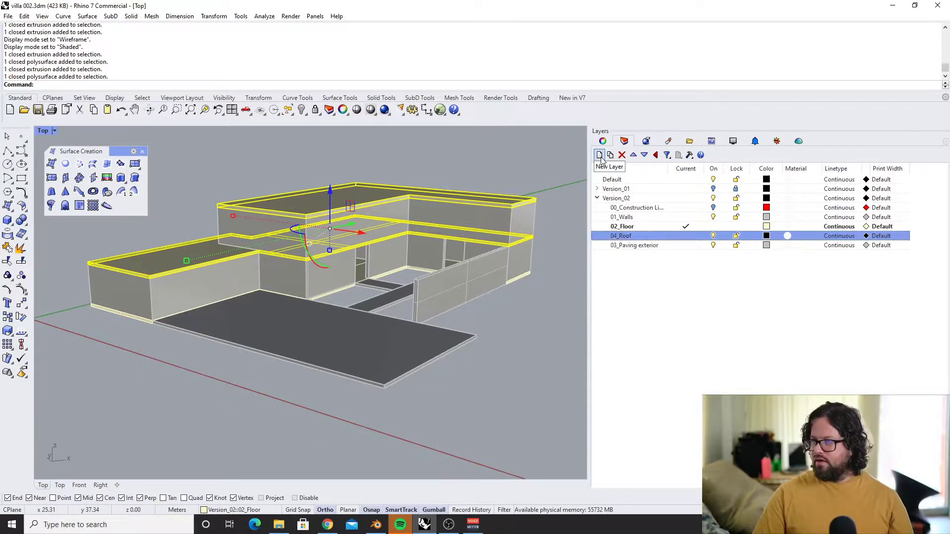
Move the lower and upper roof slabs to the 04_Roof layer and set that layer's color to green (RGB 137, 175, 55)
left_click(178, 251)
left_click(247, 208, "shift")
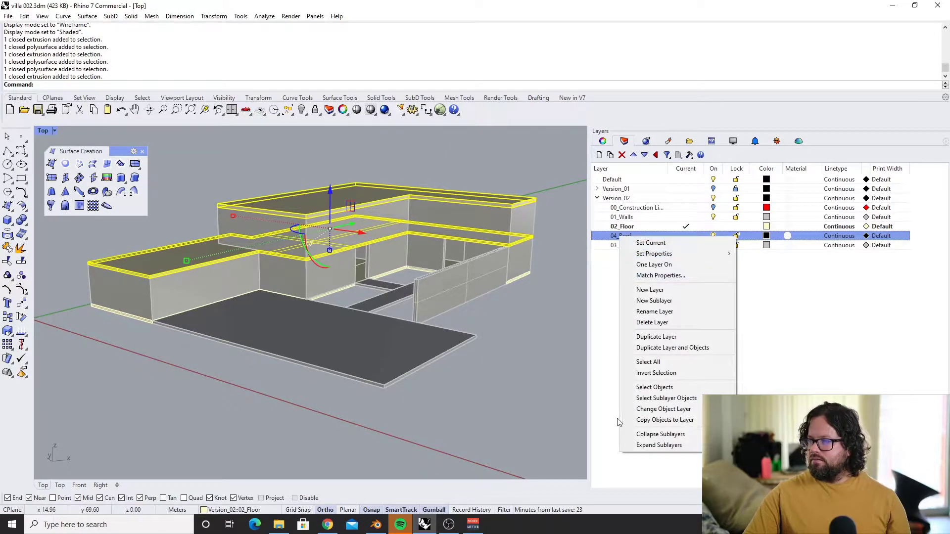
left_click(658, 410)
left_click(767, 236)
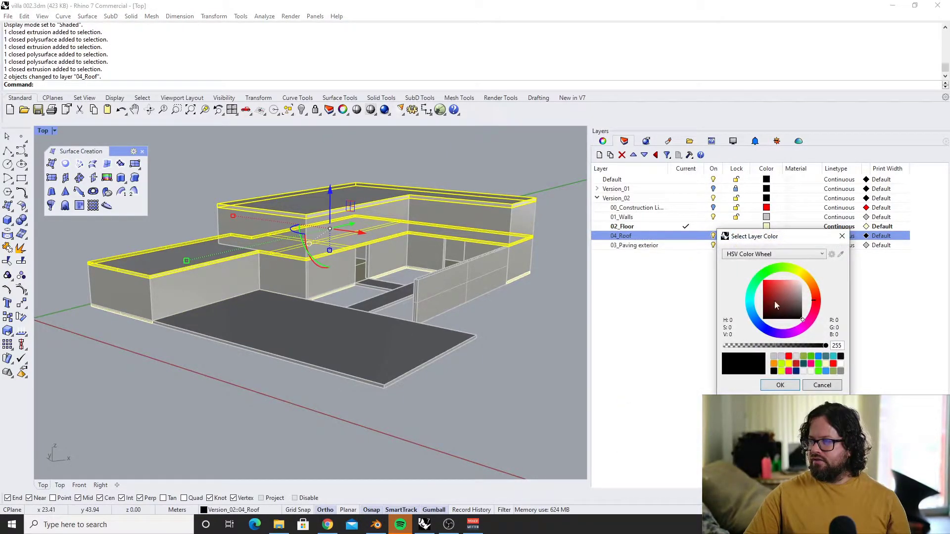
left_click(804, 357)
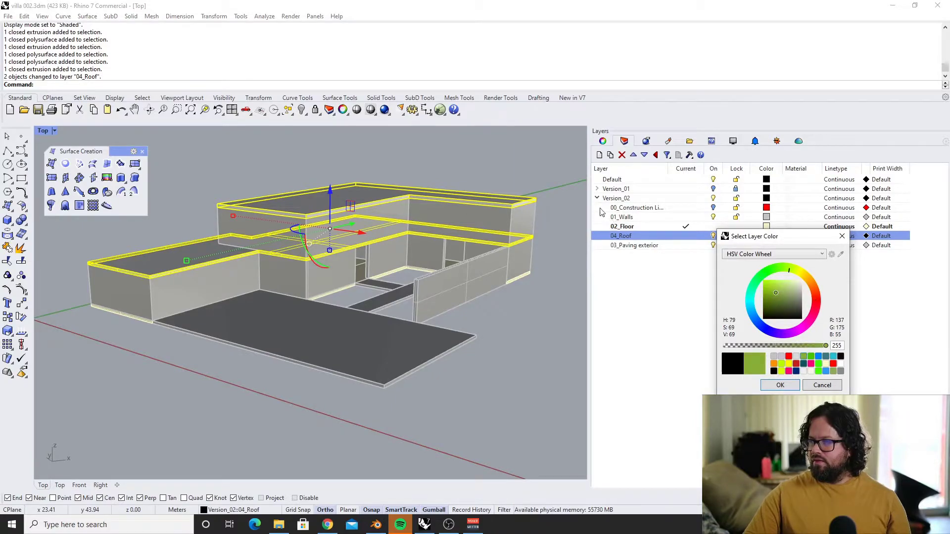
left_click(780, 385)
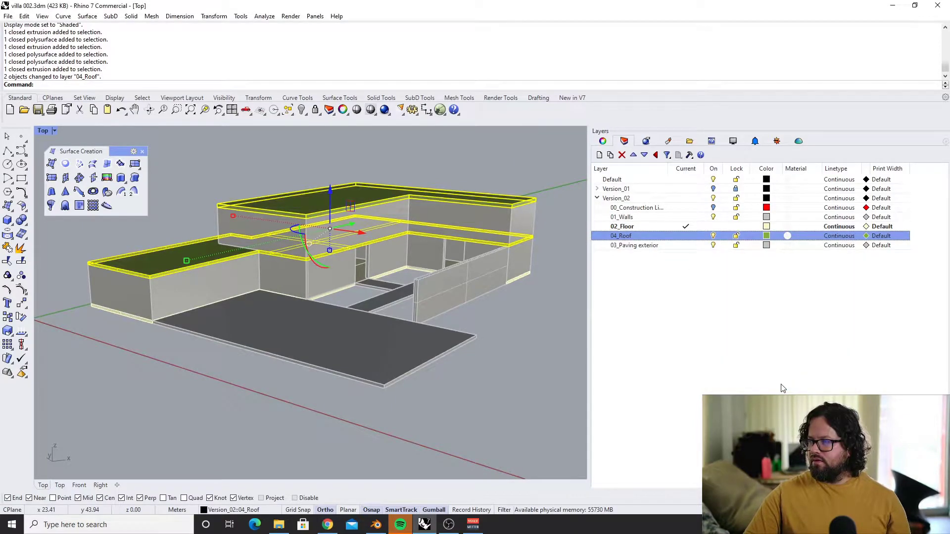
Set the color of the 02_Floor layer to dark brown (RGB 116, 71, 9) and clear the selection
scroll(307, 259, "up", 5)
left_click(284, 200)
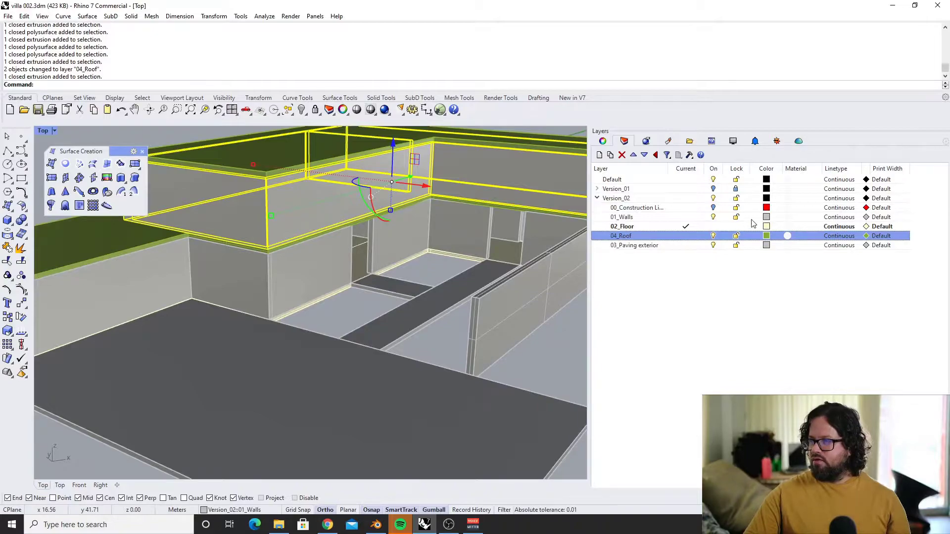
left_click(653, 227)
left_click(766, 227)
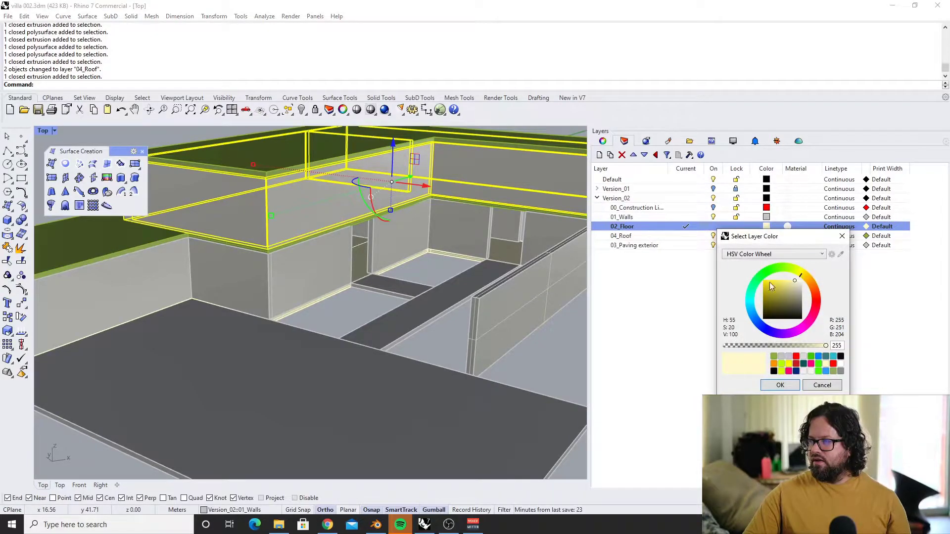
left_click(773, 364)
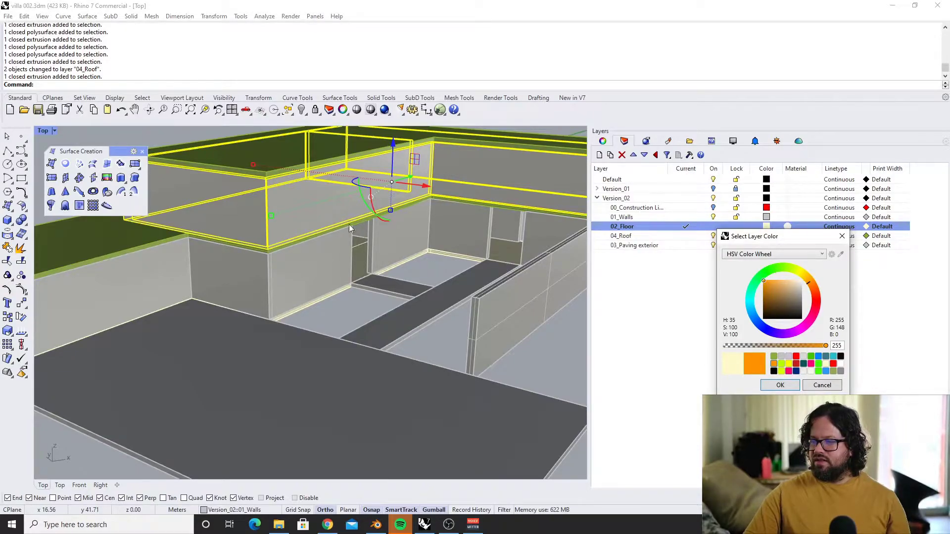
left_click(767, 303)
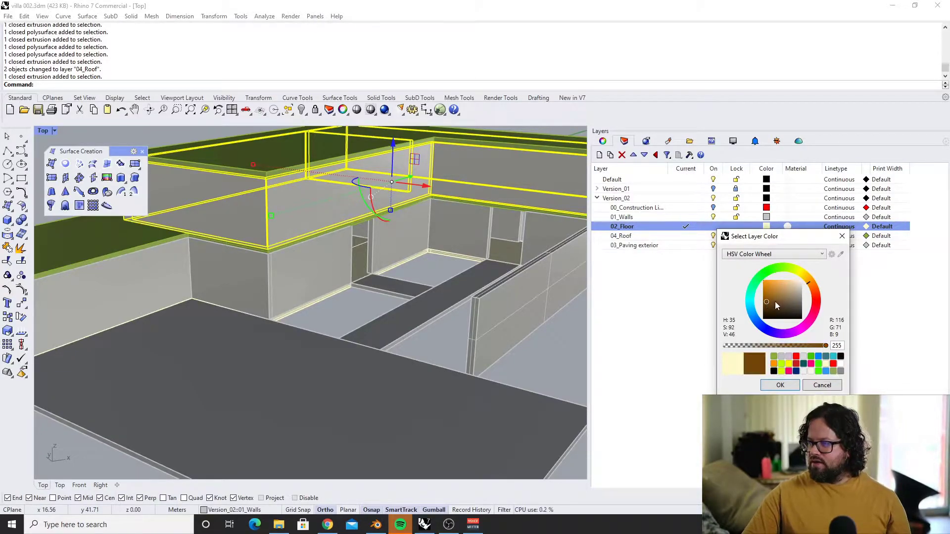
left_click(784, 385)
scroll(291, 203, "down", 6)
key("Escape")
Inspect the slab edges around the courtyard and select the slab between the ground floor and the upper floor
scroll(322, 222, "up", 8)
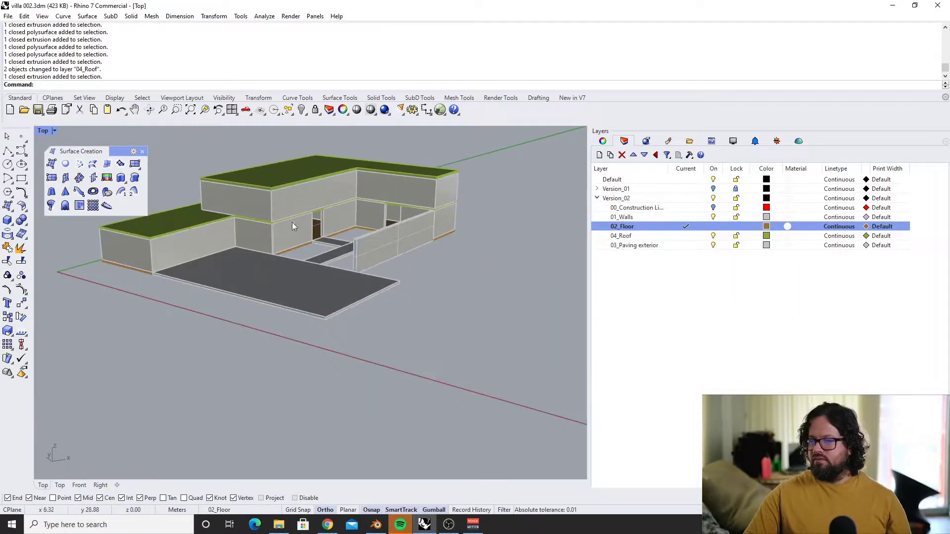
right_click_drag(322, 221, 337, 225)
scroll(214, 284, "up", 4)
scroll(236, 261, "down", 2)
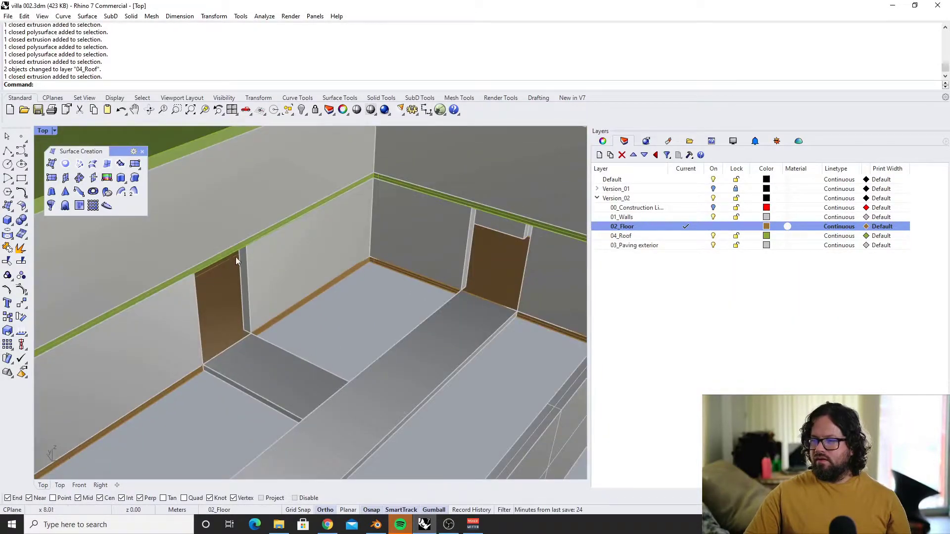
left_click(269, 230)
left_click(316, 258)
scroll(317, 249, "down", 5)
right_click_drag(256, 255, 270, 257)
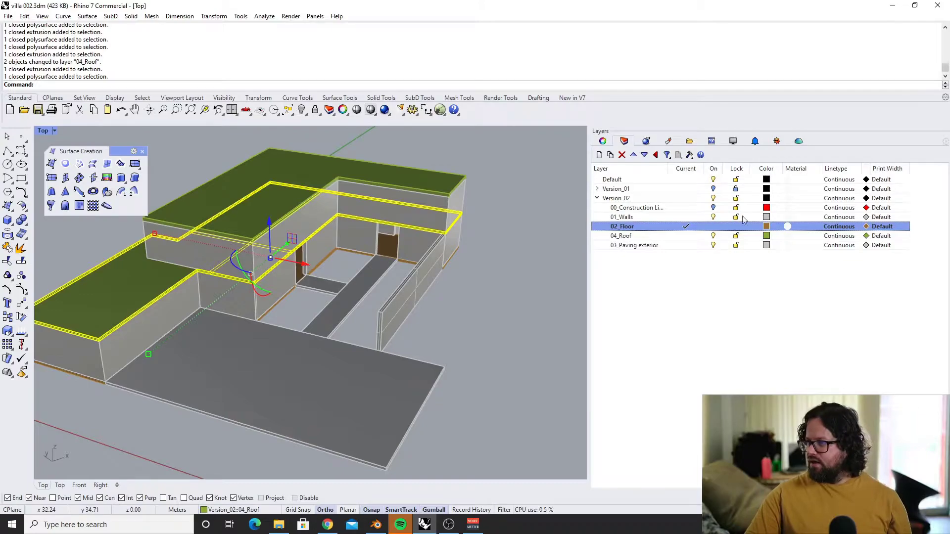
left_click(595, 197)
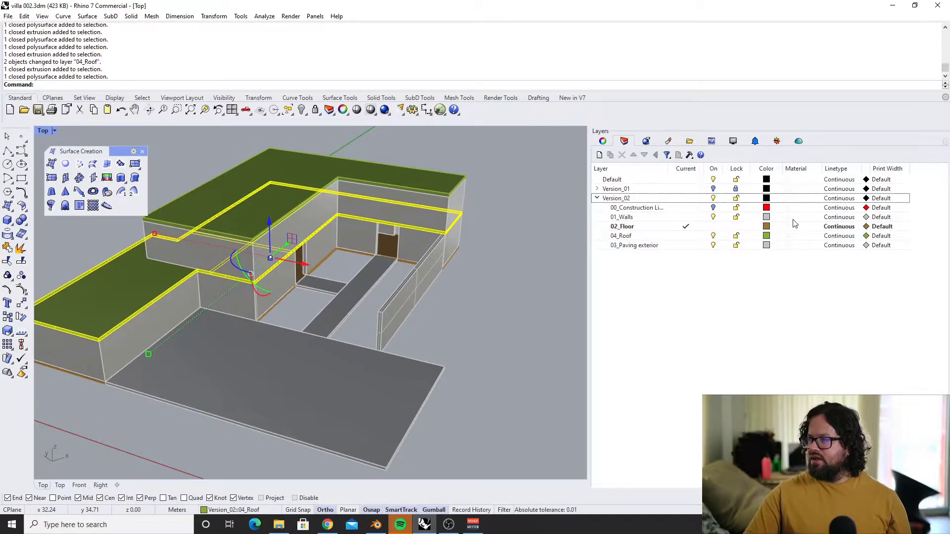
right_click_drag(387, 233, 355, 232)
scroll(343, 241, "down", 4)
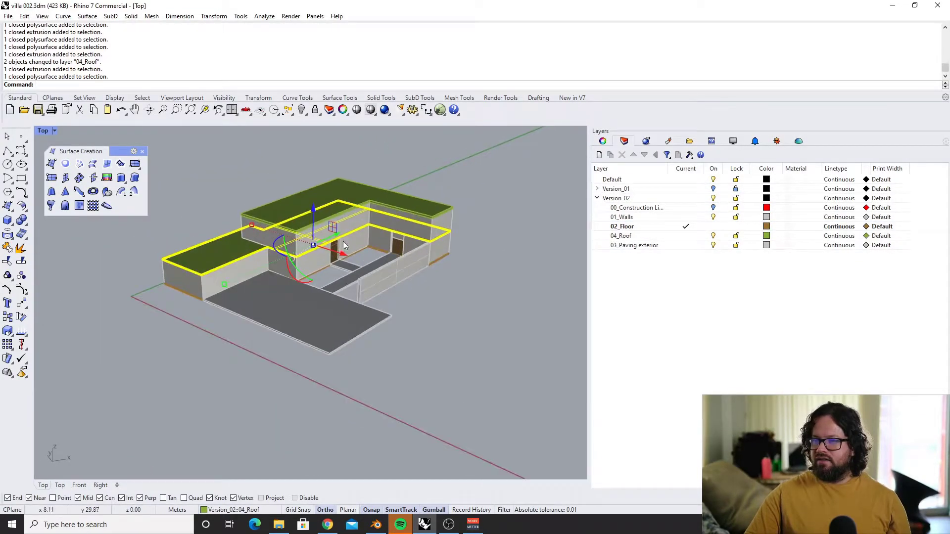
scroll(336, 242, "up", 4)
scroll(336, 242, "down", 2)
left_click(42, 132)
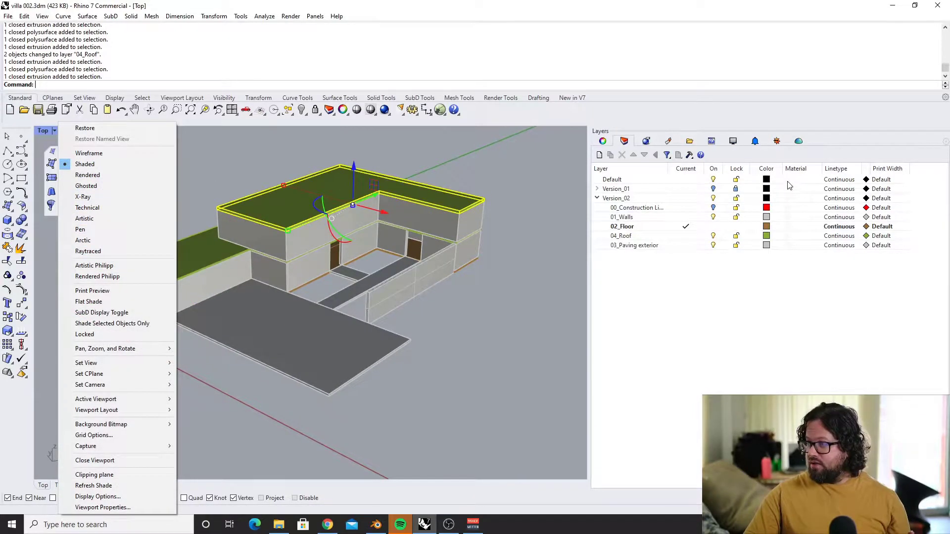
Open the material settings of the 02_Floor layer and move the dialog clear of the layer list
left_click(787, 235)
left_click(787, 227)
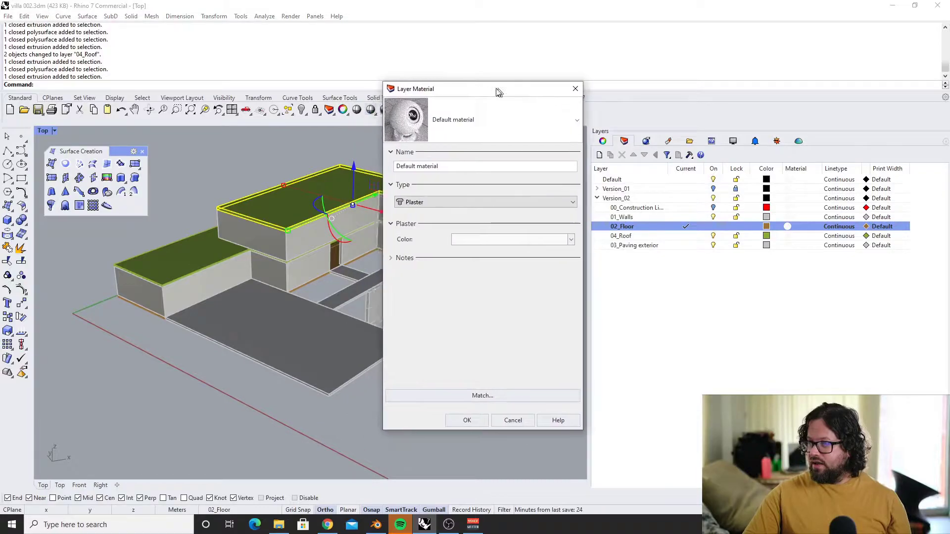
left_click_drag(500, 91, 485, 91)
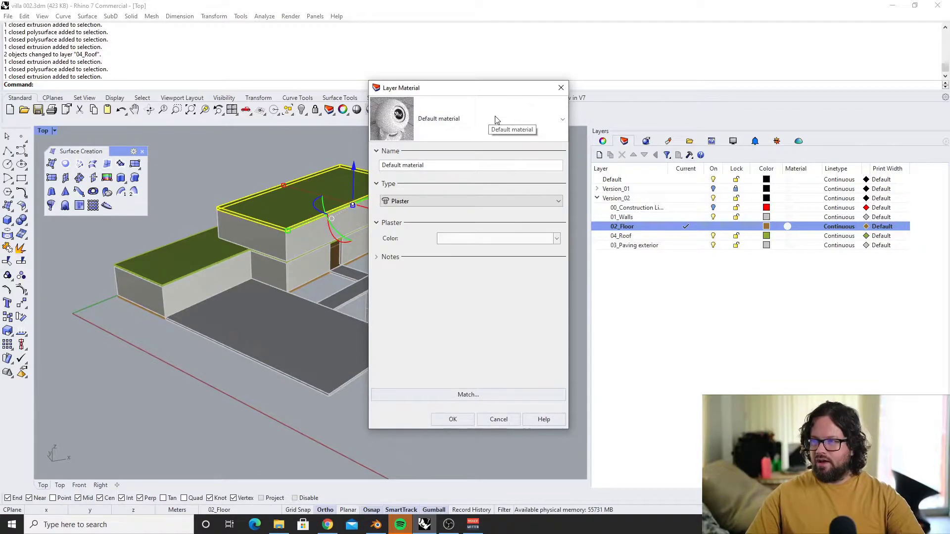
left_click_drag(469, 94, 529, 86)
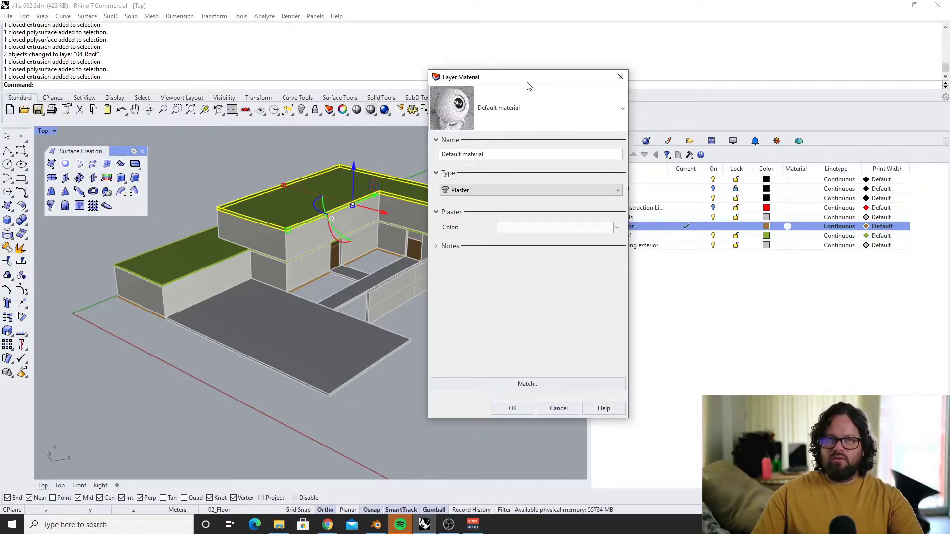
left_click_drag(528, 86, 479, 92)
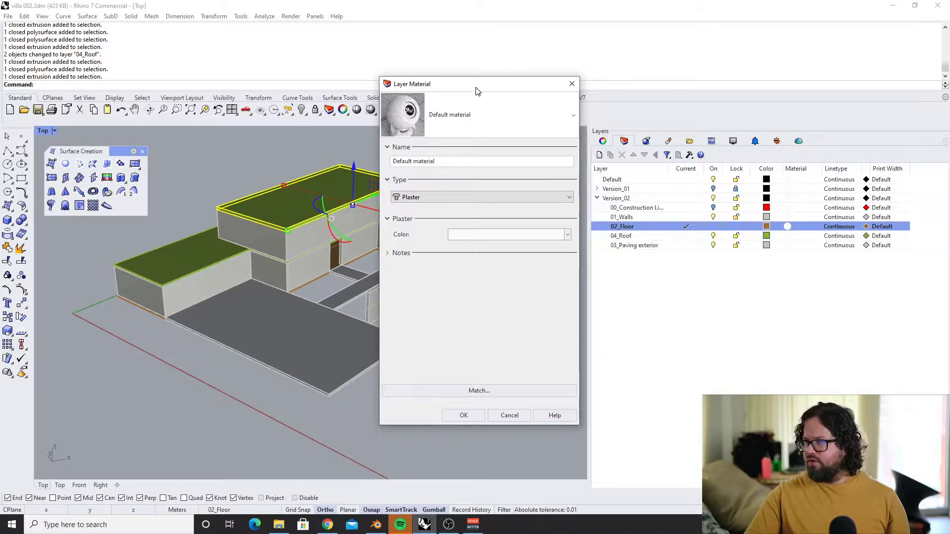
Try the Custom and Physically Based types for the 02_Floor material and look through the detailed settings of the physically based one
left_click(569, 198)
left_click(395, 180)
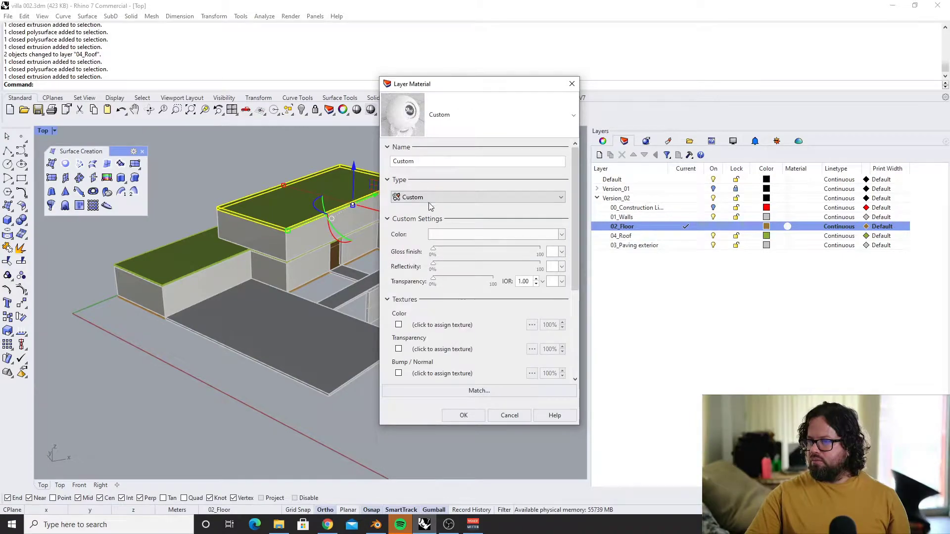
left_click(559, 198)
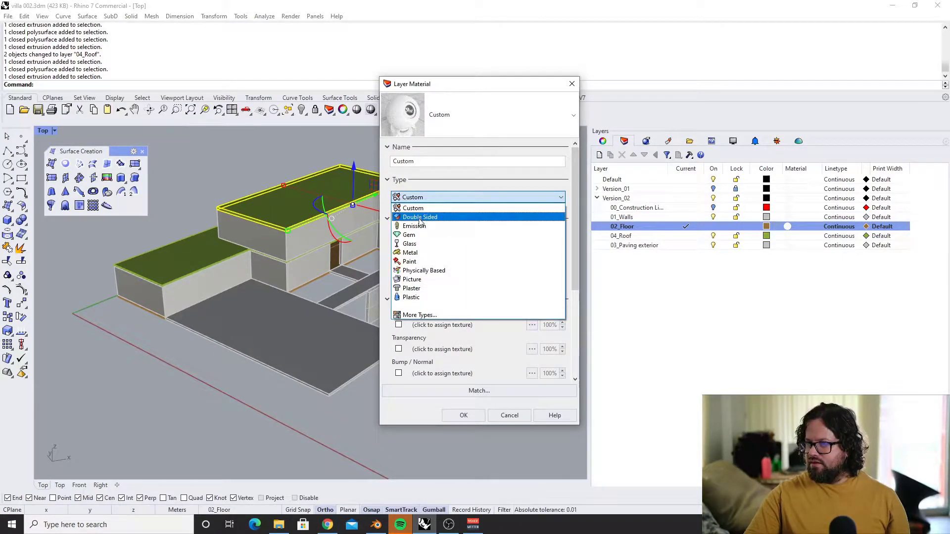
left_click(425, 271)
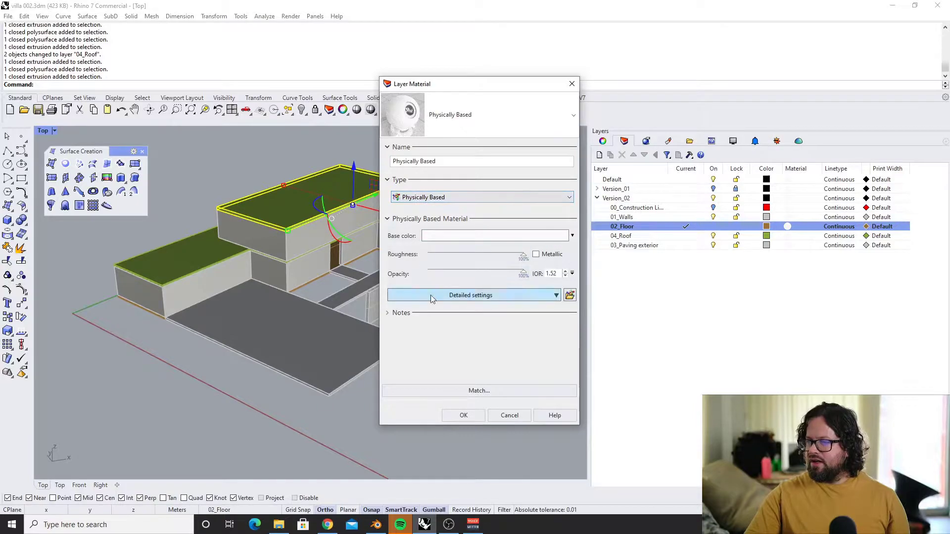
left_click(471, 295)
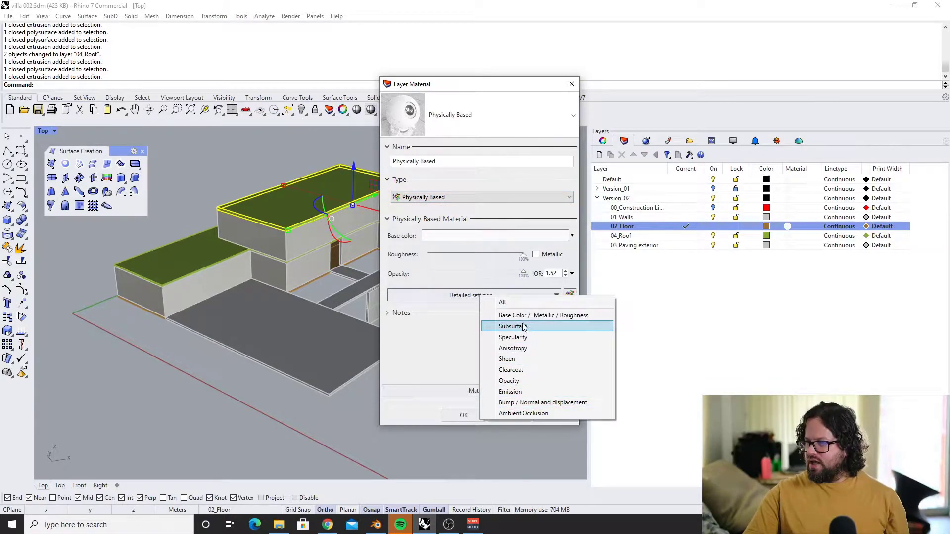
left_click(443, 322)
left_click(471, 197)
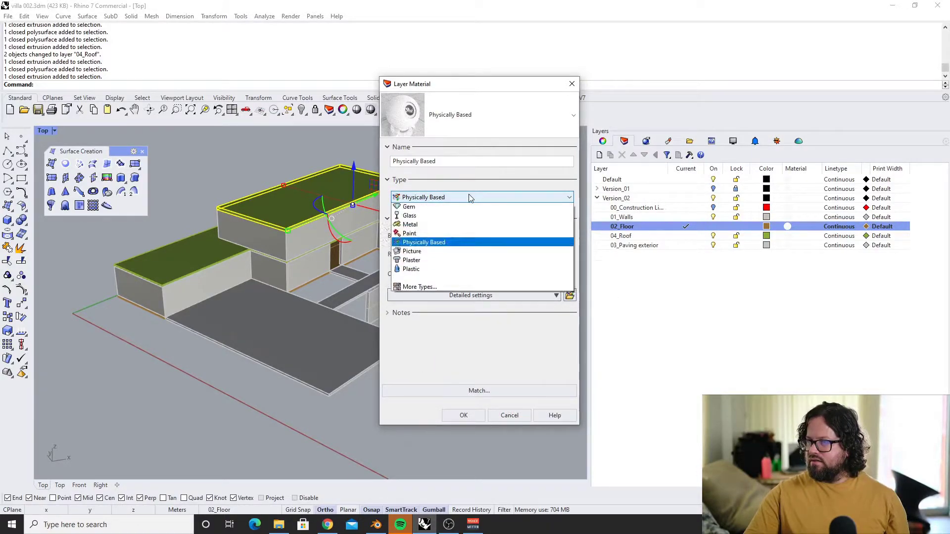
left_click(445, 229)
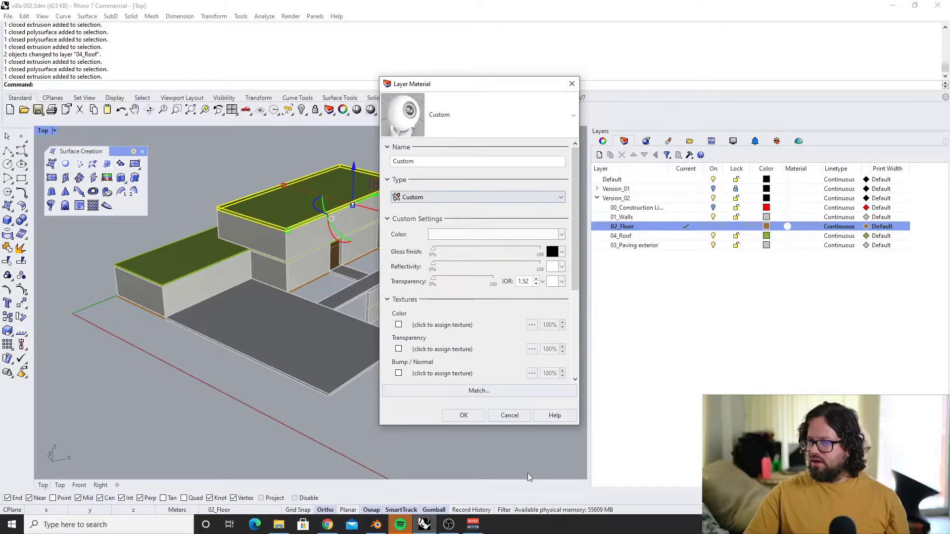
Make the 02_Floor material Physically Based, with the image pexels-photo-2824173 from the Marble texture folder as base color texture, and accept it
left_click(541, 197)
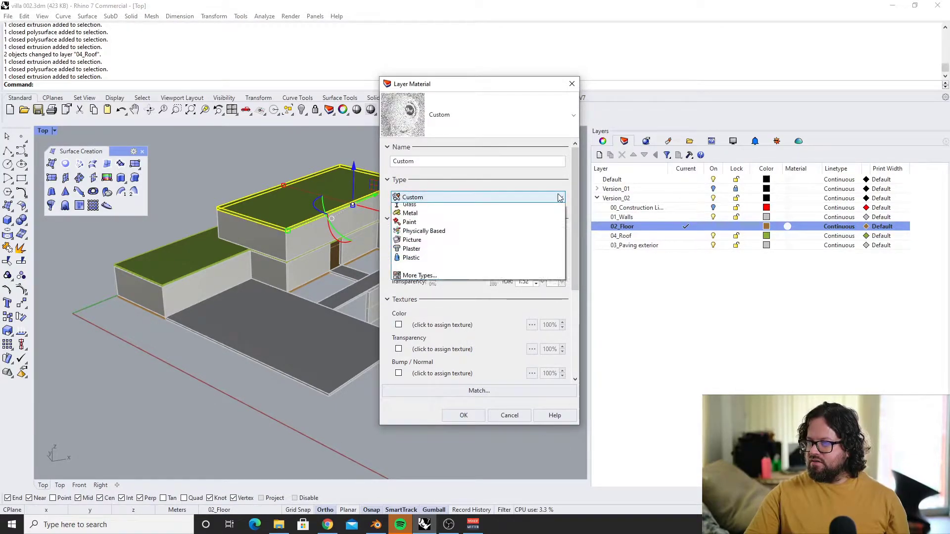
left_click(431, 272)
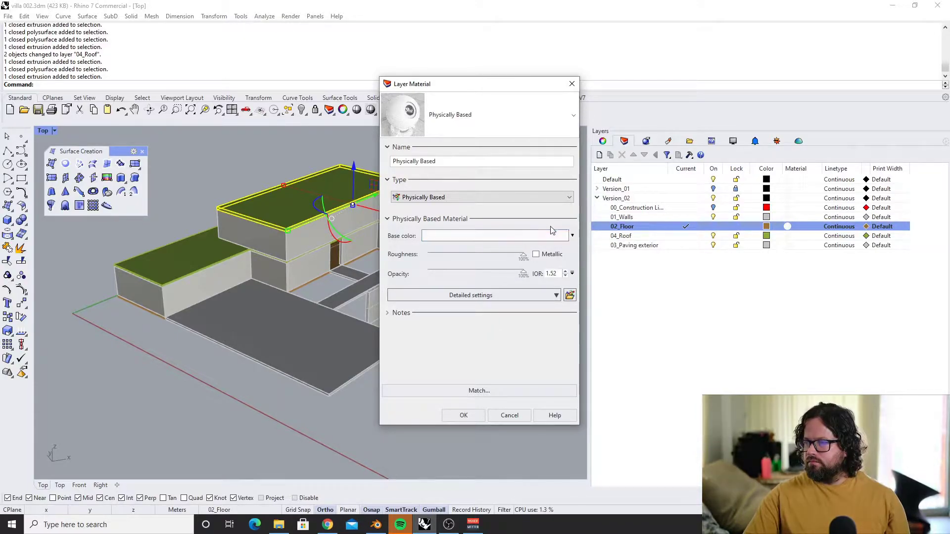
left_click(573, 236)
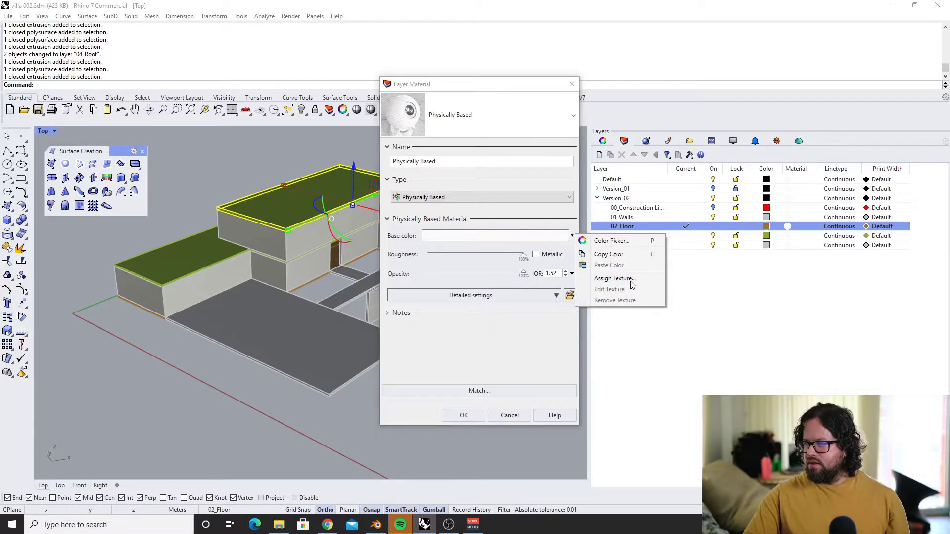
left_click(631, 281)
left_click(242, 116)
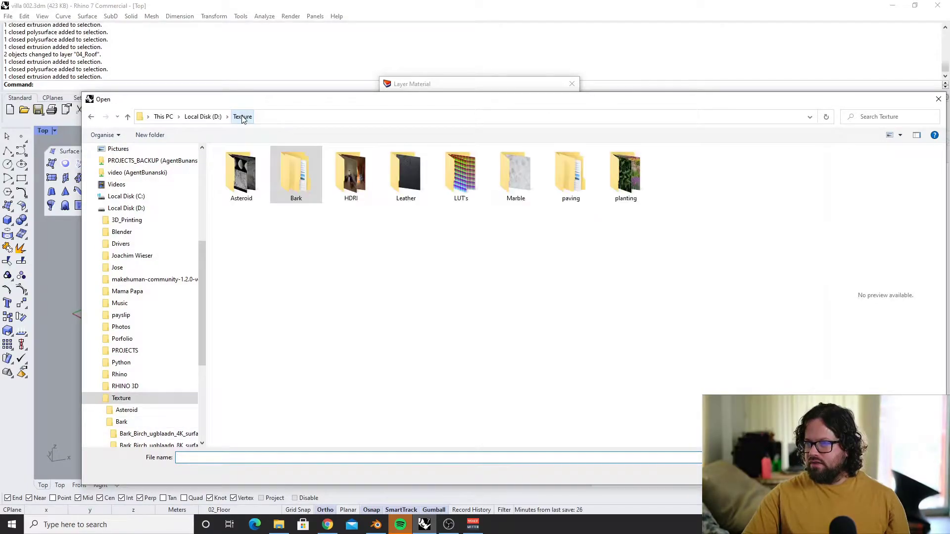
double_click(521, 177)
double_click(241, 172)
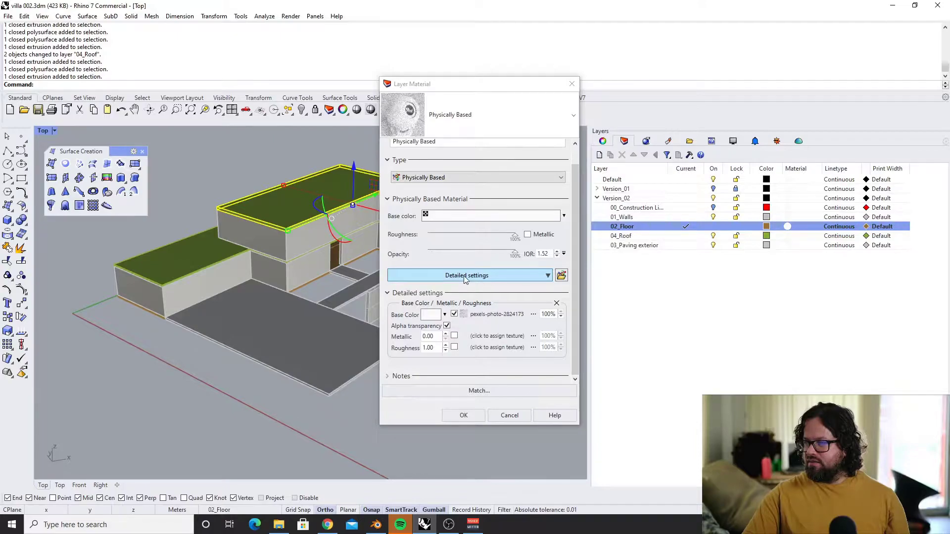
left_click(464, 416)
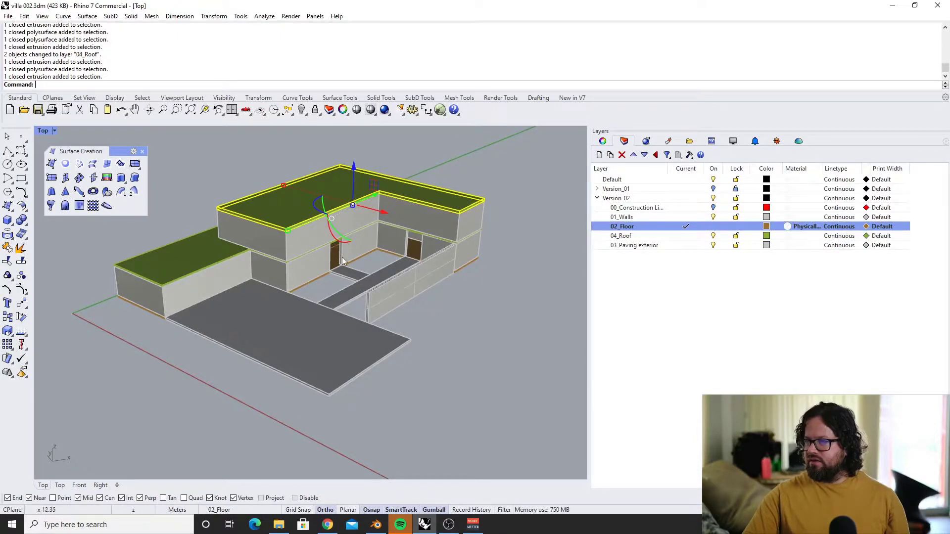
Set the viewport's display mode to Rendered
scroll(356, 261, "up", 5)
scroll(296, 218, "down", 3)
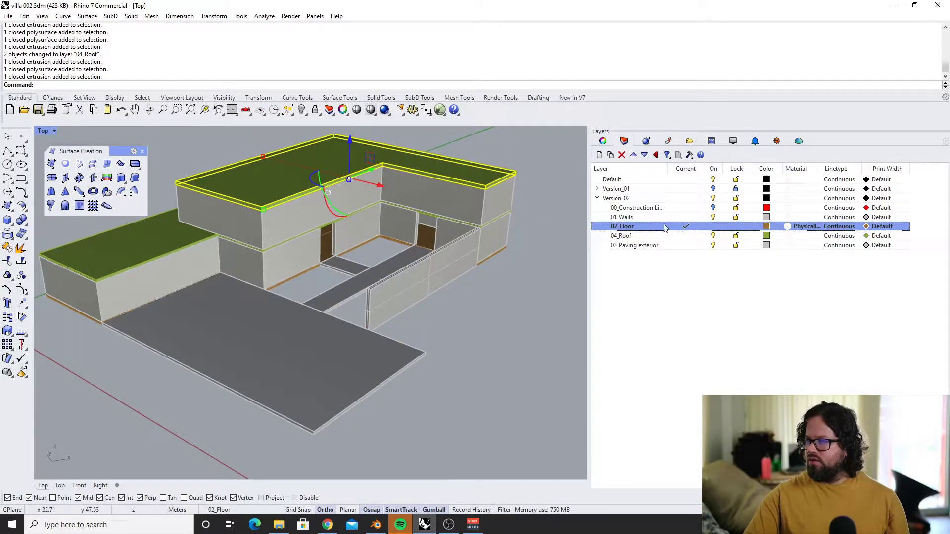
left_click(54, 130)
left_click(87, 174)
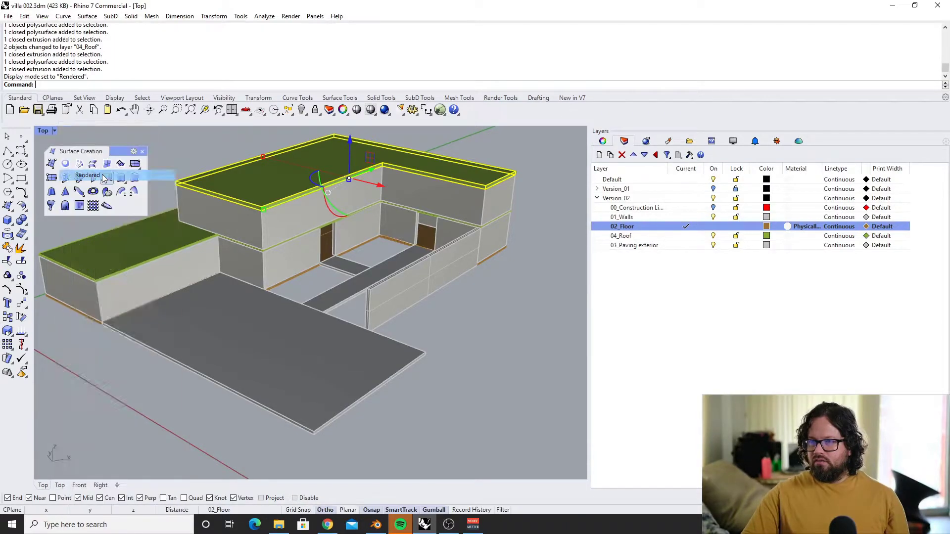
Isolate the ground floor slab behind the courtyard doorway so only it is displayed
scroll(317, 242, "up", 5)
scroll(325, 236, "up", 3)
right_click_drag(293, 232, 410, 219)
scroll(316, 223, "down", 8)
scroll(361, 232, "down", 6)
scroll(464, 206, "up", 12)
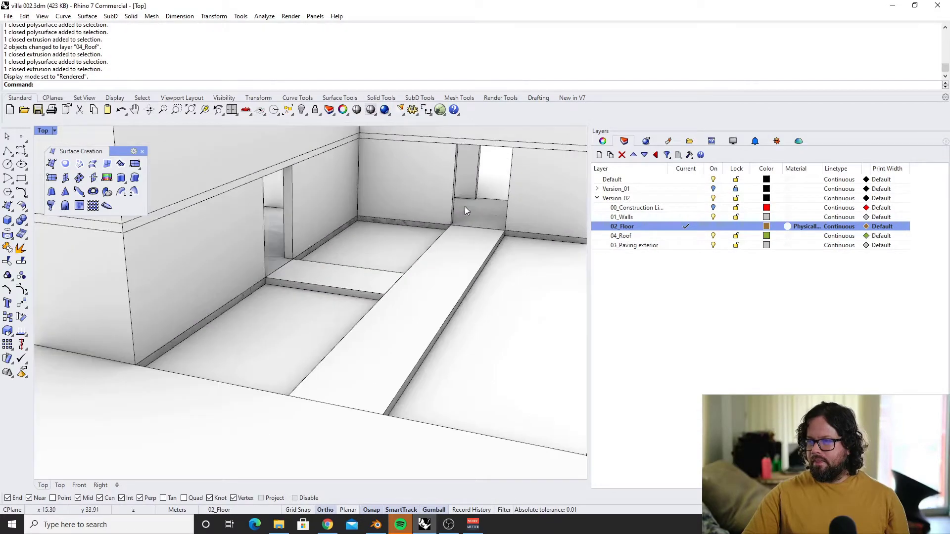
left_click(479, 210)
key("ctrl+i")
scroll(378, 224, "down", 10)
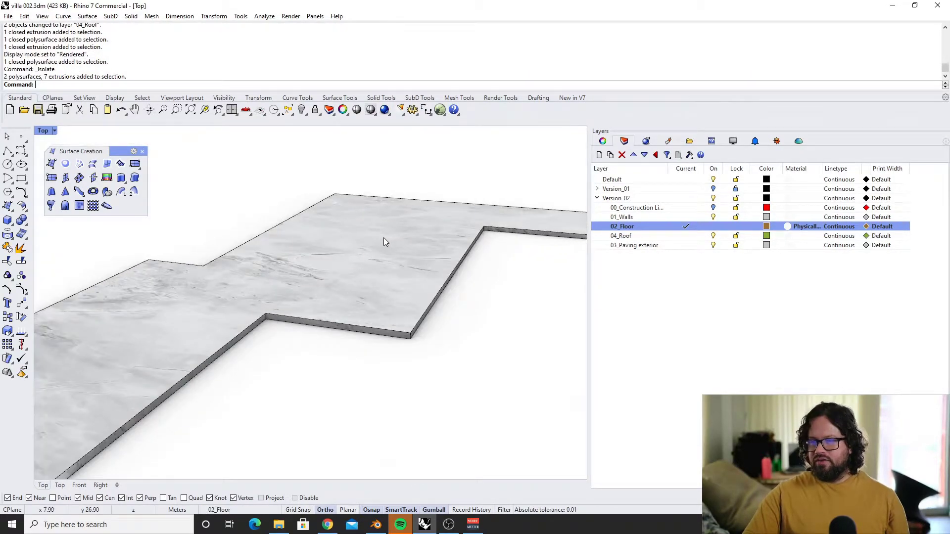
Select the isolated marble floor slab and open its texture mapping properties
left_click(383, 238)
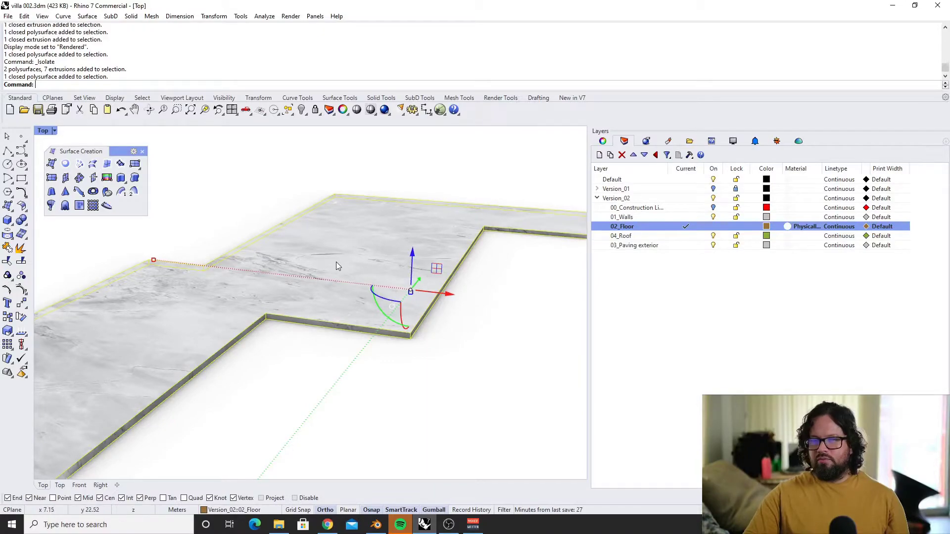
scroll(278, 296, "down", 3)
key("Escape")
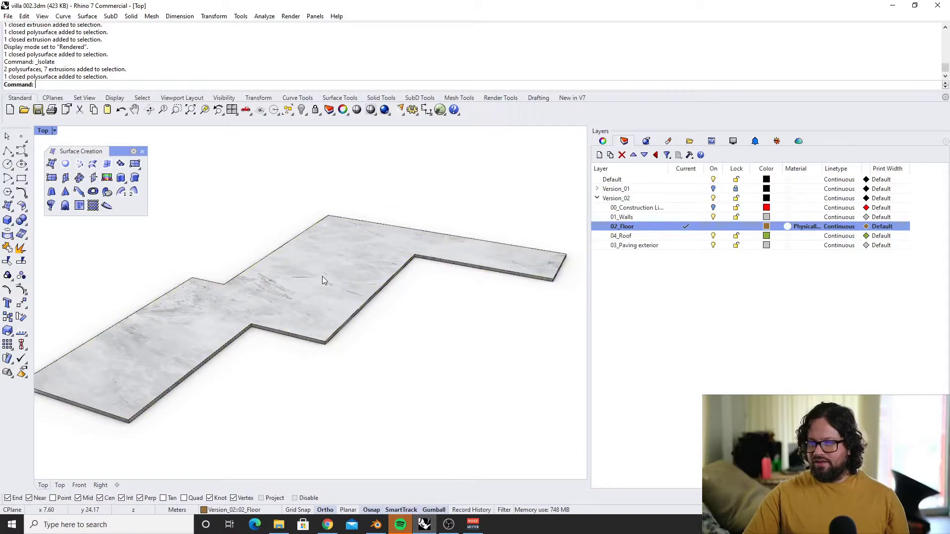
left_click(322, 280)
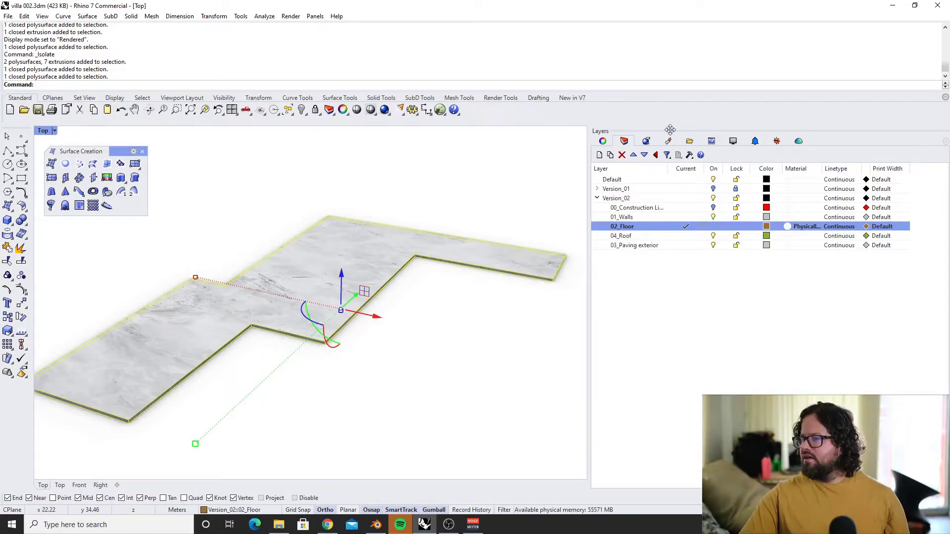
left_click(602, 142)
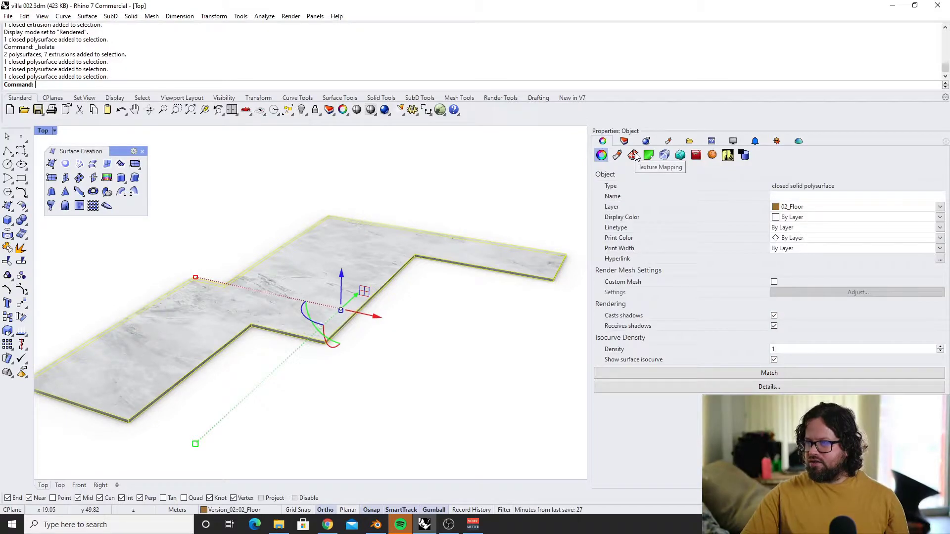
left_click(448, 195)
left_click(310, 268)
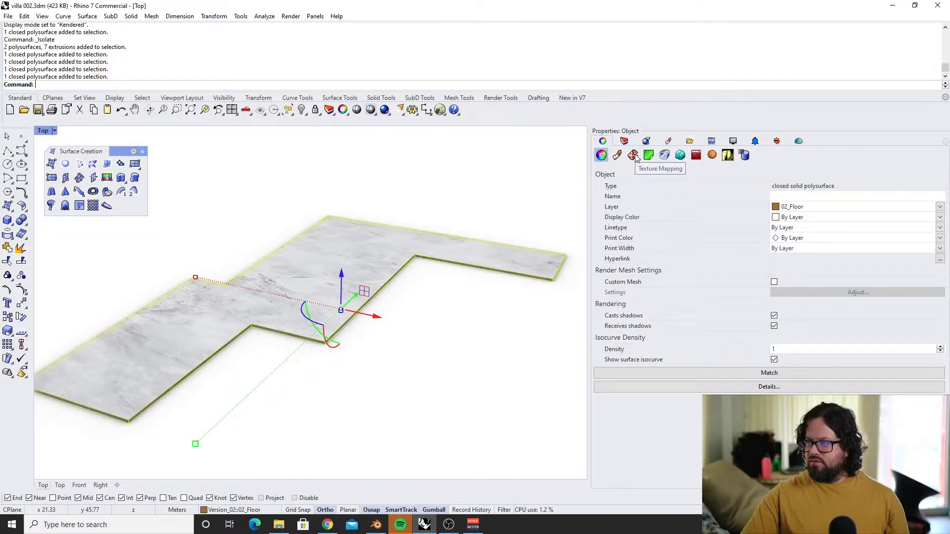
left_click(634, 155)
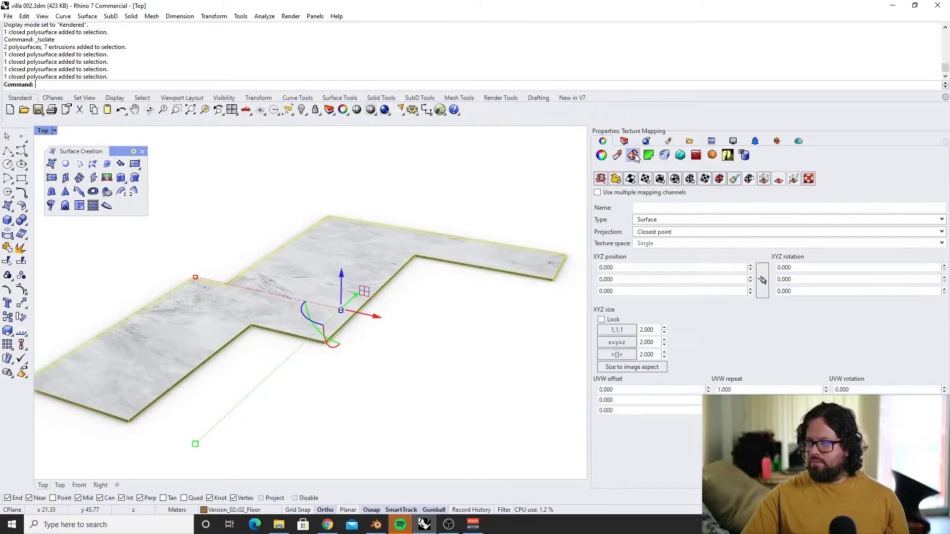
Apply a capped box mapping to the floor slab using a three-point 3 m cube starting at the slab's near corner
left_click(661, 179)
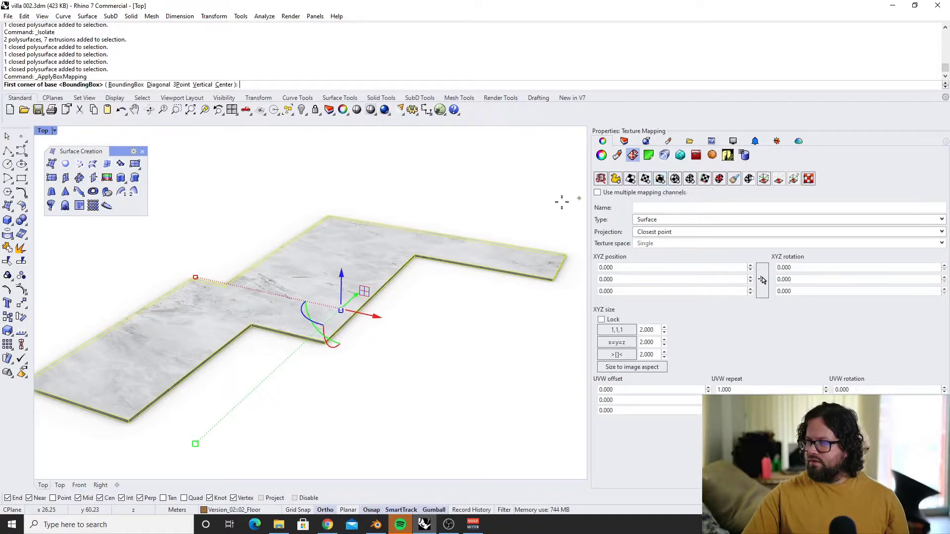
left_click(130, 428)
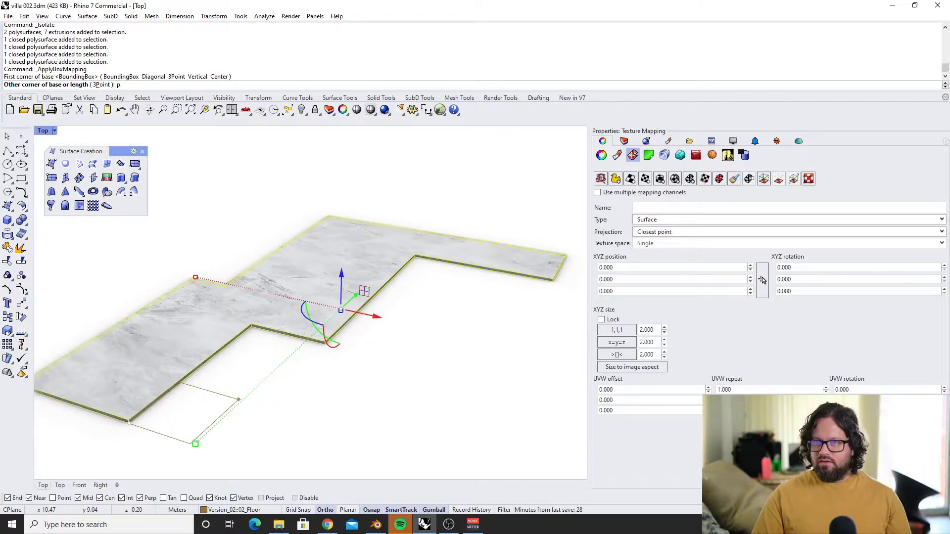
key("Return")
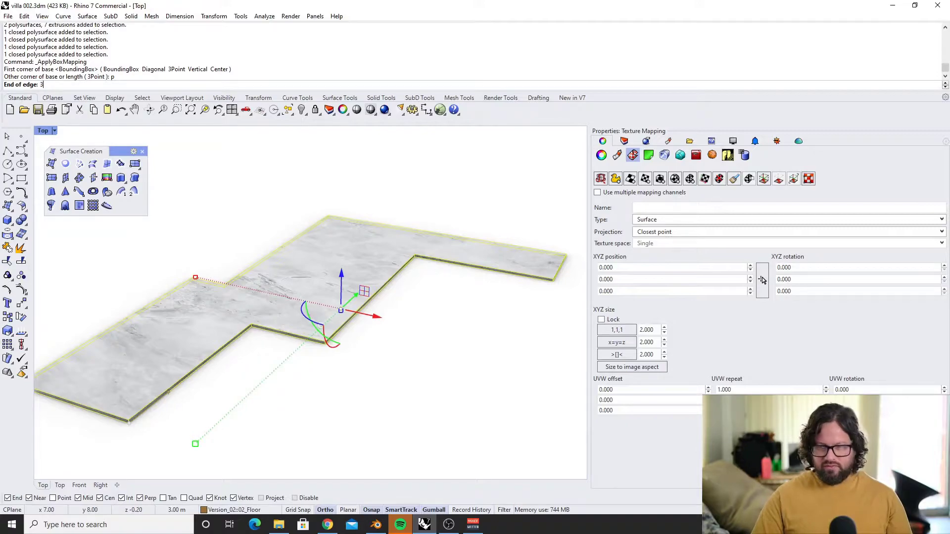
key("Return")
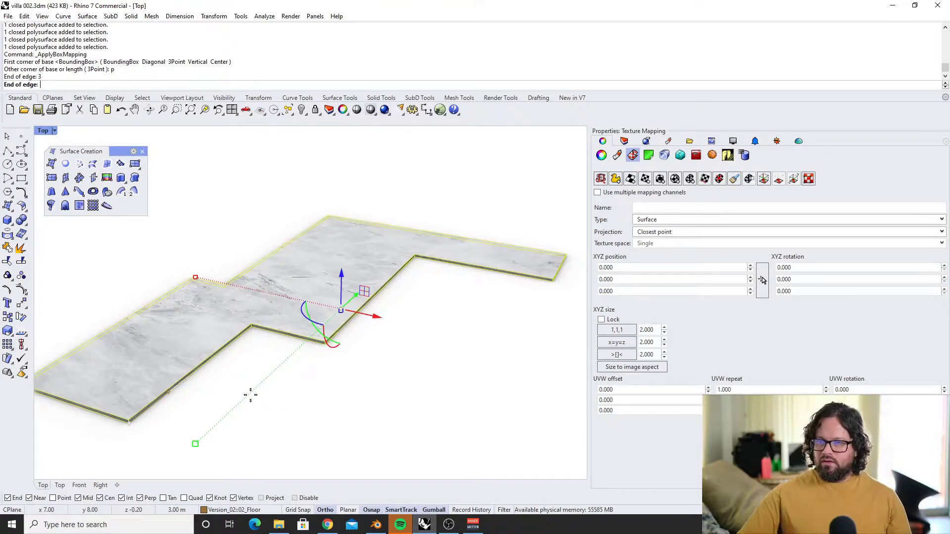
left_click(251, 394)
key("Return")
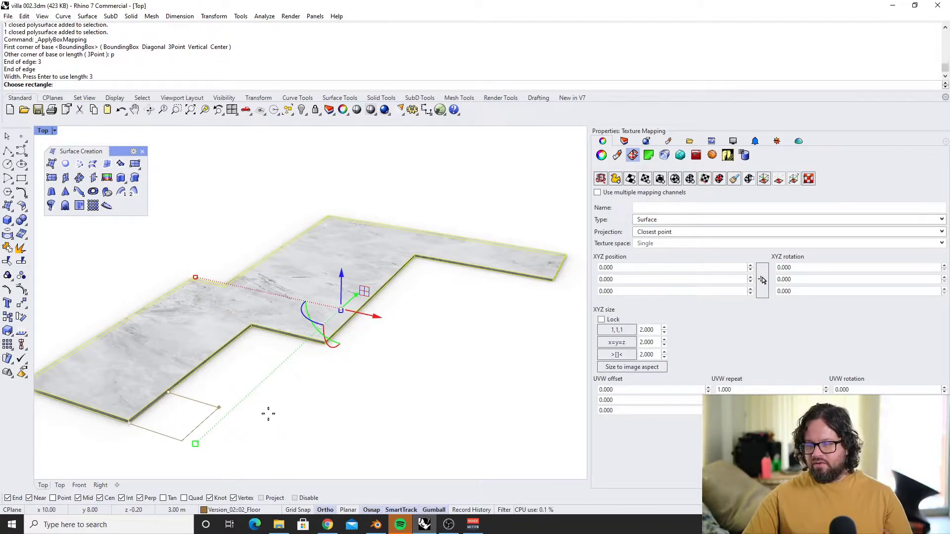
left_click(268, 414)
key("Return")
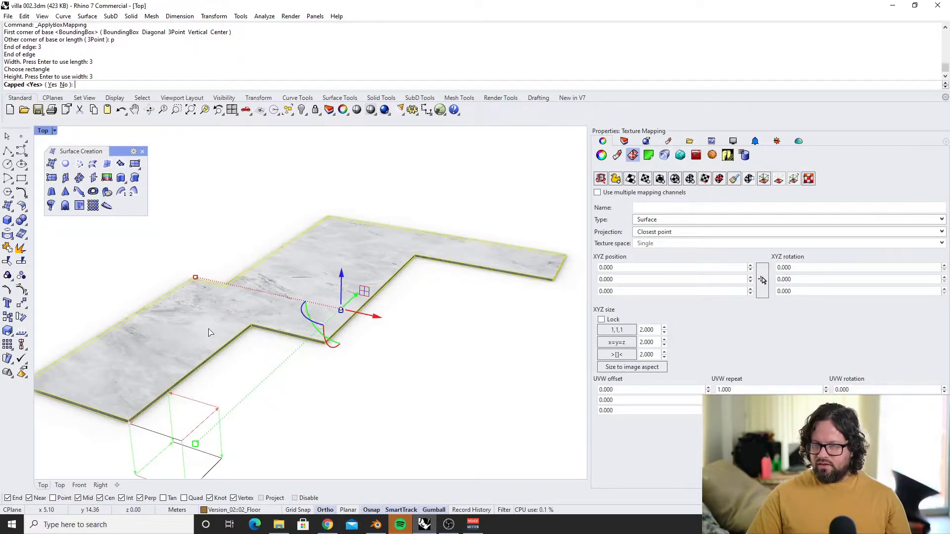
key("Return")
Examine how the marble pattern repeats and where its tile seams fall across the slab
scroll(222, 342, "up", 8)
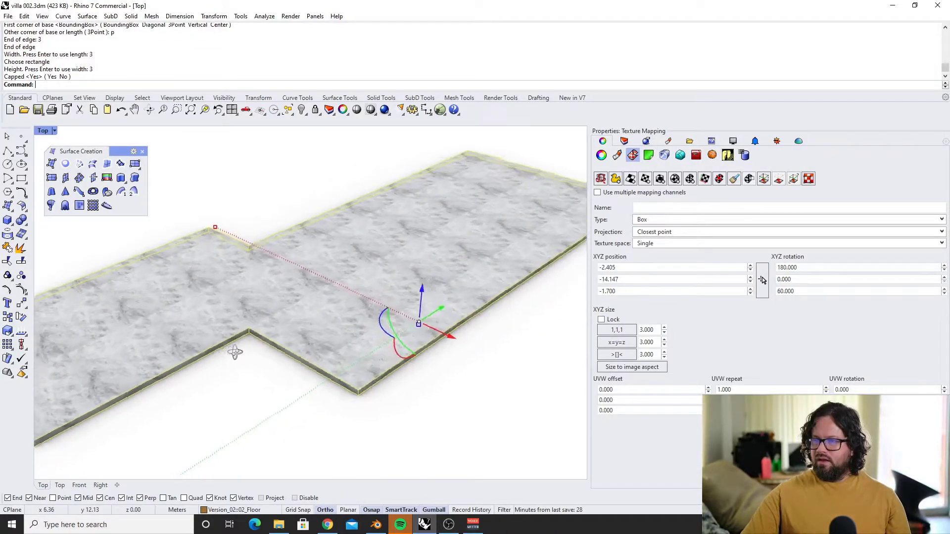
scroll(361, 332, "down", 8)
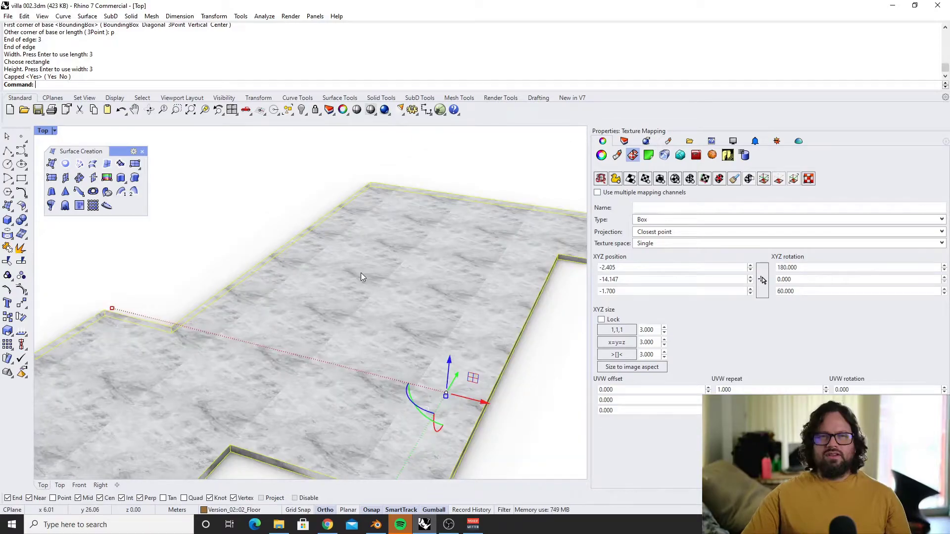
scroll(358, 276, "down", 6)
right_click_drag(344, 301, 322, 283)
scroll(380, 274, "up", 8)
scroll(348, 311, "down", 6)
scroll(322, 286, "down", 5)
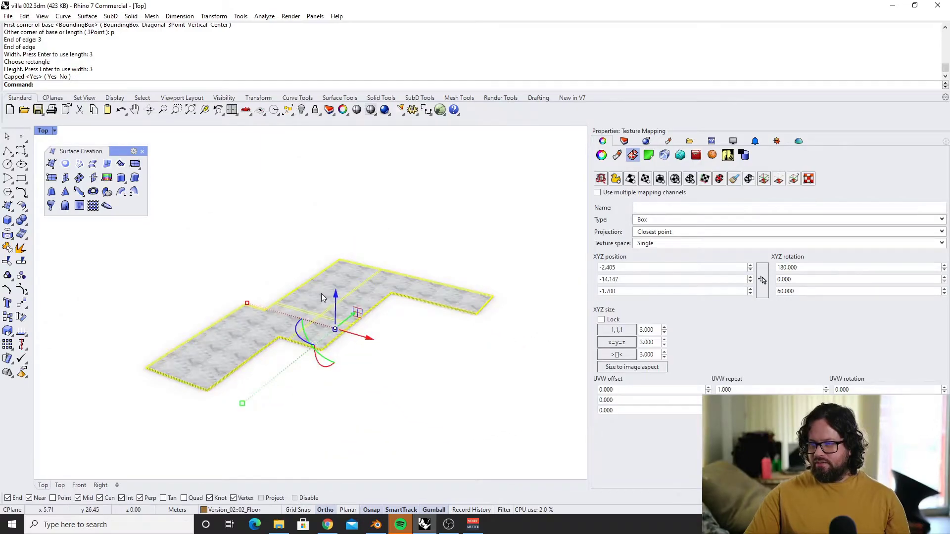
scroll(332, 299, "up", 6)
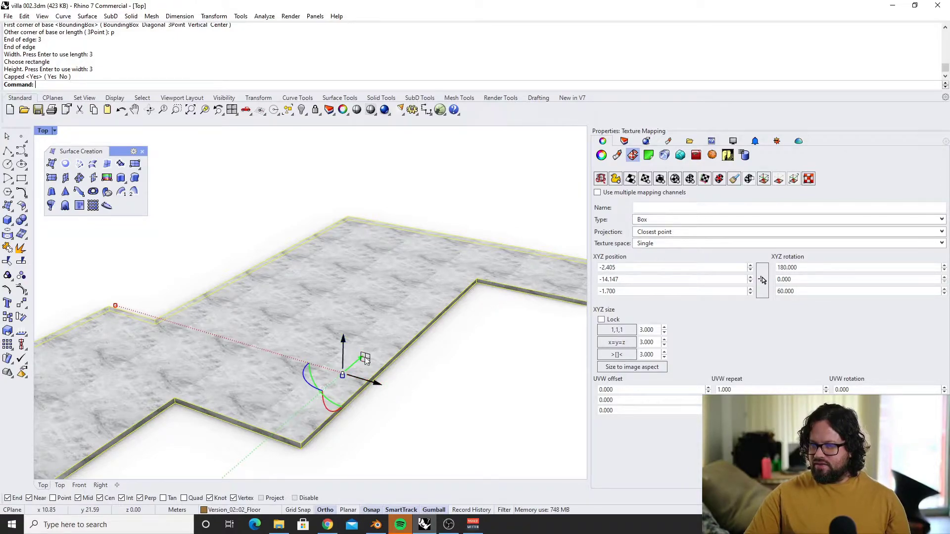
Try shifting the box mapping along X to a position of -0.005 and check the marble pattern
left_click(750, 265)
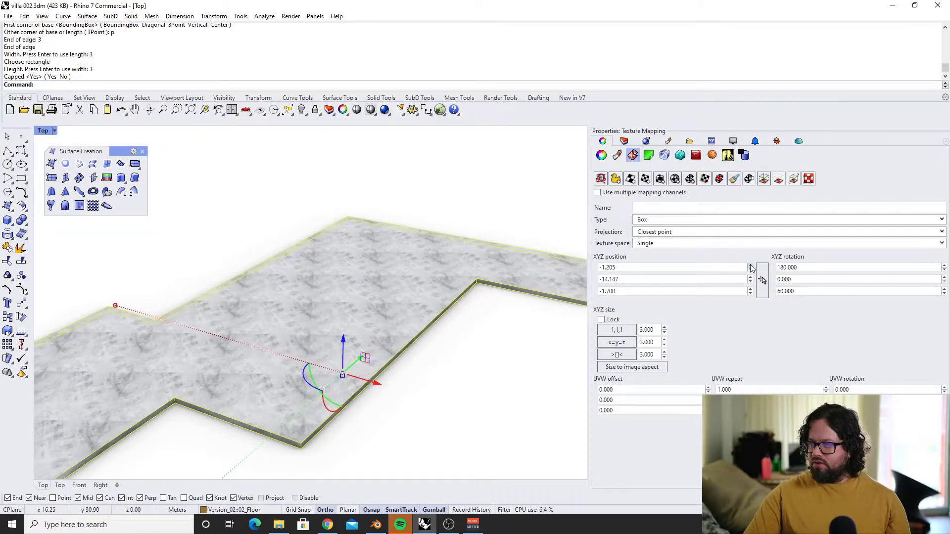
left_click_drag(752, 268, 751, 268)
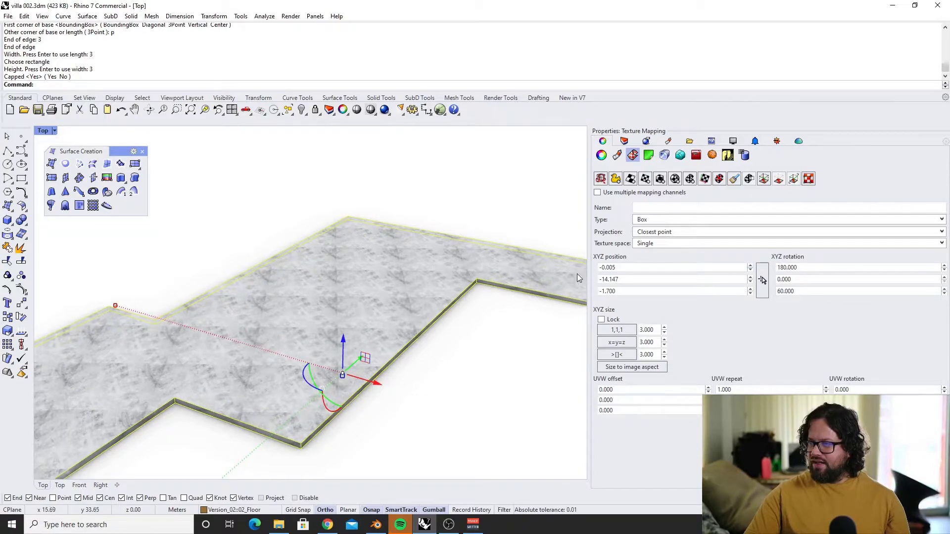
scroll(411, 326, "down", 5)
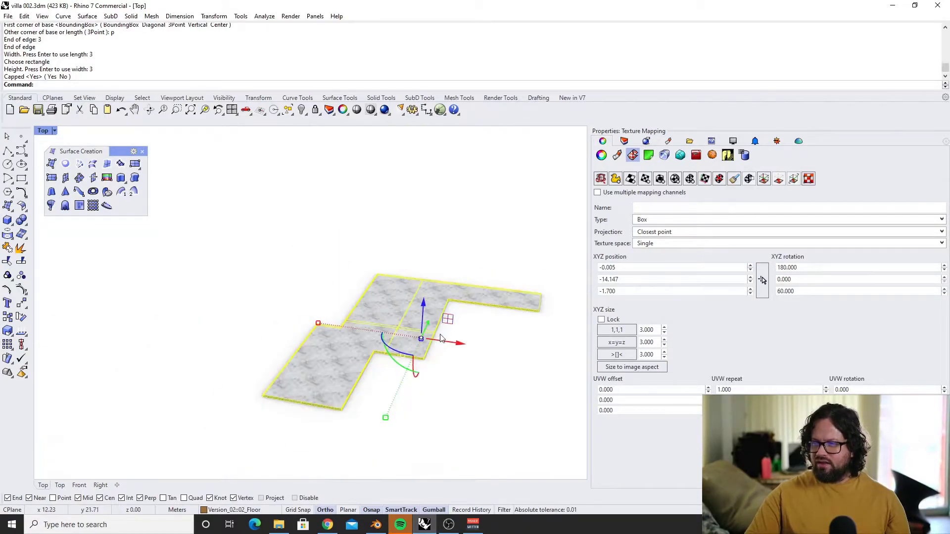
scroll(430, 336, "up", 6)
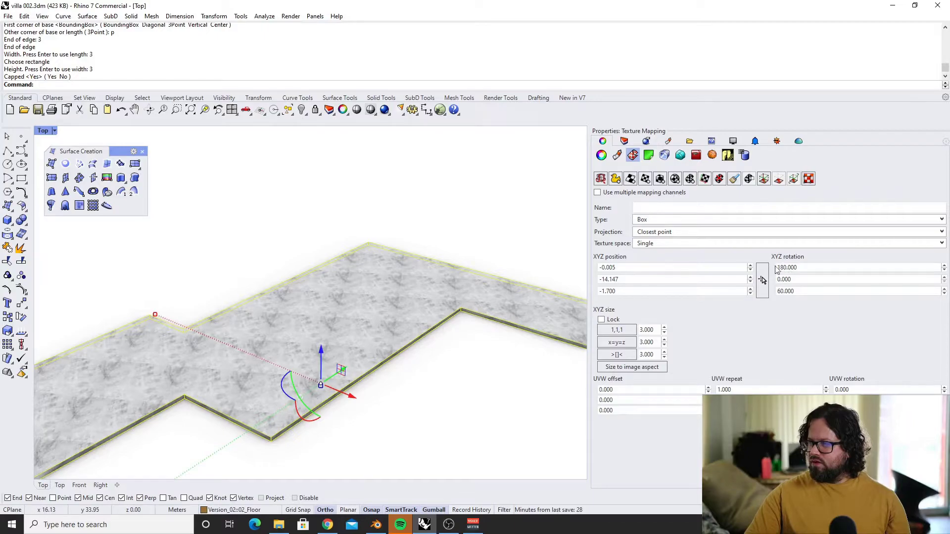
scroll(364, 275, "down", 4)
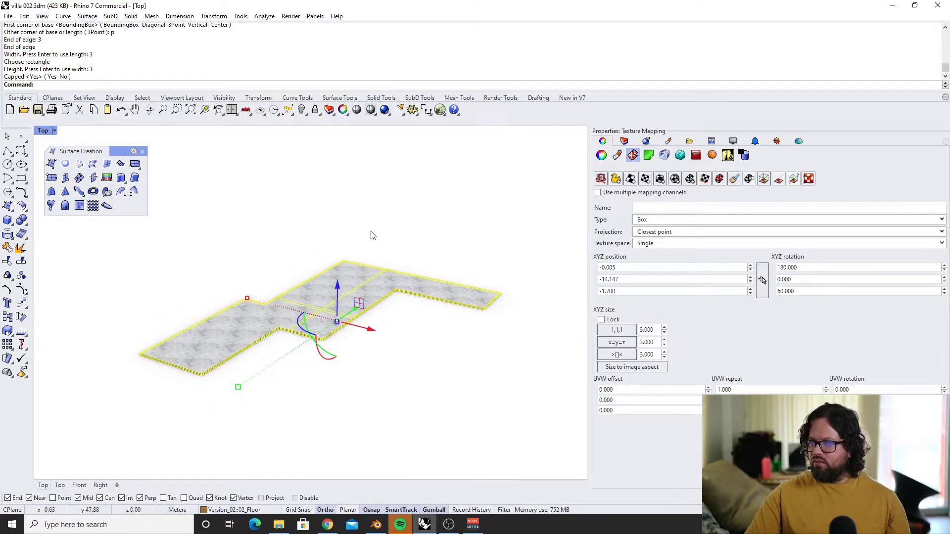
scroll(317, 308, "up", 5)
scroll(325, 314, "down", 2)
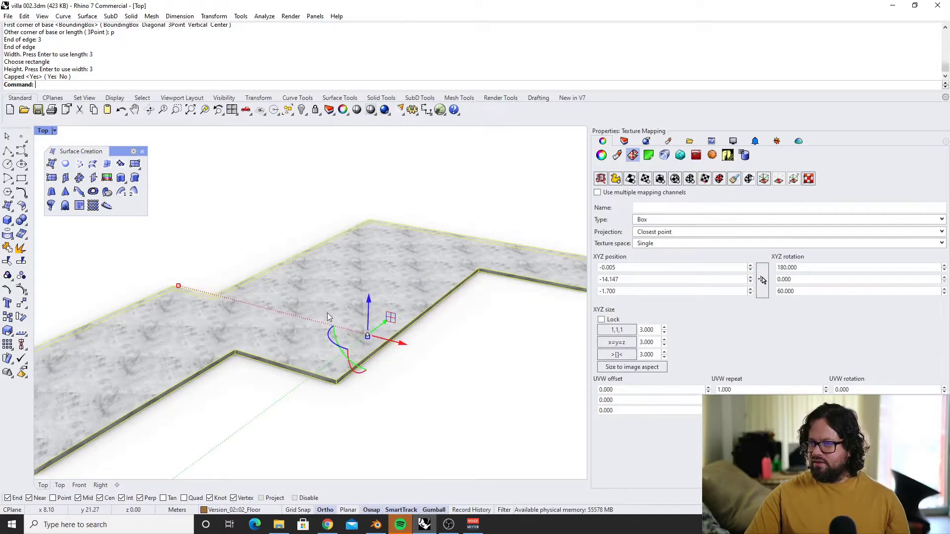
Set the box mapping's X rotation to 0
right_click_drag(325, 312, 336, 381)
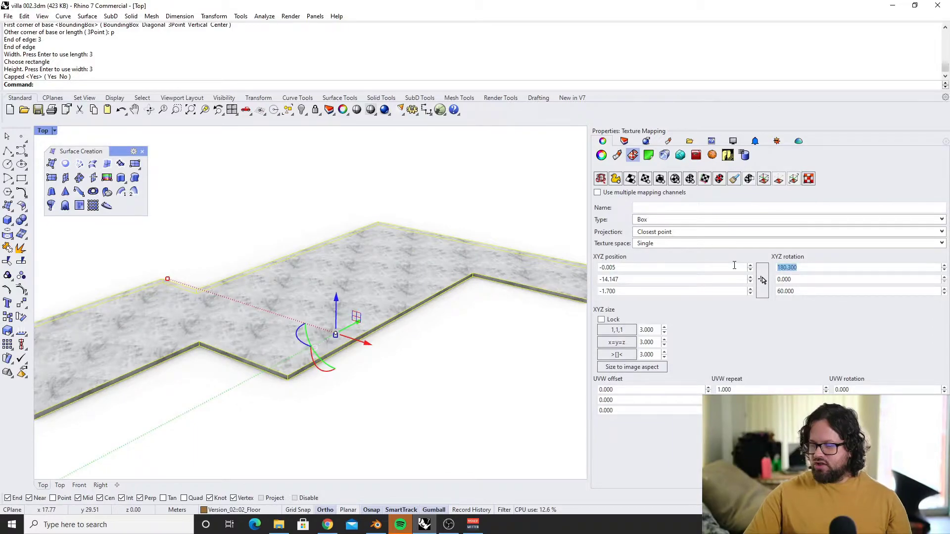
type("0")
key("Return")
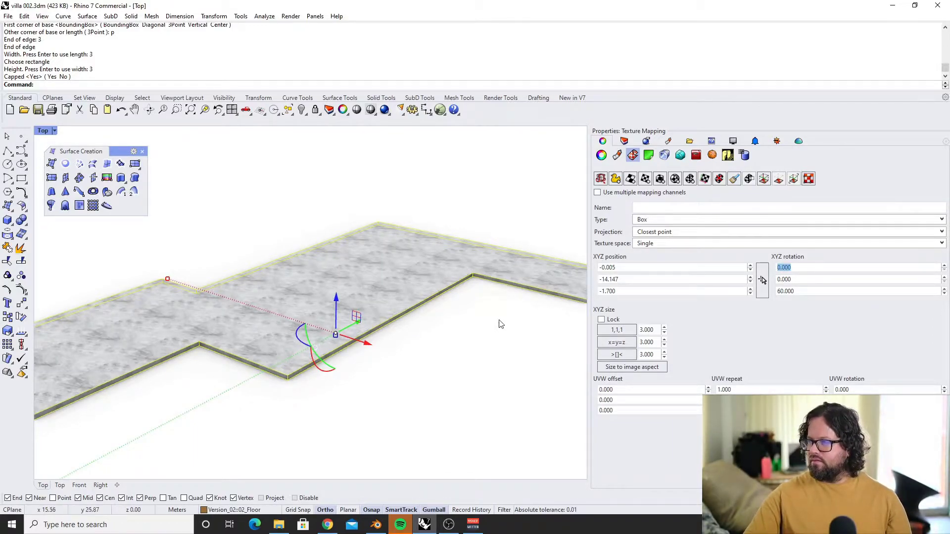
Try repositioning the box mapping by picking the outer corner of the slab's projecting part as its position
left_click(633, 267)
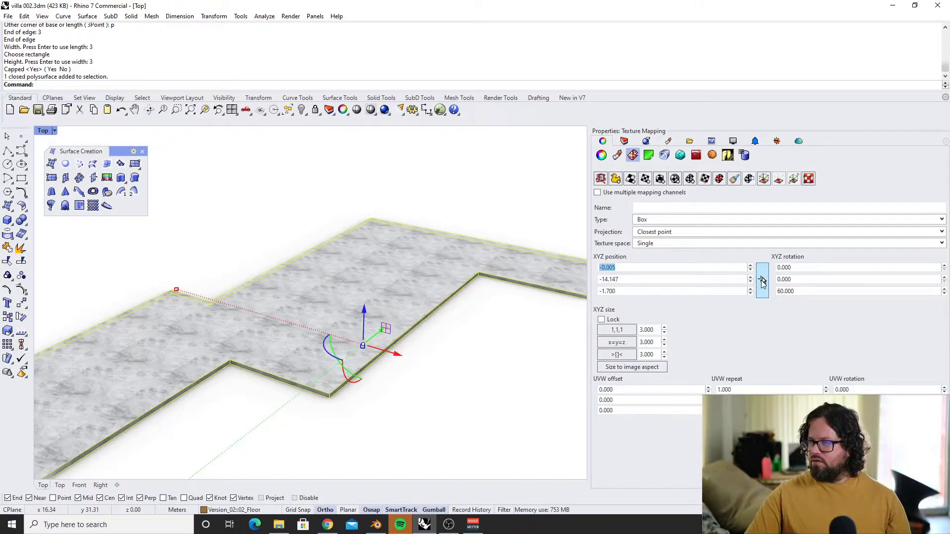
left_click(762, 282)
left_click(332, 394)
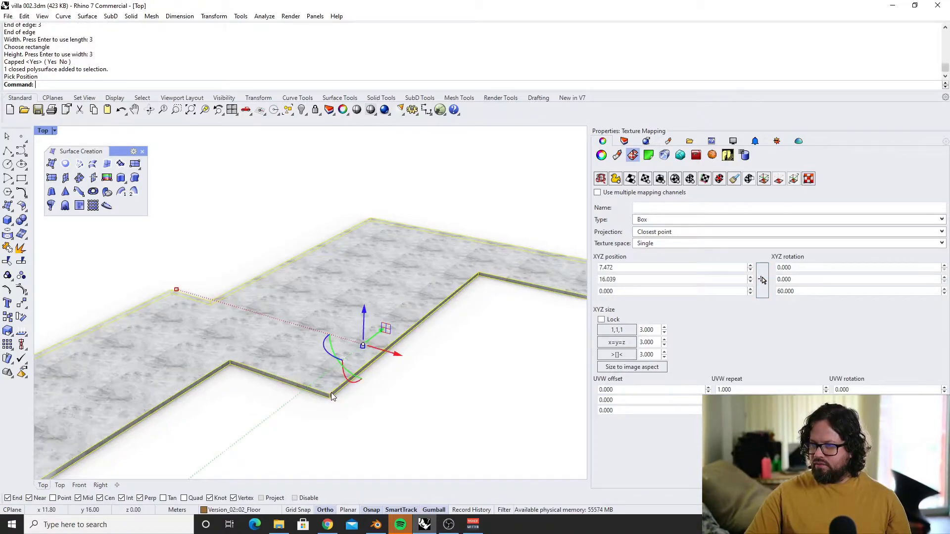
scroll(353, 378, "up", 4)
scroll(297, 334, "down", 3)
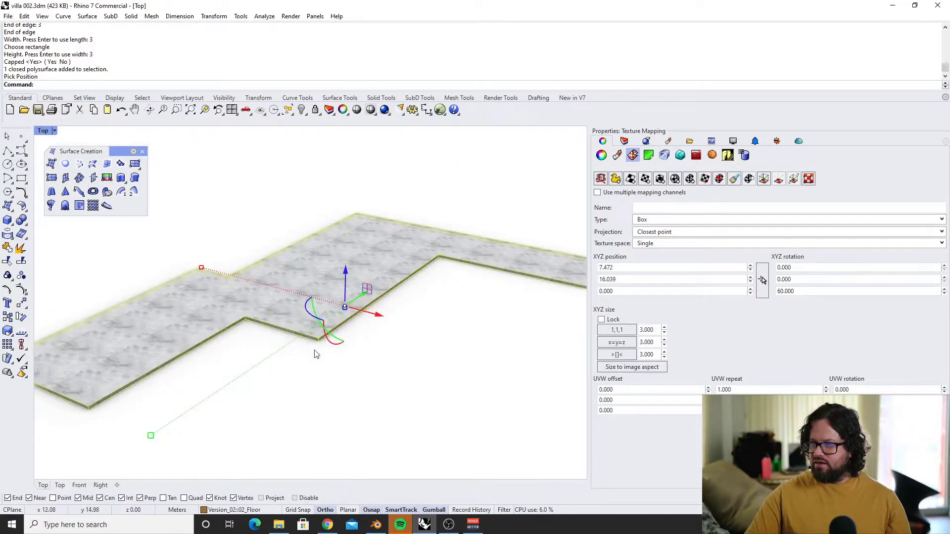
scroll(312, 343, "up", 2)
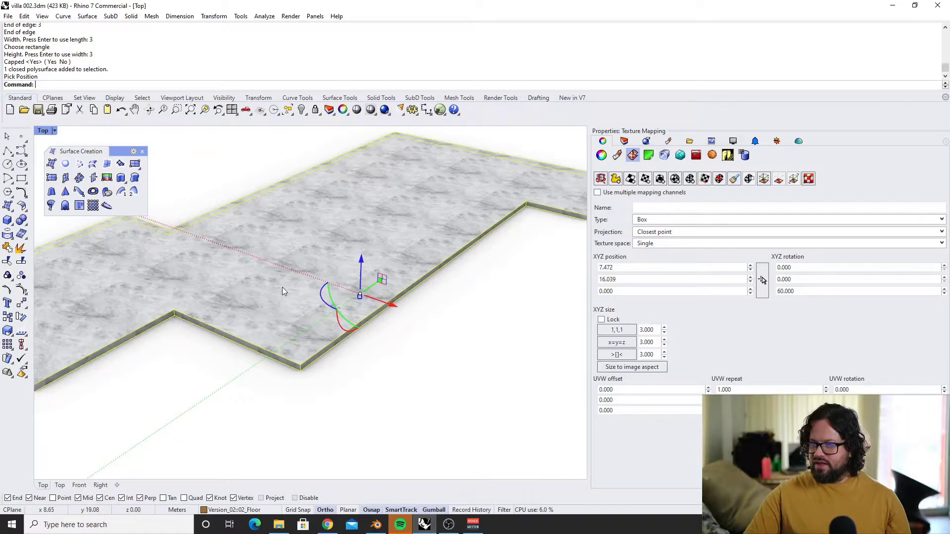
scroll(313, 283, "down", 3)
Set the box mapping's X and Y positions to 0
left_click(618, 269)
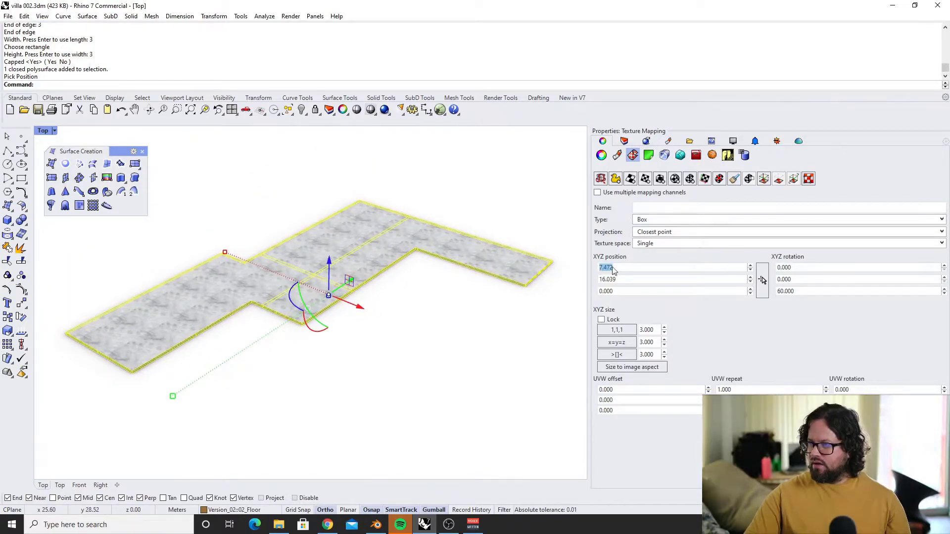
type("0")
key("Return")
key("Tab")
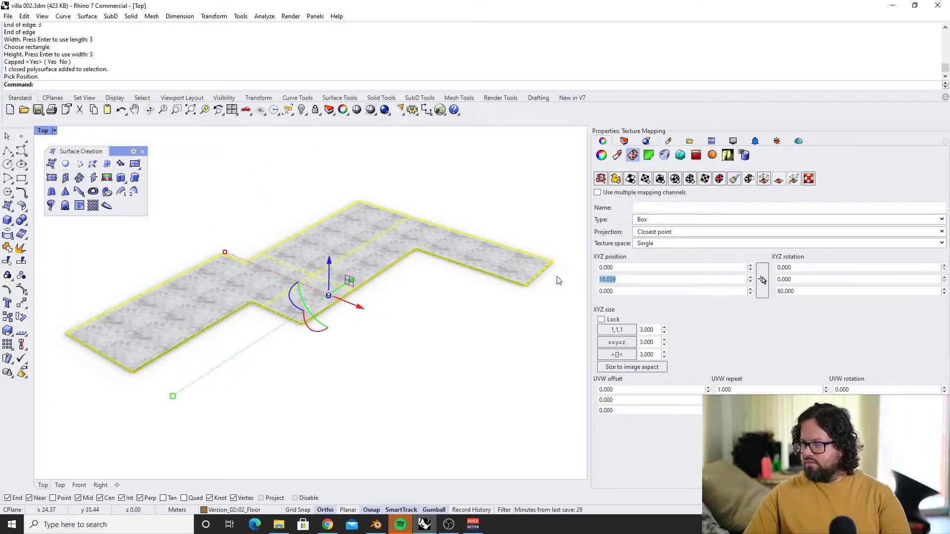
type("0")
key("Return")
left_click(626, 291)
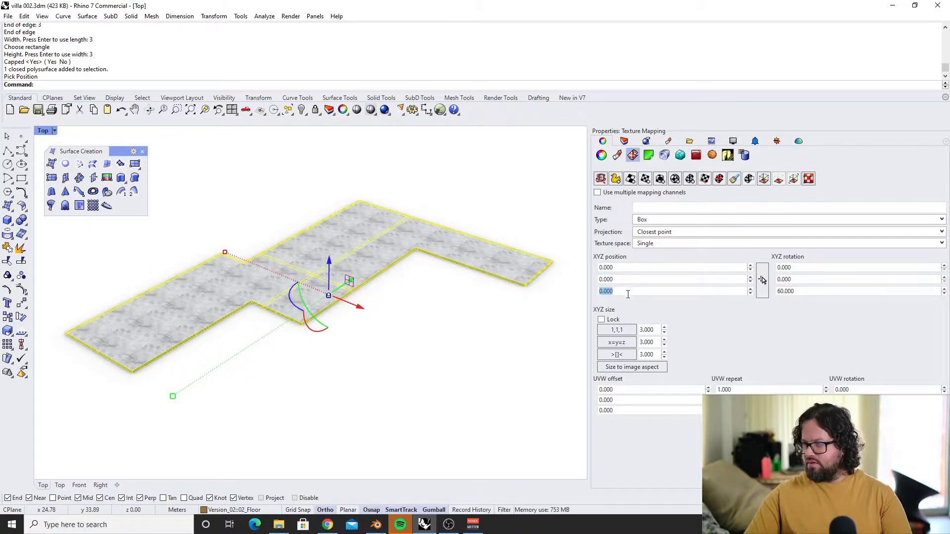
Enlarge the slab's box mapping to a size of 4 in X, Y and Z
left_click(657, 330)
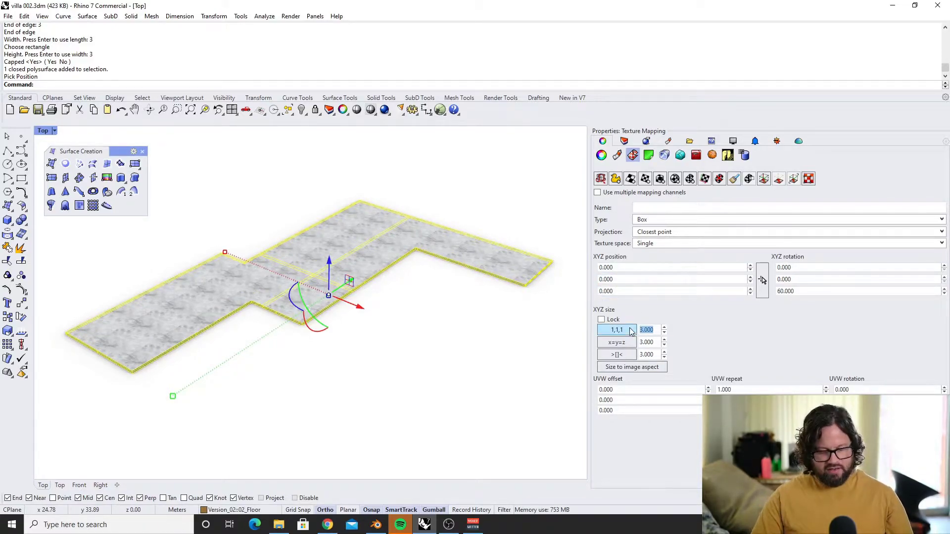
type("4")
key("Return")
left_click(652, 342)
type("4")
key("Return")
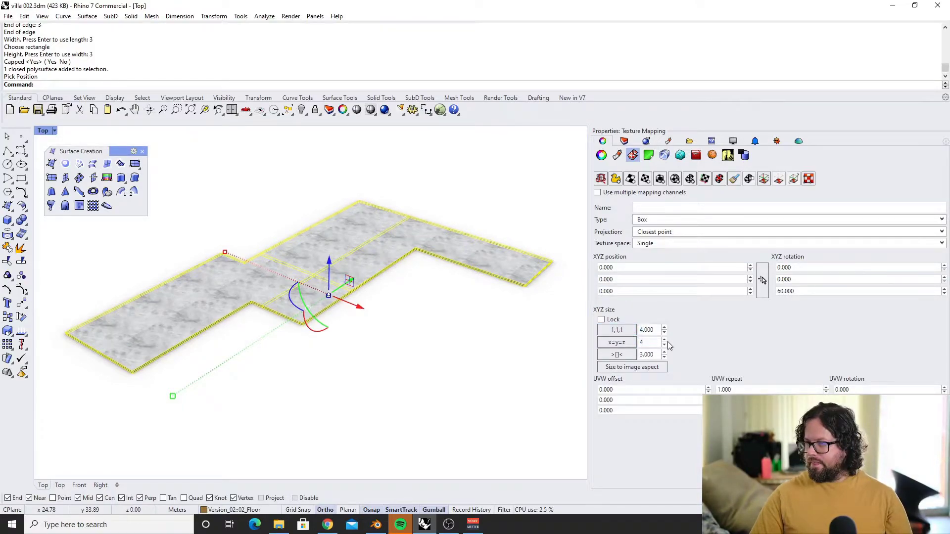
scroll(243, 297, "up", 12)
scroll(272, 293, "down", 8)
right_click_drag(282, 306, 300, 355)
scroll(437, 276, "up", 8)
scroll(438, 278, "down", 4)
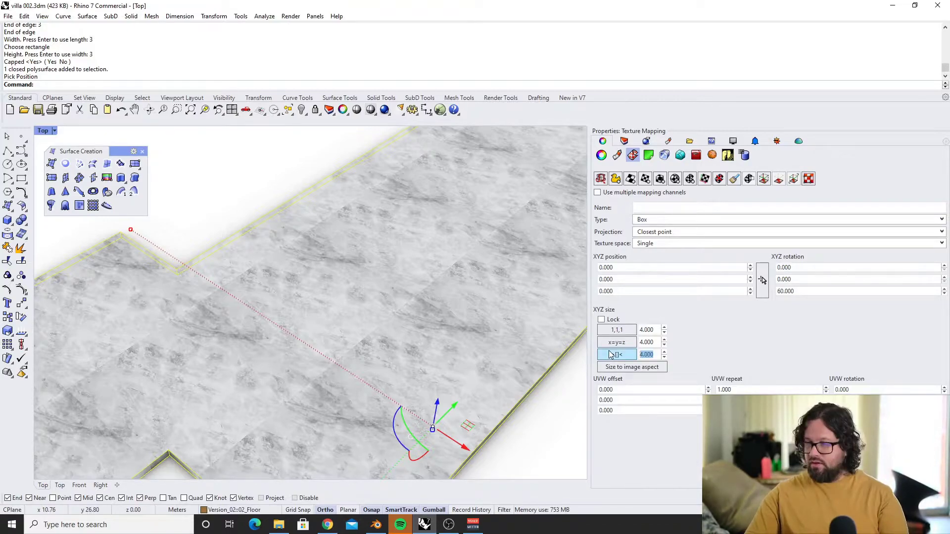
Try stretching the marble by setting the mapping's X size to 8, and view the slab unselected
left_click_drag(654, 329, 610, 328)
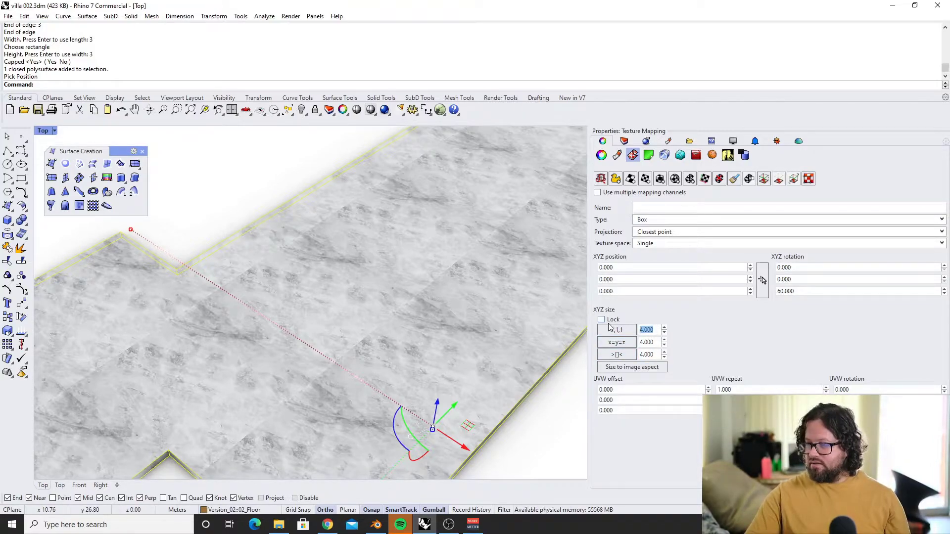
type("8")
scroll(218, 259, "down", 7)
right_click_drag(218, 259, 308, 277)
scroll(308, 278, "up", 6)
key("Escape")
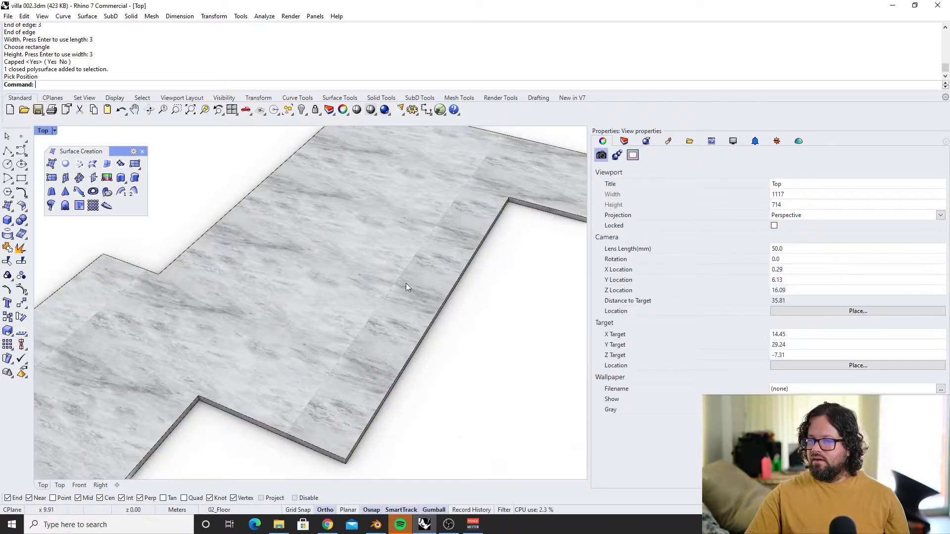
Reselect the floor slab and set its mapping size to 4 in X and 8 in Y
left_click(452, 235)
left_click_drag(654, 330, 618, 328)
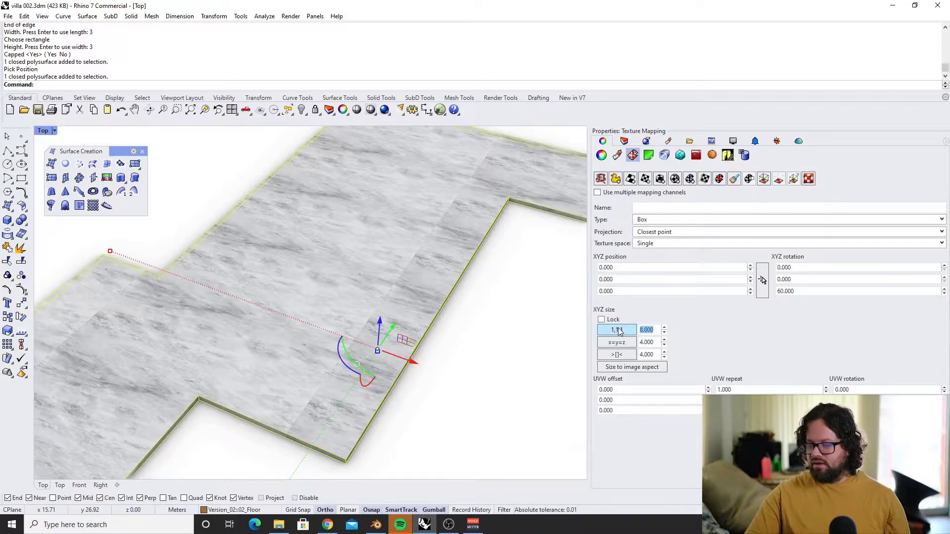
type("4")
key("Tab")
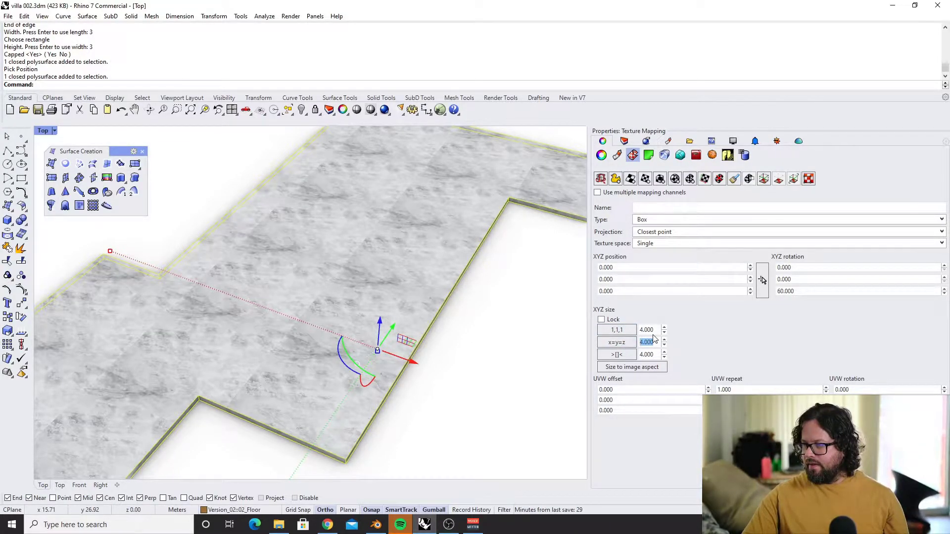
type("8")
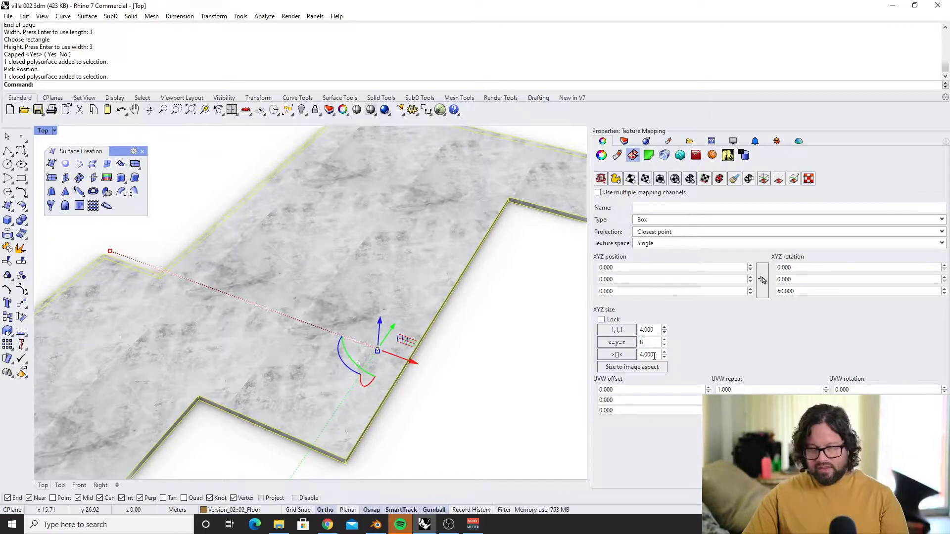
key("Return")
scroll(396, 287, "up", 5)
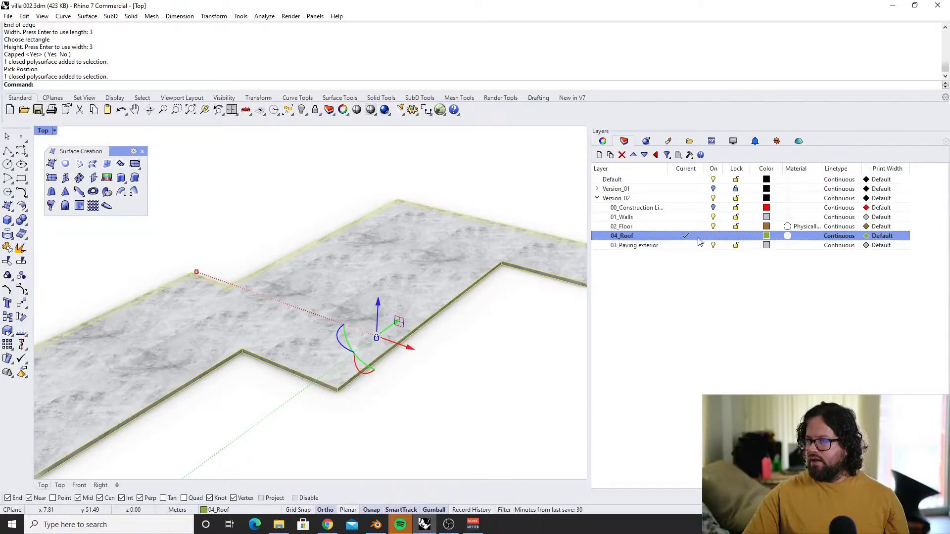
Make 03_Paving exterior the current layer
double_click(639, 245)
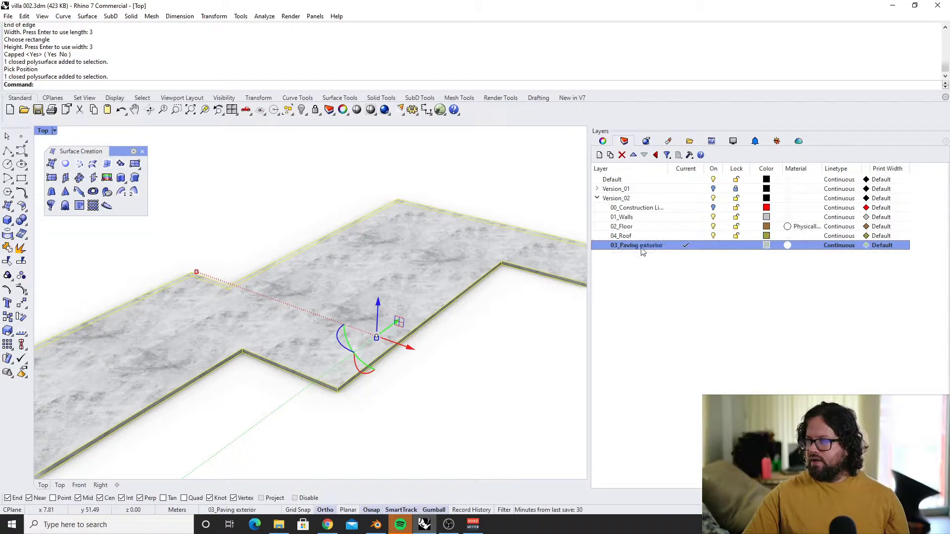
Show all hidden objects of the villa, clear the selection and highlight the 03_Paving exterior layer
right_click(301, 111)
scroll(356, 277, "down", 3)
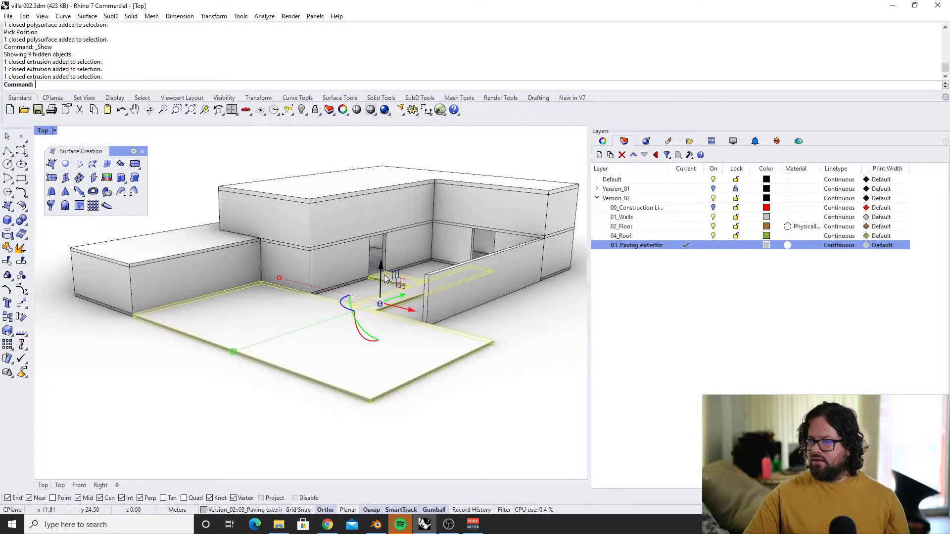
key("Escape")
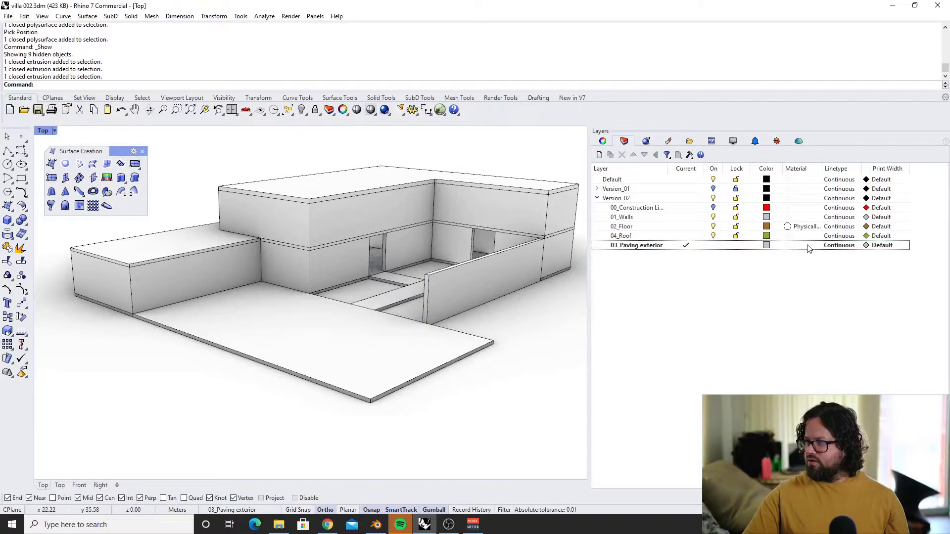
left_click(668, 246)
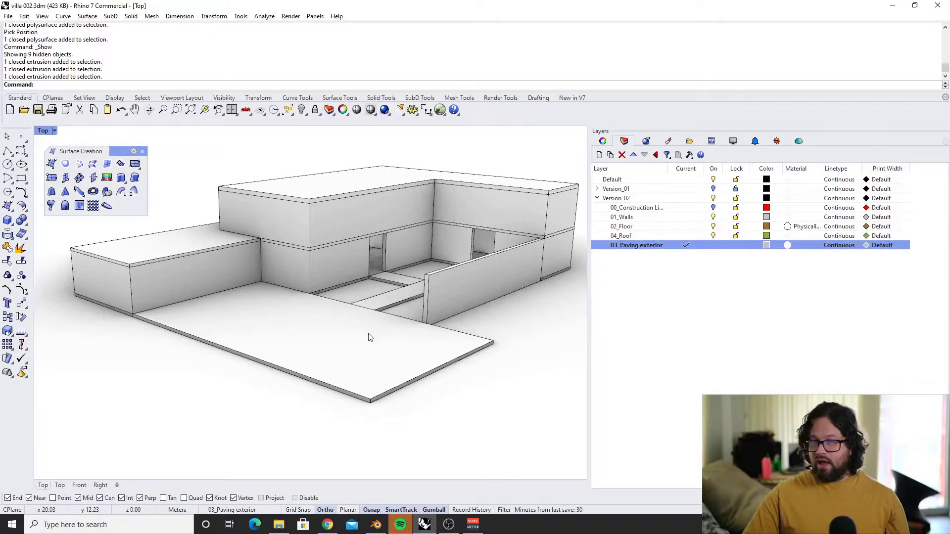
Select the three exterior paving slabs: the large terrace, the long walkway and the short door path
left_click(370, 338)
left_click(391, 279)
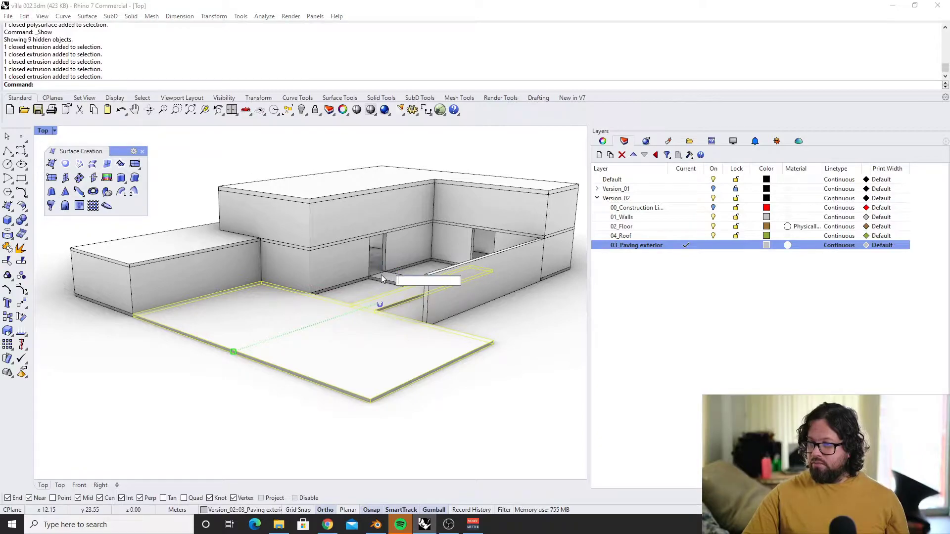
left_click(415, 309)
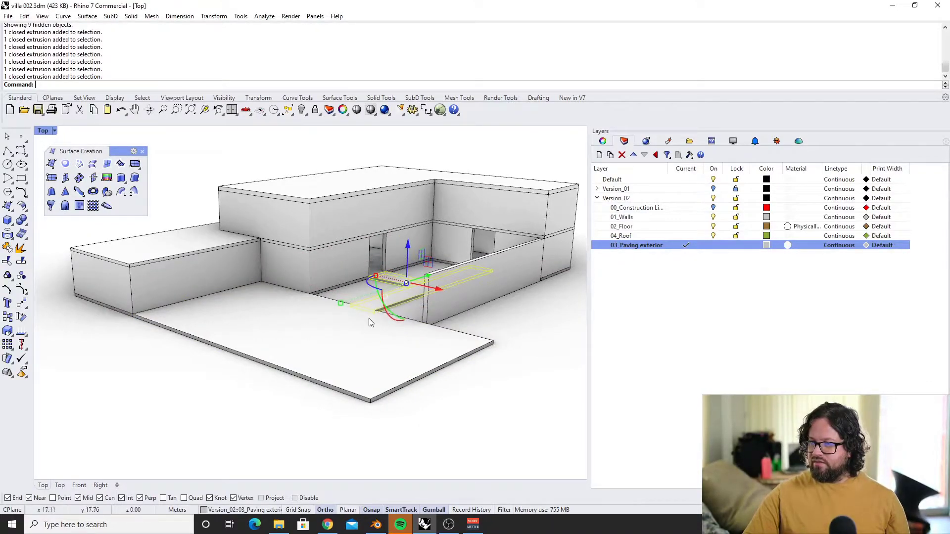
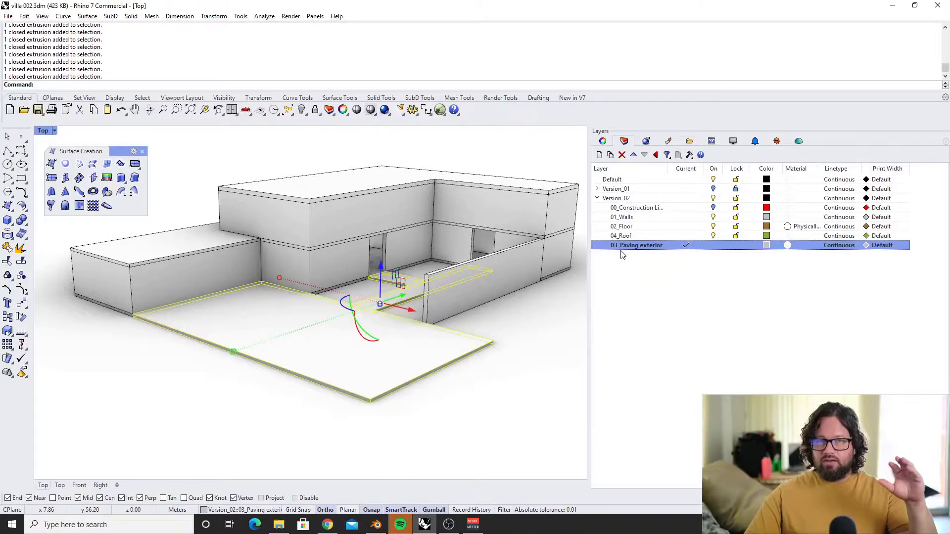
Examine the material assignment options of the selected paving slabs and return to the layer list
left_click(602, 142)
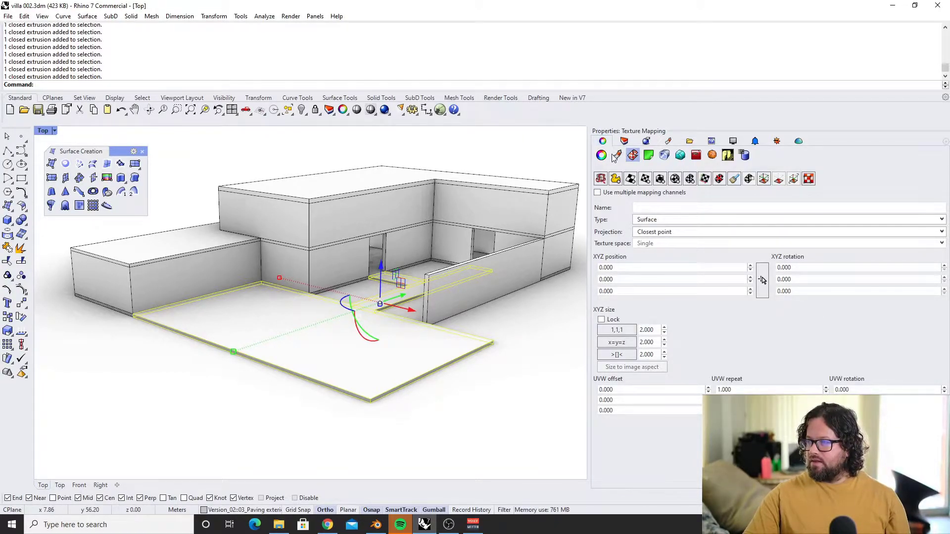
left_click(617, 156)
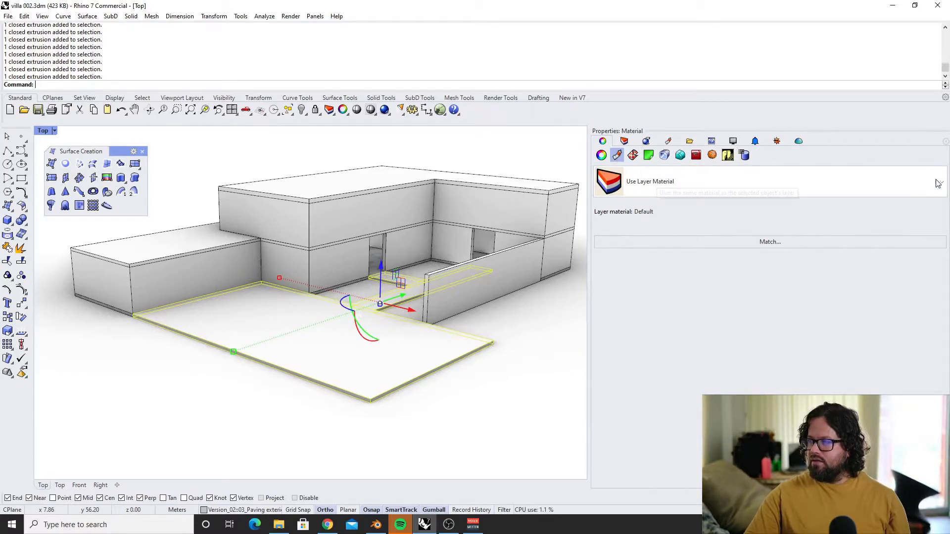
left_click(651, 183)
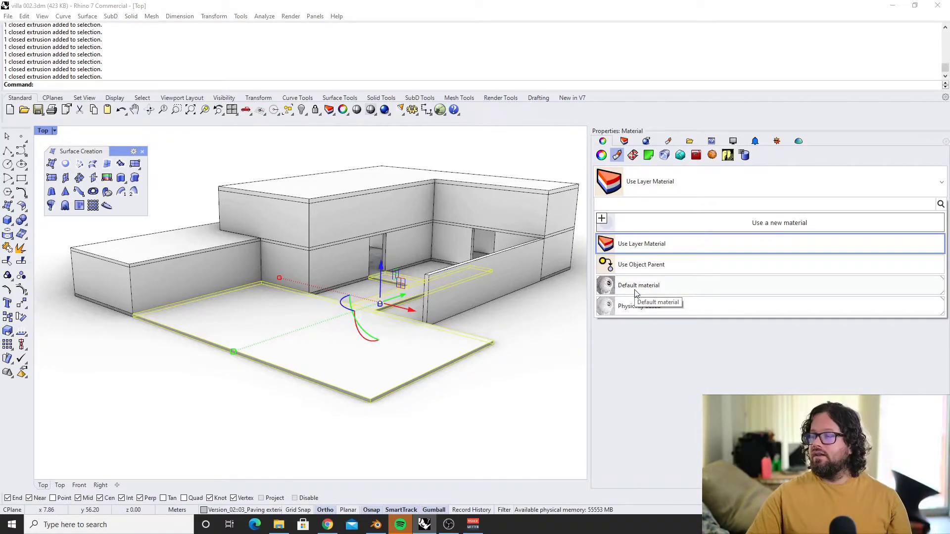
left_click(624, 141)
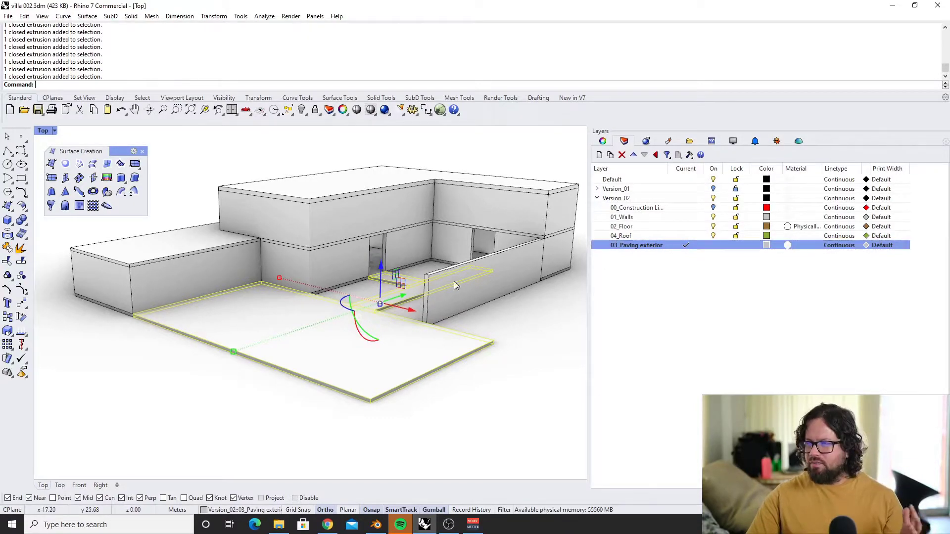
left_click(603, 141)
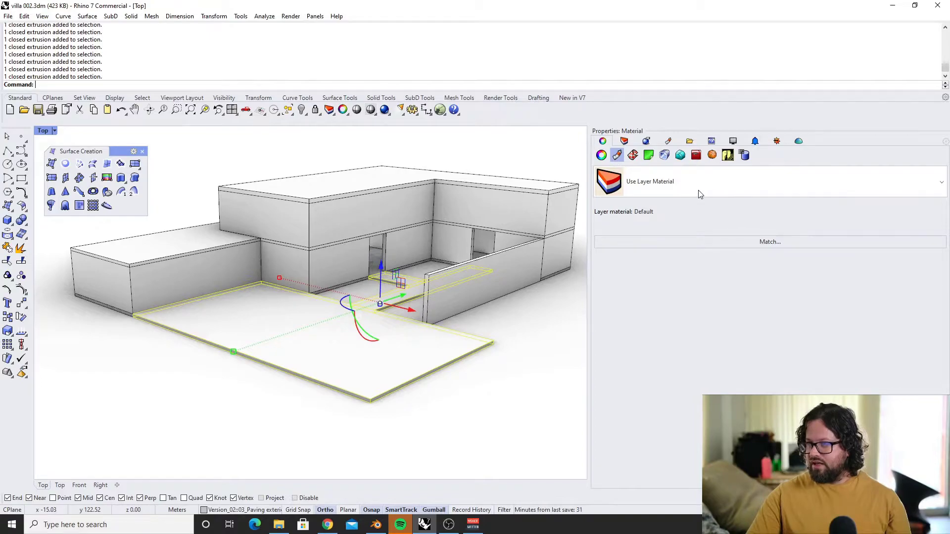
left_click(624, 141)
Open the layer material of 03_Paving exterior and set its type to Physically Based
left_click(787, 245)
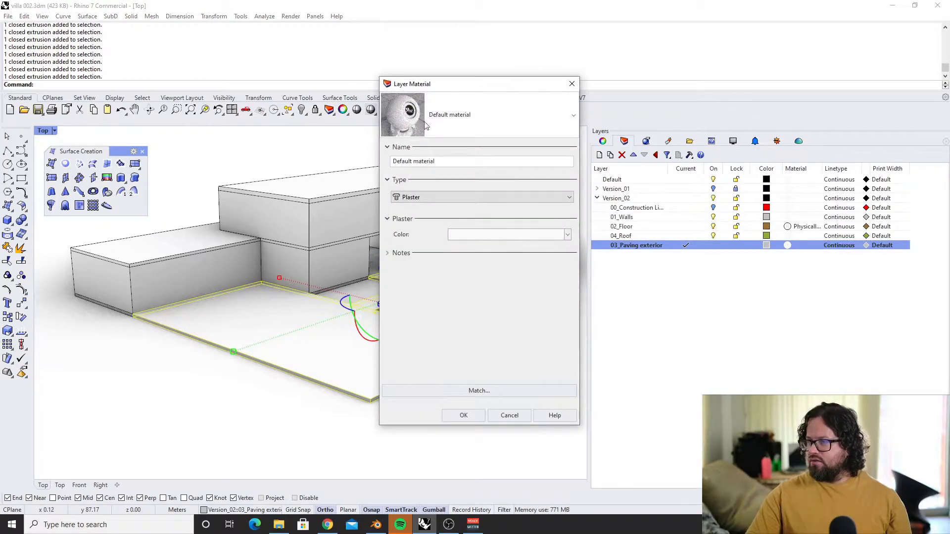
left_click(570, 198)
left_click(440, 208)
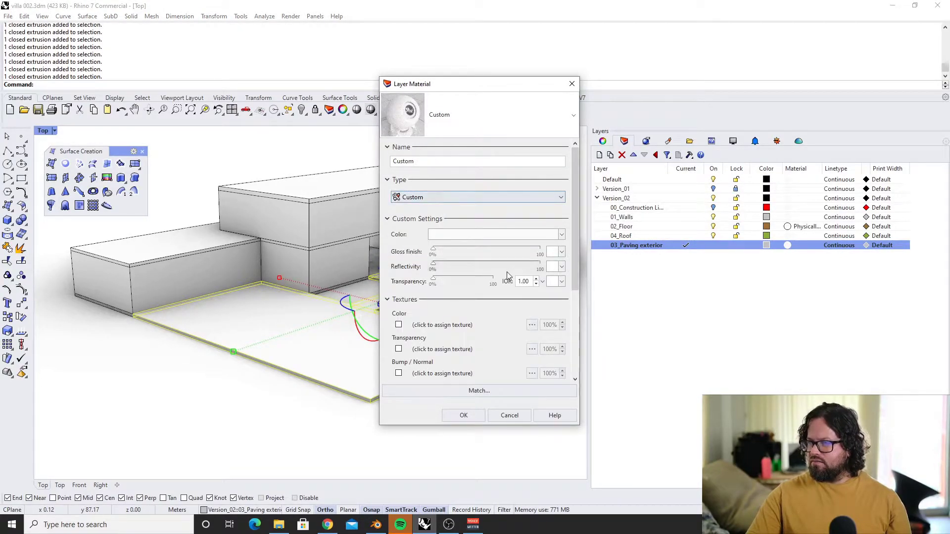
scroll(457, 247, "down", 1)
scroll(458, 247, "up", 5)
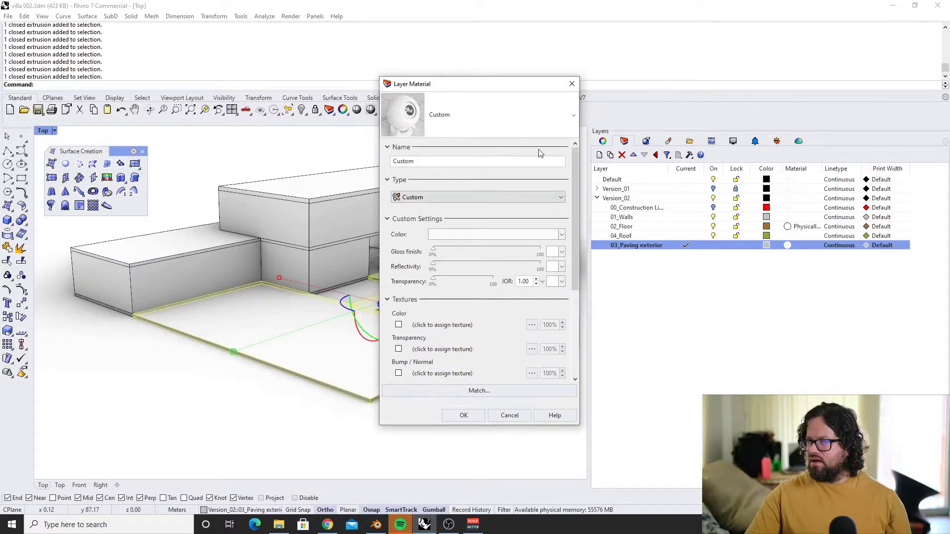
left_click(565, 198)
left_click(430, 271)
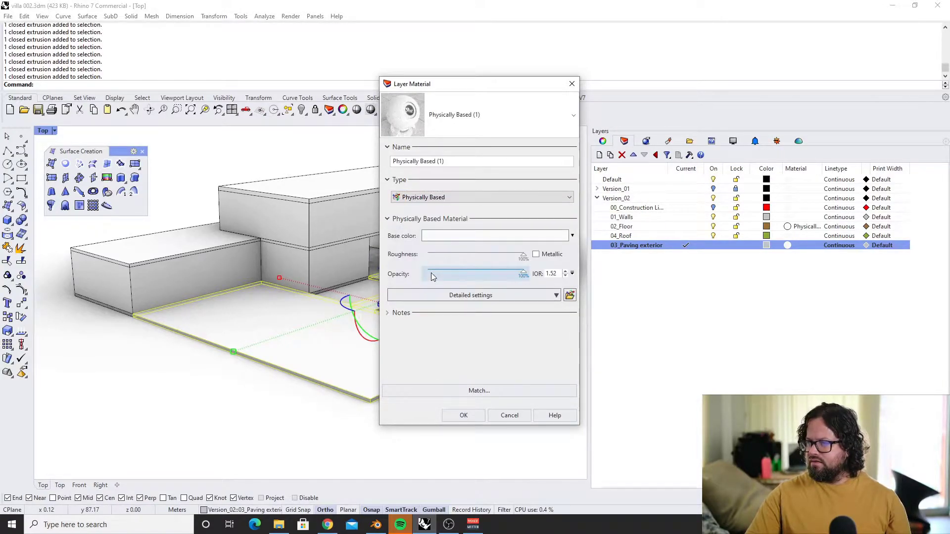
Load tdimeaxs_2K_Albedo.jpg from the Stone_Floor_tdimeaxs_2K_surface_ms paving texture folder as the material's base color
left_click(573, 237)
left_click(609, 280)
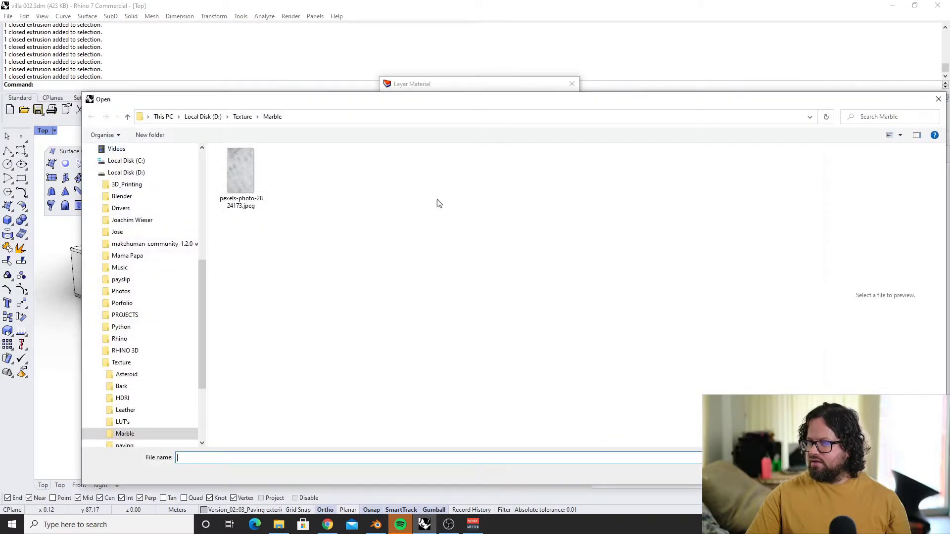
left_click(242, 116)
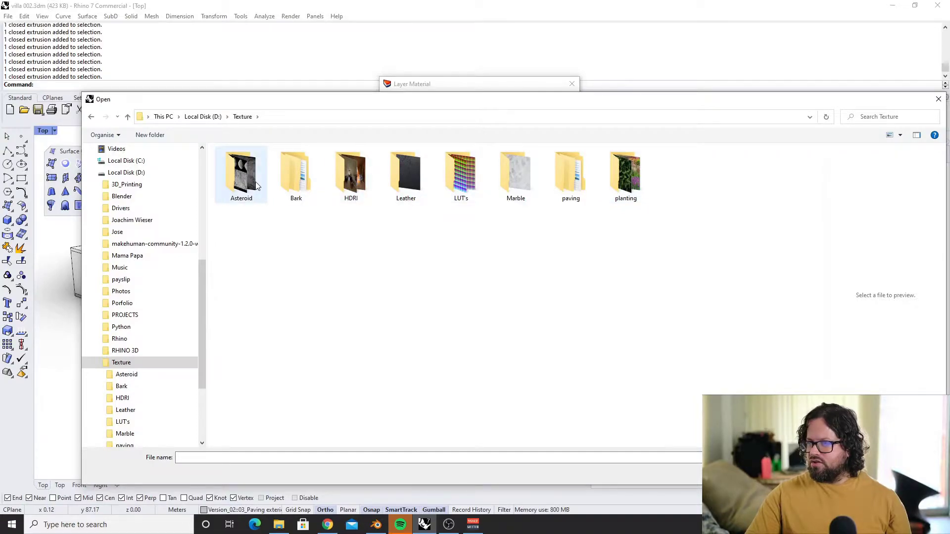
double_click(582, 182)
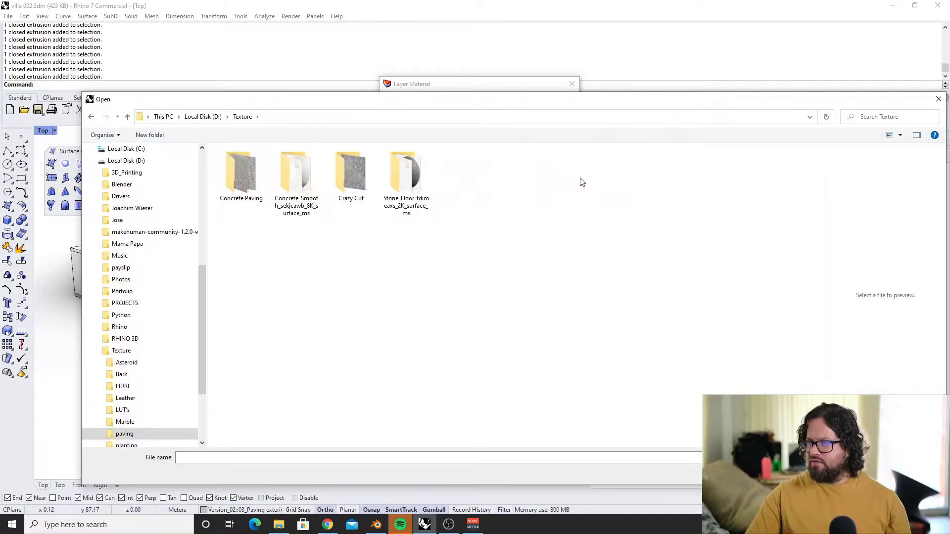
double_click(396, 167)
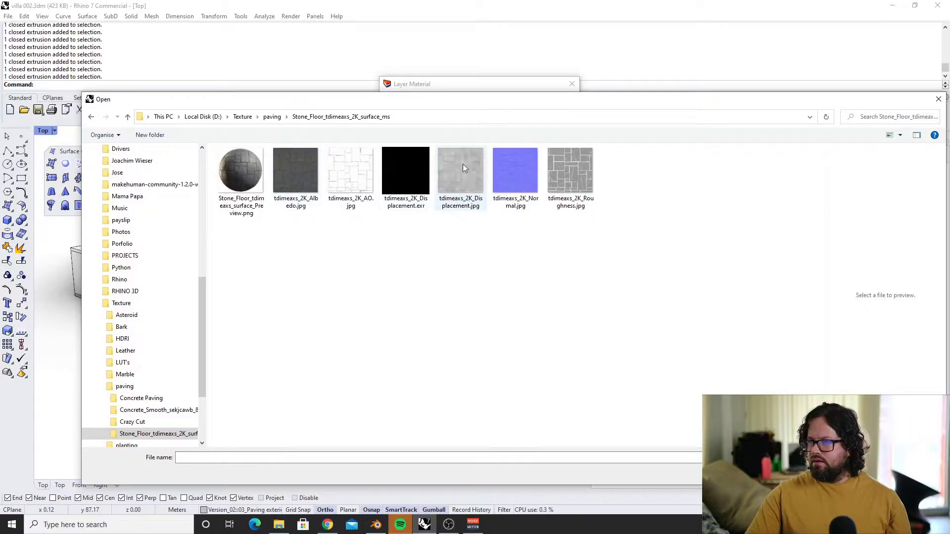
left_click(285, 179)
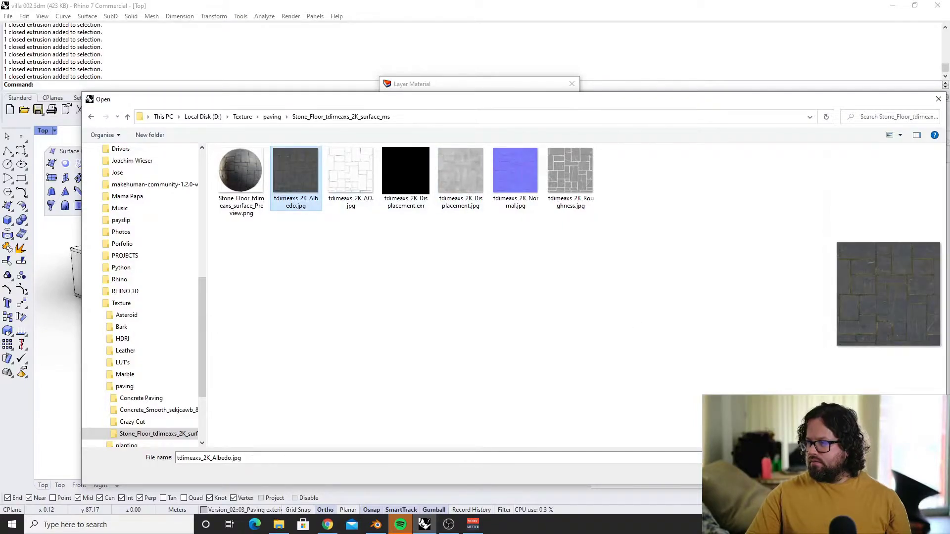
double_click(298, 179)
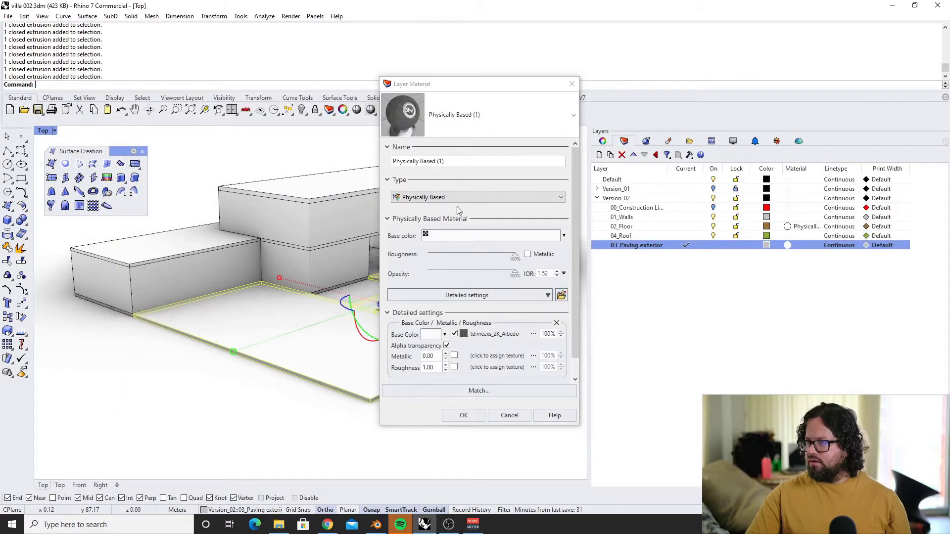
Enlarge the Layer Material dialog and add the Specularity section to the detailed settings
left_click_drag(492, 79, 484, 87)
left_click_drag(584, 322, 760, 329)
left_click_drag(489, 84, 454, 55)
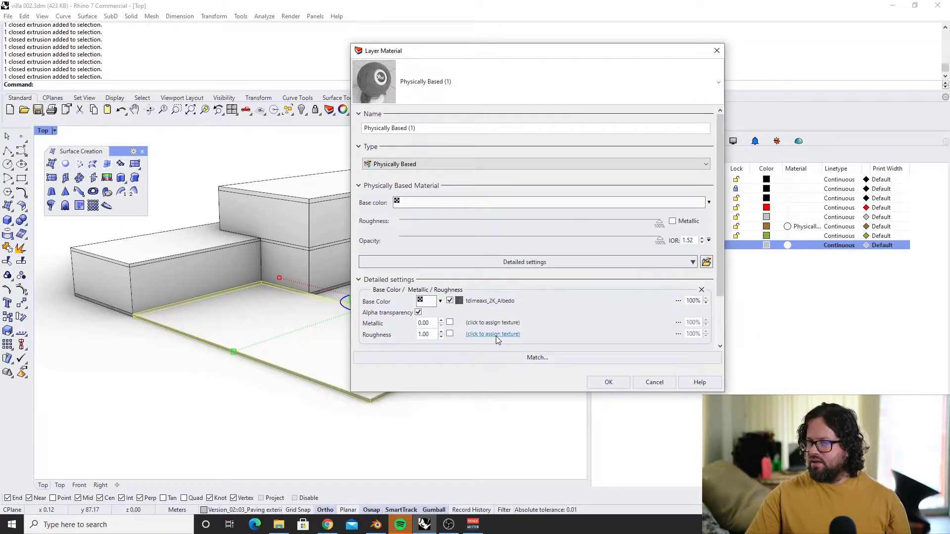
left_click(574, 260)
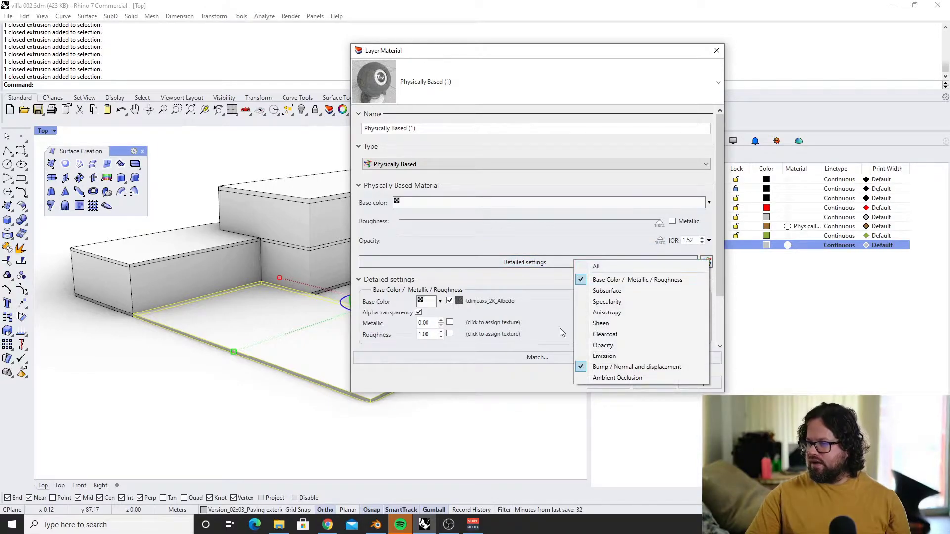
left_click(608, 367)
left_click_drag(719, 283, 720, 335)
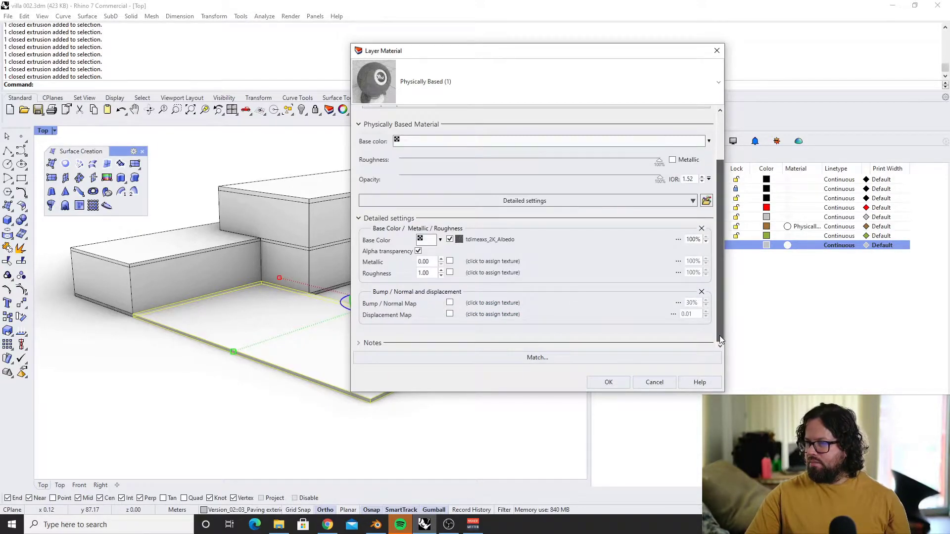
left_click(531, 203)
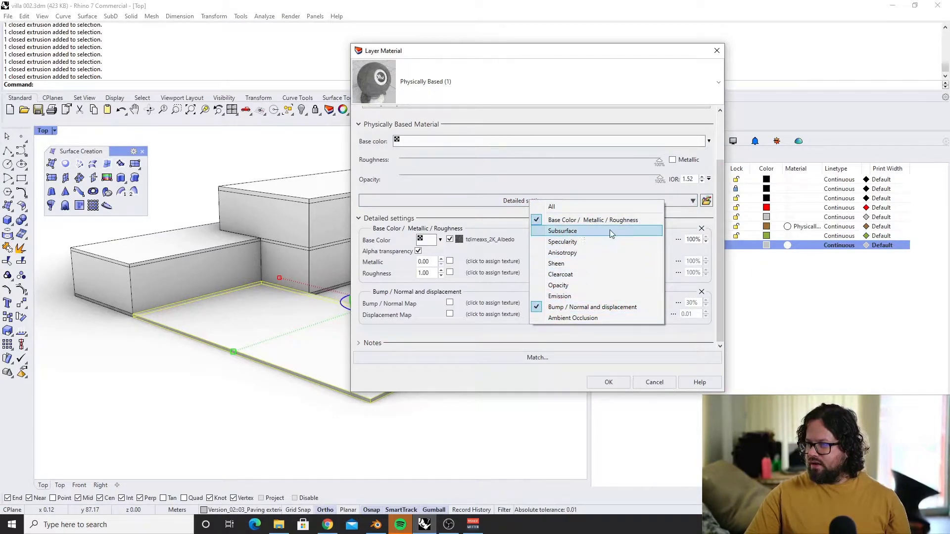
left_click(574, 247)
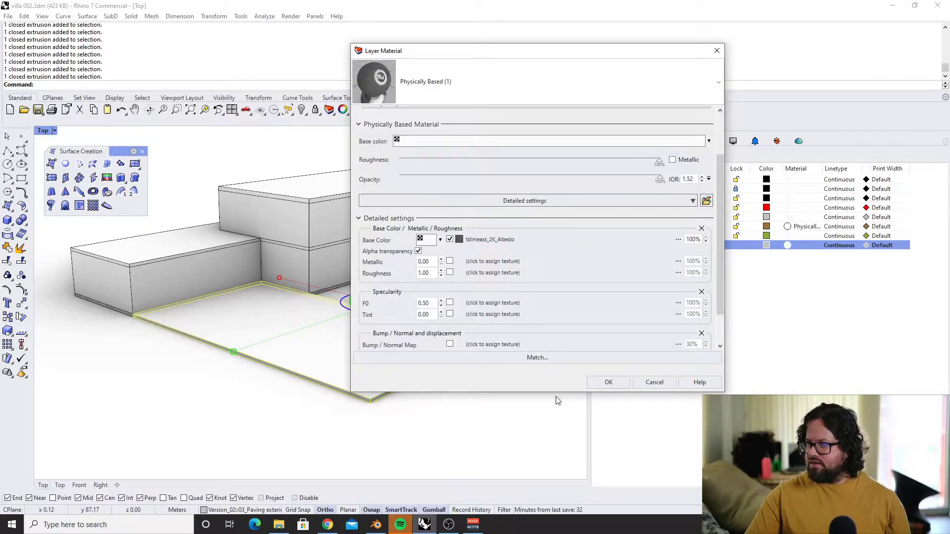
left_click_drag(559, 392, 559, 475)
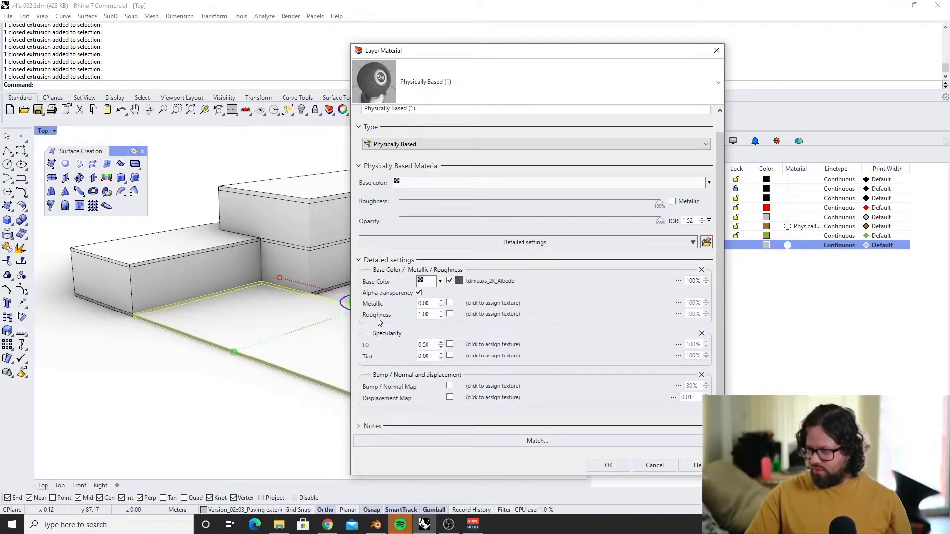
Assign tdimeaxs_2K_Roughness.jpg to Roughness and tdimeaxs_2K_Normal.jpg to the Bump / Normal Map, and accept the paving material
left_click(519, 316)
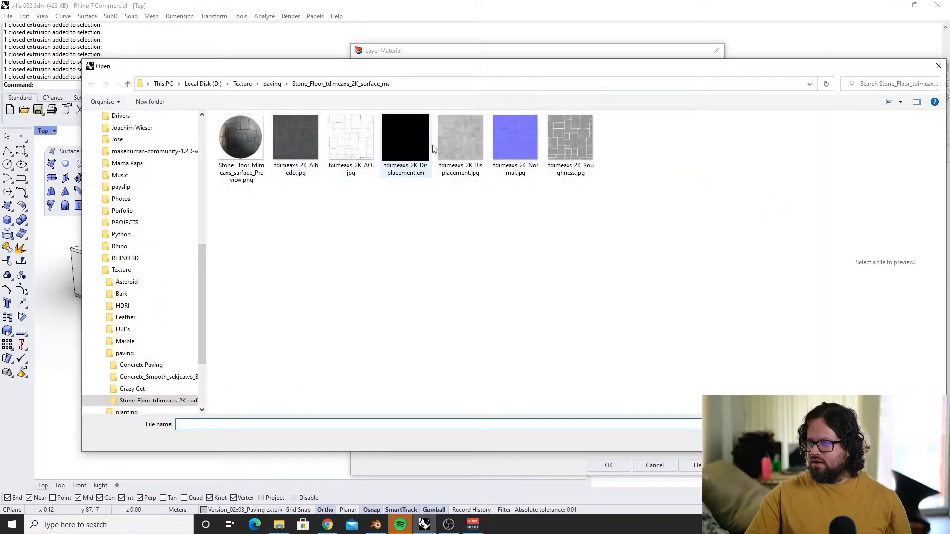
left_click(569, 144)
key("Return")
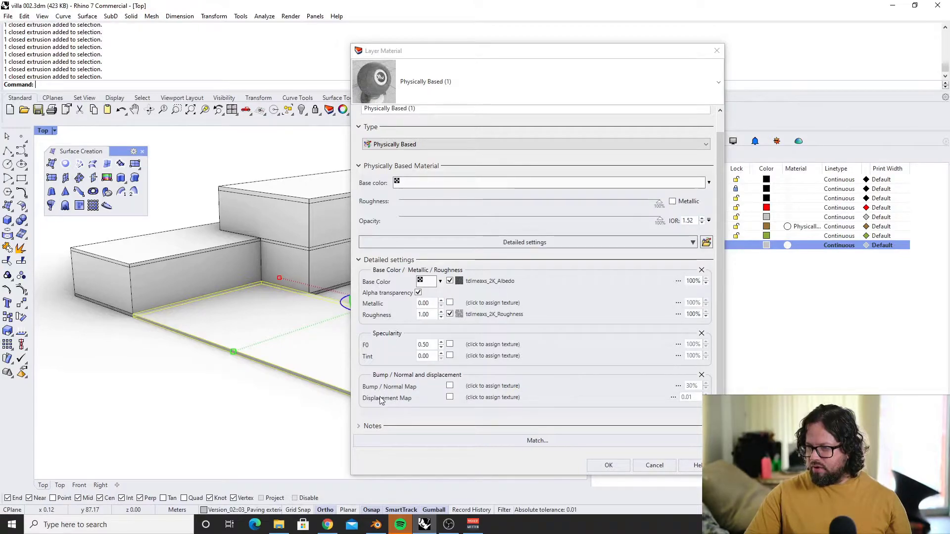
left_click(450, 386)
left_click(477, 386)
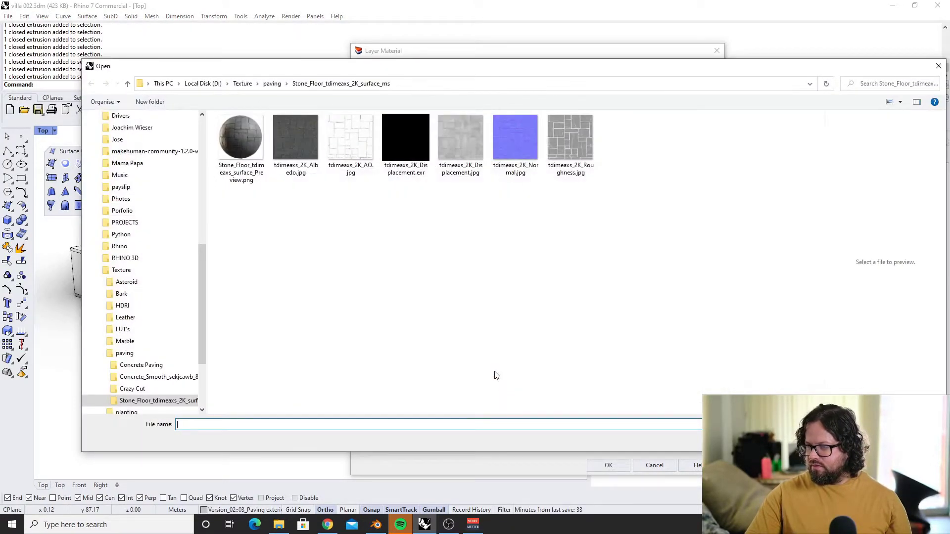
key("Return")
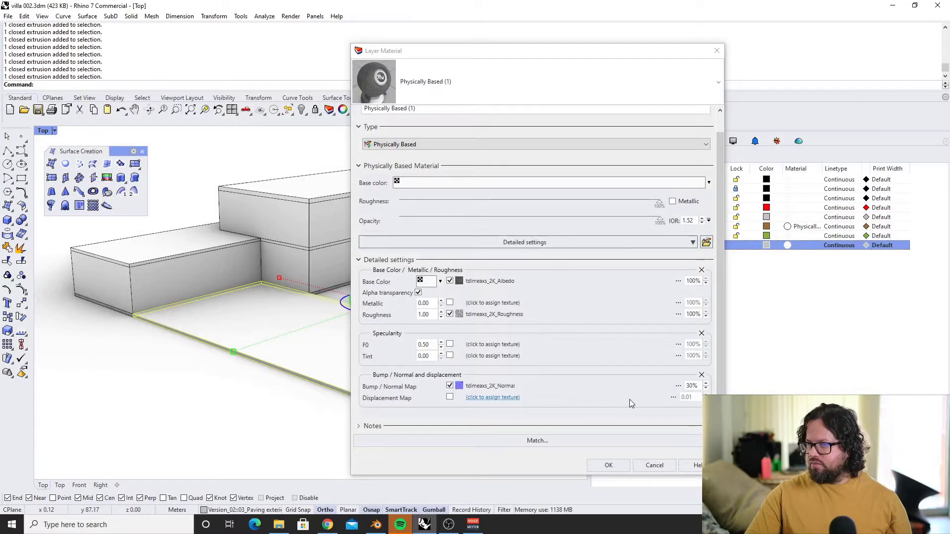
left_click(609, 466)
Inspect the stone texture up close and reselect the terrace slab together with the walkway and door path slabs
scroll(334, 405, "up", 6)
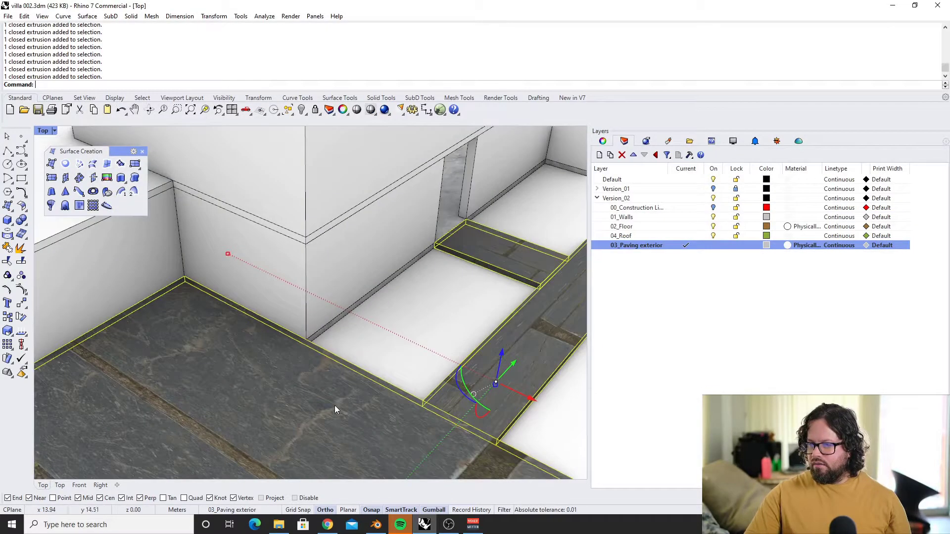
right_click_drag(297, 374, 318, 365)
scroll(345, 365, "down", 3)
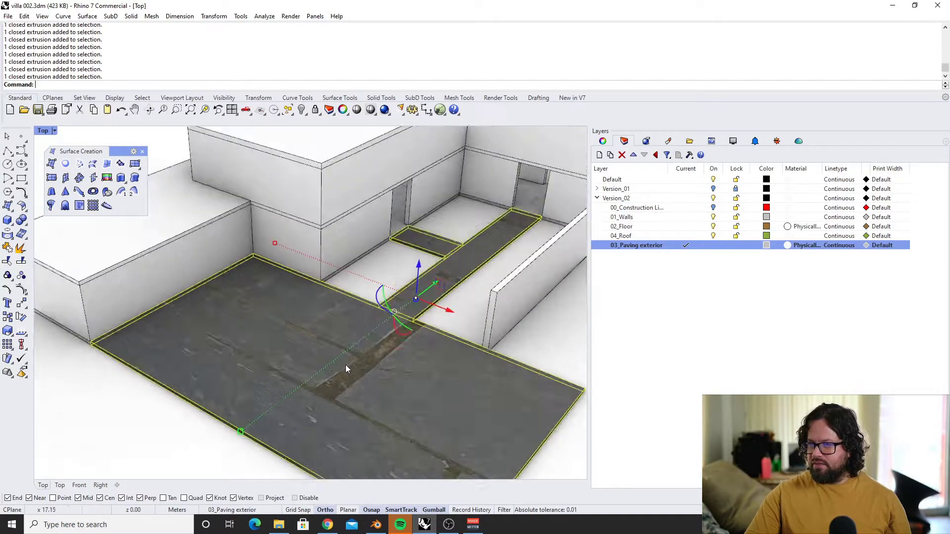
scroll(346, 341, "up", 3)
left_click(348, 310)
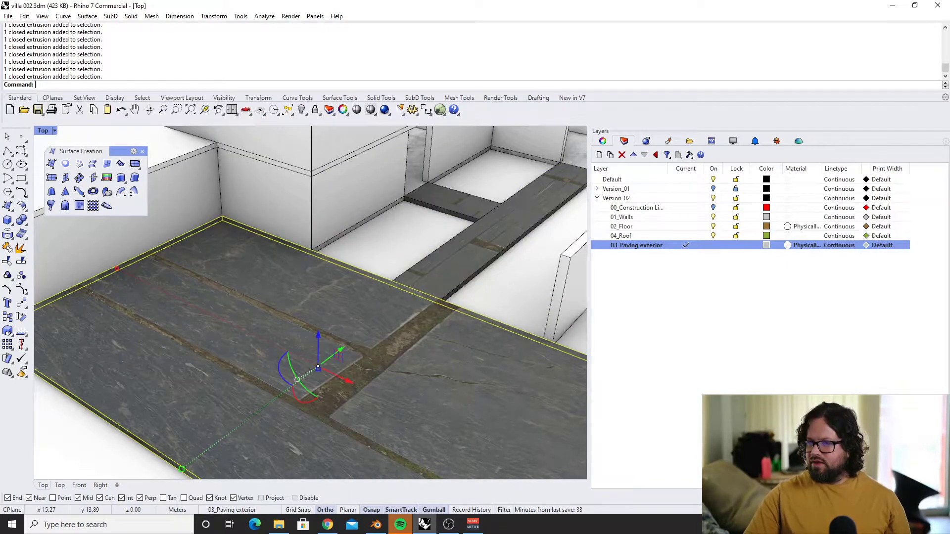
left_click(478, 259, "shift")
left_click(469, 209, "shift")
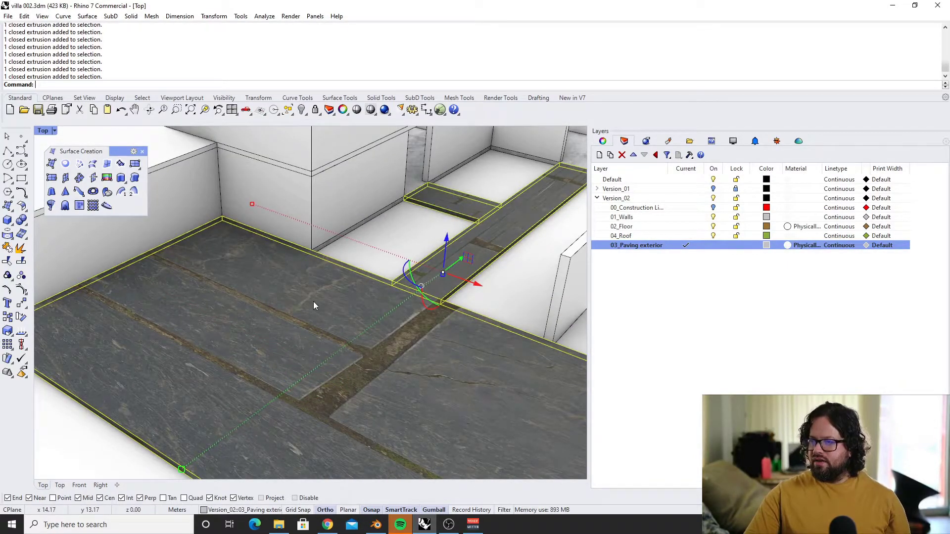
Examine the stone texture's scale on the terrace and walkway slabs and the layer material they use
scroll(313, 302, "down", 4)
scroll(331, 295, "up", 4)
key("F3")
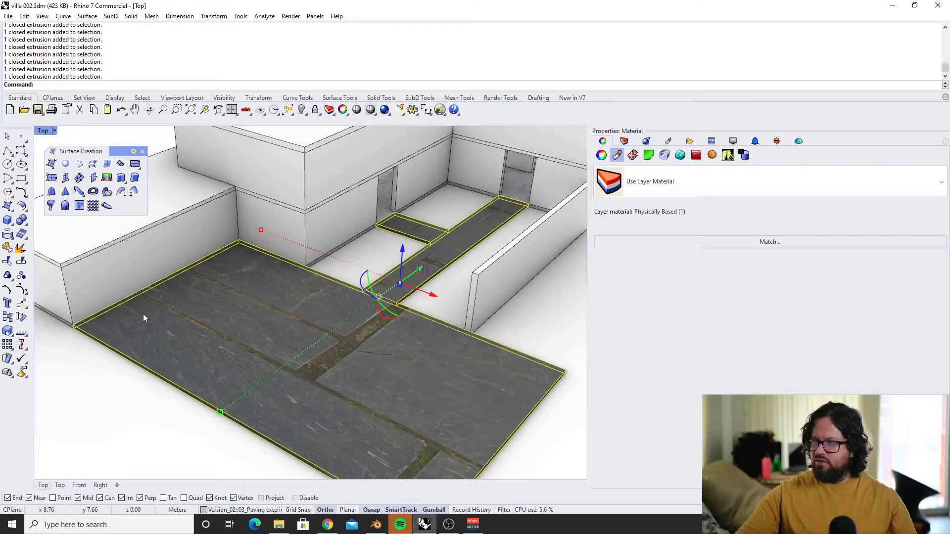
scroll(366, 243, "up", 5)
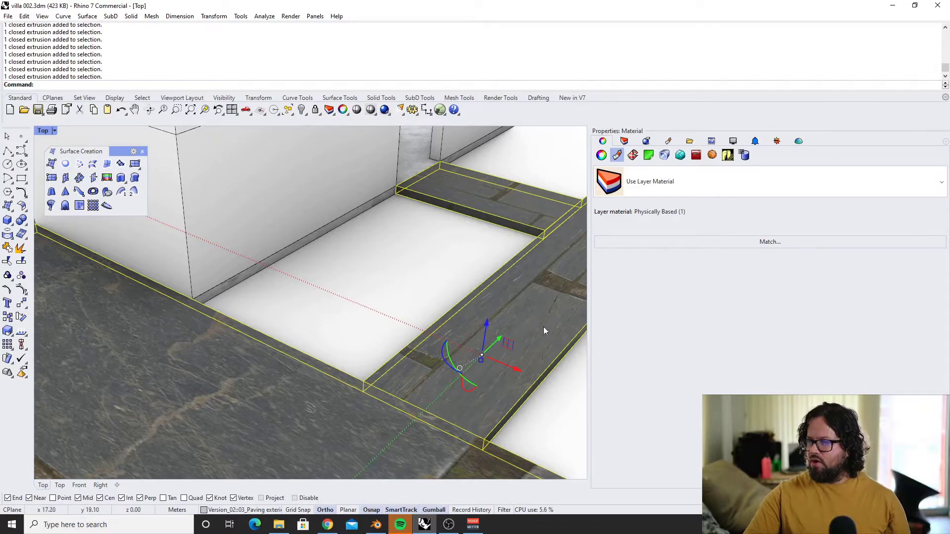
scroll(561, 334, "down", 5)
scroll(561, 334, "up", 2)
left_click(624, 141)
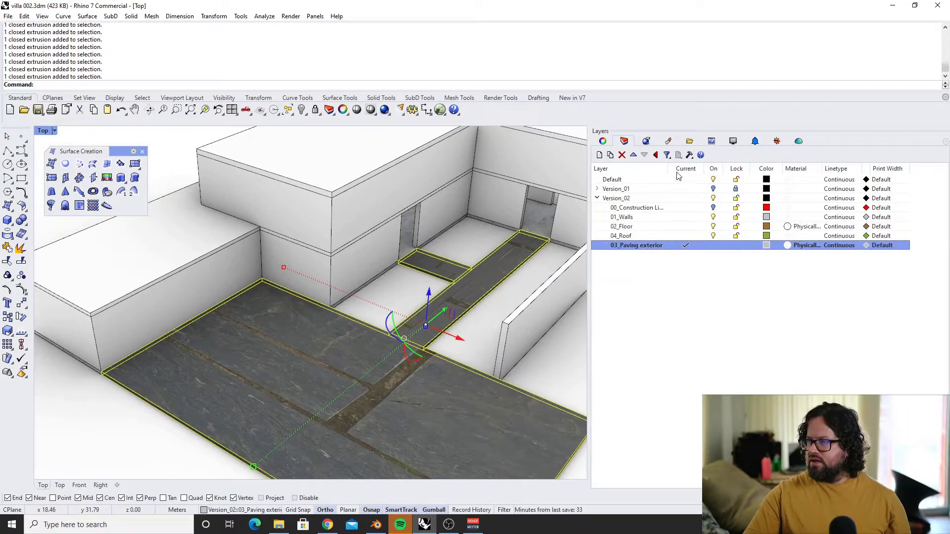
key("F3")
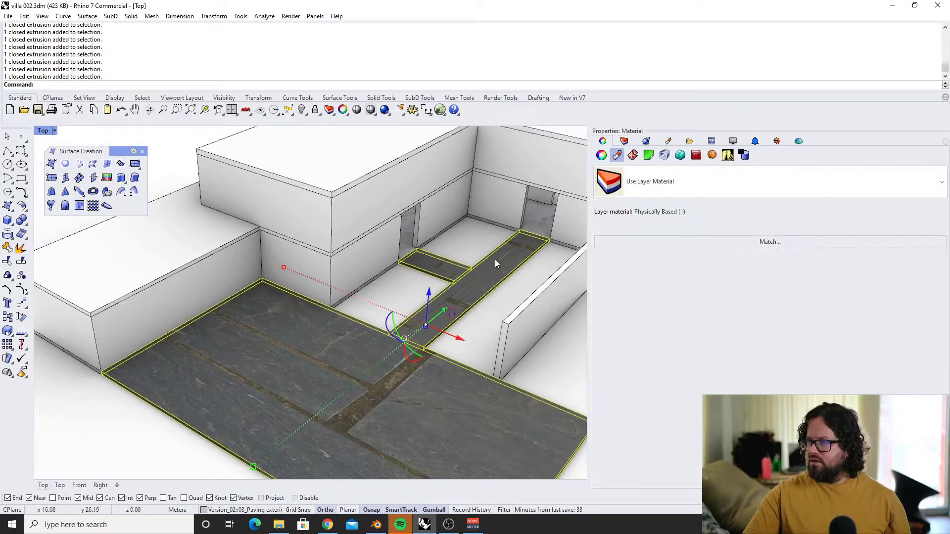
left_click(458, 241)
scroll(399, 269, "down", 7)
scroll(384, 311, "up", 5)
Apply a capped box mapping of 3 x 3 x 3 m to the terrace slab, starting a 3-point base at its outer corner along the edge
left_click(384, 310)
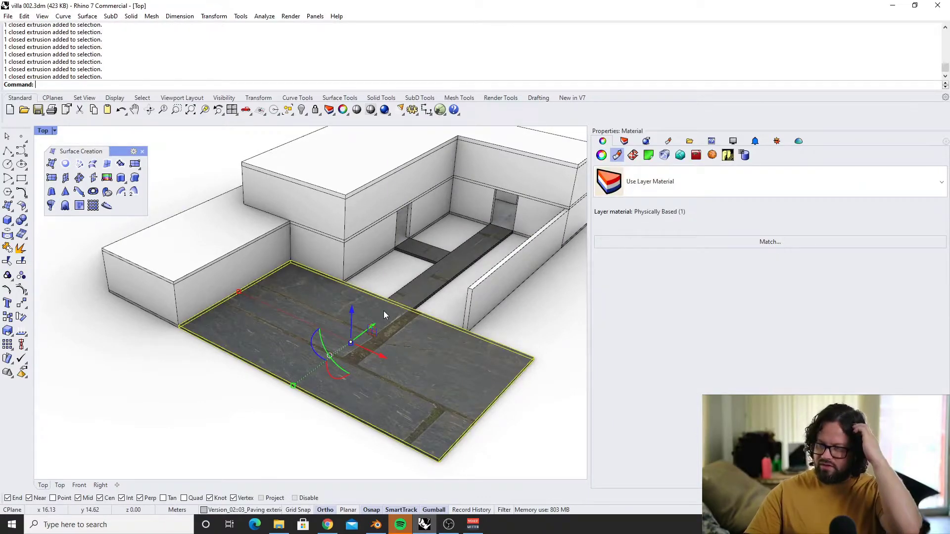
left_click(634, 155)
left_click(659, 179)
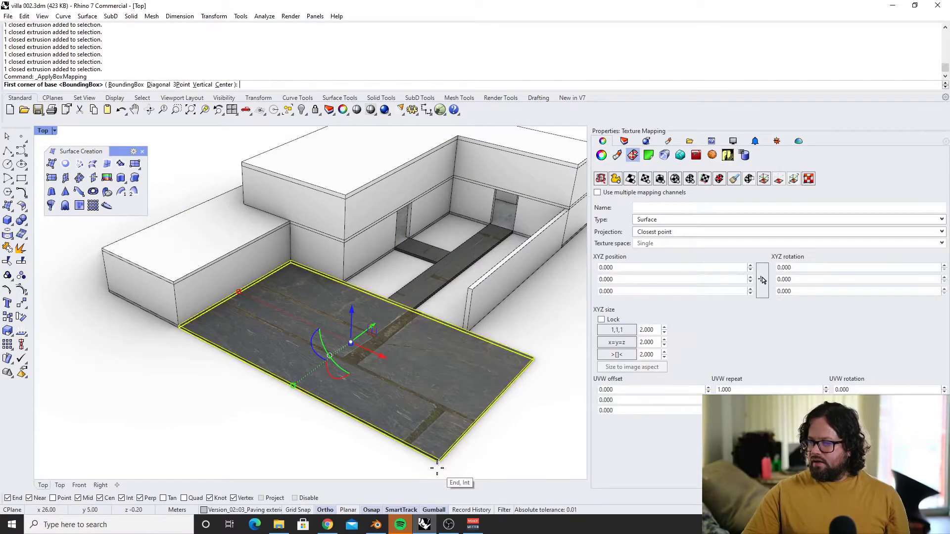
left_click(438, 462)
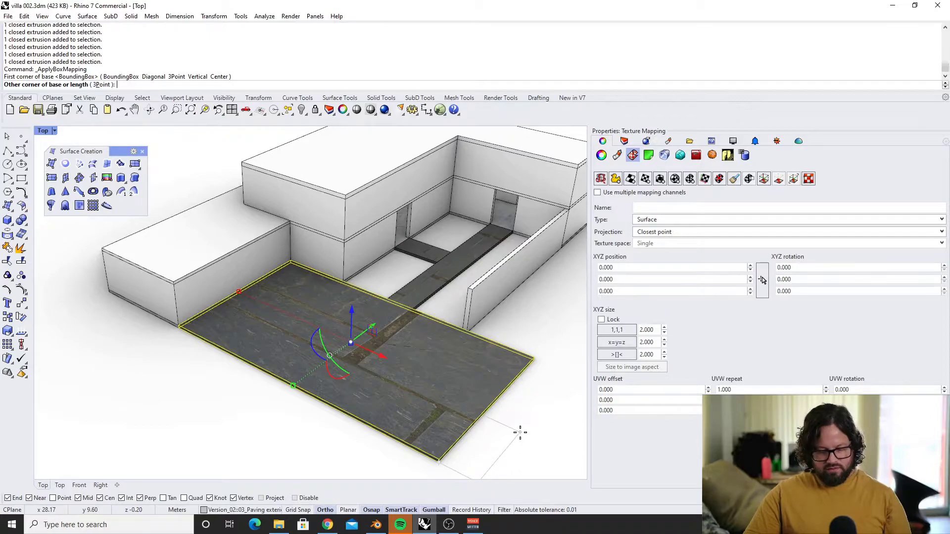
type("p")
key("Return")
scroll(446, 341, "down", 2)
scroll(470, 369, "up", 2)
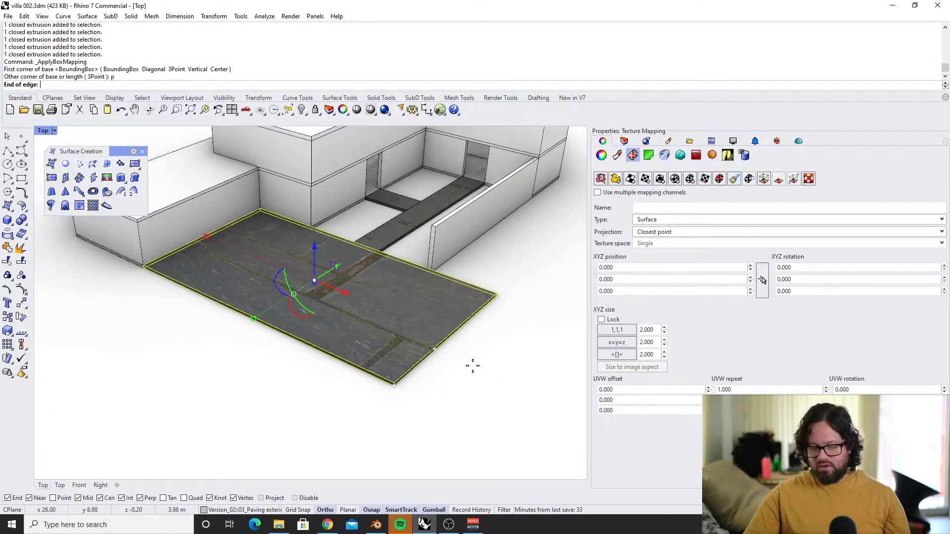
key("Return")
left_click(472, 367)
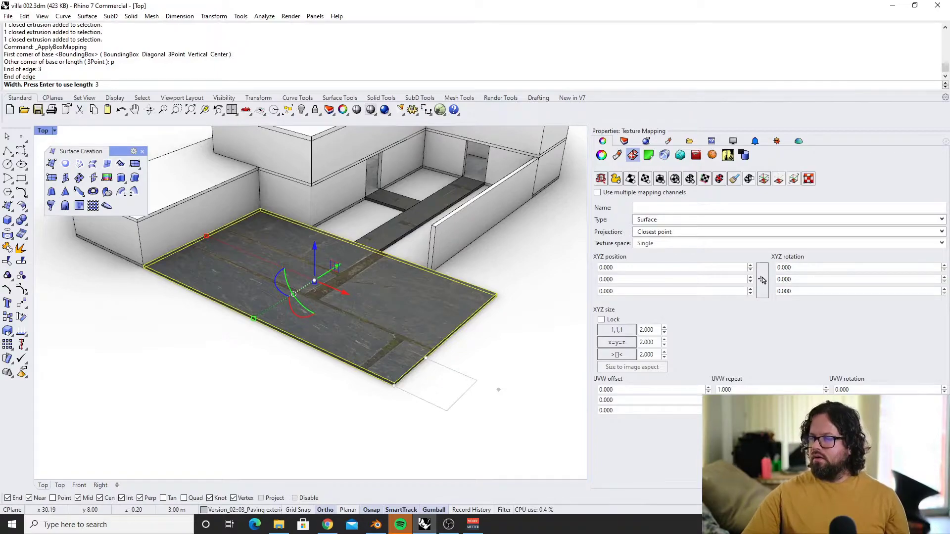
key("Return")
key("Return")
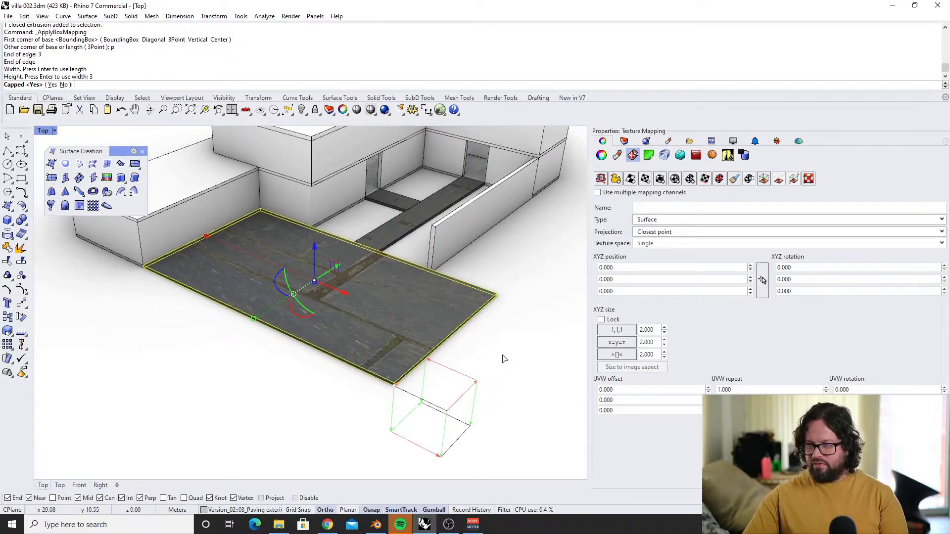
key("Return")
Inspect the box-mapped stone pattern on the terrace slab from a distance and up close
key("Return")
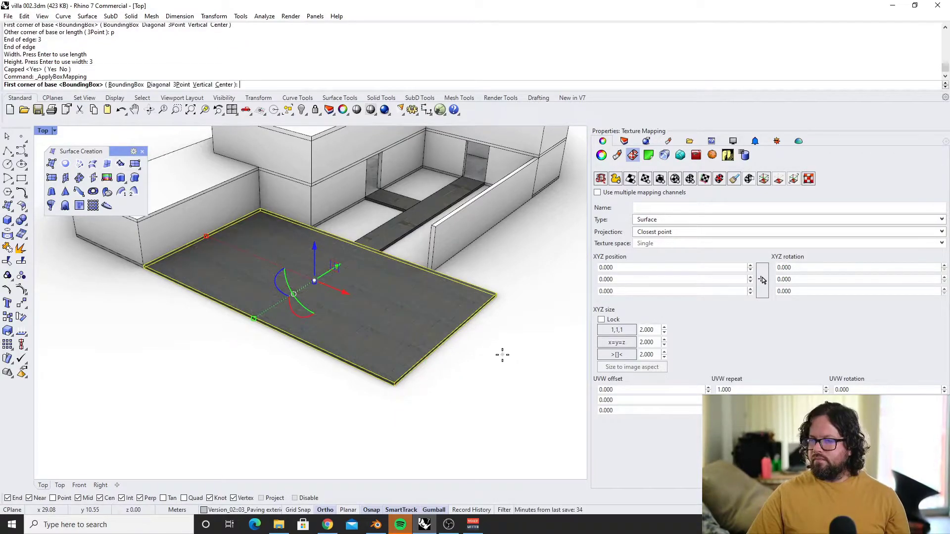
scroll(364, 296, "up", 10)
scroll(365, 299, "down", 4)
key("Return")
right_click_drag(365, 299, 468, 313)
scroll(376, 312, "down", 6)
key("Escape")
scroll(368, 307, "up", 8)
left_click(368, 307)
scroll(368, 307, "down", 8)
scroll(441, 306, "up", 10)
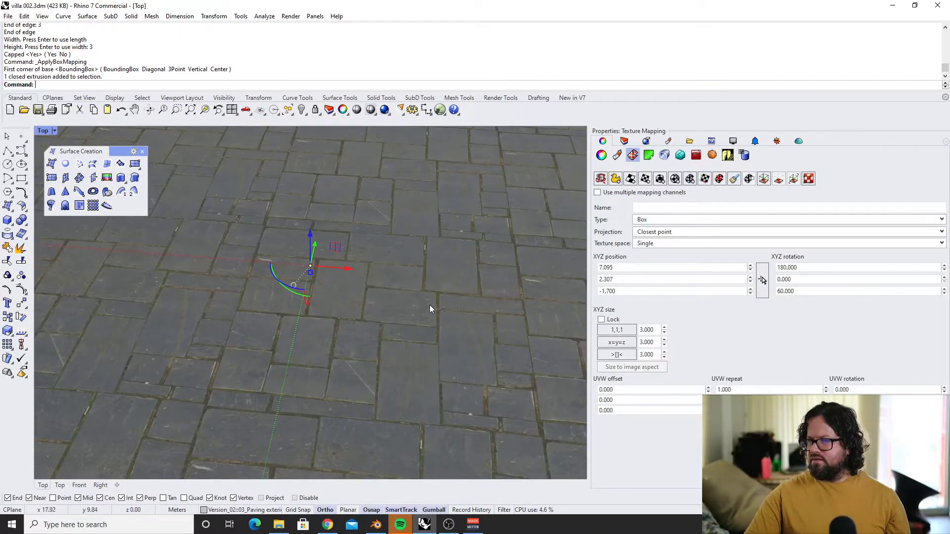
scroll(432, 309, "down", 4)
key("Escape")
scroll(275, 283, "down", 2)
scroll(321, 323, "up", 6)
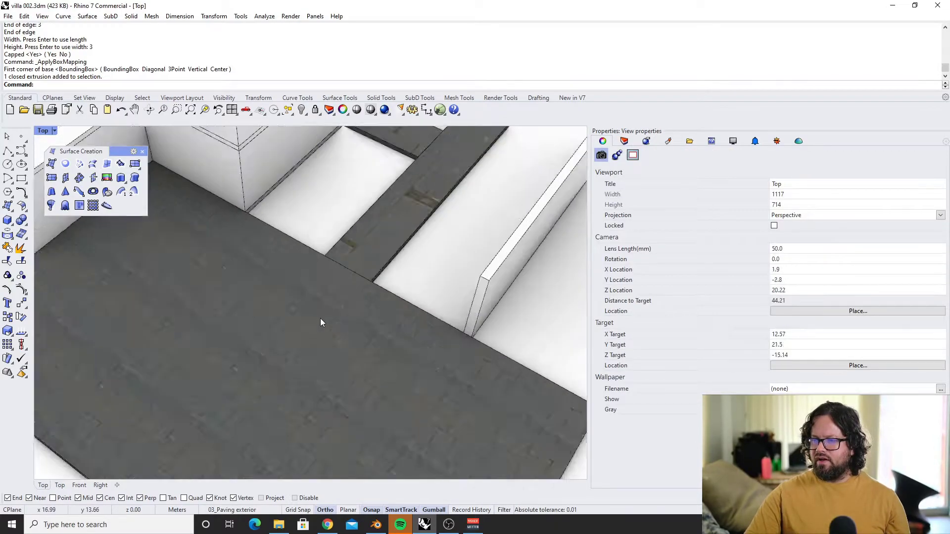
scroll(321, 323, "up", 3)
scroll(292, 309, "up", 3)
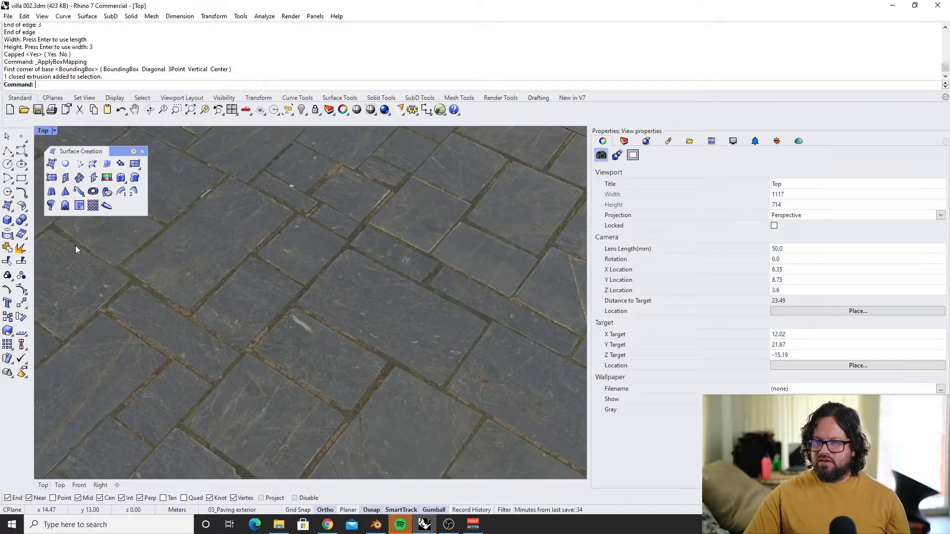
Measure the edge of a paving stone with a temporary polyline and reselect the terrace slab
left_click(7, 151)
left_click(194, 315)
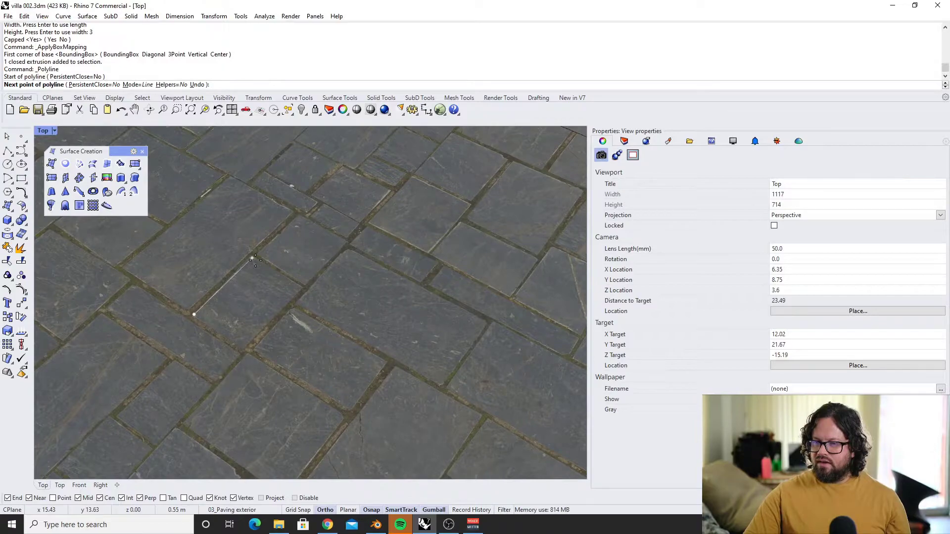
key("Escape")
scroll(255, 259, "down", 10)
left_click(256, 261)
right_click_drag(259, 263, 266, 240)
scroll(266, 240, "up", 4)
scroll(268, 241, "up", 3)
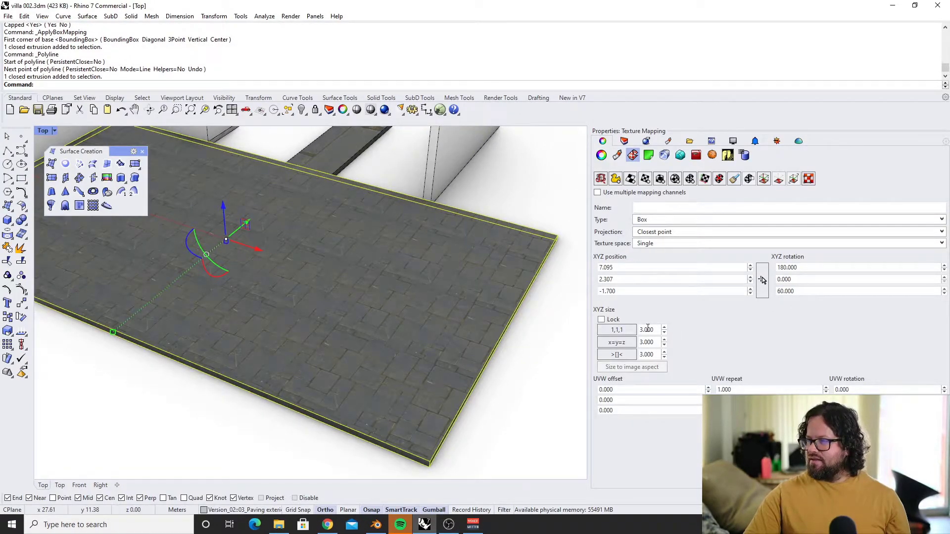
Set the terrace slab's box mapping size to 1 in X, Y and Z
left_click(623, 330)
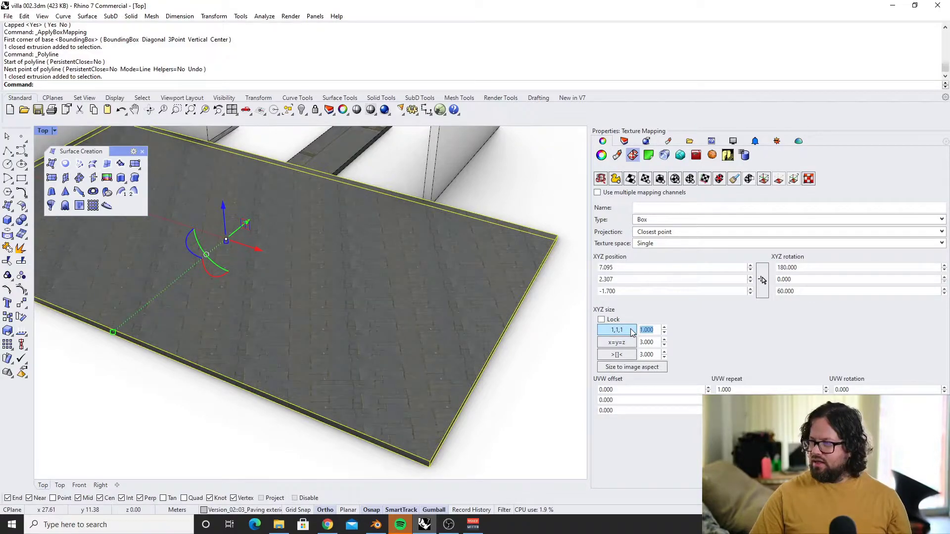
left_click(658, 343)
type("1")
key("Return")
type("1")
Set the X rotation of the terrace slab's texture mapping to 0 and check the stone size up close
left_click_drag(872, 266, 746, 266)
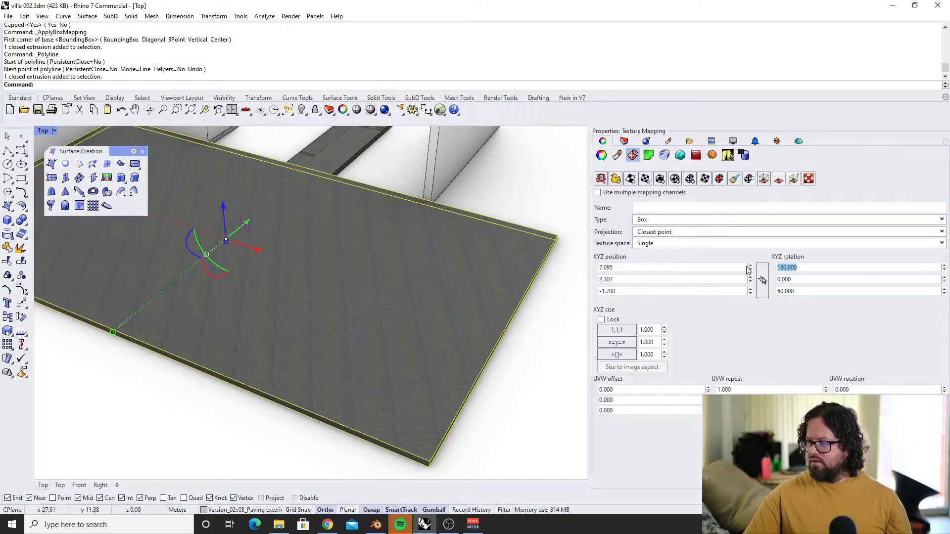
scroll(350, 315, "up", 15)
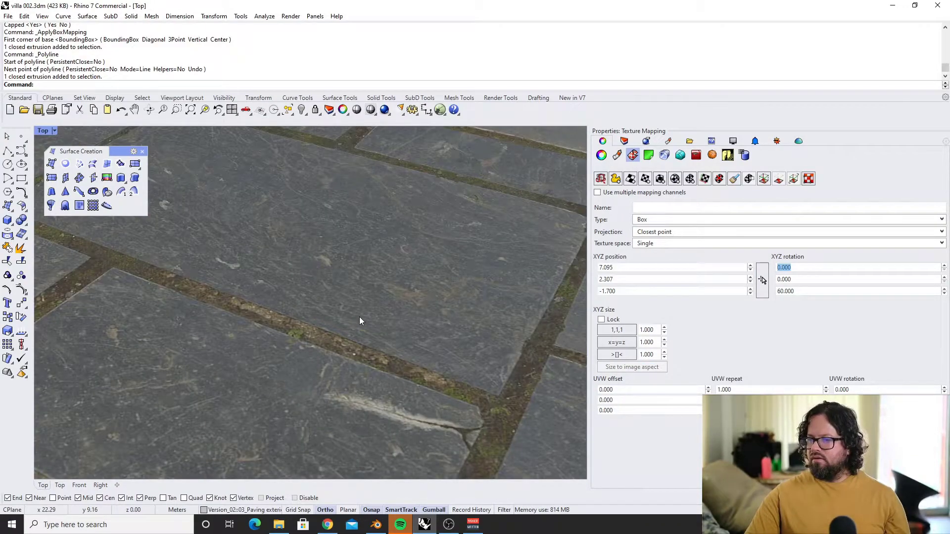
scroll(359, 318, "down", 15)
scroll(255, 231, "up", 6)
scroll(255, 232, "up", 4)
Set the terrace slab's box mapping size to 2 in X, Y and Z and deselect the slab
left_click(653, 331)
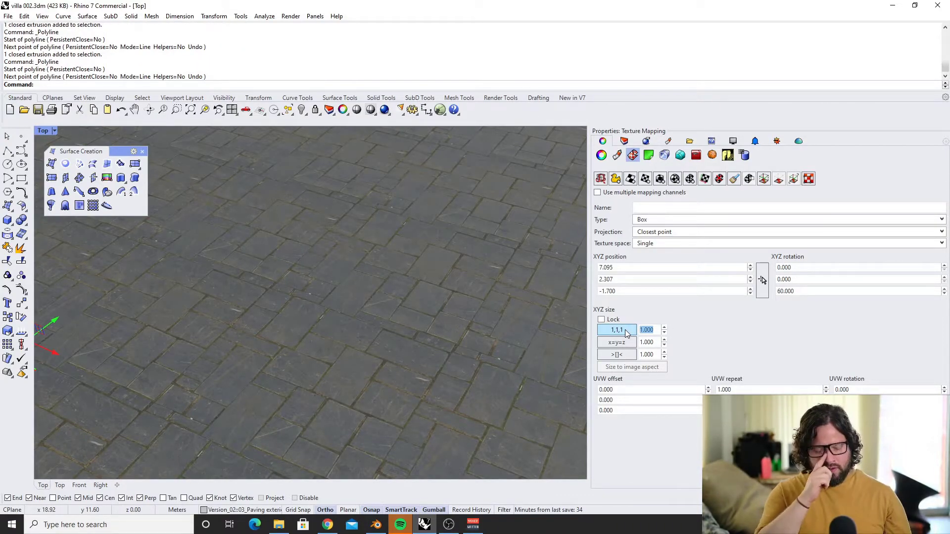
type("2")
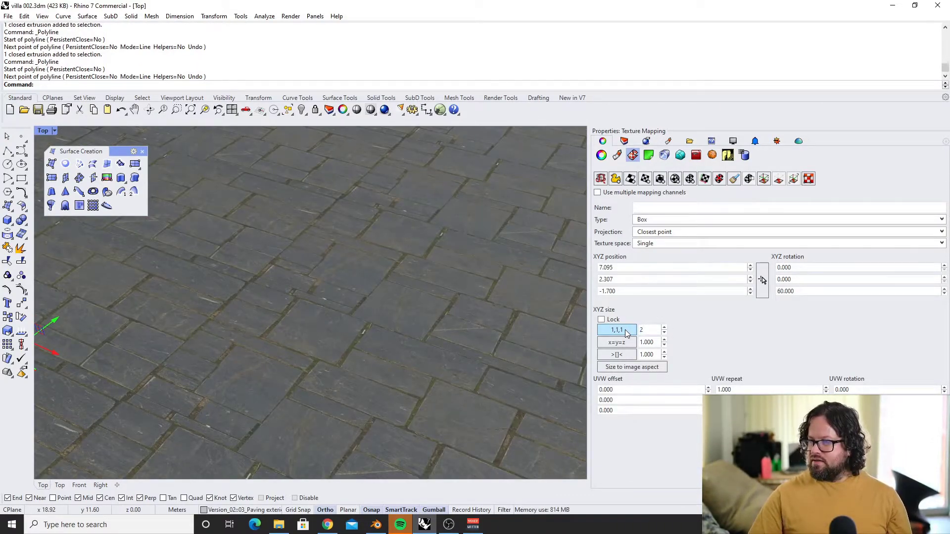
scroll(354, 332, "down", 12)
key("Escape")
scroll(362, 247, "up", 5)
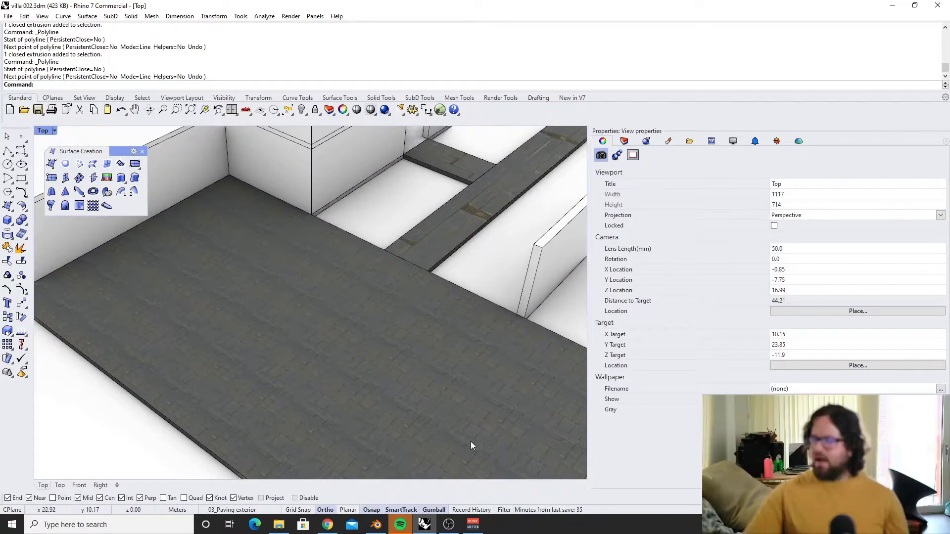
Match the texture mapping of the walkway and door path slabs to the terrace slab with MatchMapping on channel 1
scroll(488, 318, "up", 6)
left_click(369, 241)
scroll(369, 239, "down", 5)
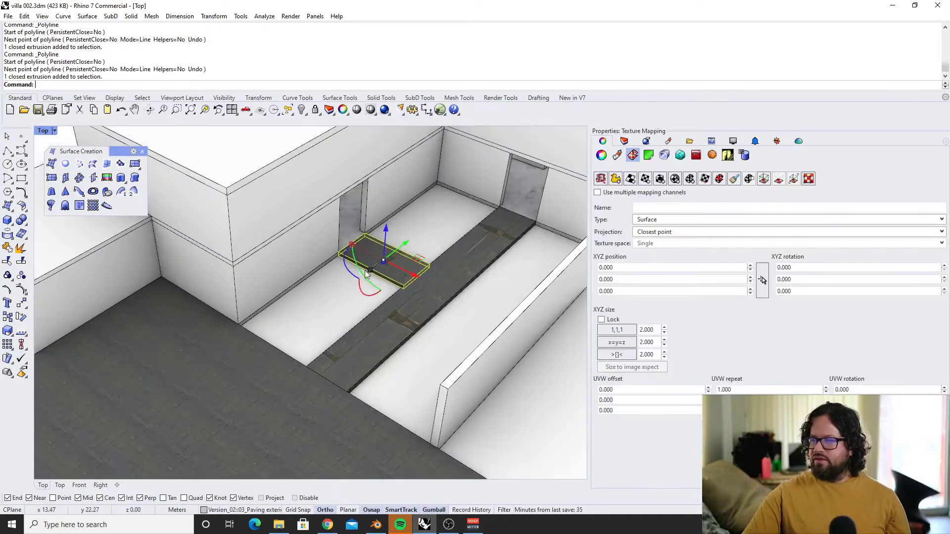
left_click(408, 316, "shift")
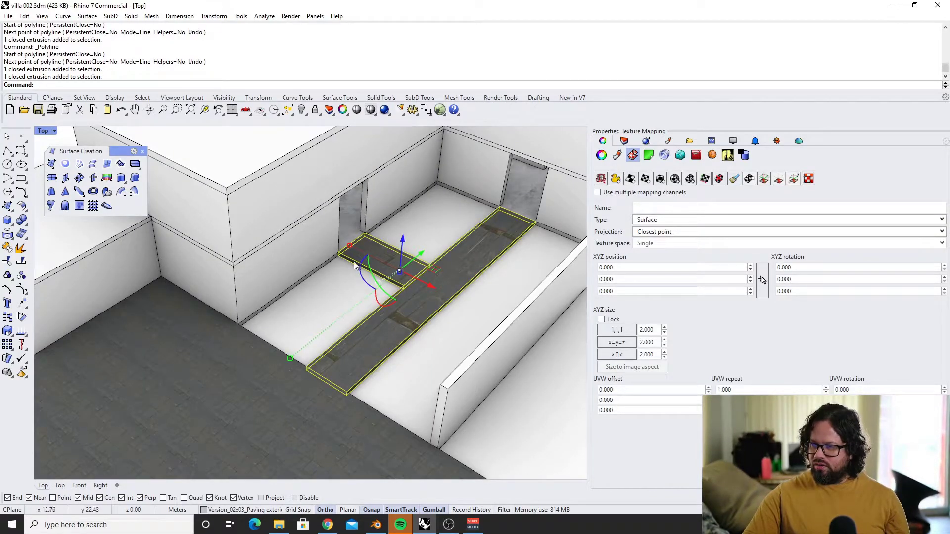
left_click(251, 443)
left_click(371, 355)
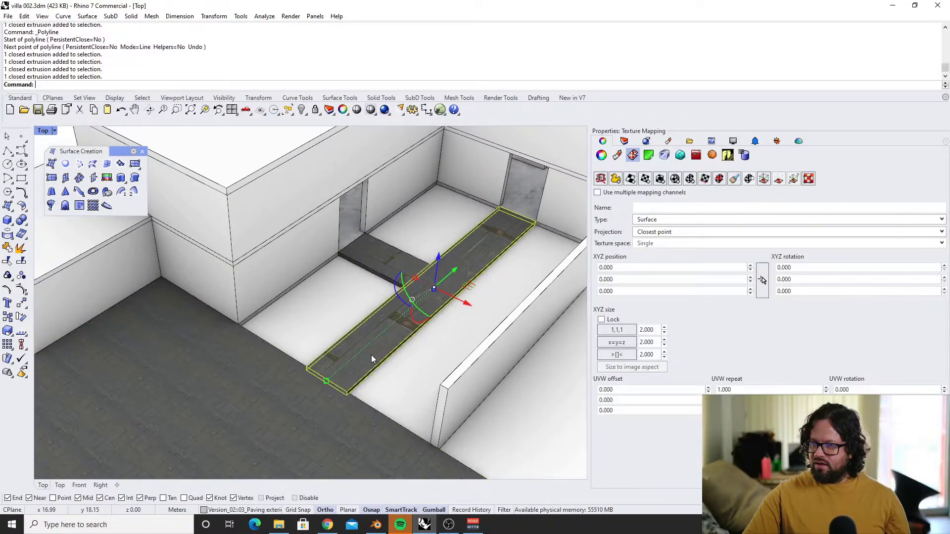
left_click(383, 257, "shift")
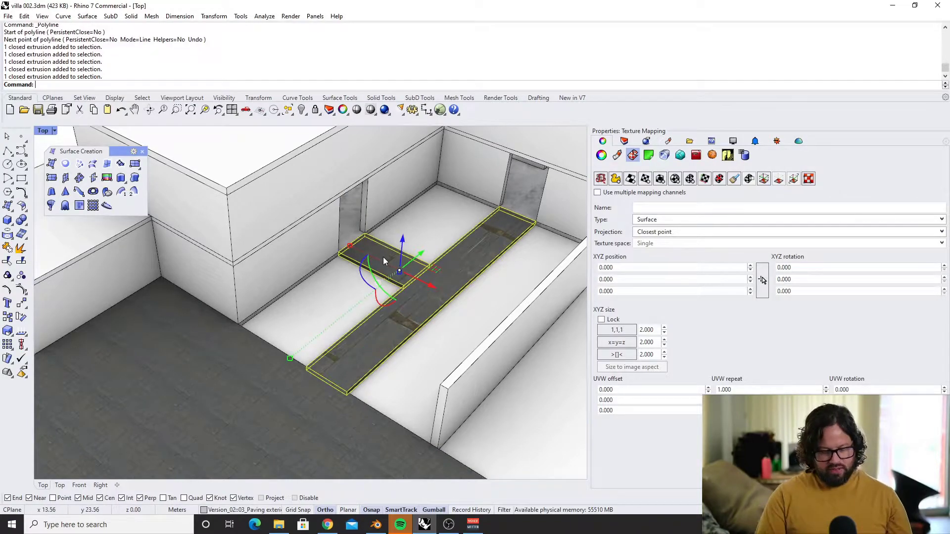
type("Match")
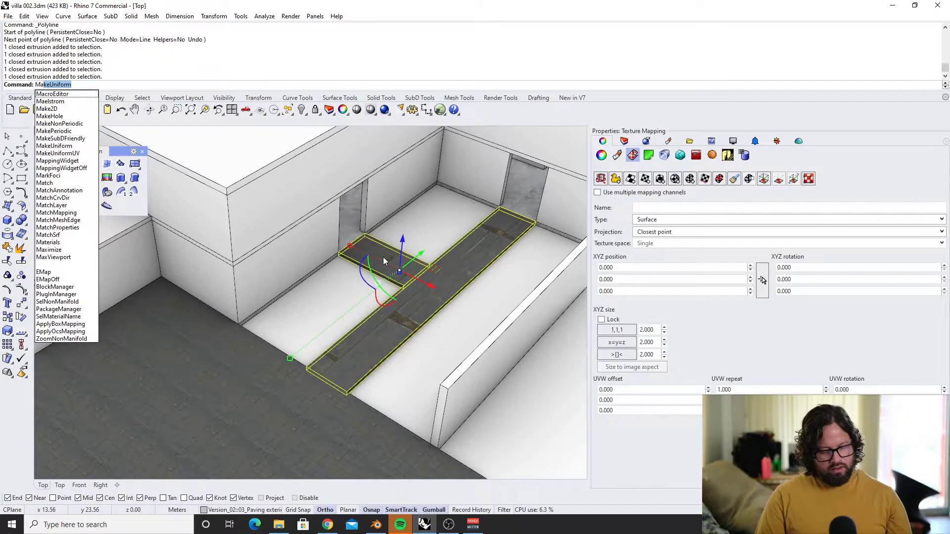
key("Down")
key("Down")
key("Down")
key("Down")
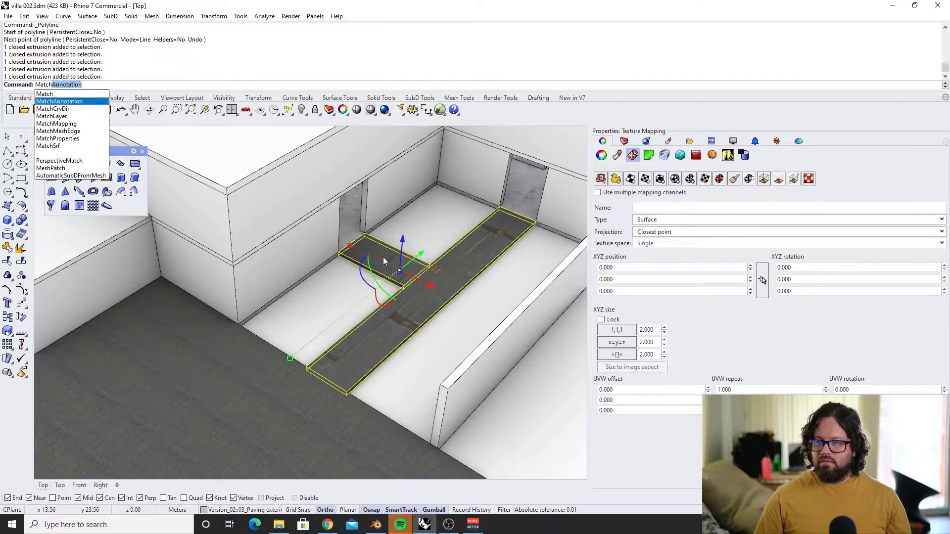
key("Return")
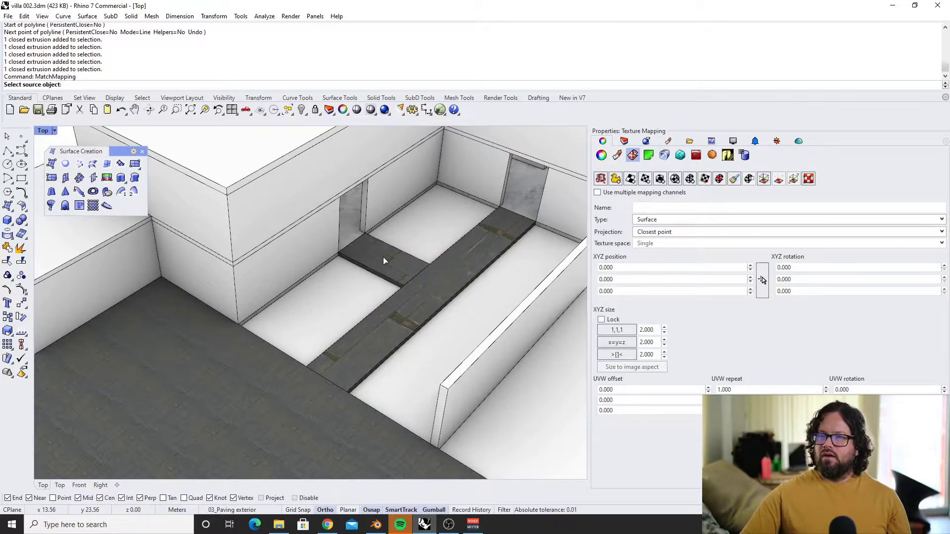
left_click(235, 376)
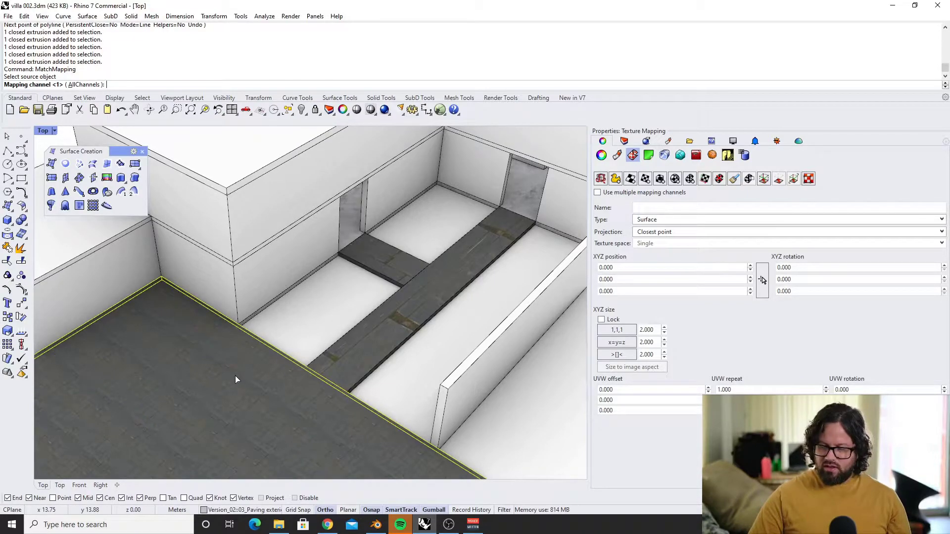
key("Return")
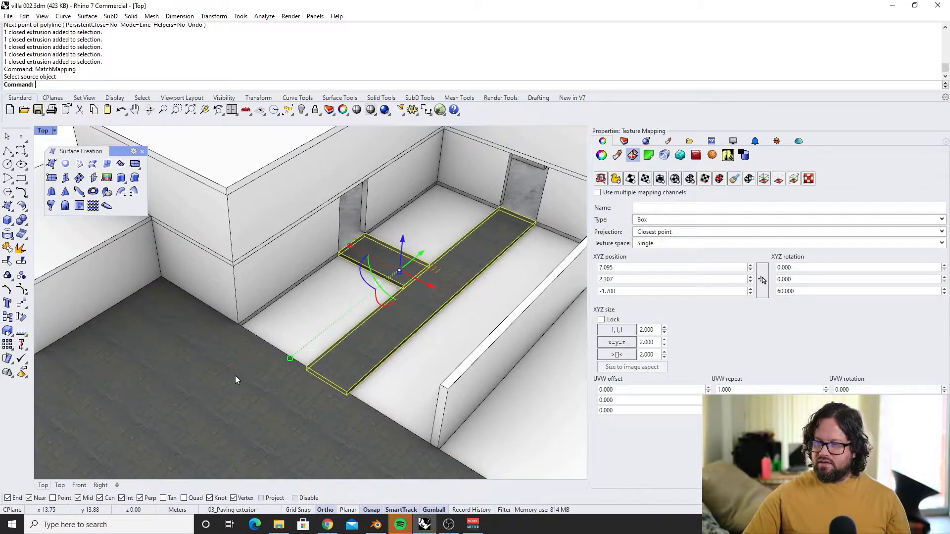
Select the villa's upper, ground-floor and low side wing wall volumes together with the door path slab
scroll(269, 372, "down", 4)
key("Escape")
scroll(338, 321, "up", 10)
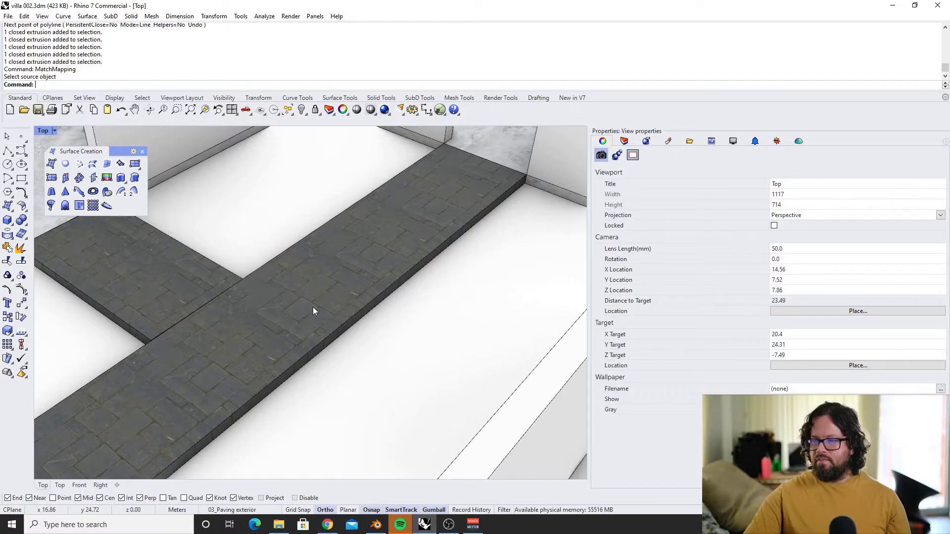
scroll(313, 311, "down", 8)
left_click(339, 325)
left_click(351, 297)
scroll(350, 293, "up", 8)
left_click(336, 293)
scroll(336, 297, "down", 8)
right_click_drag(415, 311, 375, 295)
scroll(375, 296, "up", 3)
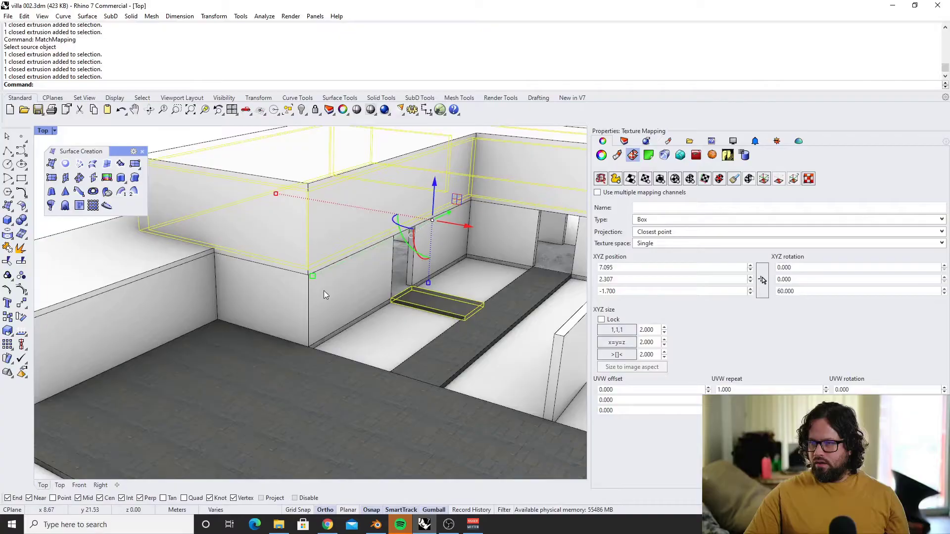
left_click(323, 290, "shift")
scroll(513, 240, "down", 5)
scroll(488, 221, "up", 2)
left_click(482, 223, "shift")
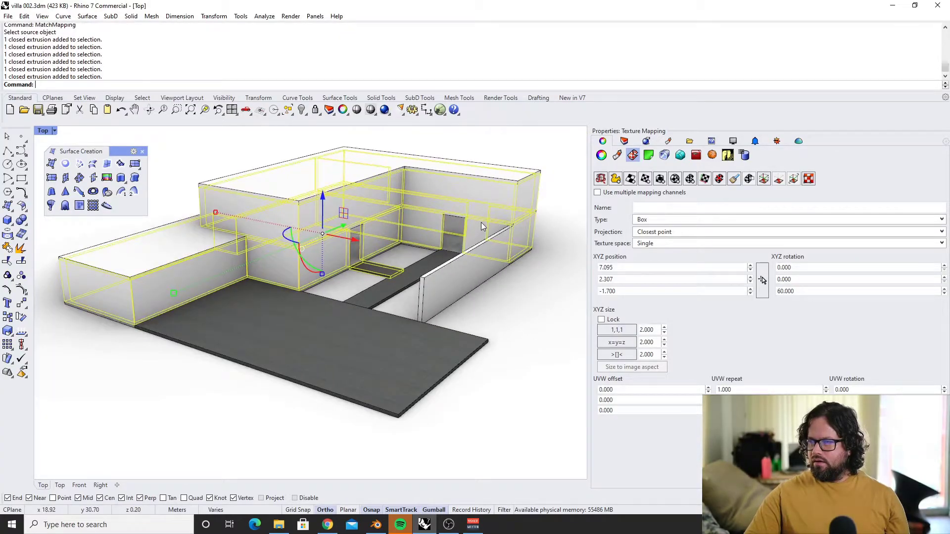
Change the 01_Walls layer material to Physically Based and open the file browser for its texture maps
left_click(624, 141)
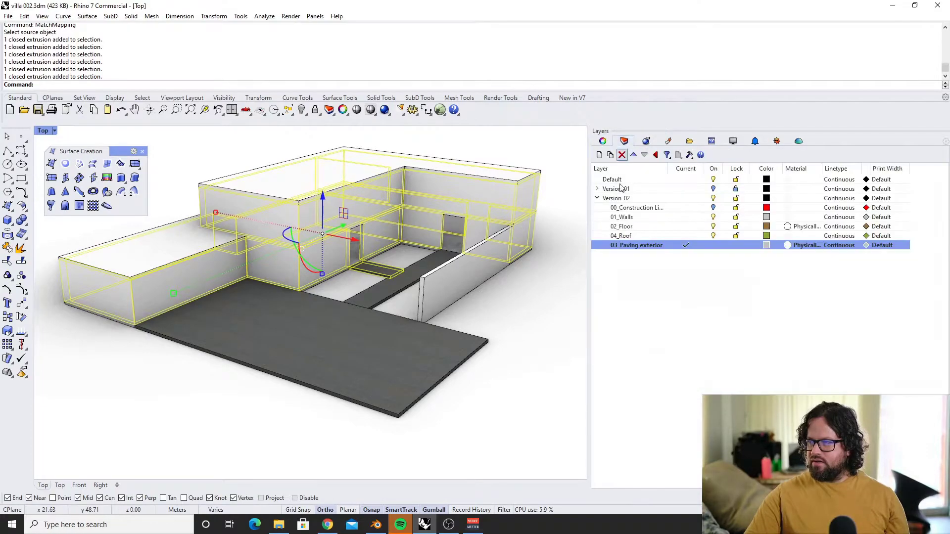
left_click(787, 218)
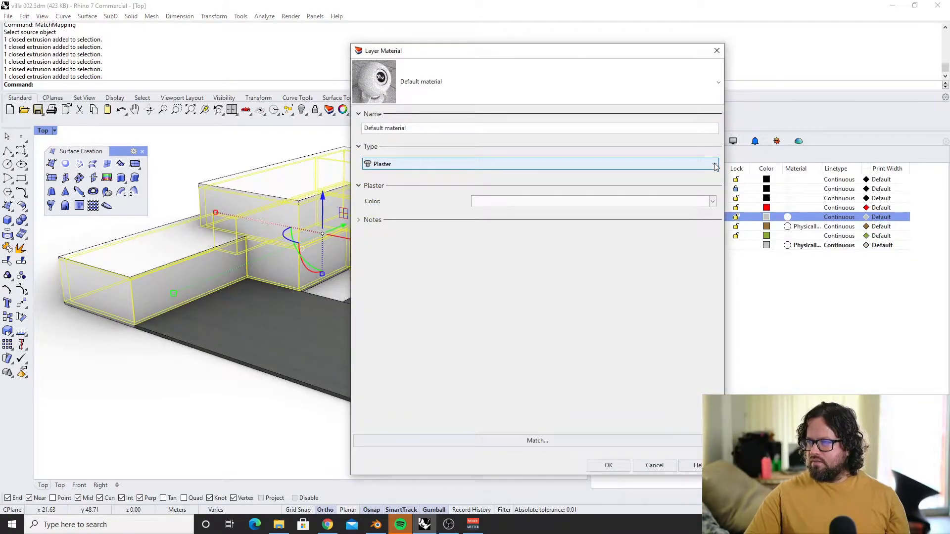
left_click(715, 167)
left_click(429, 236)
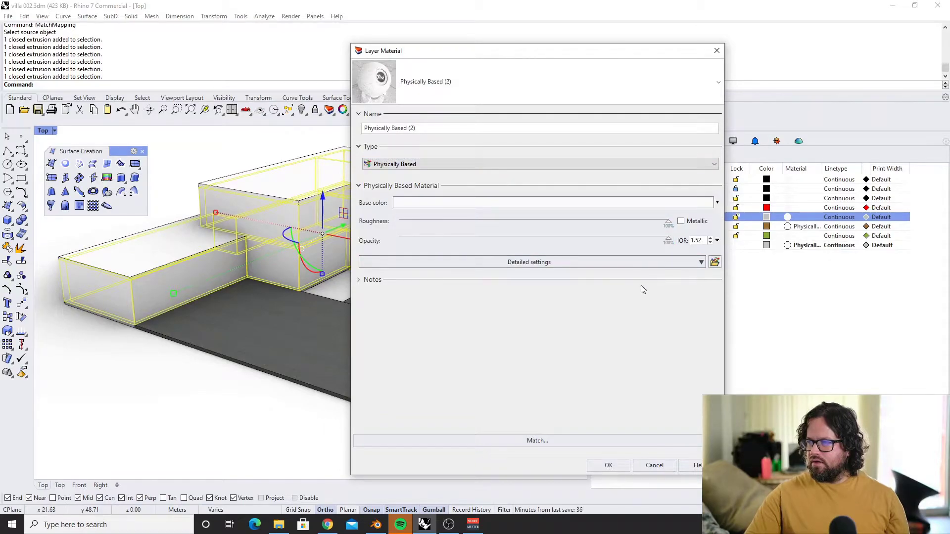
left_click(714, 262)
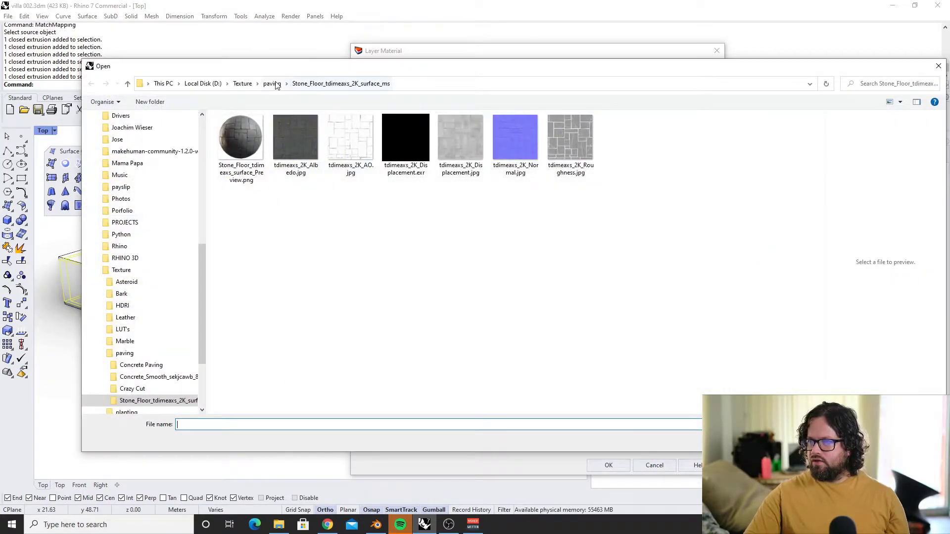
Assign sekjcawb_8K_Albedo.jpg from the Concrete_Smooth_sekjcawb_8K_surface_ms folder as the wall material's base color texture
left_click(276, 85)
double_click(299, 128)
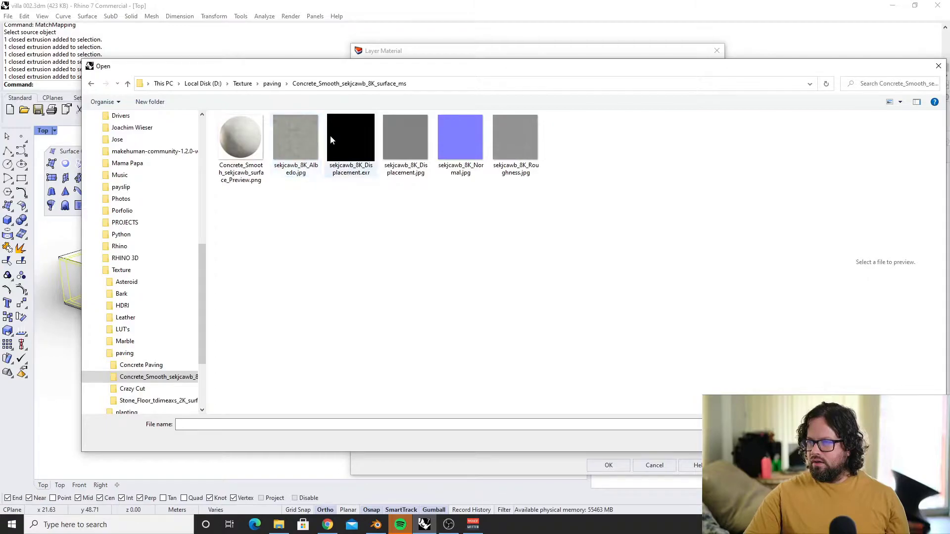
left_click(296, 141)
left_click(867, 439)
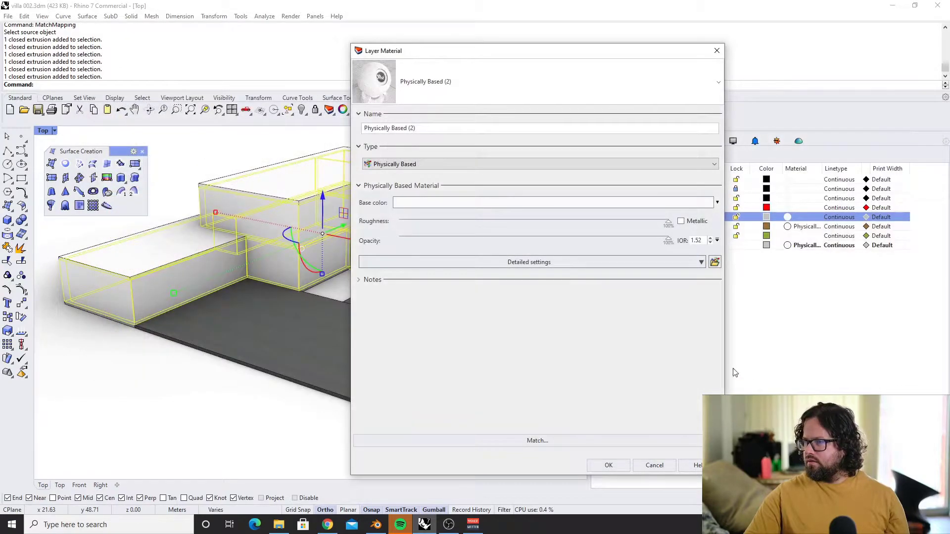
Assign sekjcawb_8K_Roughness.jpg as the wall material's roughness texture and leave the metallic texture unassigned
left_click(481, 335)
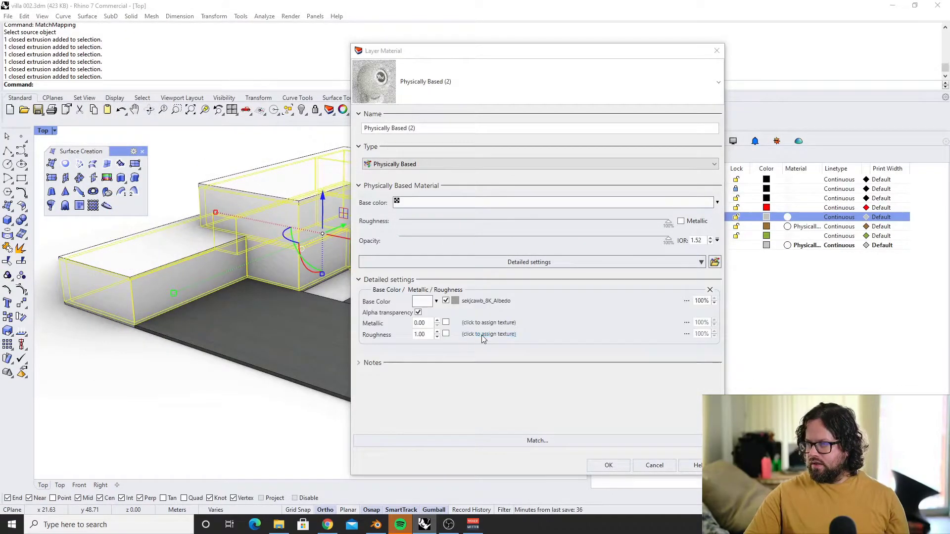
left_click(517, 139)
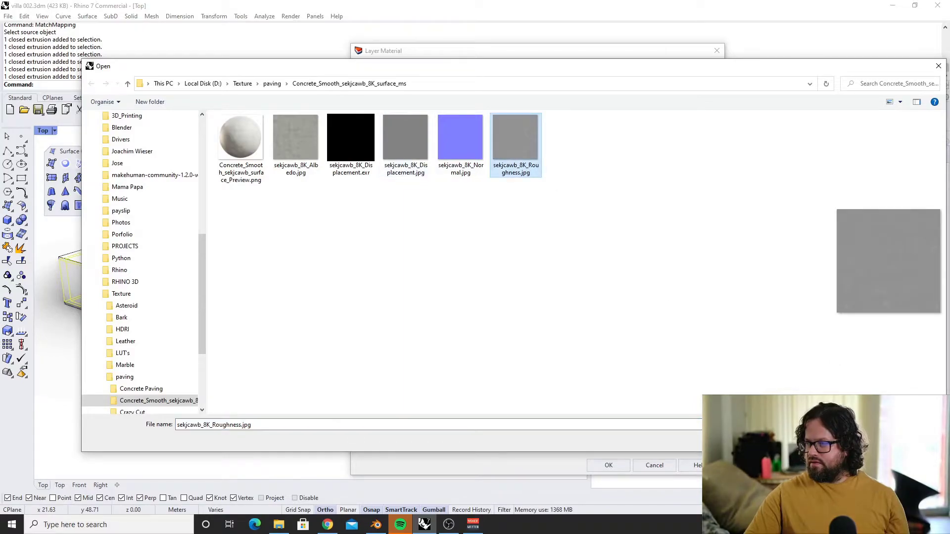
key("Return")
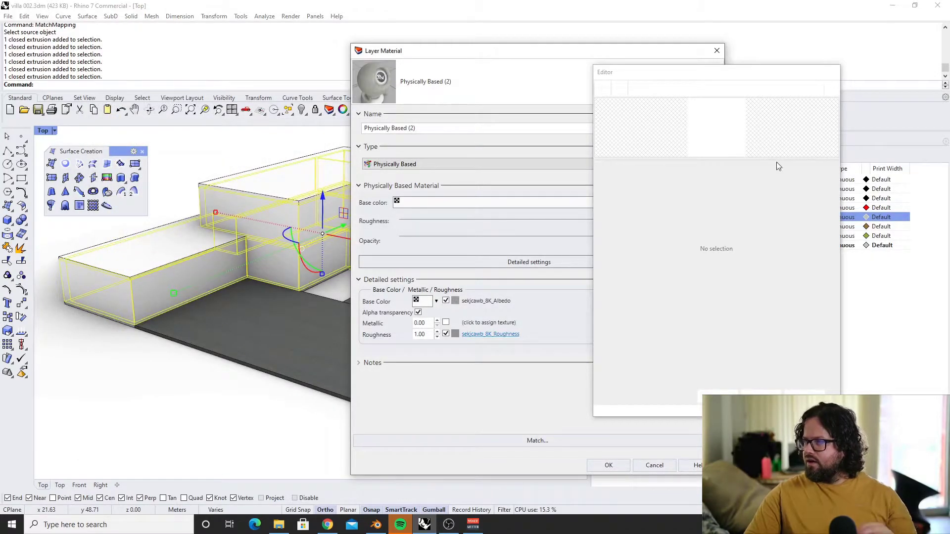
left_click(489, 323)
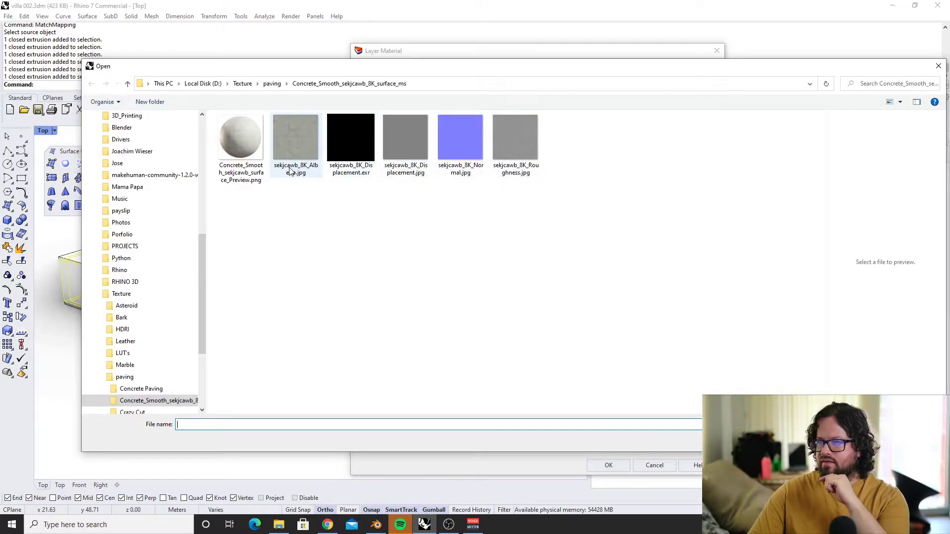
key("Escape")
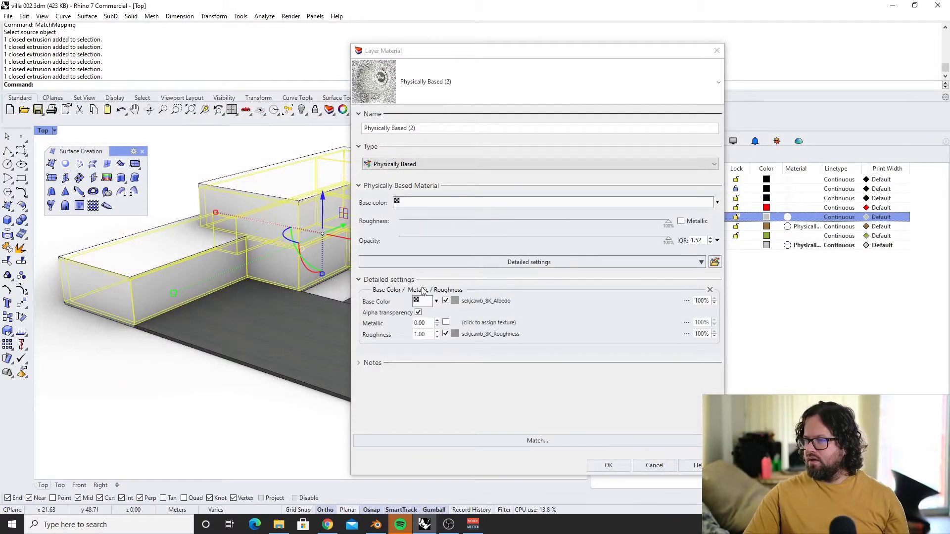
Assign sekjcawb_8K_Normal.jpg as the bump/normal map and apply the material to the 01_Walls layer
left_click(499, 363)
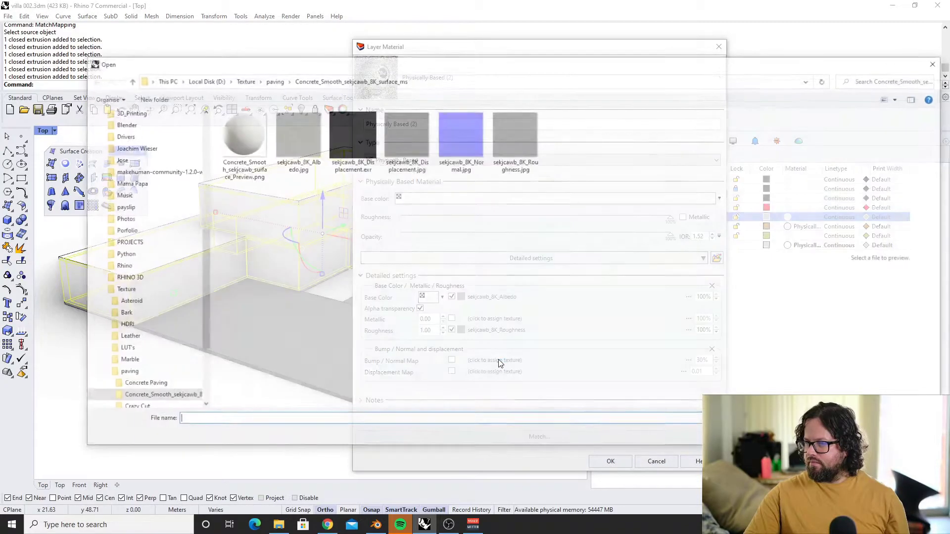
left_click(459, 142)
key("Return")
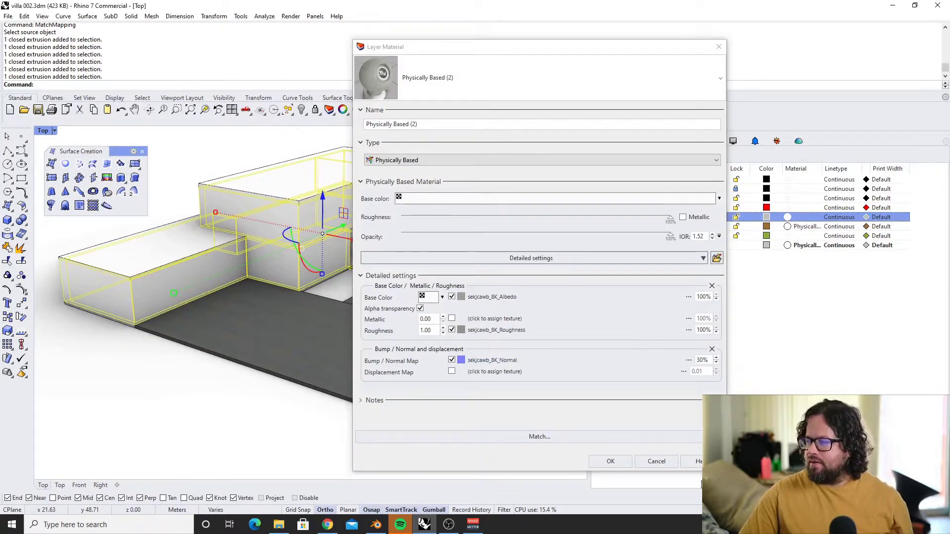
left_click(611, 461)
Inspect the concrete texture on the walls and select all objects on the 01_Walls layer
scroll(378, 188, "up", 5)
scroll(366, 207, "down", 5)
scroll(332, 200, "up", 8)
scroll(317, 211, "down", 3)
scroll(346, 211, "up", 3)
left_click(341, 217)
scroll(322, 267, "down", 5)
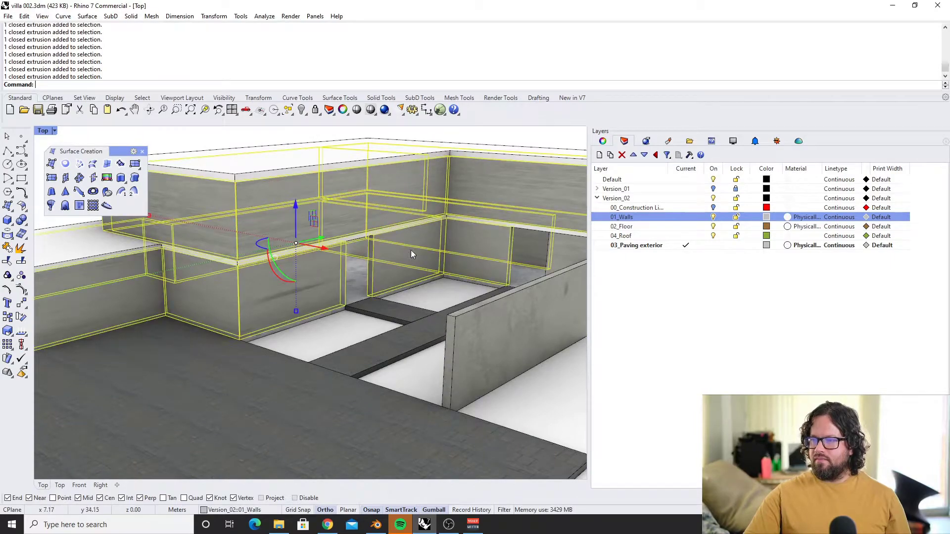
right_click(641, 218)
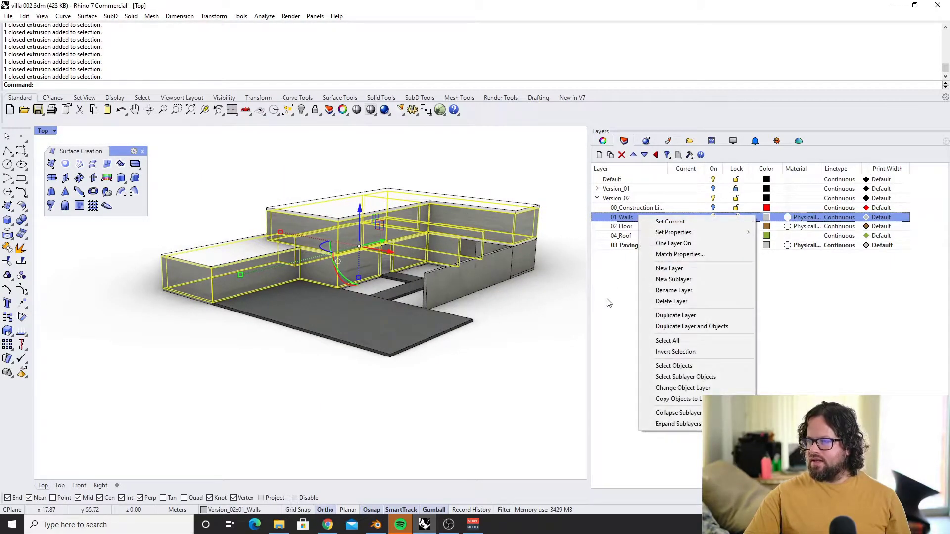
left_click(684, 366)
scroll(431, 319, "up", 8)
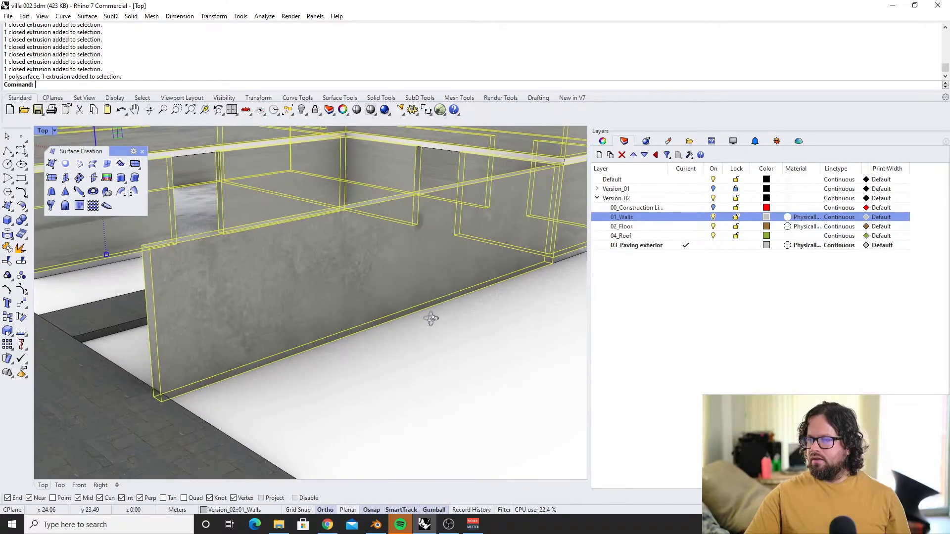
right_click_drag(431, 320, 436, 323)
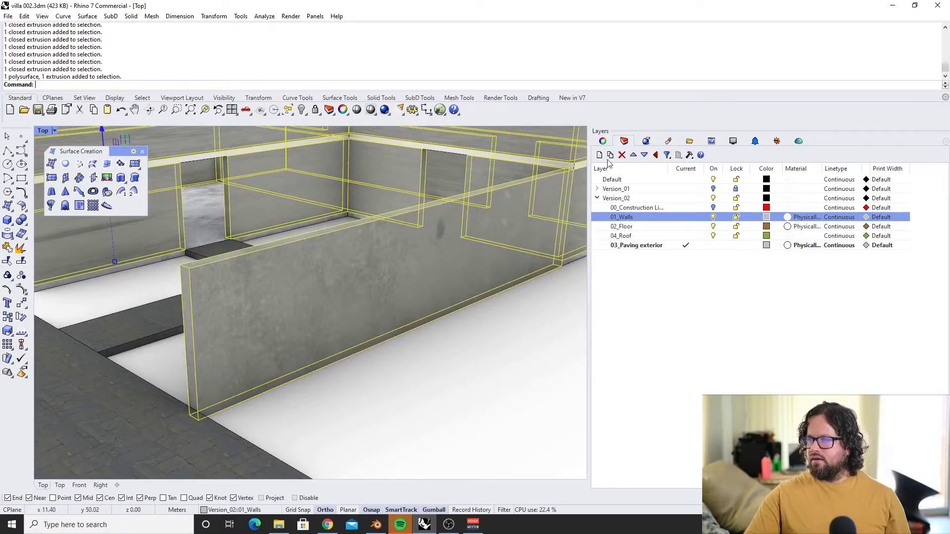
left_click(602, 141)
left_click(660, 178)
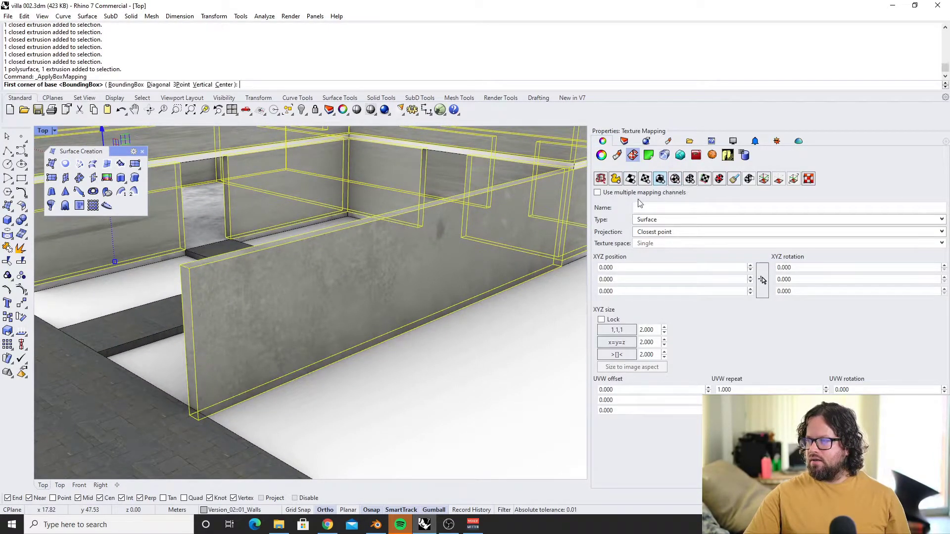
key("Escape")
Match the texture mapping of the selected walls to the exterior paving slab with MatchMapping
scroll(422, 275, "down", 10)
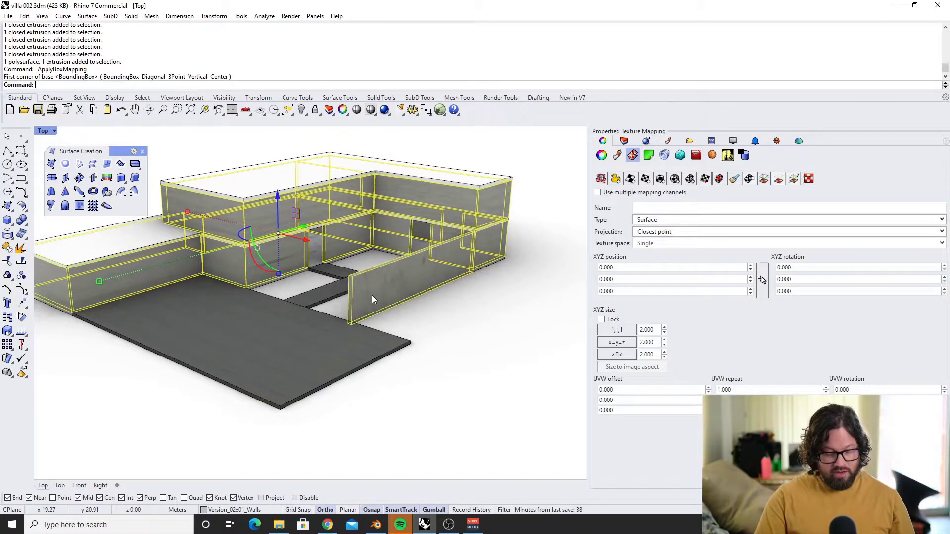
type("MatchMapping")
key("Return")
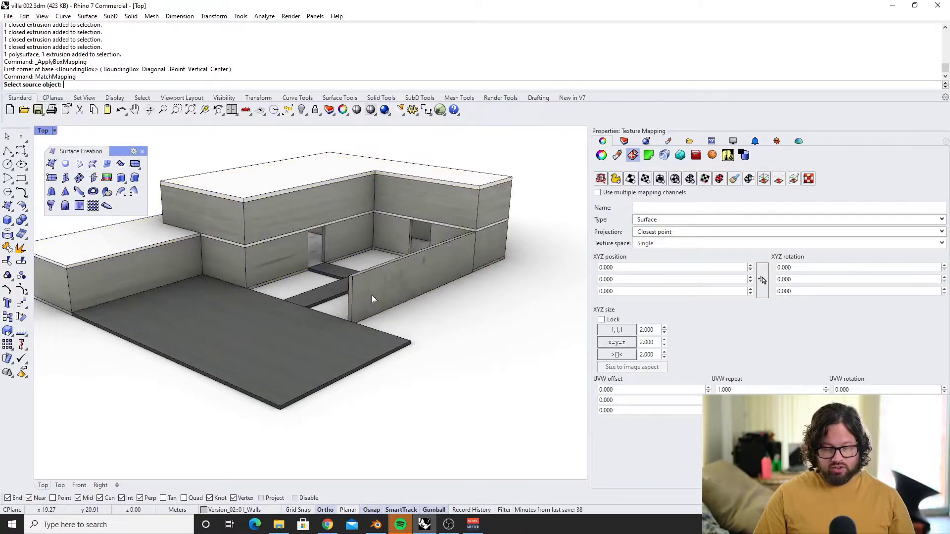
left_click(312, 361)
scroll(387, 243, "up", 10)
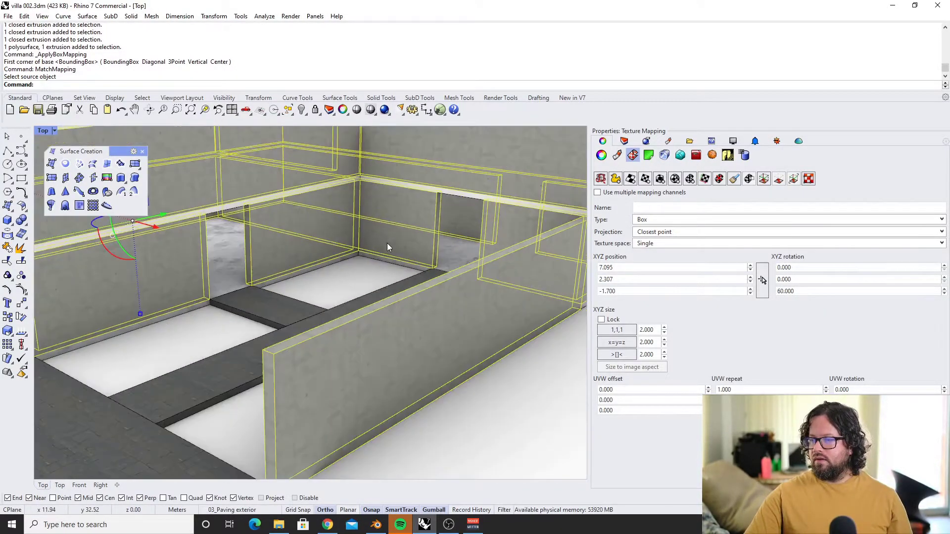
key("Escape")
scroll(423, 213, "down", 10)
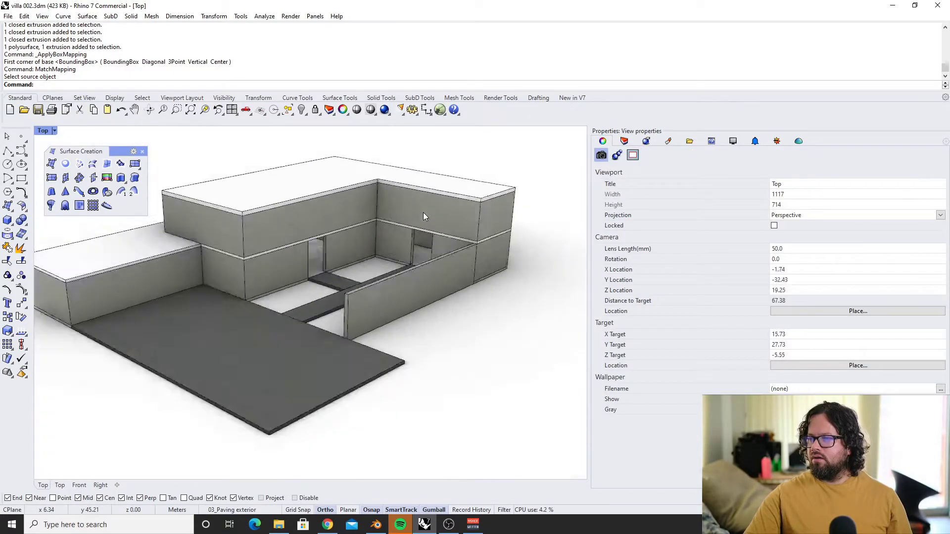
scroll(358, 210, "up", 10)
left_click(338, 165)
scroll(331, 164, "down", 8)
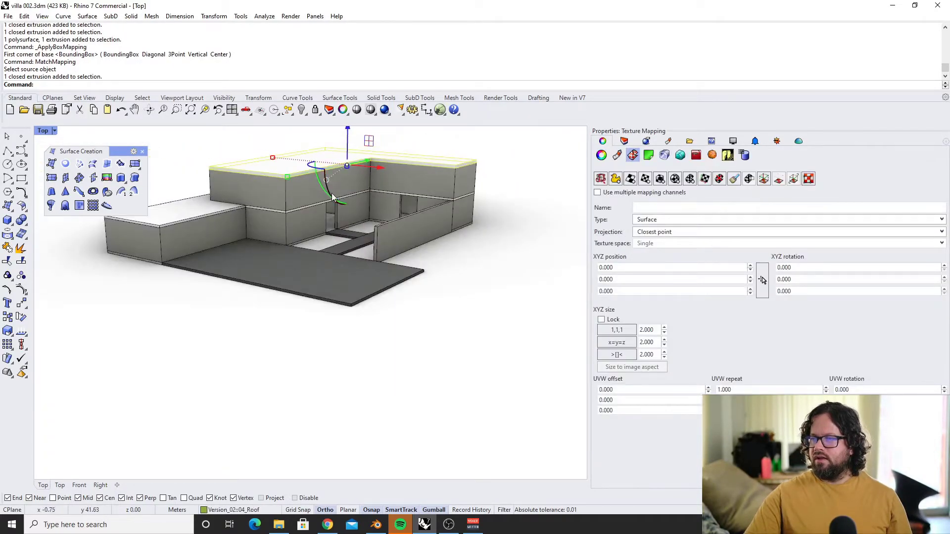
scroll(343, 172, "up", 4)
key("Escape")
left_click(624, 141)
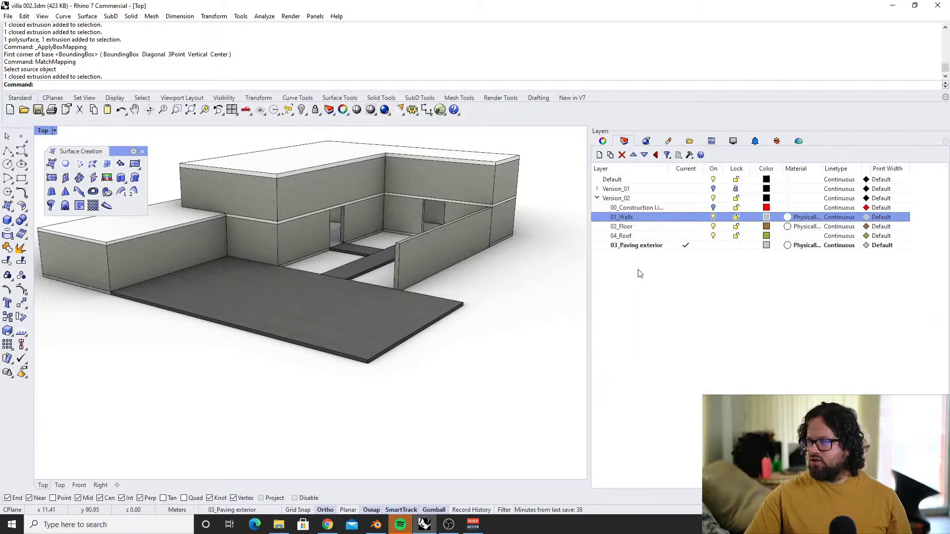
left_click(839, 237)
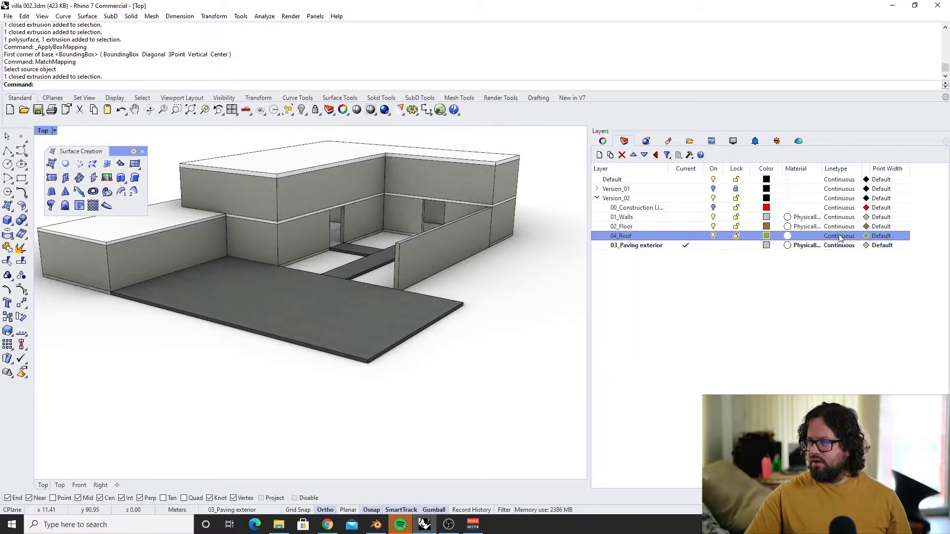
left_click(788, 236)
left_click(716, 160)
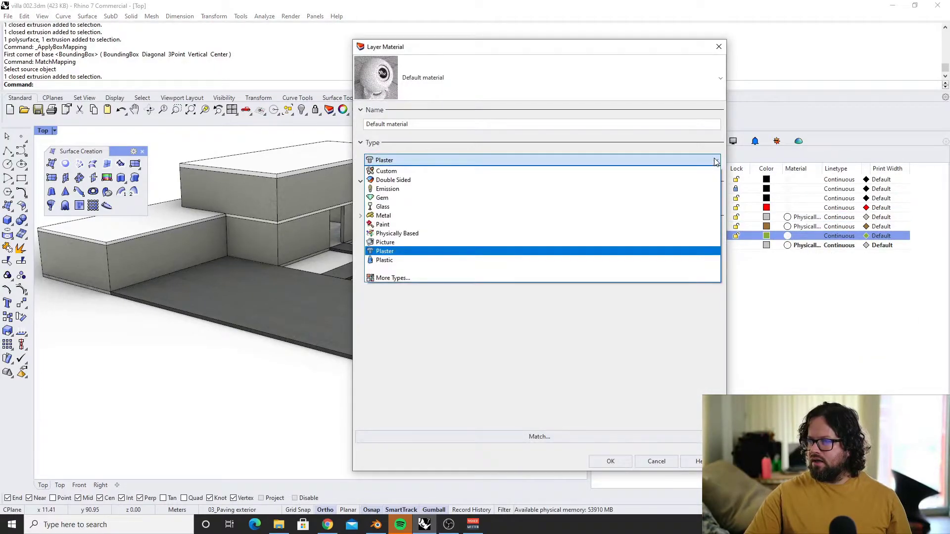
left_click(716, 160)
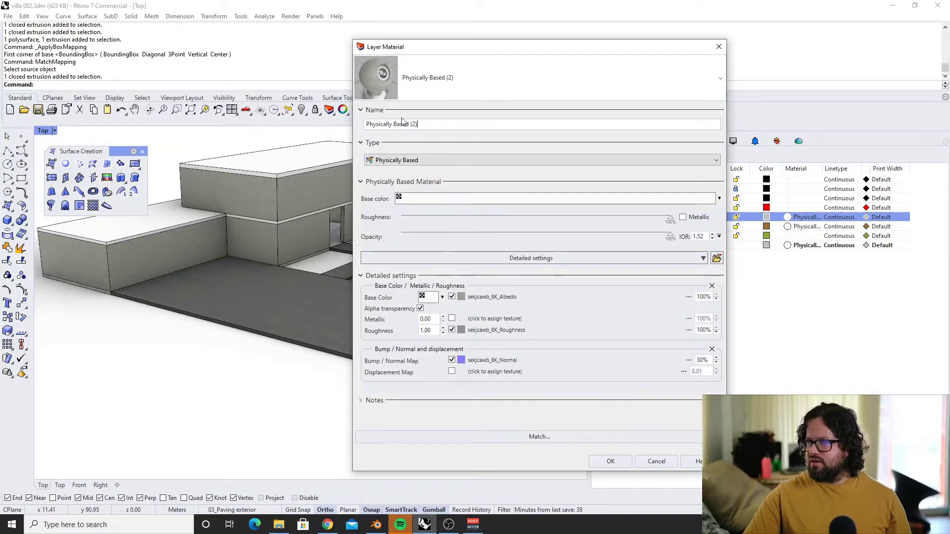
Rename the layer materials to Concrete for the walls, Marble for the floor and Slate Paving for the exterior paving
triple_click(424, 125)
key("BackSpace")
type("Concrete")
left_click(612, 462)
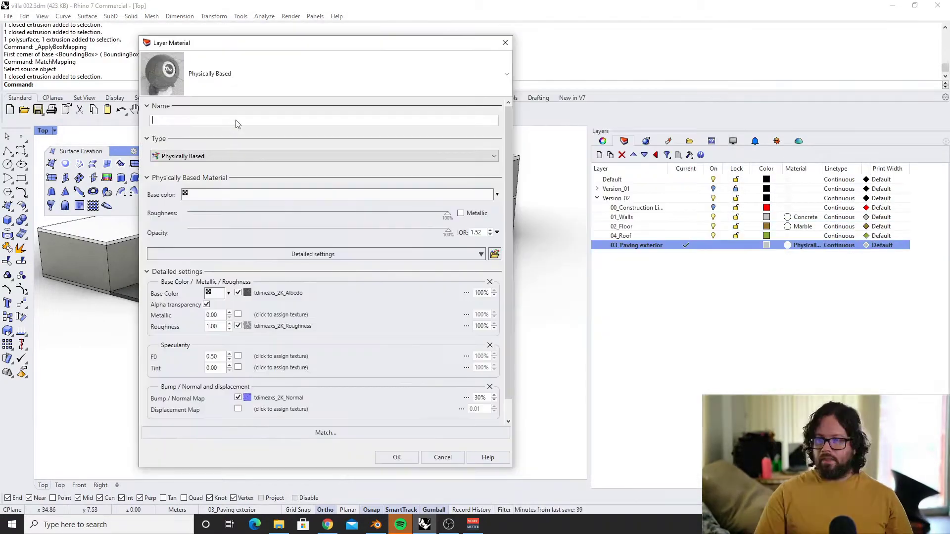
type("Slate paving")
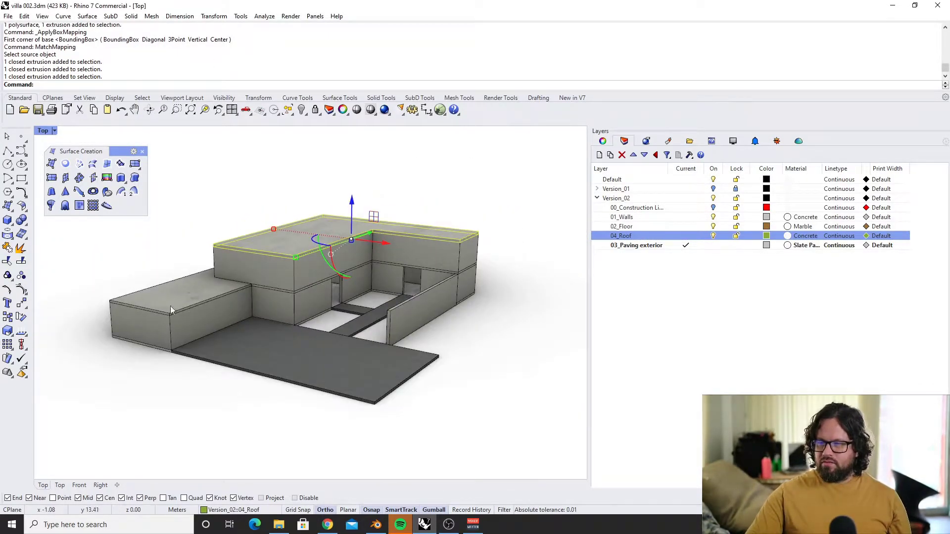
Use MatchMapping to unify the texture mapping of both roof slabs and the objects on the 01_Walls layer
left_click(175, 296, "shift")
key("Return")
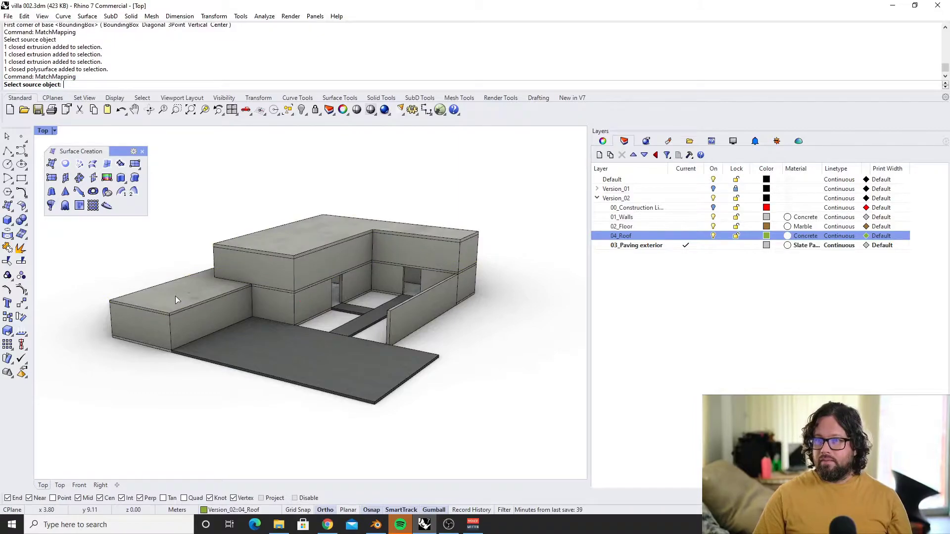
scroll(326, 283, "up", 5)
left_click(327, 269)
key("Return")
scroll(326, 266, "down", 5)
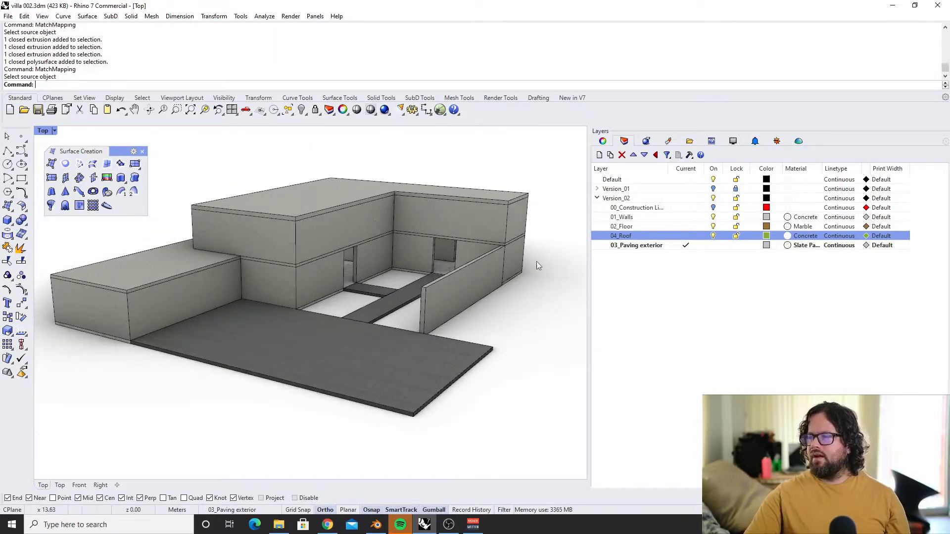
right_click(652, 220)
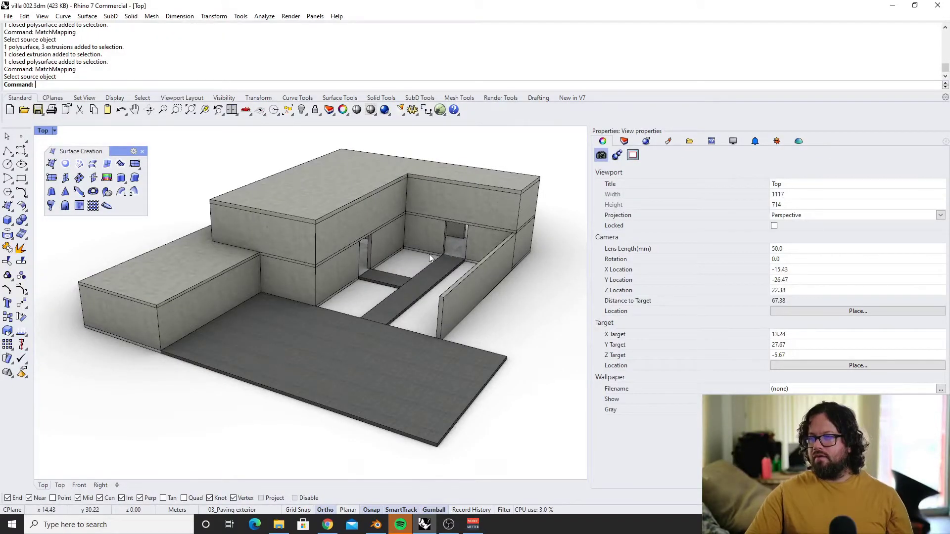
Create a new layer named 05_Grass
left_click(624, 141)
left_click(599, 155)
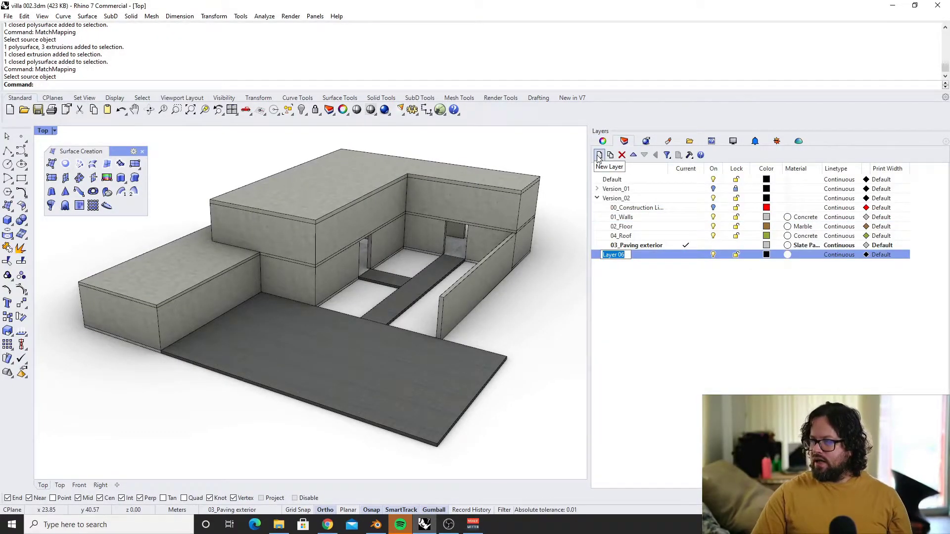
type("05_Grass")
left_click(694, 308)
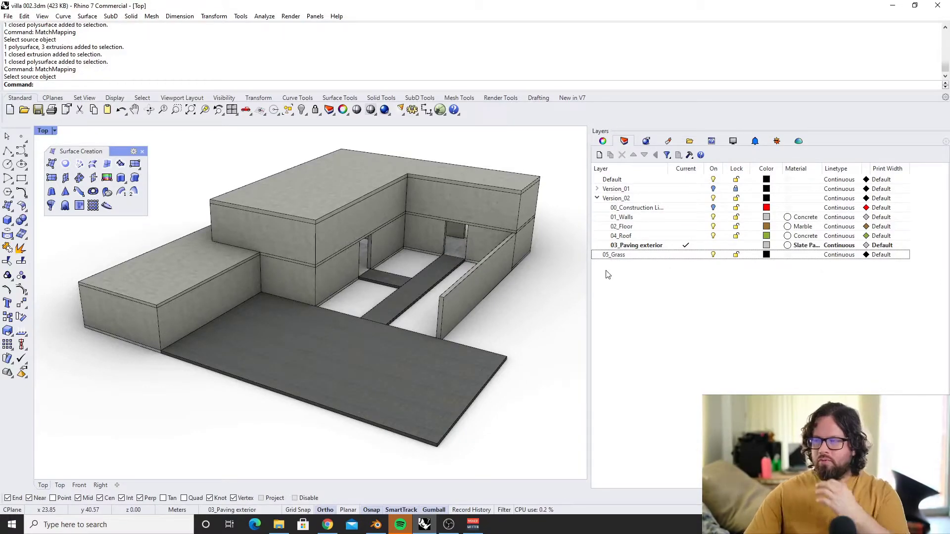
Try to nest the 05_Grass layer under Version_02, undoing the layer move and returning it to the top level
left_click(621, 256)
left_click_drag(621, 260, 623, 199)
key("ctrl+z")
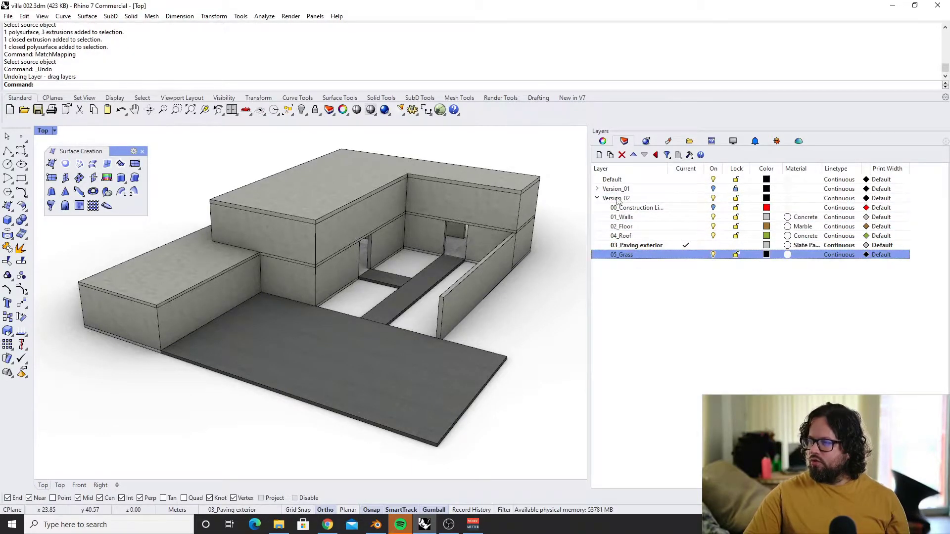
left_click(656, 155)
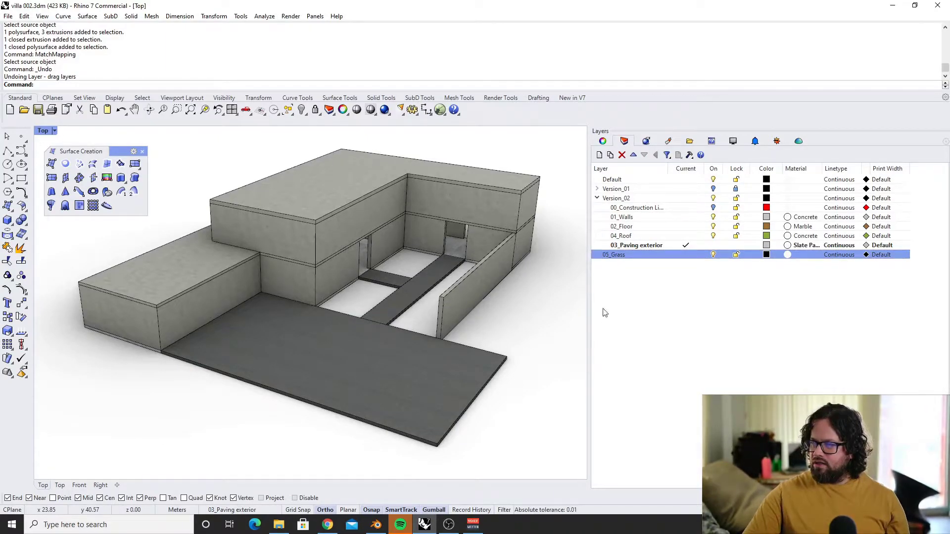
Make 05_Grass the current layer inside Version_02 and set its color to light green
double_click(613, 256)
left_click(765, 255)
left_click(788, 270)
left_click_drag(779, 299, 777, 286)
left_click(780, 386)
Create a four-corner surface filling the courtyard opening between the house wall, the front paving and the two paved walkways
scroll(441, 280, "up", 8)
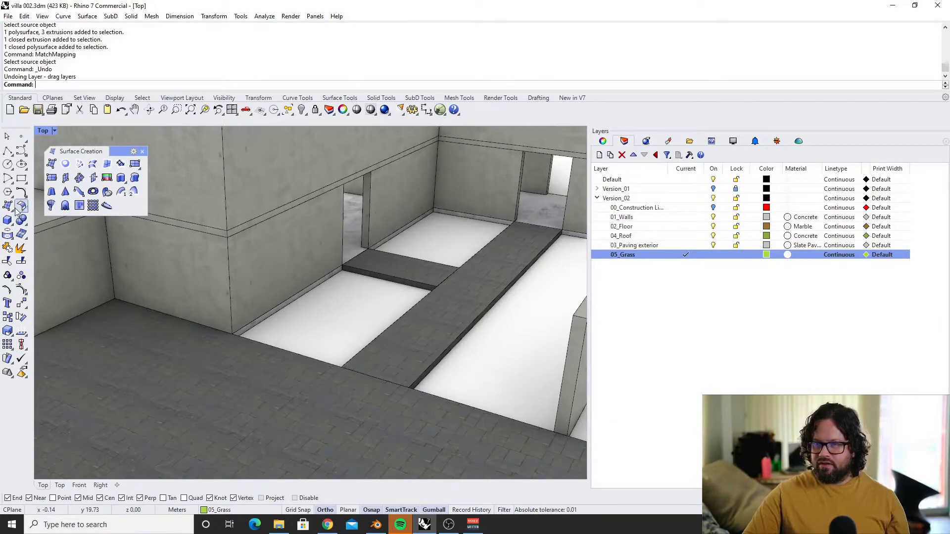
left_click(52, 165)
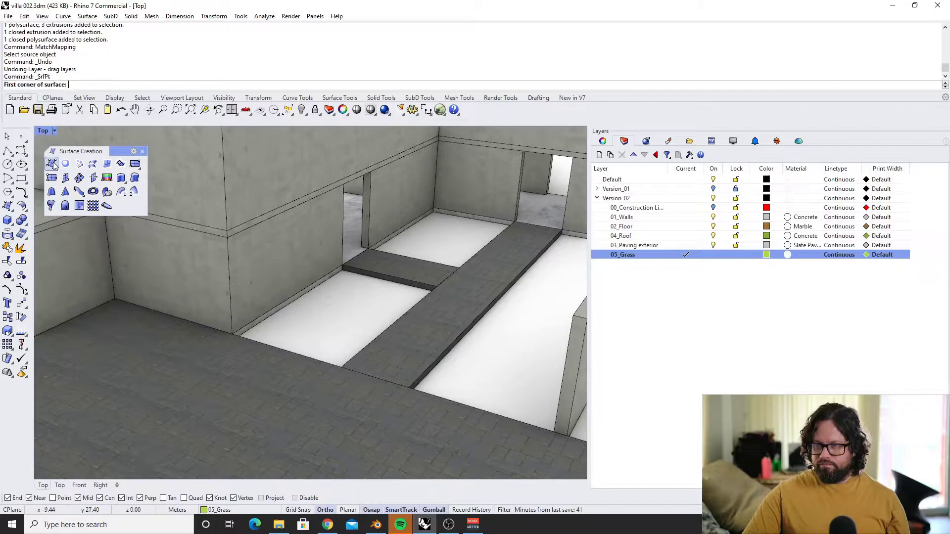
left_click(230, 333)
left_click(342, 267)
left_click(436, 286)
left_click(342, 367)
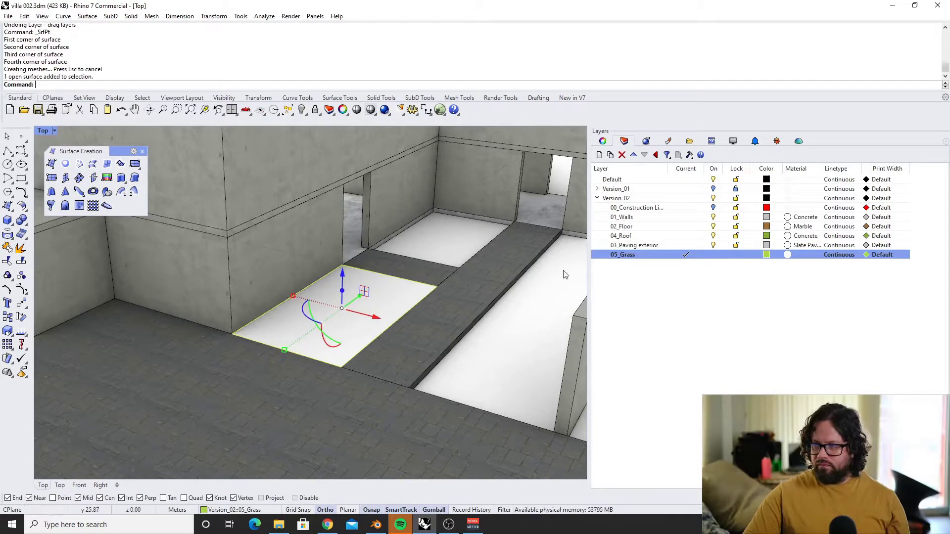
Name the 05_Grass layer's material Grass and set its type to Physically Based
left_click(788, 256)
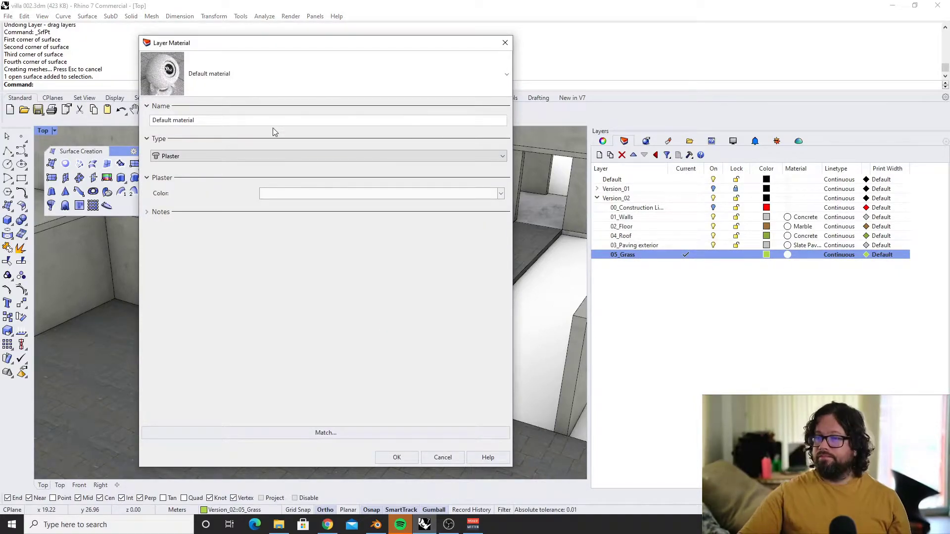
key("ctrl+BackSpace")
key("ctrl+BackSpace")
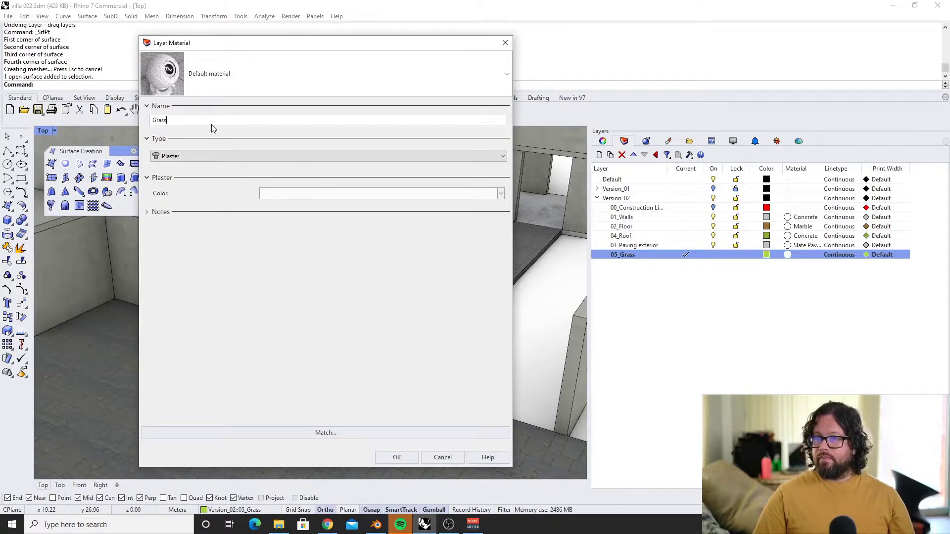
type("Grass")
left_click(500, 157)
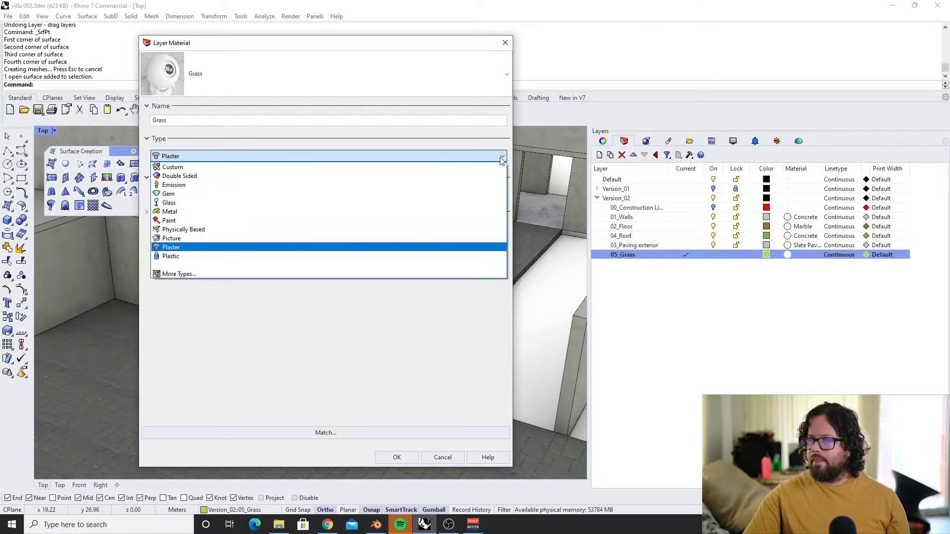
left_click(186, 229)
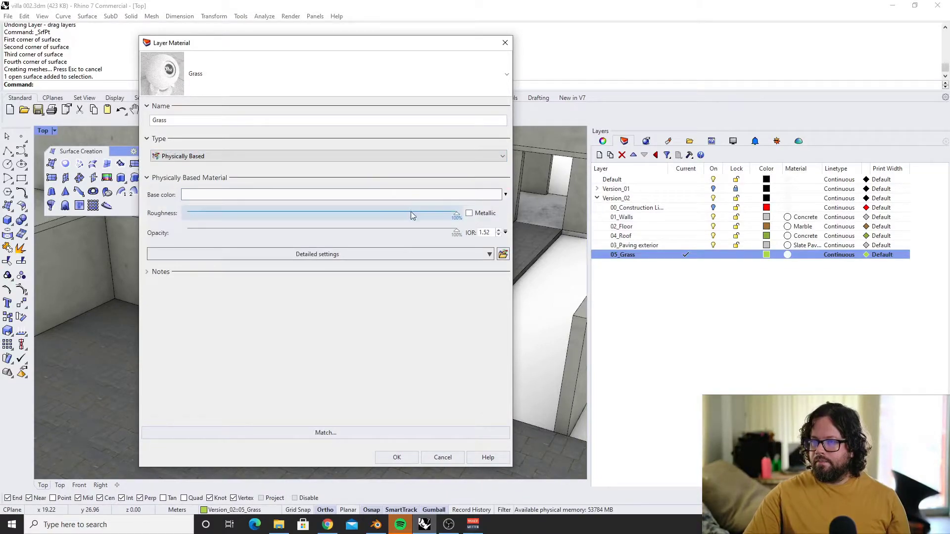
Assign Grass.jpg from the planting texture folder as the Grass material's base color texture and apply the material
left_click(505, 196)
left_click(546, 238)
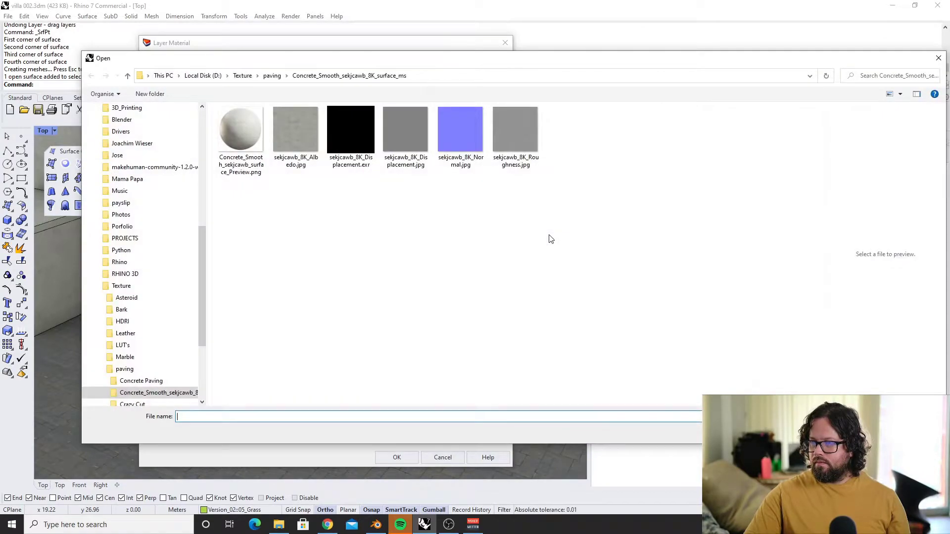
left_click(269, 75)
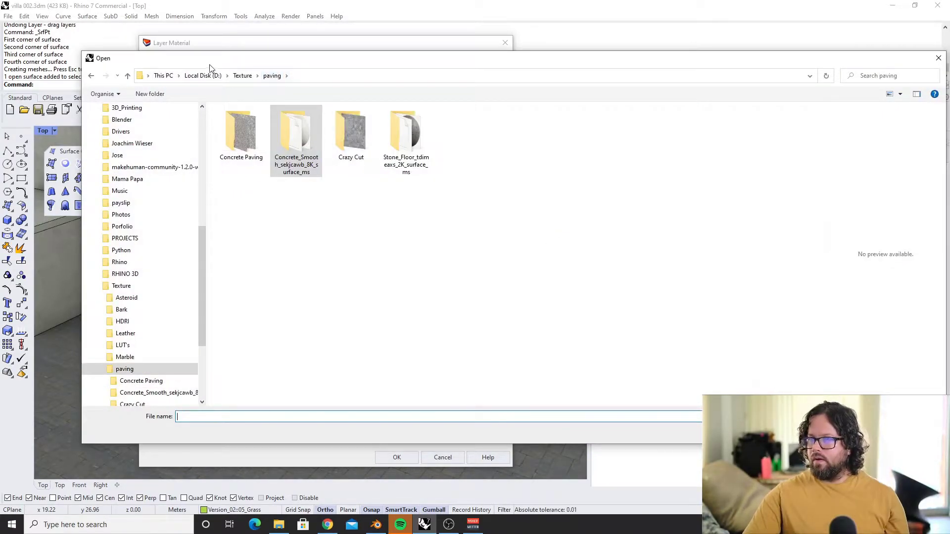
left_click(242, 75)
double_click(625, 132)
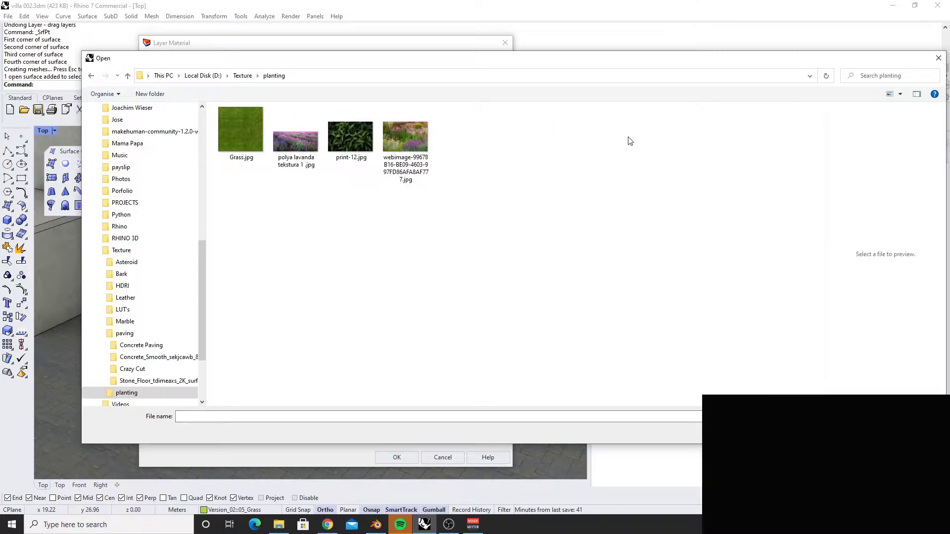
left_click(241, 141)
double_click(243, 131)
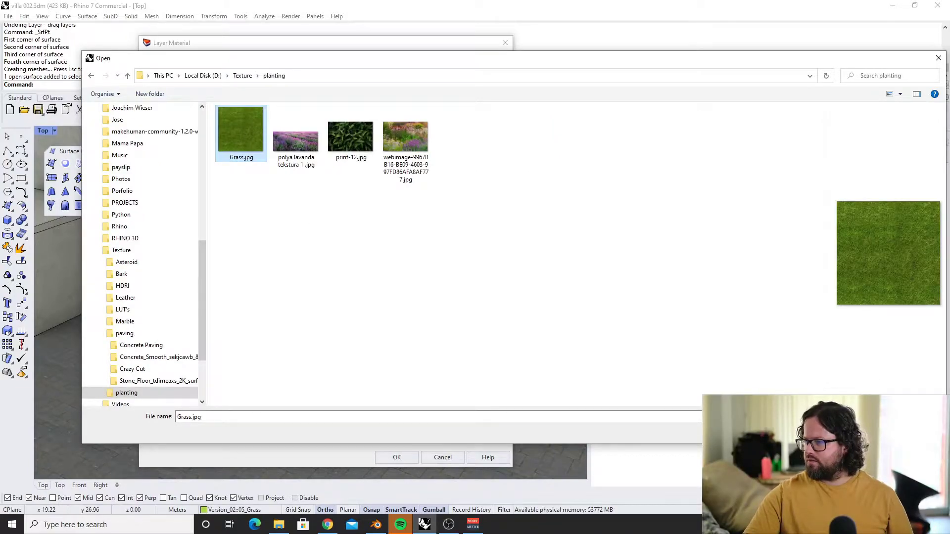
left_click_drag(234, 47, 578, 43)
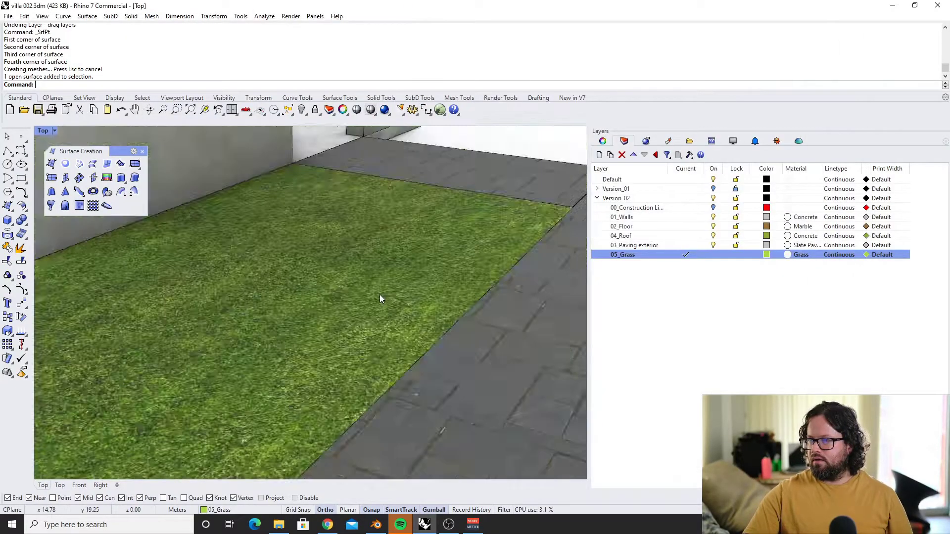
Match the front grass surface's texture mapping to that of the adjacent paved walkway
scroll(379, 295, "down", 6)
left_click(373, 267)
type("MatchMapping")
key("Return")
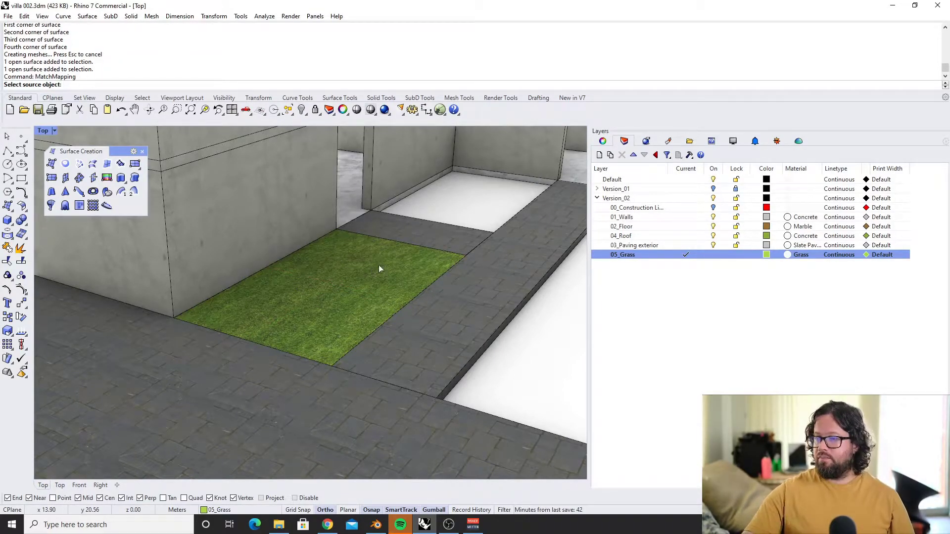
left_click(452, 291)
key("Return")
right_click_drag(452, 290, 382, 301)
scroll(366, 326, "down", 7)
scroll(382, 302, "up", 5)
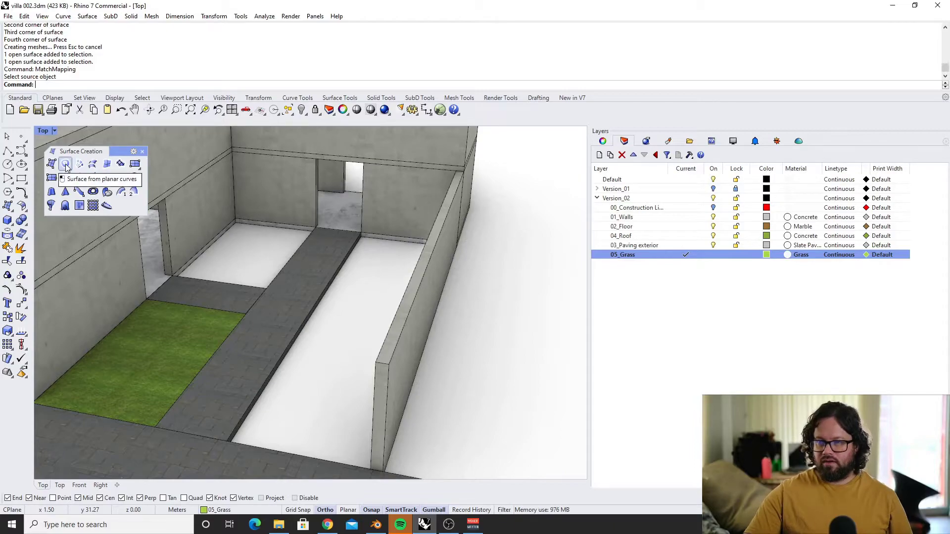
left_click(22, 179)
scroll(198, 268, "up", 3)
key("Escape")
mouse_move(370, 307)
right_mouse_down()
mouse_move(392, 310)
mouse_move(369, 306)
right_mouse_up()
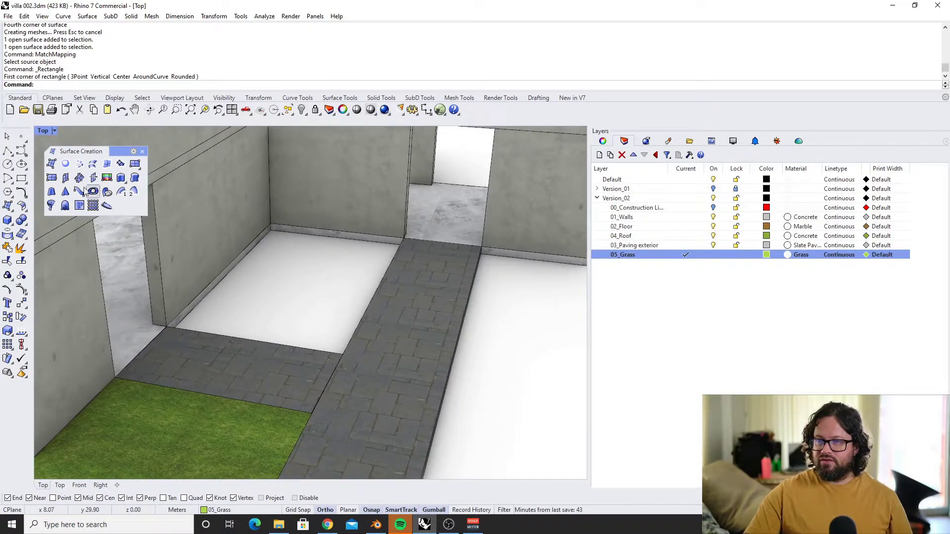
left_click(65, 163)
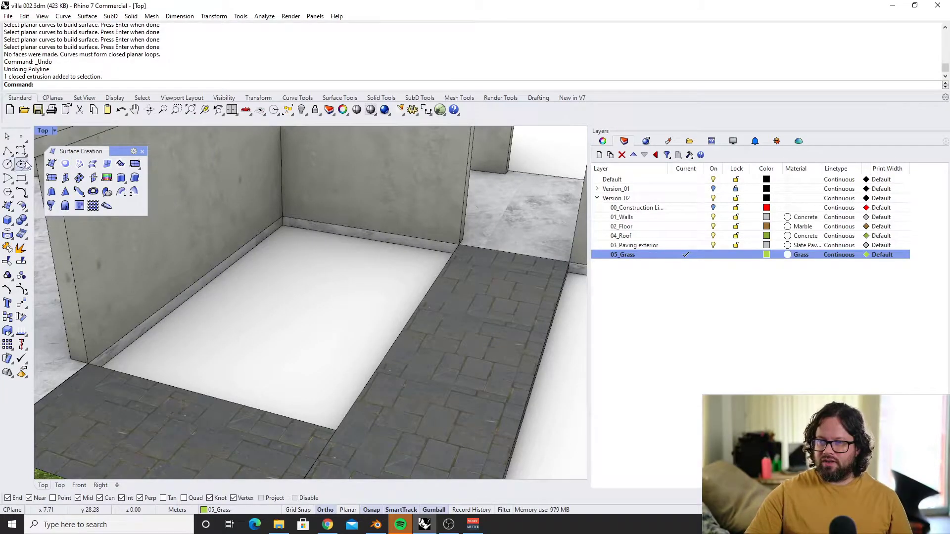
left_click(430, 285)
key("Escape")
Draw a line along the main walkway's edge from the back wall corner to the crossing walkway's corner
left_click(8, 151)
left_click(460, 244)
left_click(336, 430)
key("Return")
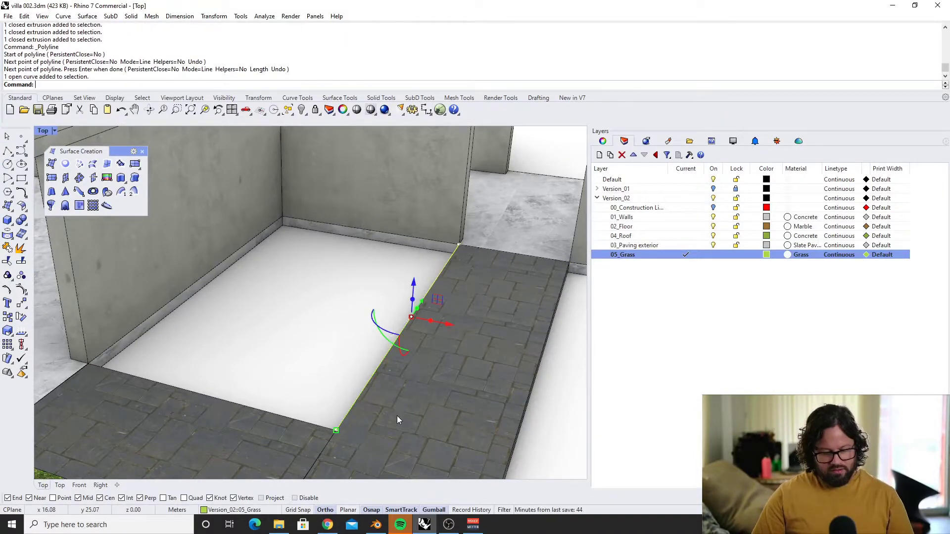
Join the new line with the crossing walkway's edge and the two wall base edges into one closed curve around the rear opening
type("join")
key("Return")
left_click(290, 417)
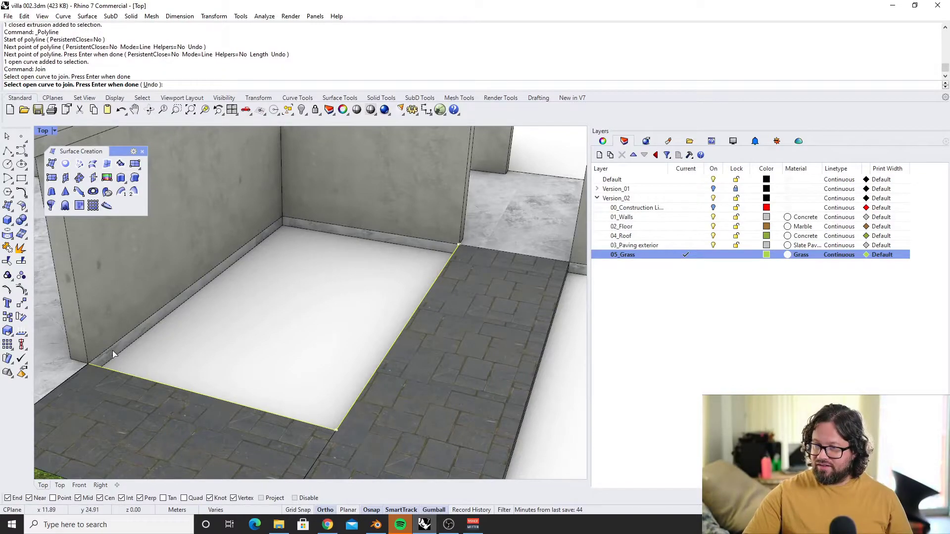
left_click(132, 326)
left_click(179, 354)
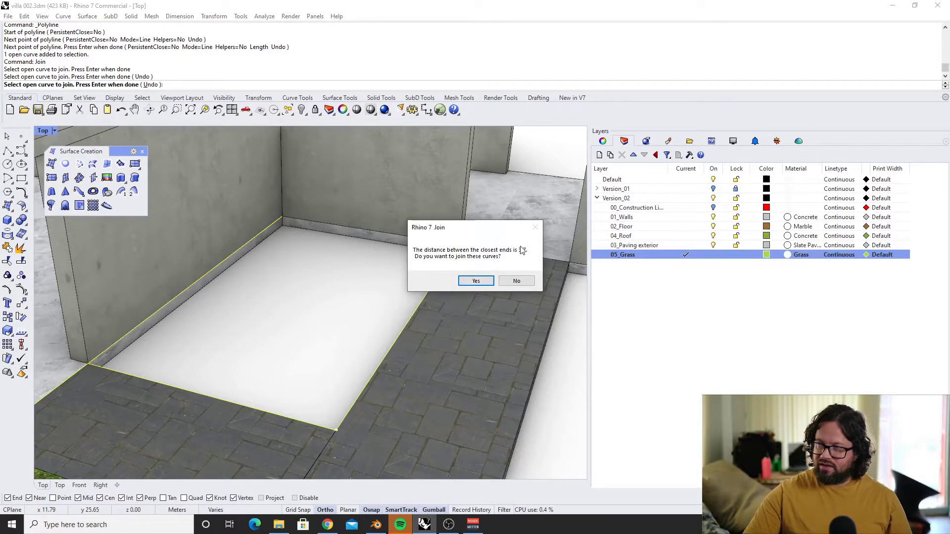
left_click(516, 280)
left_click(121, 360)
left_click(142, 386)
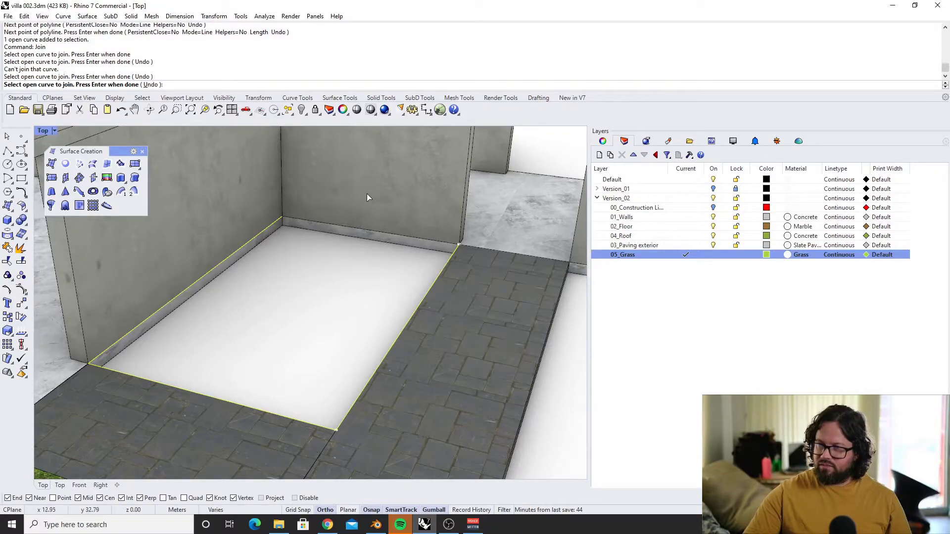
left_click(338, 232)
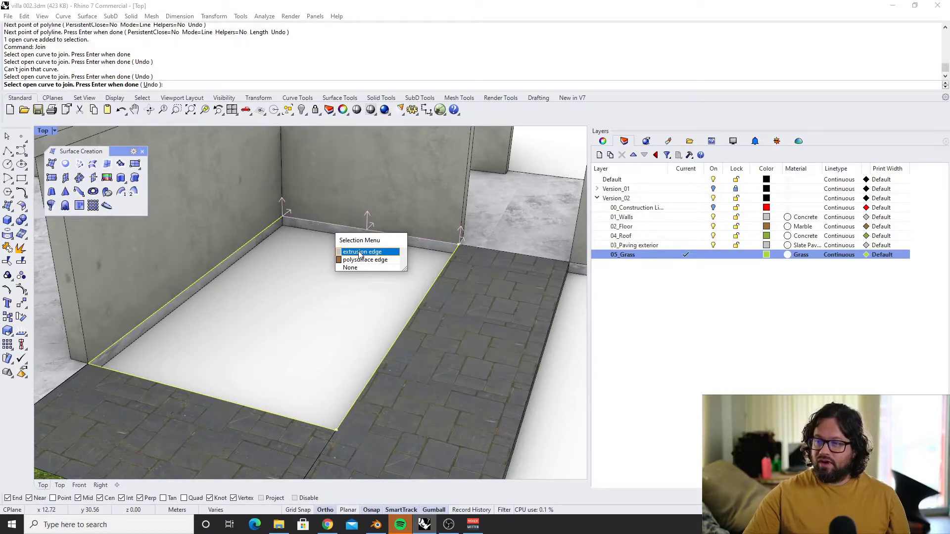
left_click(360, 251)
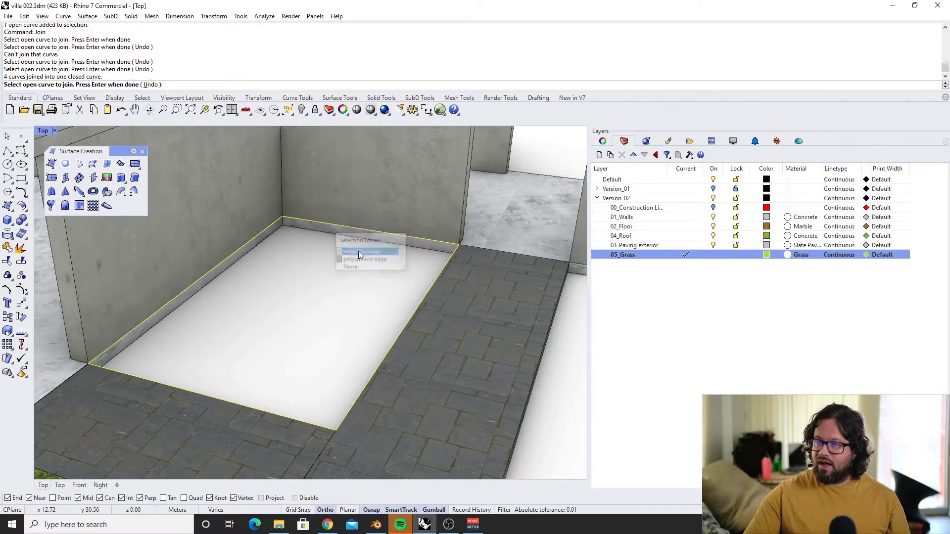
key("Return")
Create a planar grass surface from the closed curve and match its texture mapping to a neighbouring courtyard surface
left_click(66, 165)
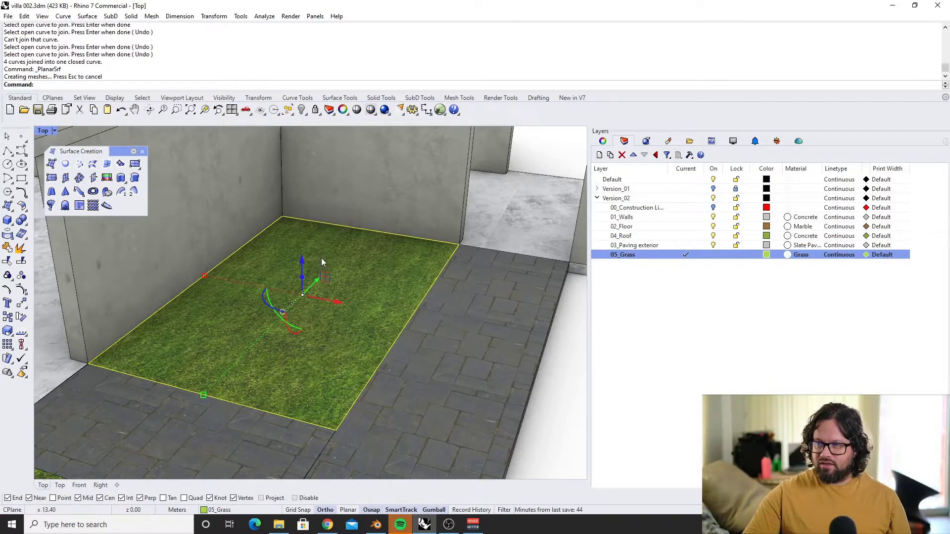
scroll(304, 281, "down", 2)
type("Mayt")
key("BackSpace")
key("BackSpace")
key("BackSpace")
key("BackSpace")
type("Mat")
key("Return")
left_click(213, 390)
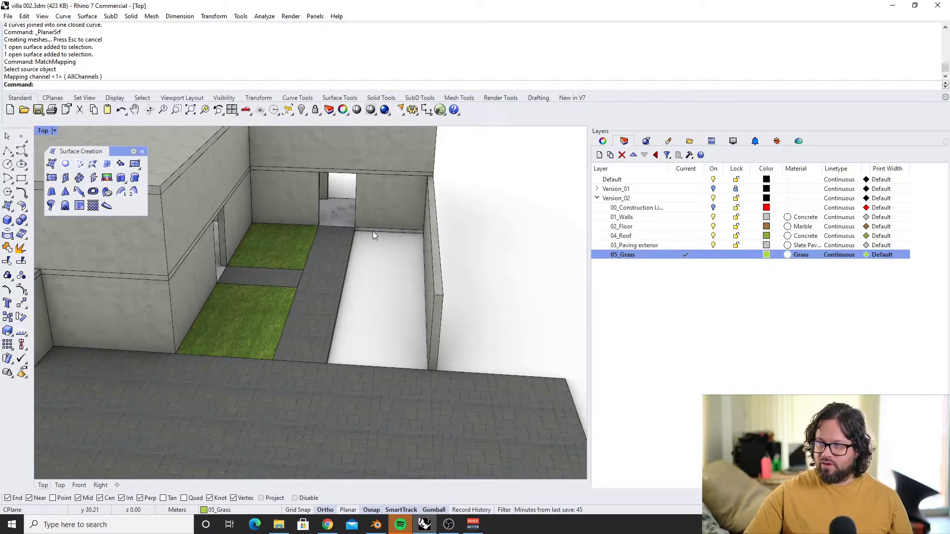
Draw a line along the walkway's outer edge from the back wall corner to the front paving
scroll(299, 249, "down", 5)
right_click_drag(299, 248, 471, 415)
scroll(471, 415, "up", 5)
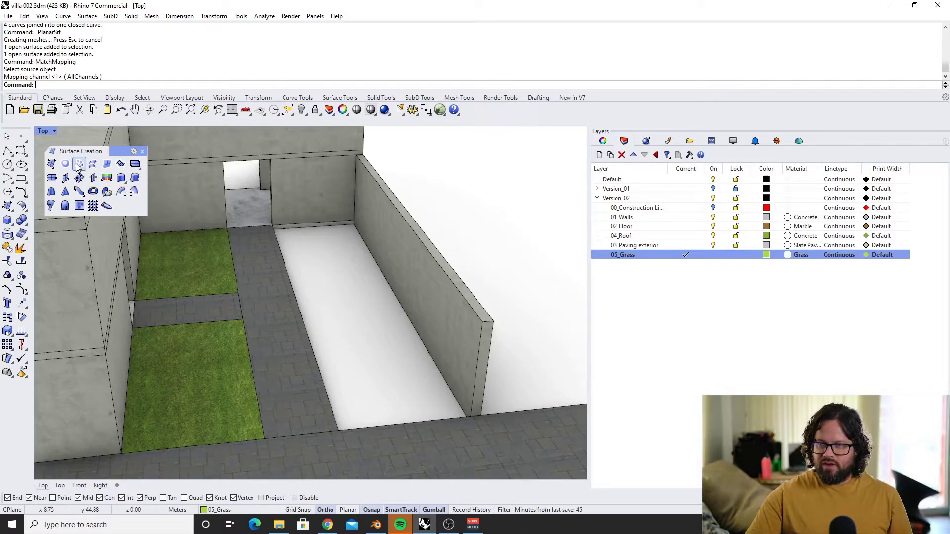
scroll(262, 243, "down", 5)
mouse_move(280, 258)
right_mouse_down()
mouse_move(357, 254)
mouse_move(285, 265)
right_mouse_up()
scroll(285, 266, "up", 5)
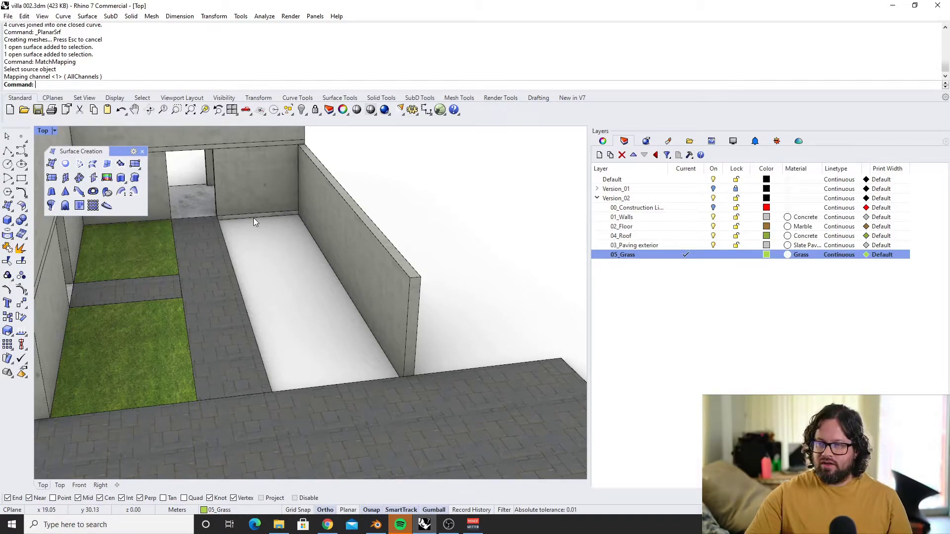
left_click(7, 151)
scroll(209, 232, "up", 5)
left_click(229, 189)
scroll(229, 189, "down", 5)
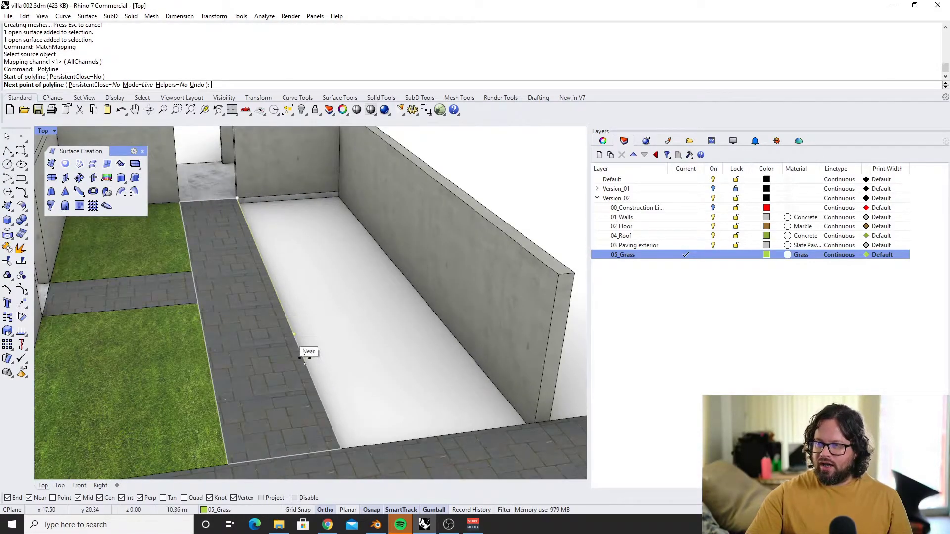
left_click(339, 449)
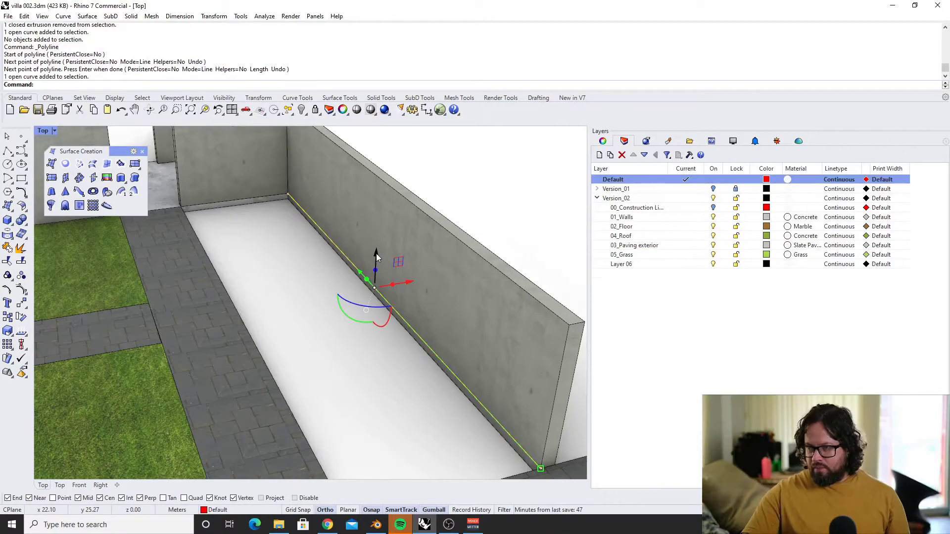
Raise the line along the base of the freestanding side wall by 0.5 m
left_click_drag(376, 256, 377, 238)
key("ctrl+z")
type("0.5")
key("Return")
Move the corner end of the back wall line up to the end of the raised side wall line
left_click(262, 212)
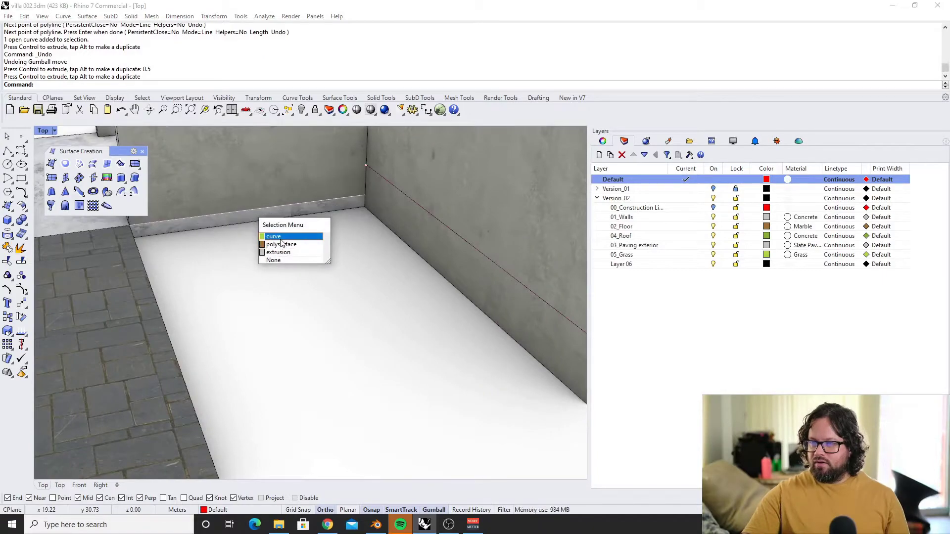
left_click(290, 235)
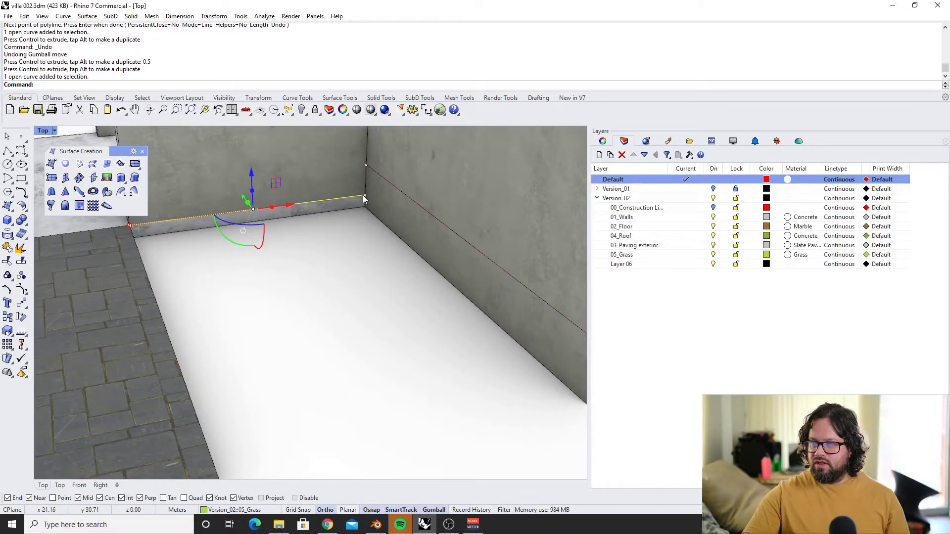
left_click(365, 196)
left_click_drag(365, 196, 367, 166)
key("ctrl+z")
scroll(279, 192, "down", 6)
left_click(285, 209)
mouse_move(300, 200)
right_mouse_down()
mouse_move(329, 189)
mouse_move(306, 197)
right_mouse_up()
scroll(306, 196, "up", 3)
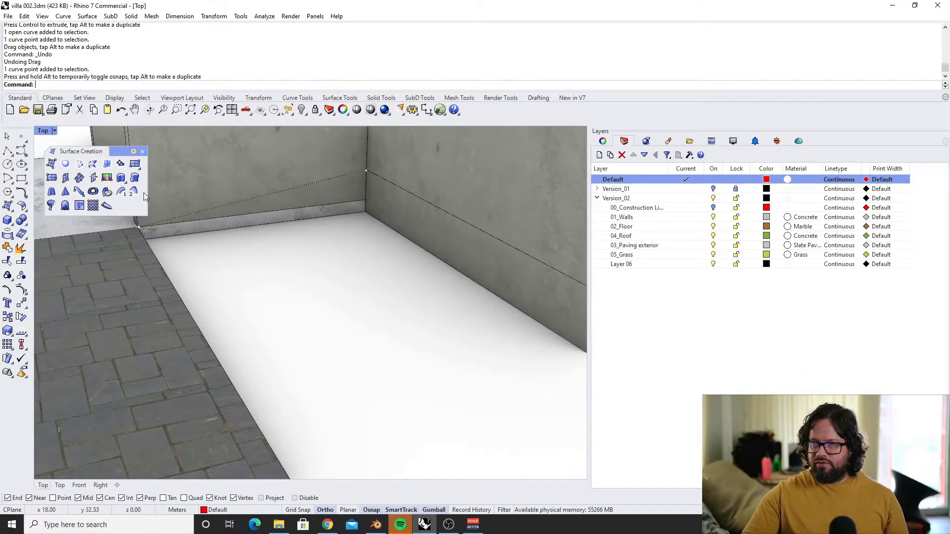
right_click(143, 220)
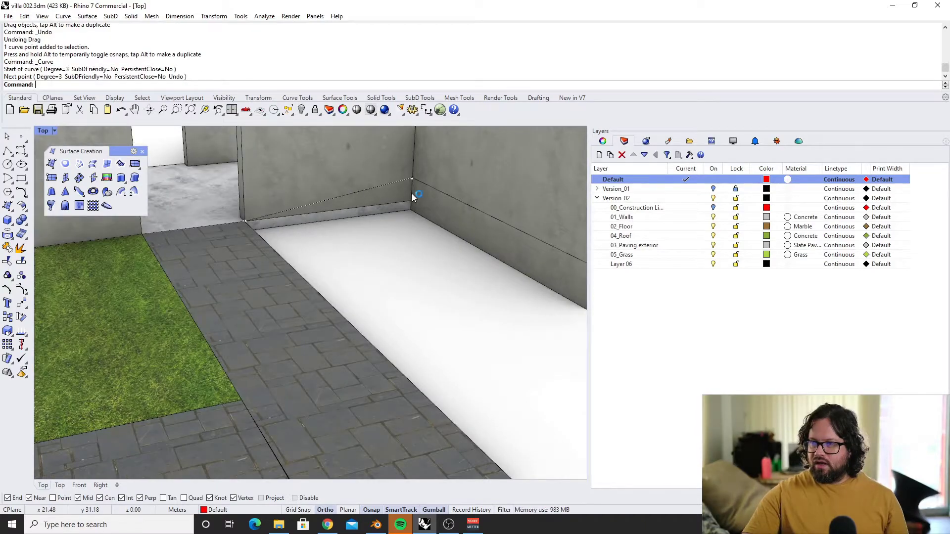
right_click(414, 184)
left_click(412, 178)
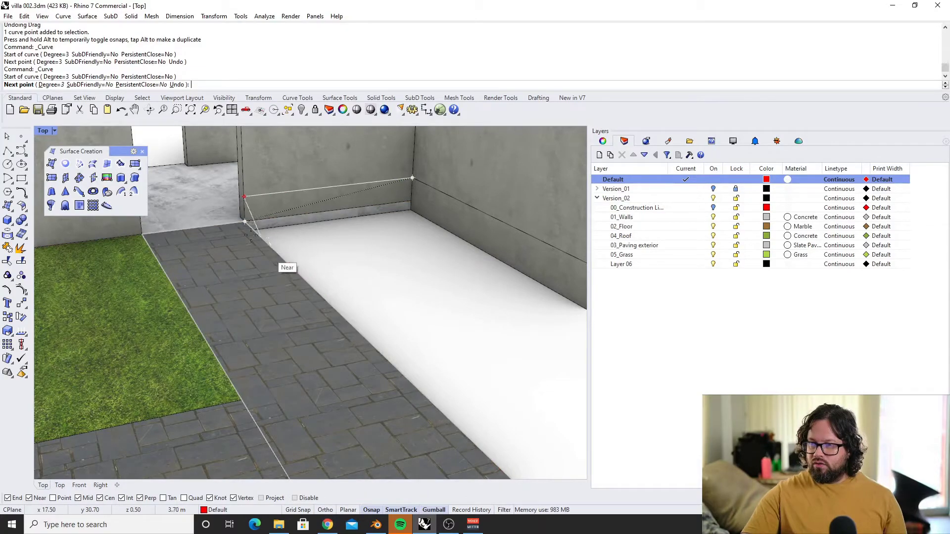
key("Escape")
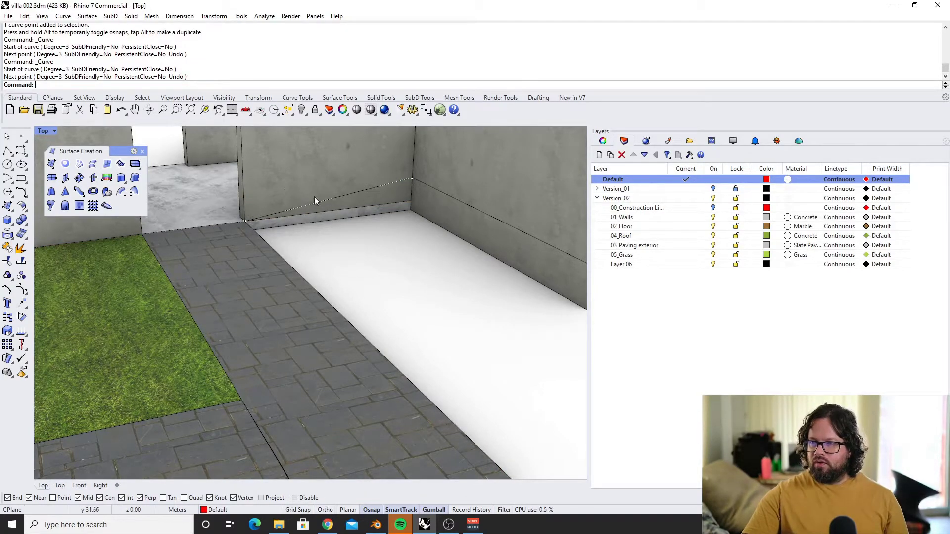
Draw a degree 3 curve on the back wall from the raised line's end, arching above the diagonal, to the walkway corner
left_click(21, 151)
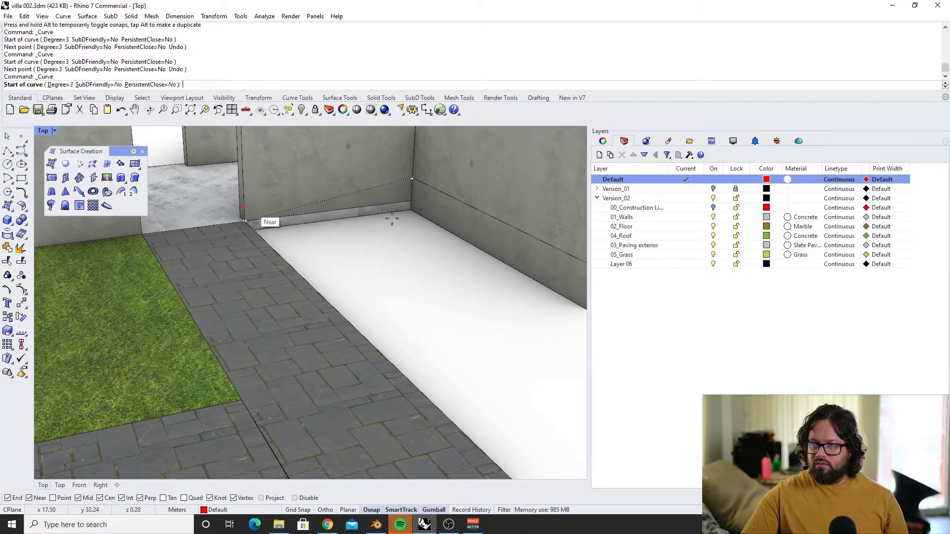
left_click(412, 178)
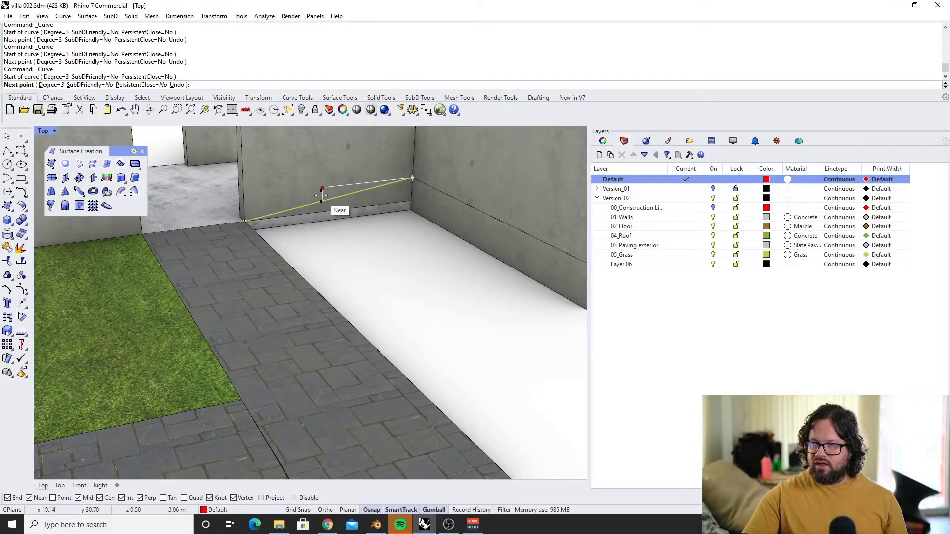
scroll(325, 191, "up", 3)
left_click(334, 183)
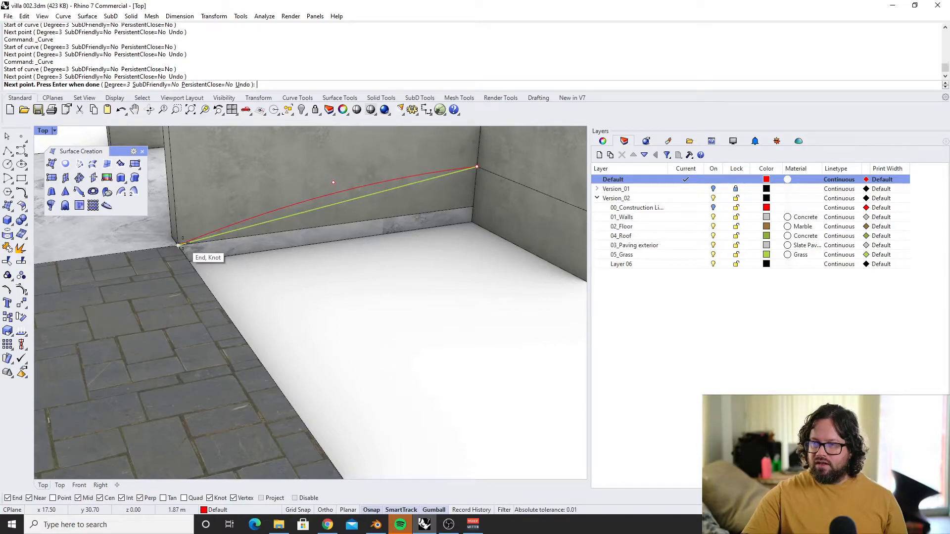
left_click(179, 244)
key("Return")
Delete the straight diagonal line on the back wall, keeping the arched curve
scroll(258, 191, "down", 5)
left_click(292, 191)
left_click(292, 192)
left_click(326, 218)
scroll(307, 189, "up", 4)
left_click(300, 187)
key("Delete")
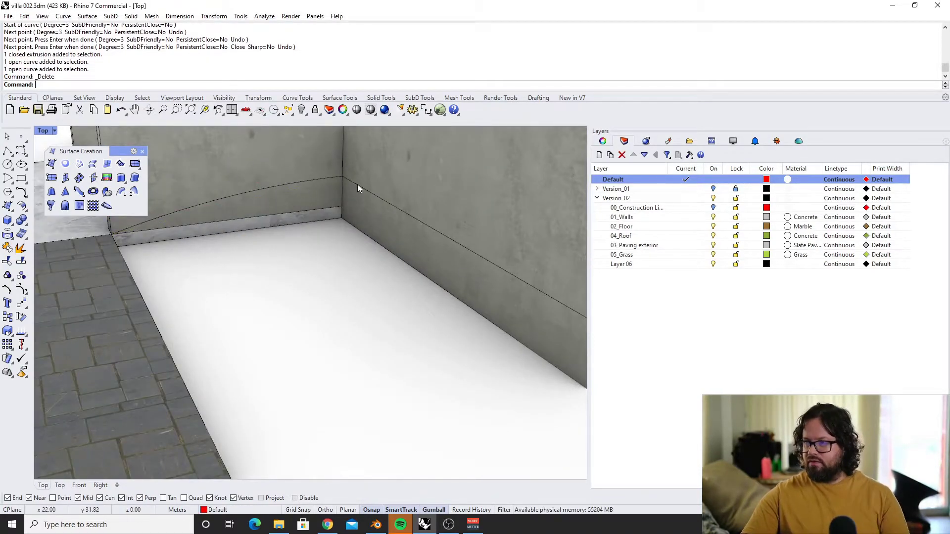
left_click(366, 192)
left_click(319, 179, "shift")
left_click(127, 261, "shift")
left_click(148, 283)
right_click_drag(156, 271, 269, 286)
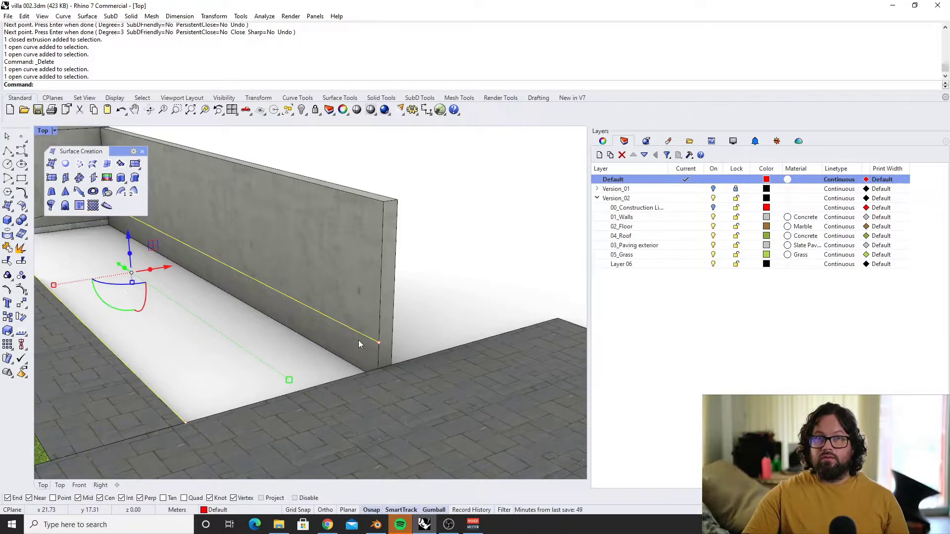
scroll(321, 332, "down", 2)
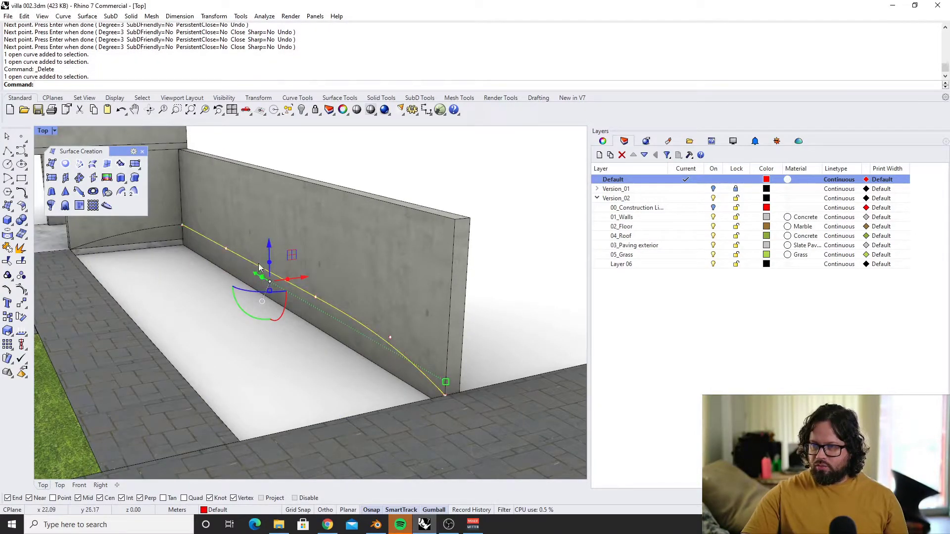
Reshape the side wall curve into a wave by raising its second and fourth control points and lowering the middle one
left_click(226, 249)
left_click_drag(226, 216, 225, 210)
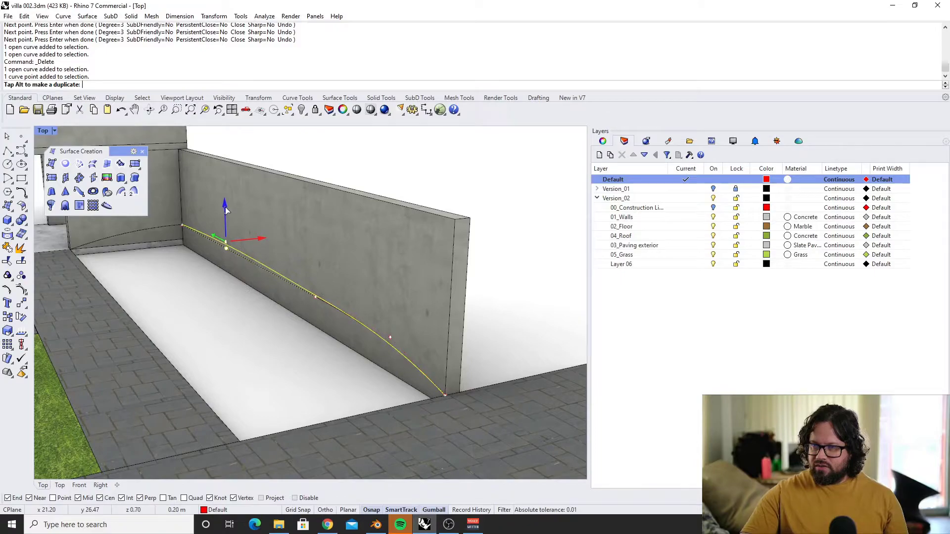
left_click(316, 297)
left_click_drag(315, 263, 309, 301)
left_click(406, 350)
left_click(391, 337)
left_click_drag(390, 309, 390, 291)
right_click_drag(292, 312, 293, 305)
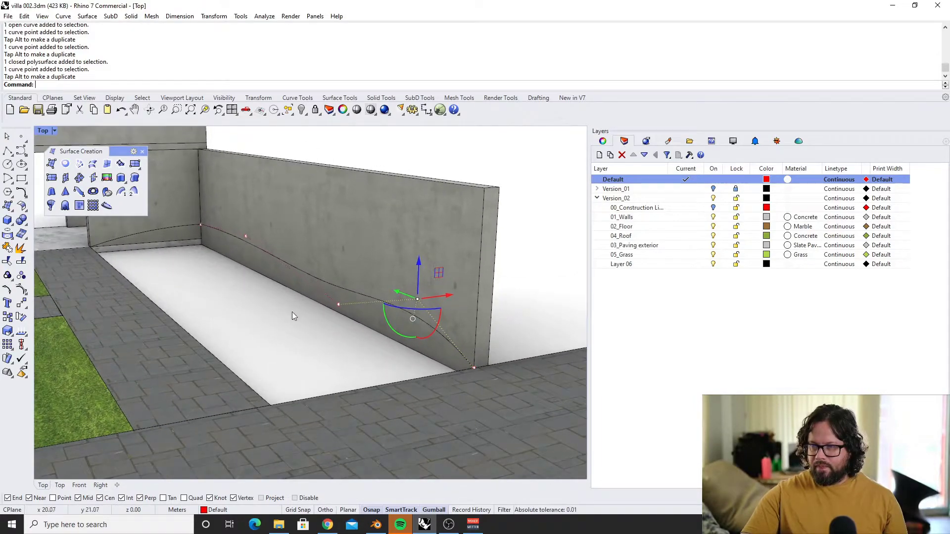
left_click(410, 384)
left_click(450, 408)
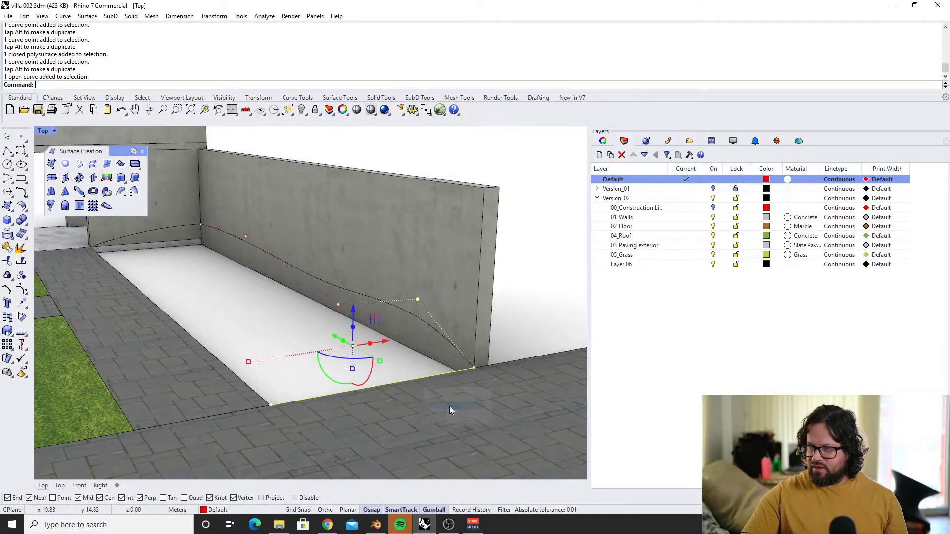
left_click(237, 376, "shift")
left_click(277, 398)
scroll(284, 396, "down", 5)
scroll(244, 304, "up", 5)
key("Escape")
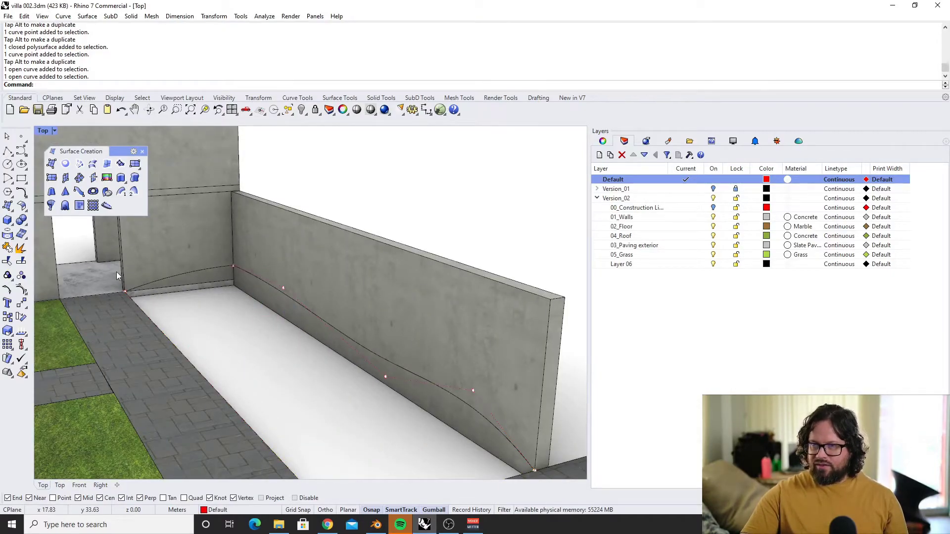
Select the four curves bounding the empty strip: back wall arch, side wall wave, front edge and walkway edge
left_click(188, 274)
left_click(281, 290, "shift")
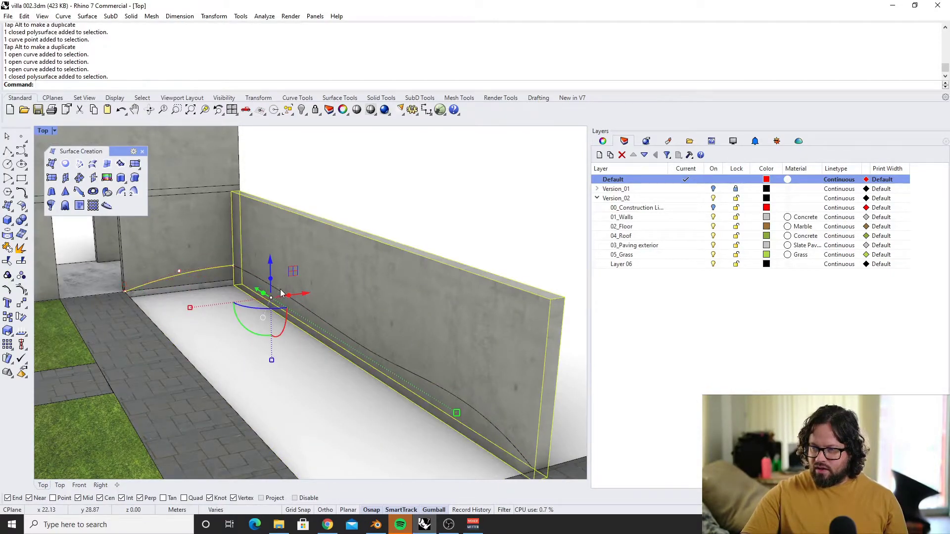
left_click(271, 288)
left_click(321, 316)
scroll(277, 336, "down", 3)
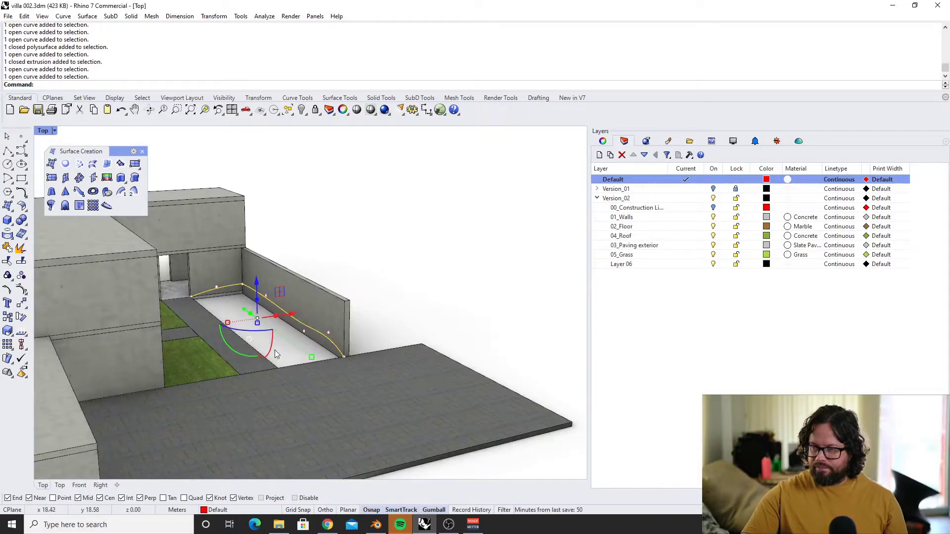
scroll(296, 362, "up", 2)
left_click(313, 379)
left_click(329, 405)
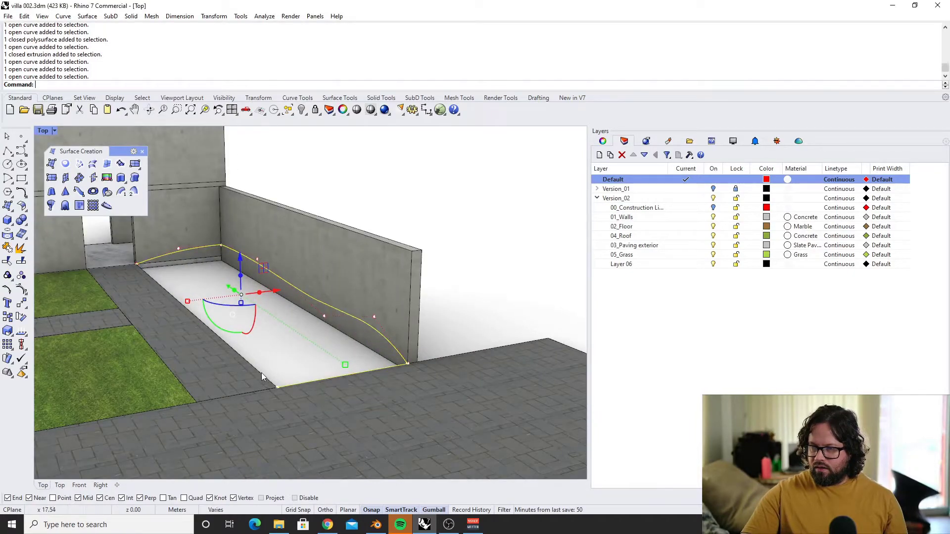
left_click(262, 373)
left_click(289, 400)
right_click_drag(292, 388, 261, 382)
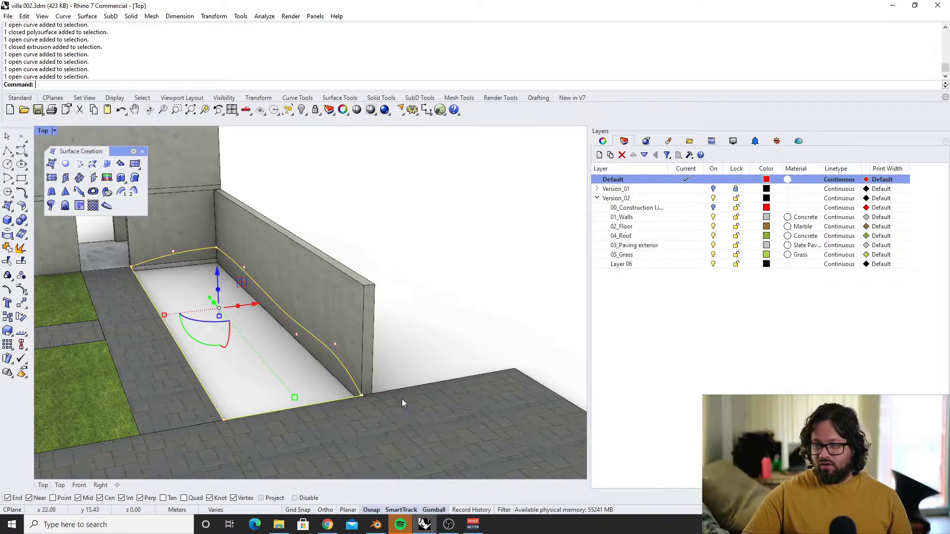
scroll(278, 392, "up", 10)
scroll(287, 396, "down", 10)
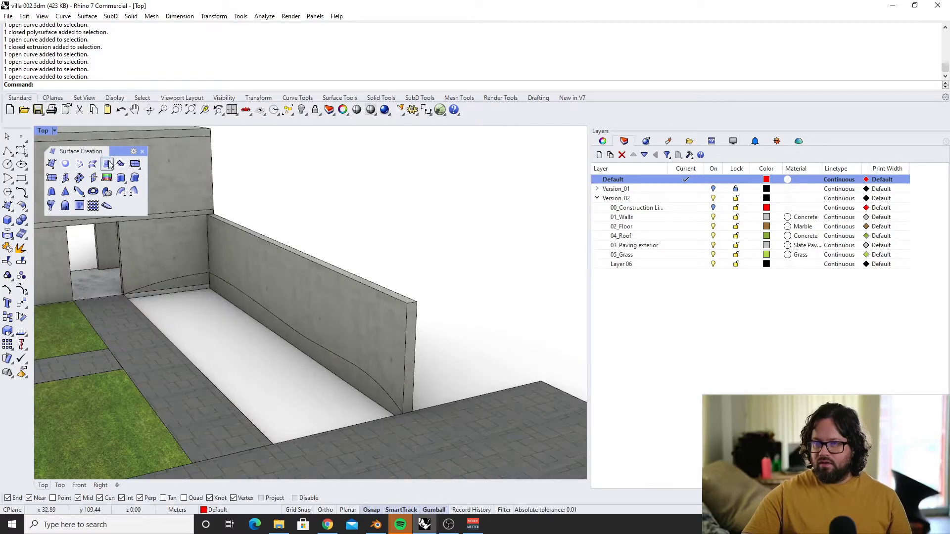
Create a surface from the side wall wave, front edge, walkway edge and back wall arch as its four edge curves
left_click(107, 163)
left_click(252, 300)
left_click(344, 427)
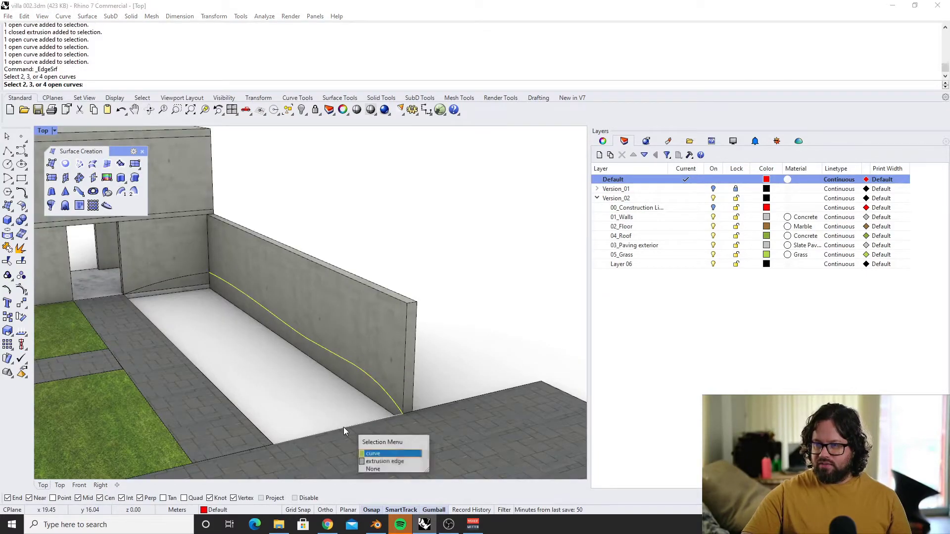
left_click(355, 452)
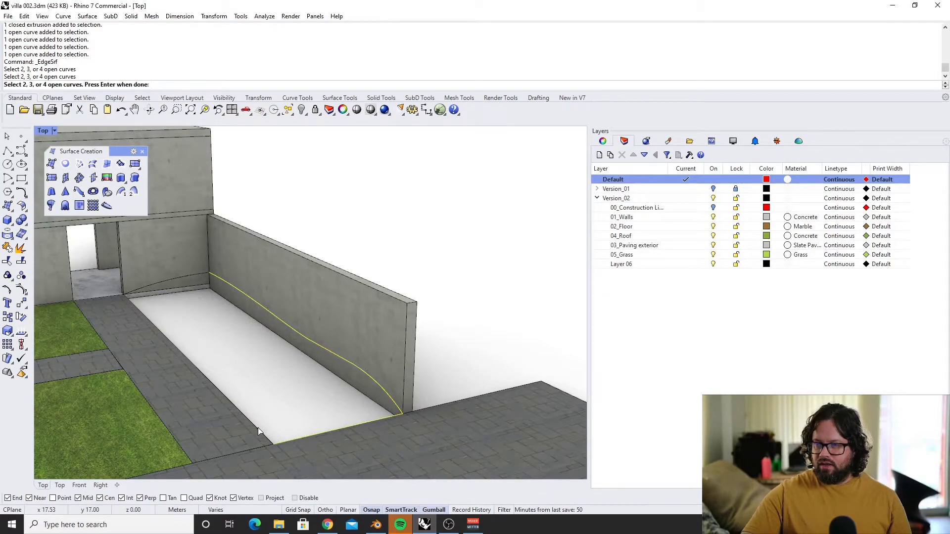
left_click(257, 428)
left_click(287, 454)
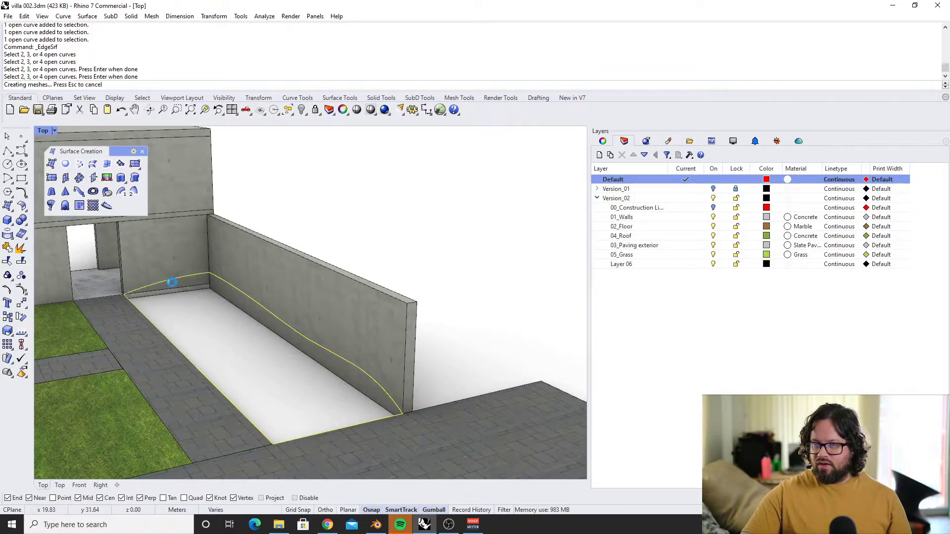
left_click(172, 283)
right_click_drag(281, 342, 307, 342)
scroll(307, 343, "down", 5)
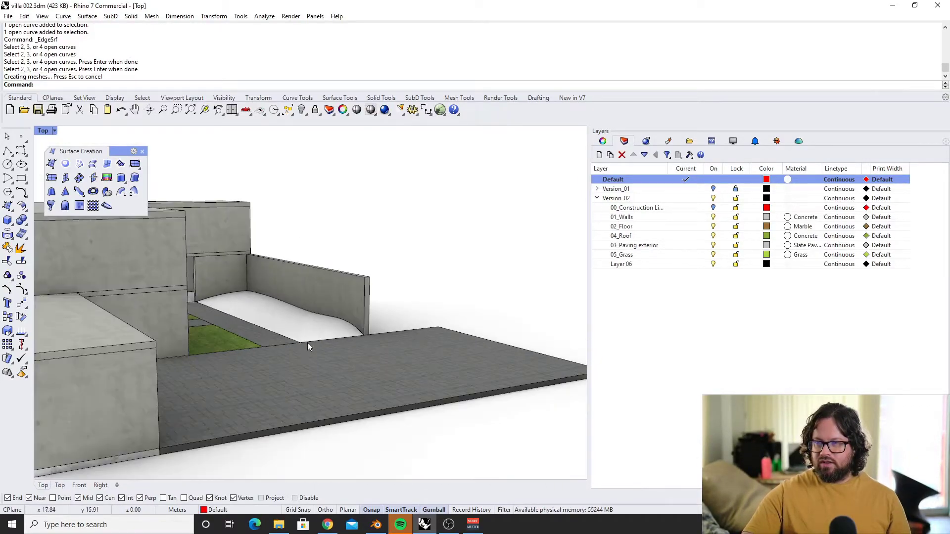
scroll(271, 328, "up", 5)
Delete the surface filling the strip beside the side wall and undo the deletion
left_click(236, 316)
key("Escape")
left_click(248, 316)
mouse_move(248, 316)
right_mouse_down()
mouse_move(277, 309)
mouse_move(249, 324)
right_mouse_up()
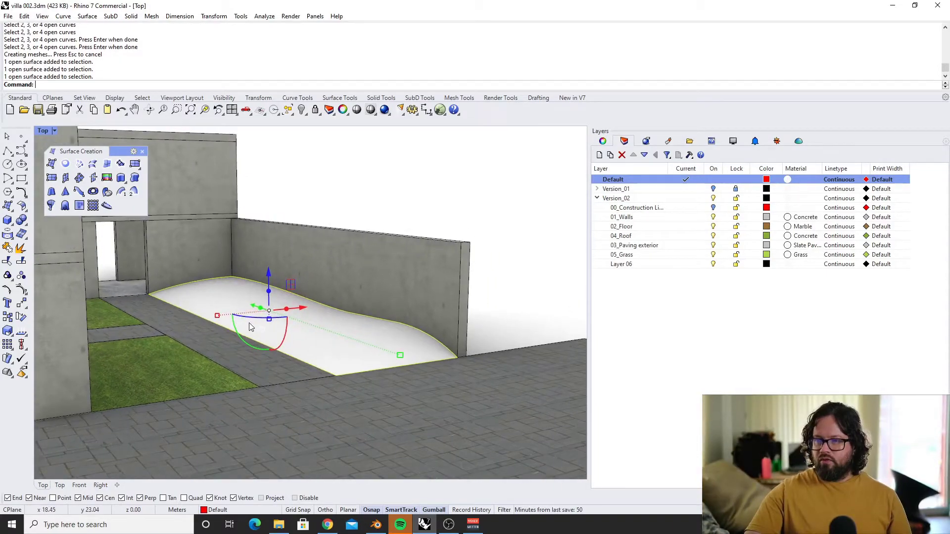
key("Delete")
key("ctrl+z")
key("Escape")
scroll(361, 356, "up", 3)
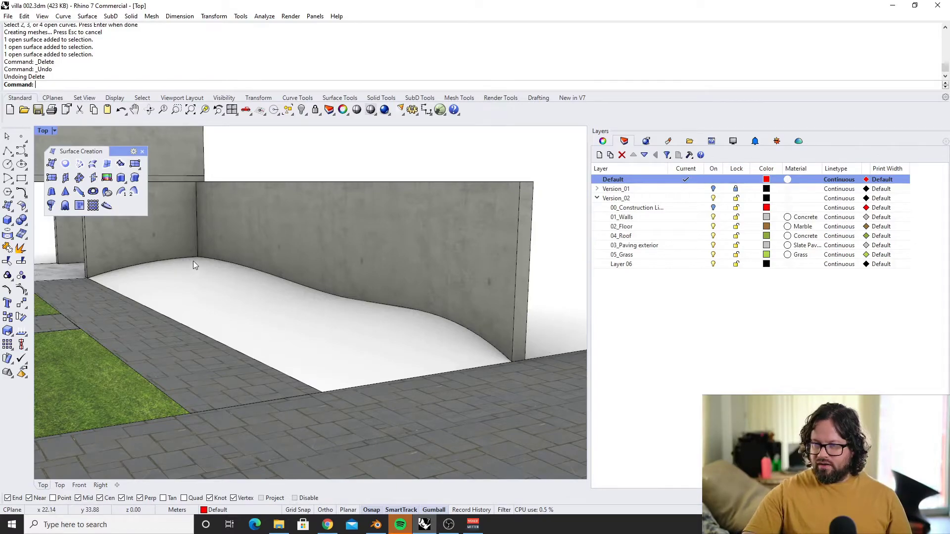
Remove the edge-curve surface from the strip, keeping its boundary curves
right_click_drag(196, 295, 298, 327)
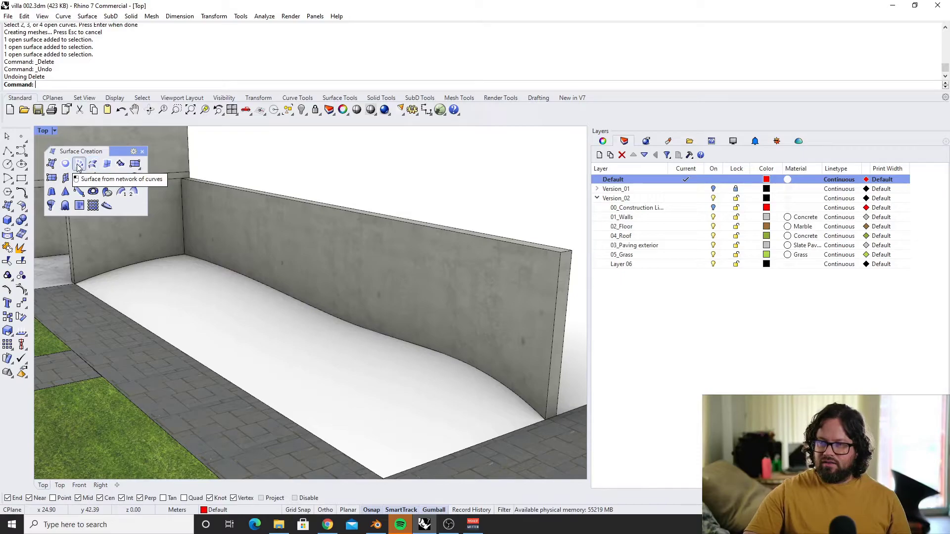
left_click(183, 251)
left_click(185, 266)
key("Delete")
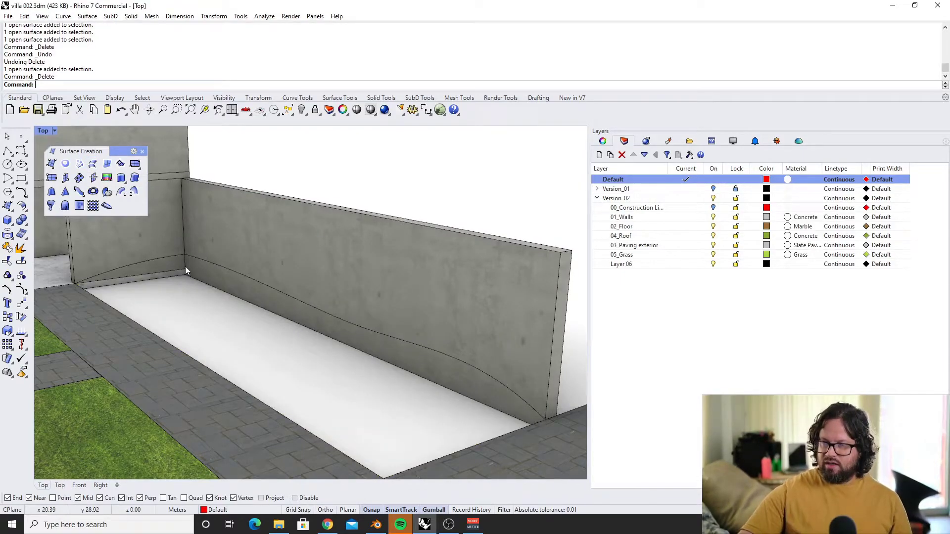
Draw a straight polyline across the strip from the middle of the side wall curve to the walkway edge
left_click(267, 288)
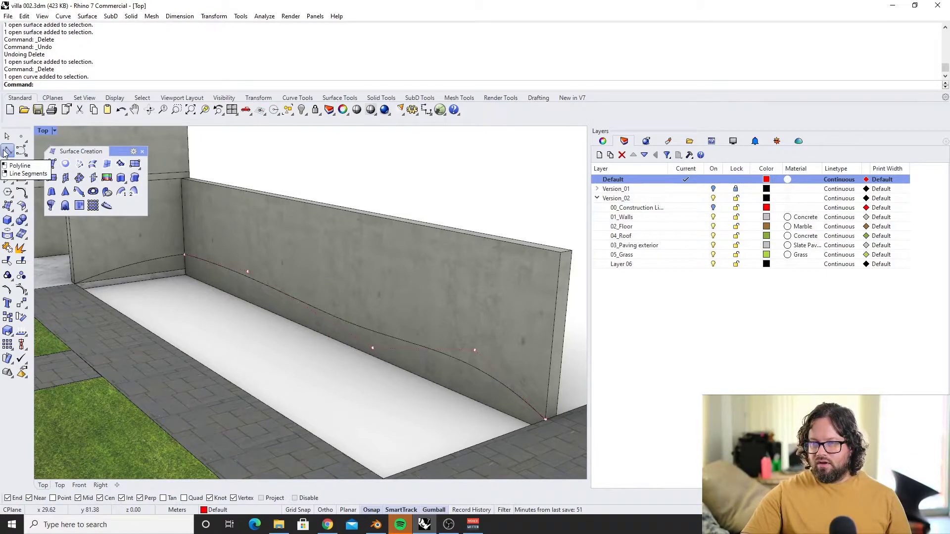
left_click(8, 150)
left_click(311, 305)
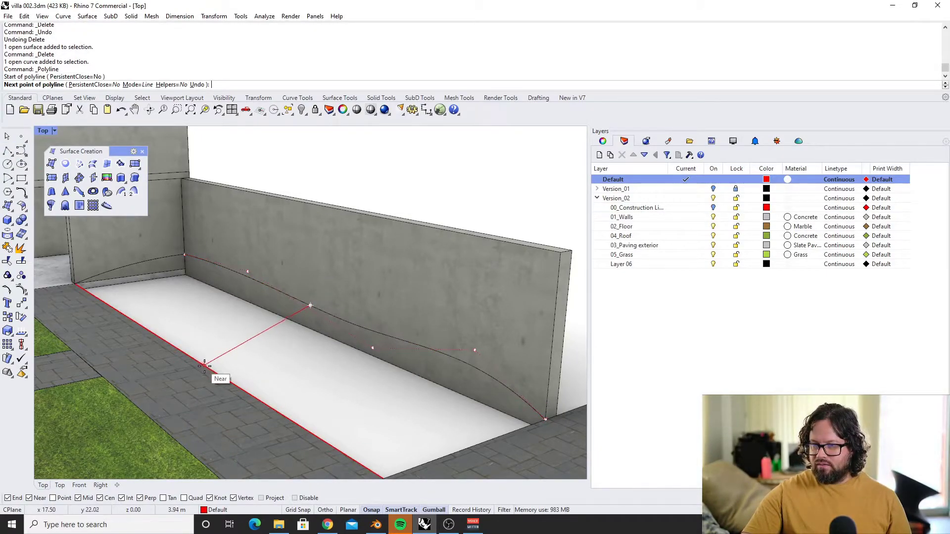
left_click(175, 345)
right_click(175, 345)
scroll(212, 342, "down", 7)
right_click_drag(212, 341, 198, 356)
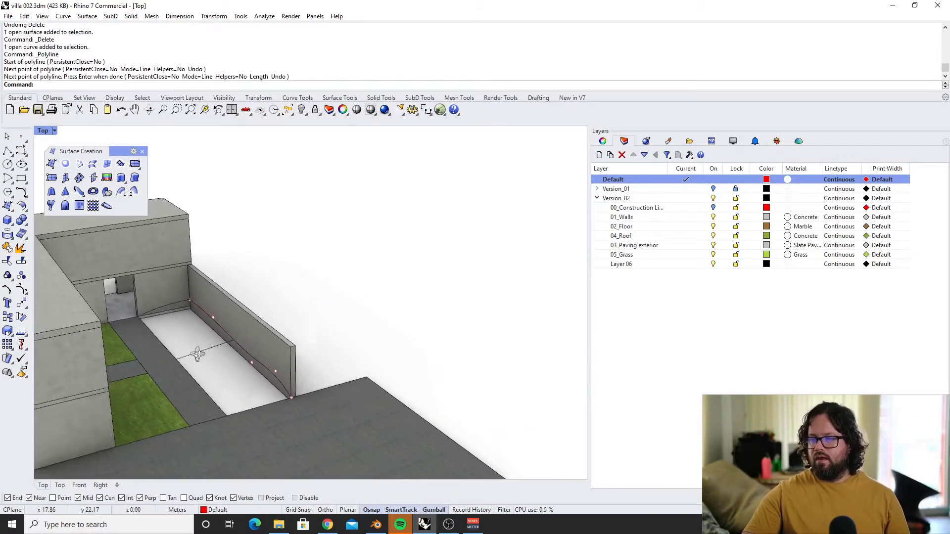
scroll(212, 341, "up", 5)
scroll(245, 338, "up", 5)
right_click_drag(248, 299, 254, 281)
scroll(255, 285, "down", 5)
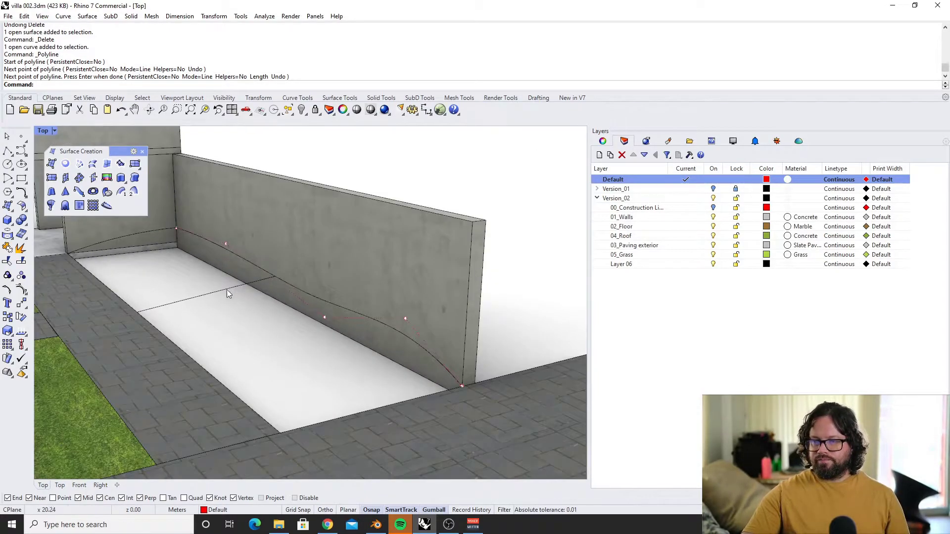
scroll(209, 281, "up", 2)
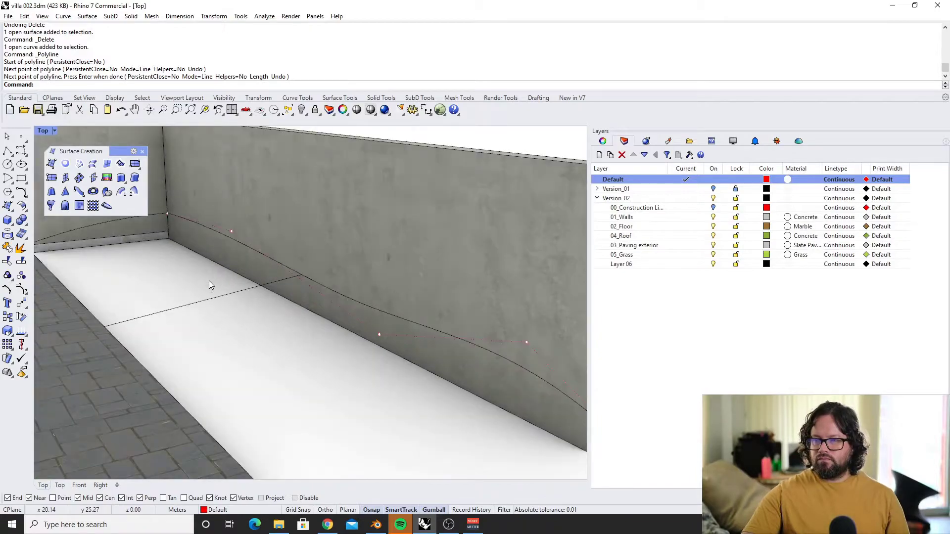
Draw a short vertical line upward from the middle of the line crossing the strip
left_click(10, 154)
left_click(78, 157)
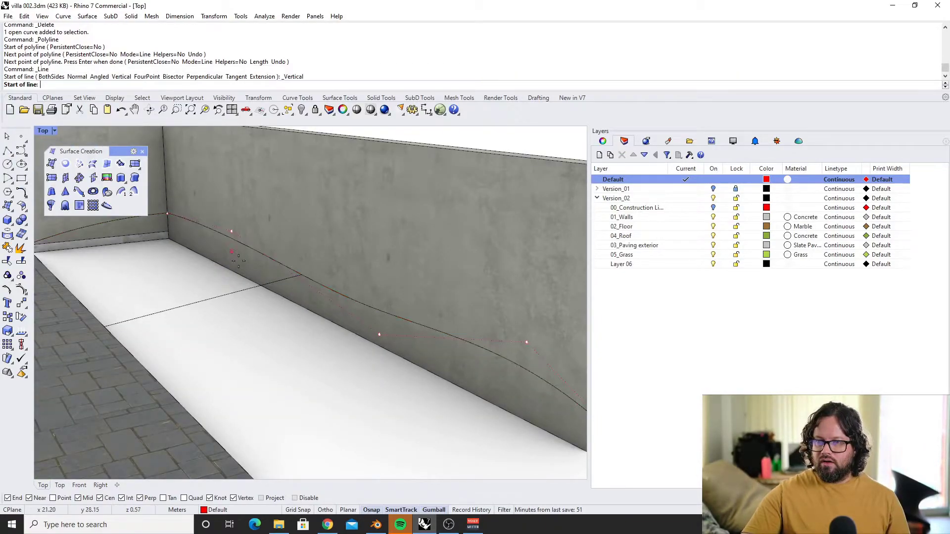
left_click(206, 301)
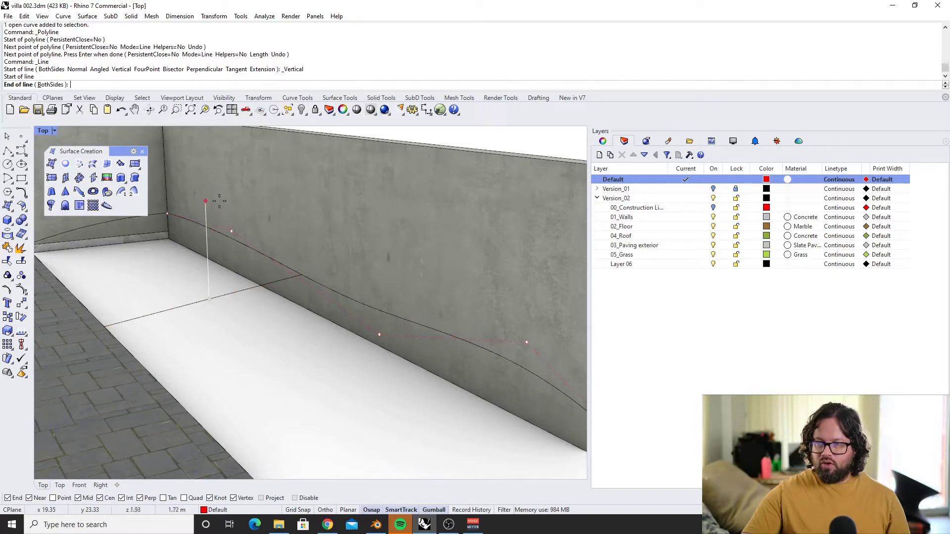
scroll(227, 199, "up", 3)
left_click(202, 239)
scroll(203, 239, "down", 3)
Draw a degree 3 curve from the cross line's walkway end via the vertical line's top to the side wall curve
left_click(21, 150)
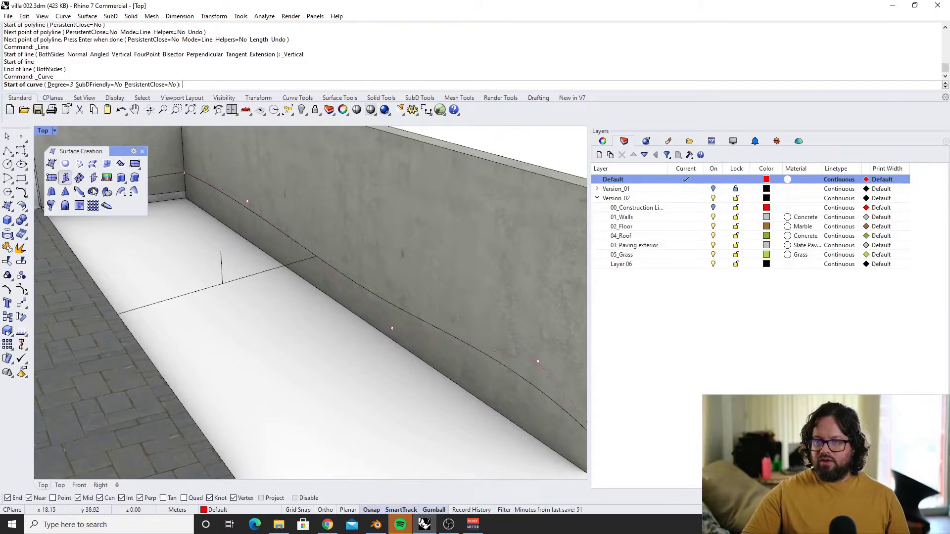
left_click(117, 314)
left_click(221, 251)
left_click(317, 256)
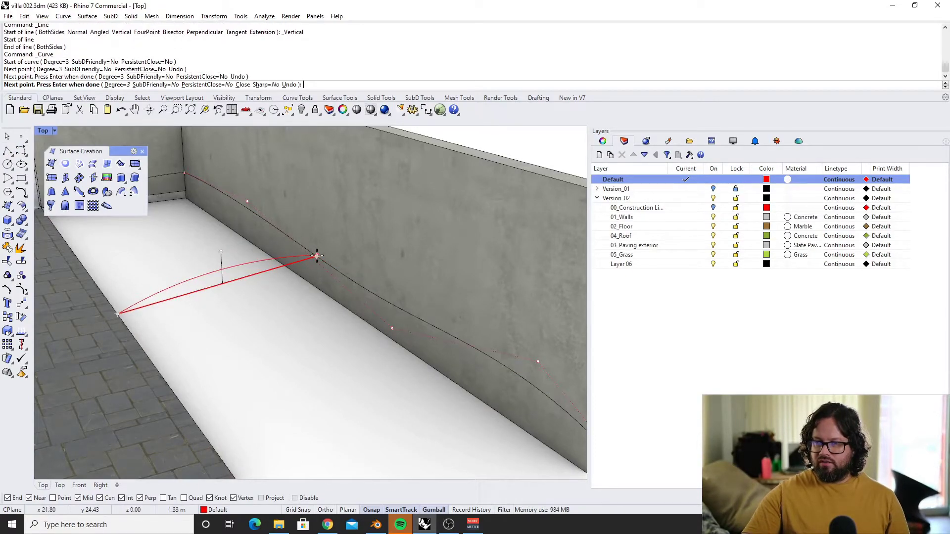
left_click(316, 256)
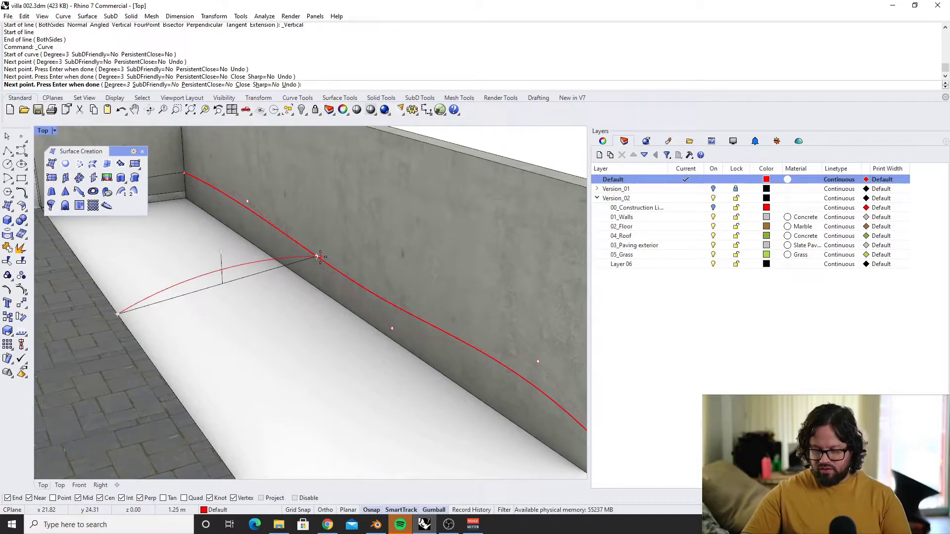
key("Return")
Raise the middle control point of the cross curve to make its arch over the strip higher
left_click(239, 266)
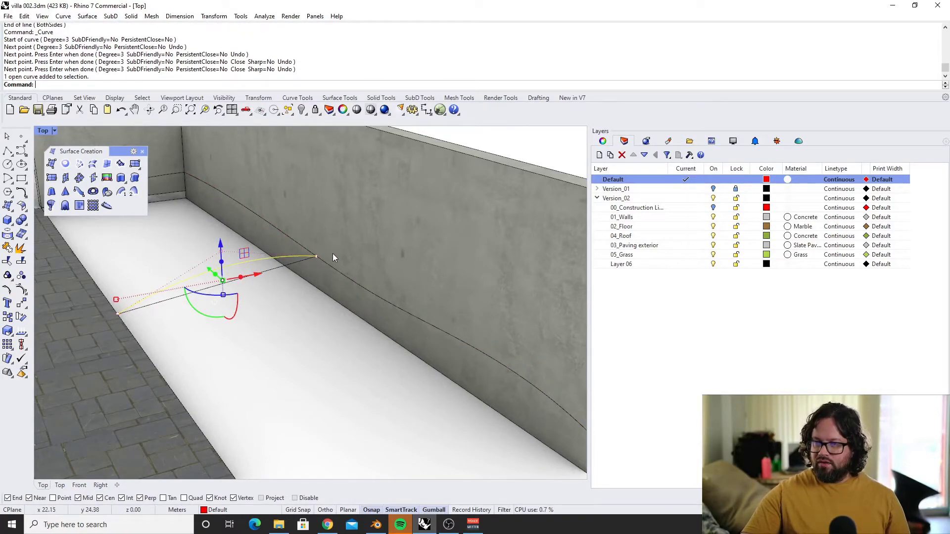
scroll(221, 250, "up", 8)
left_click(223, 250)
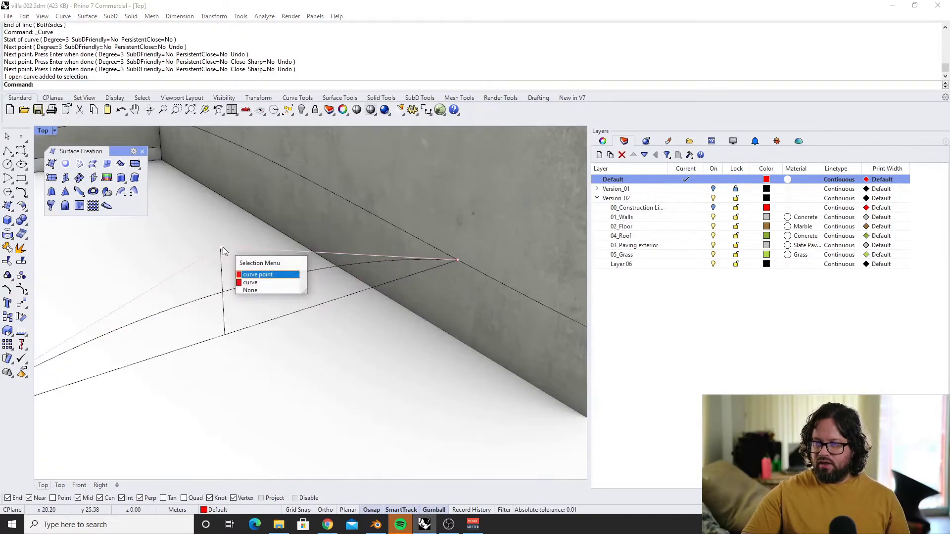
left_click(250, 275)
scroll(243, 269, "down", 8)
left_click_drag(237, 237, 240, 197)
right_click_drag(239, 197, 290, 313)
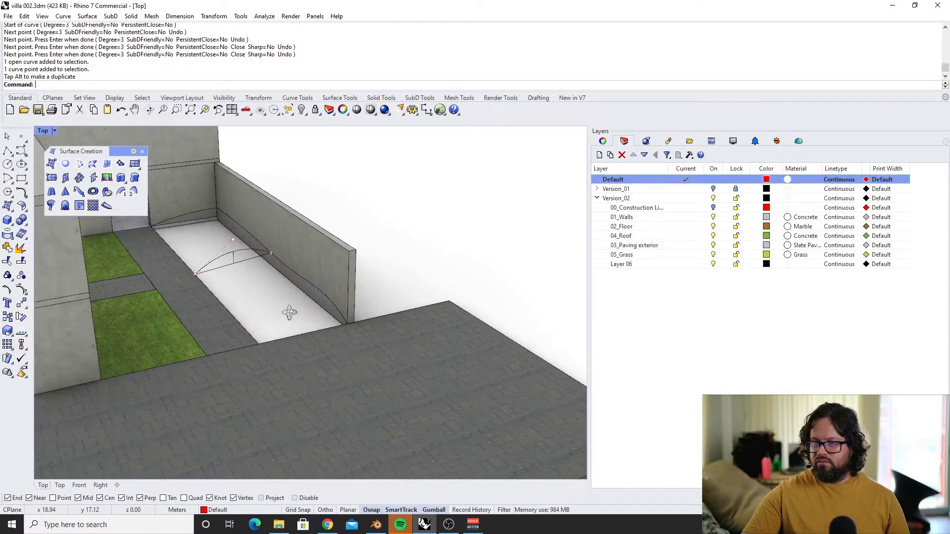
scroll(229, 239, "up", 3)
Delete the vertical and straight cross construction lines, keeping the arched cross curve
left_click(239, 278)
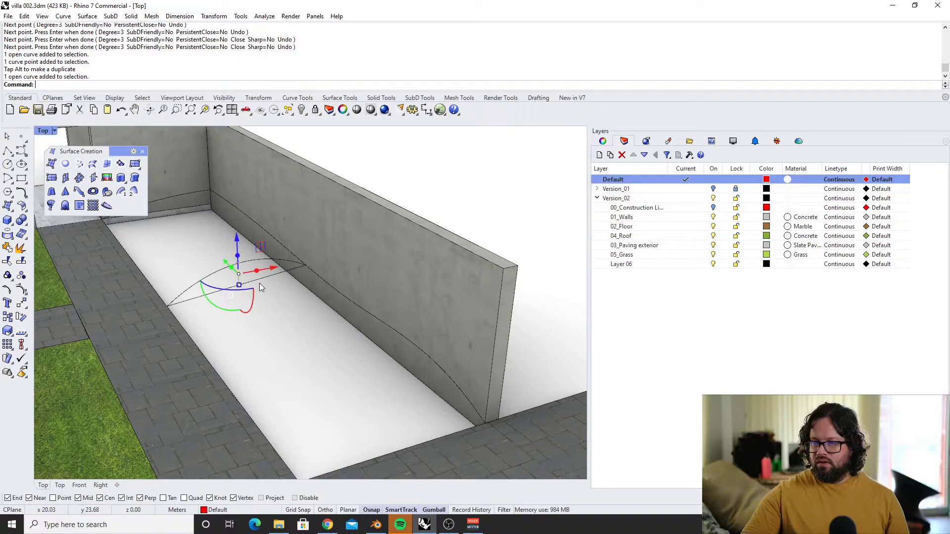
left_click(259, 283)
key("Delete")
right_click_drag(259, 281, 266, 331)
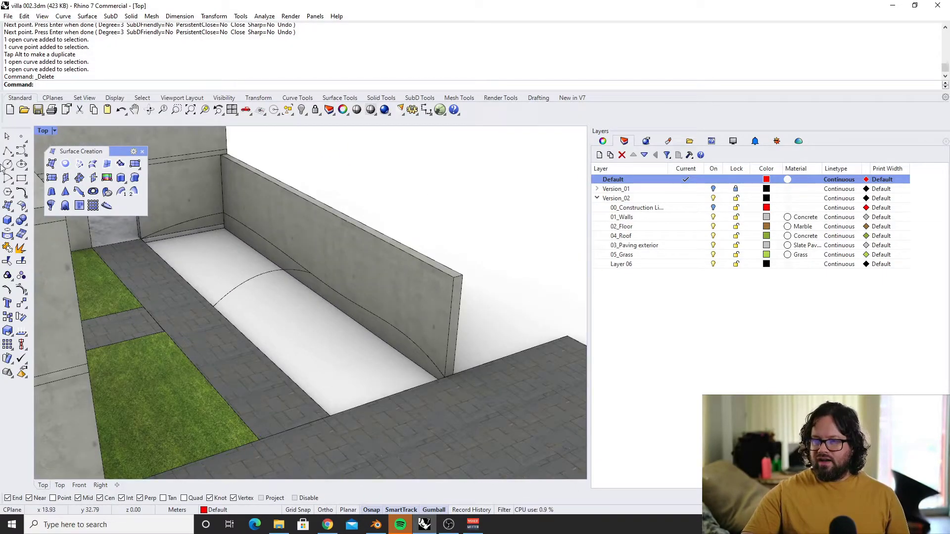
Draw a degree 3 interpolated curve lengthwise over the strip, from the end wall curve across the arched cross curve to the paving edge
left_click(22, 154)
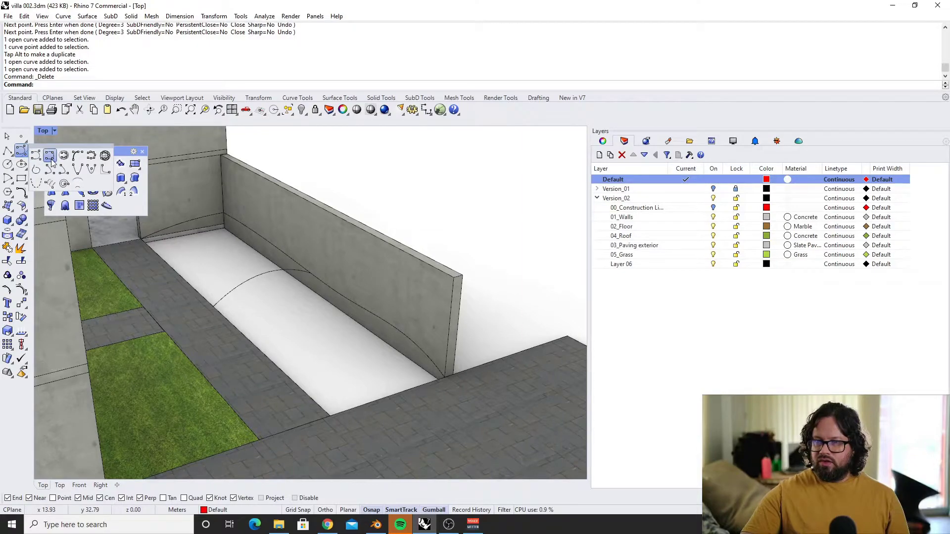
left_click(51, 157)
left_click(22, 154)
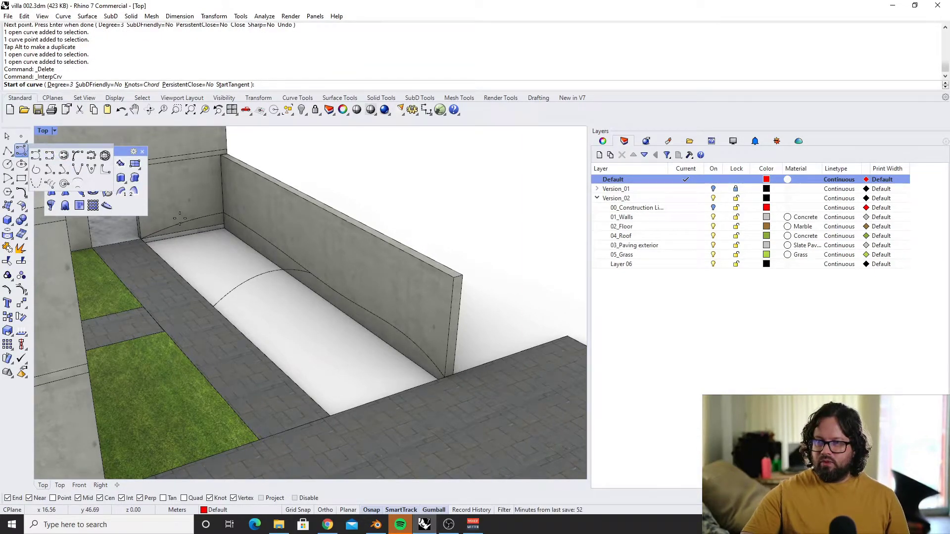
key("Escape")
key("Escape")
left_click(20, 154)
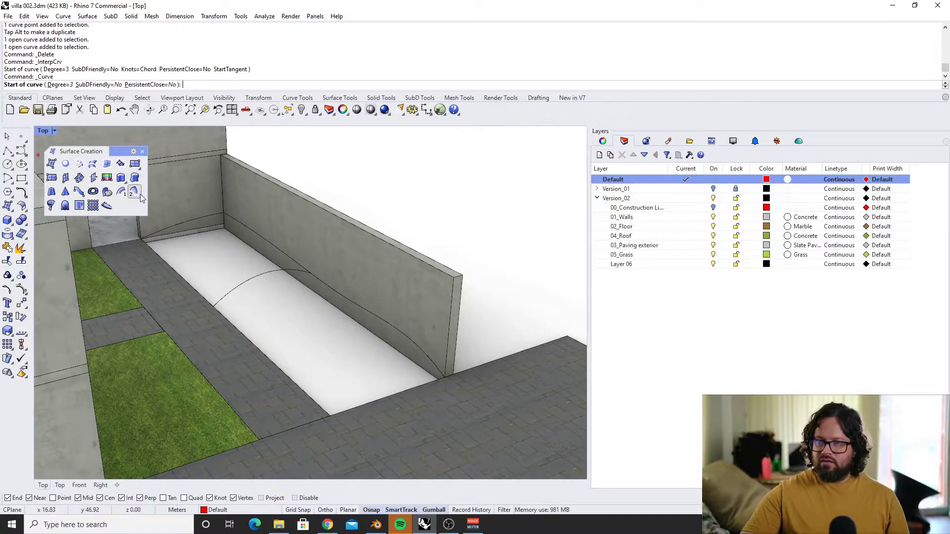
left_click(184, 222)
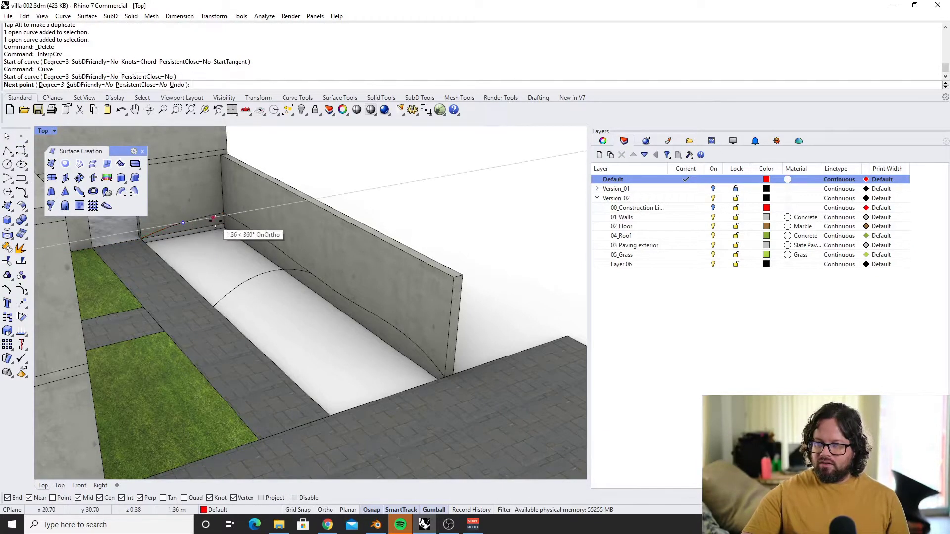
left_click(392, 395)
key("Return")
right_click_drag(366, 349, 286, 267)
left_click(201, 281)
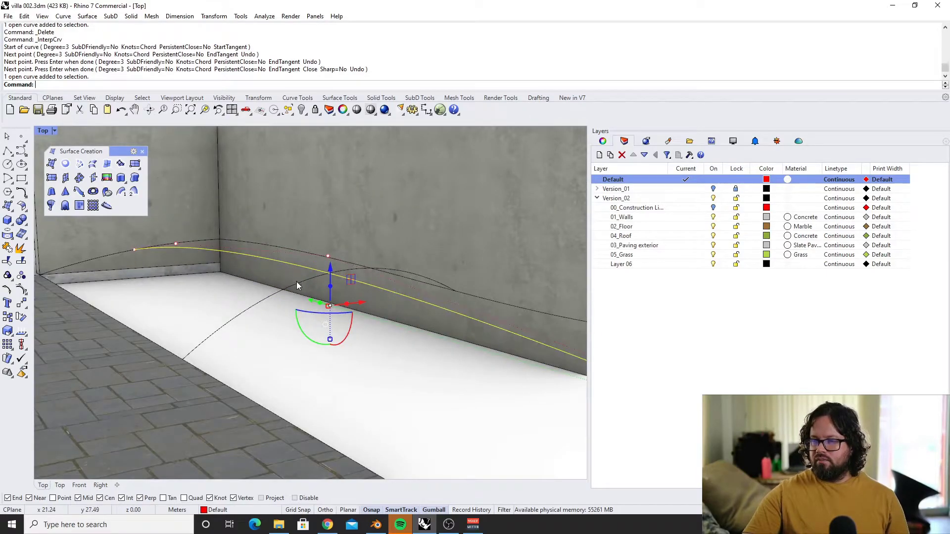
left_click(297, 281, "shift")
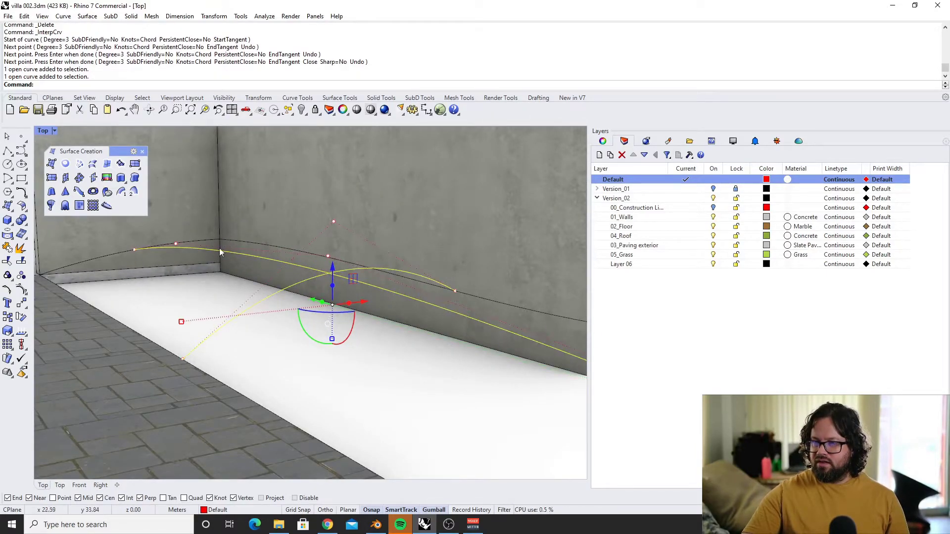
scroll(222, 243, "down", 5)
right_click_drag(221, 245, 248, 295)
key("Escape")
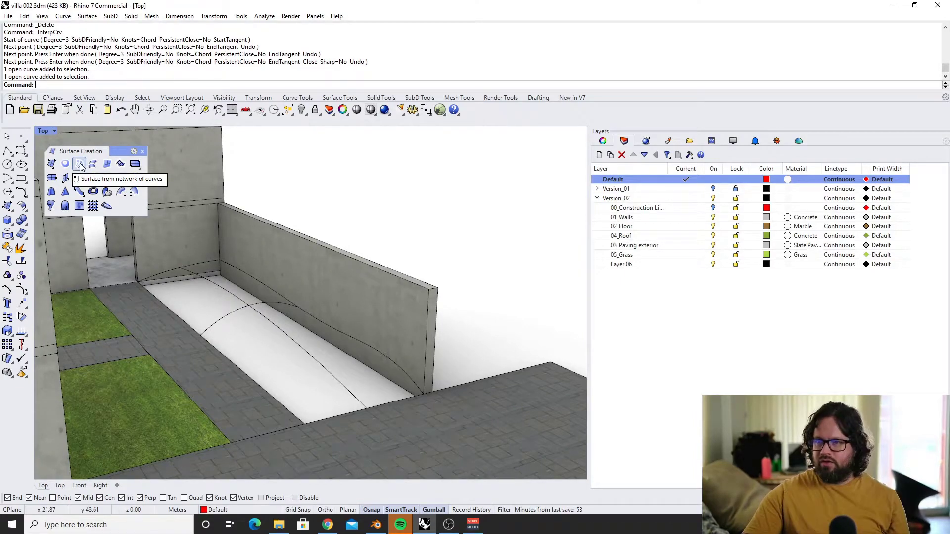
Start a network surface with NoAutoSort and pick the walkway edge, middle lengthwise curve and side wall curve as the first direction
left_click(80, 164)
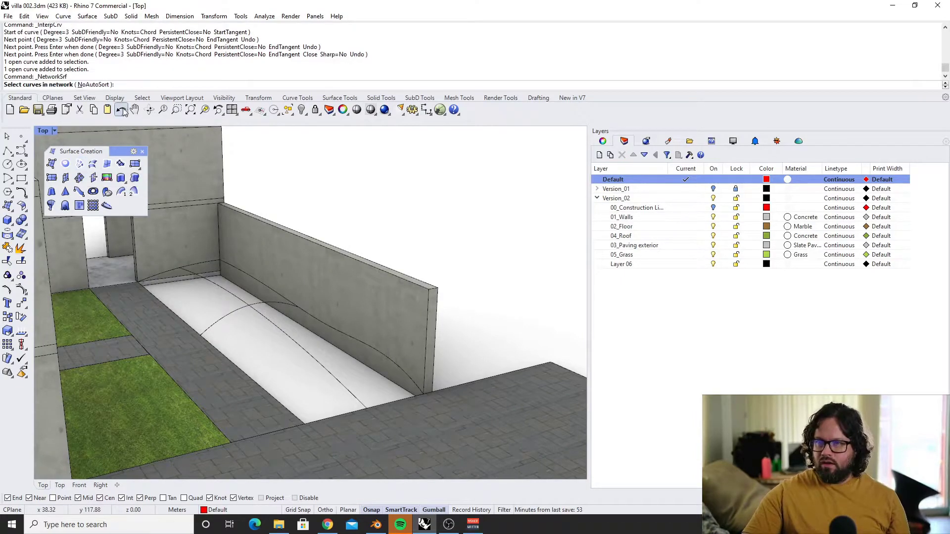
left_click(93, 85)
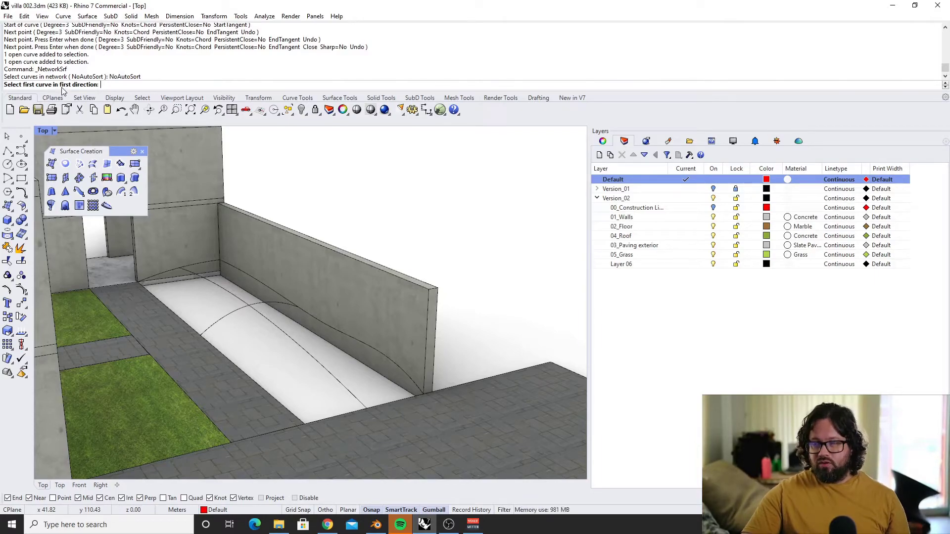
left_click(188, 323)
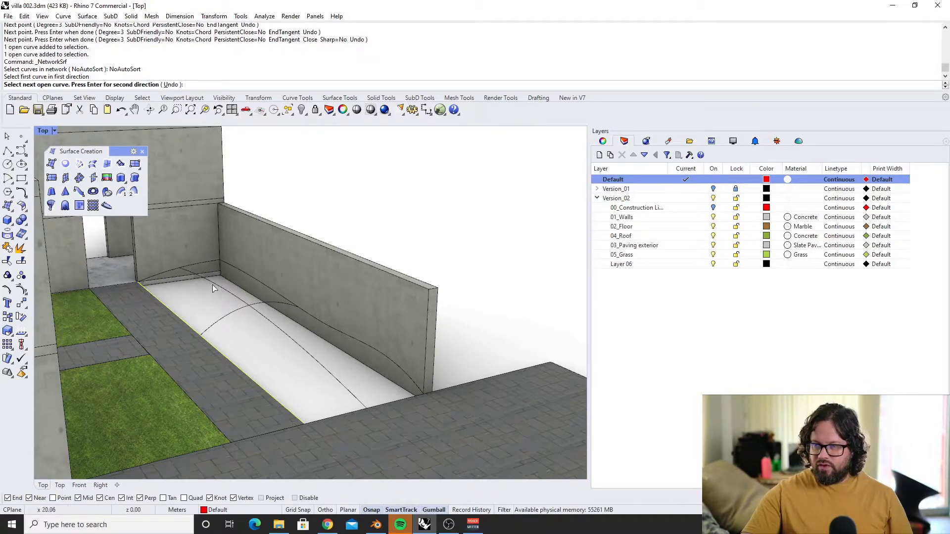
left_click(225, 295)
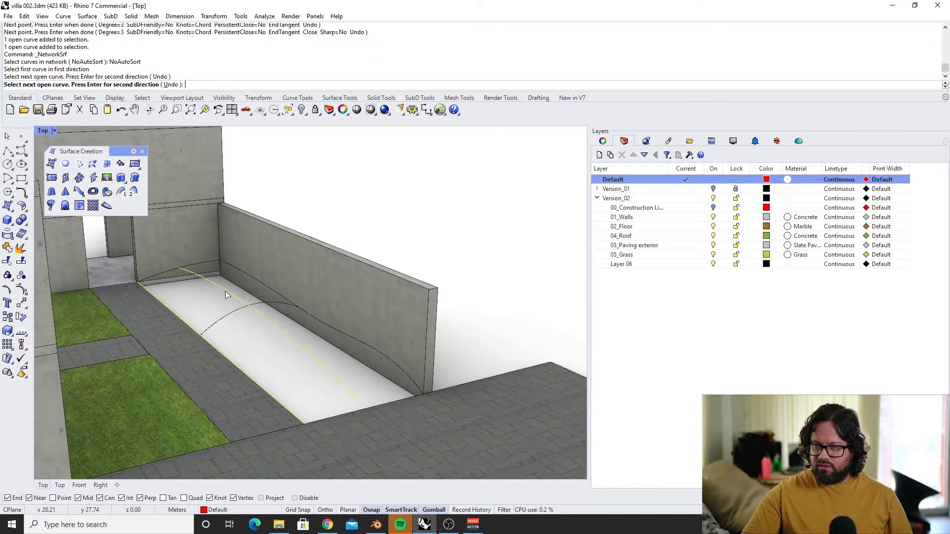
left_click(259, 284)
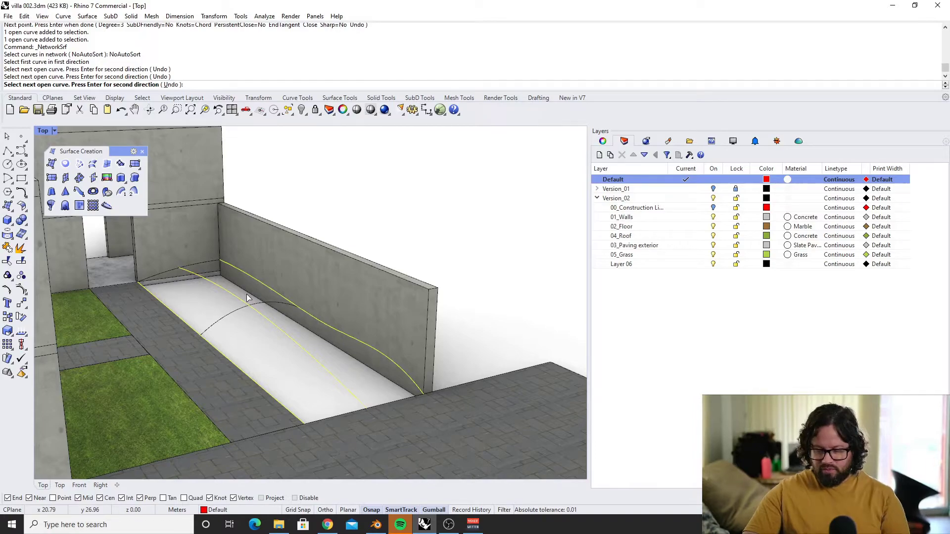
key("Return")
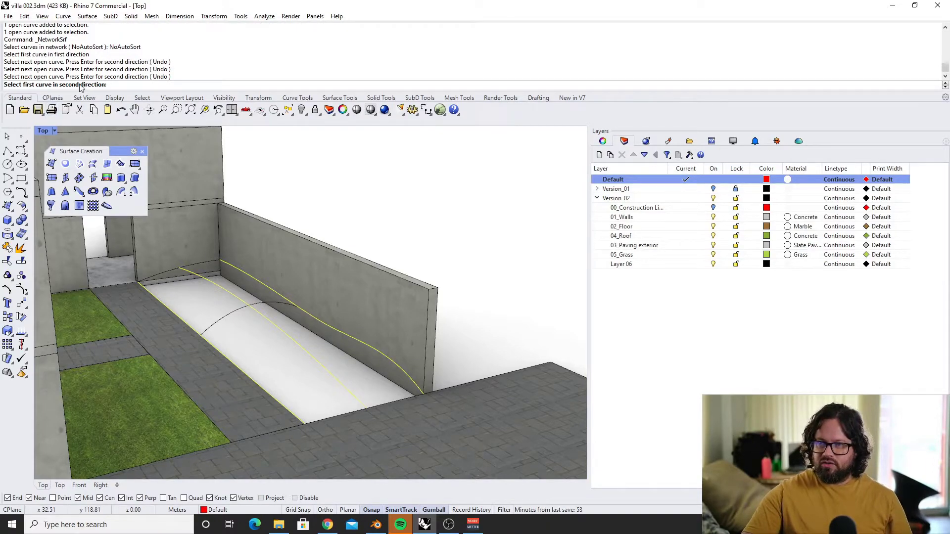
Use the end wall curve, cross arch and paving edge as the second direction and create the network surface with Position edge matching
left_click(170, 271)
left_click(220, 319)
left_click(342, 414)
key("Return")
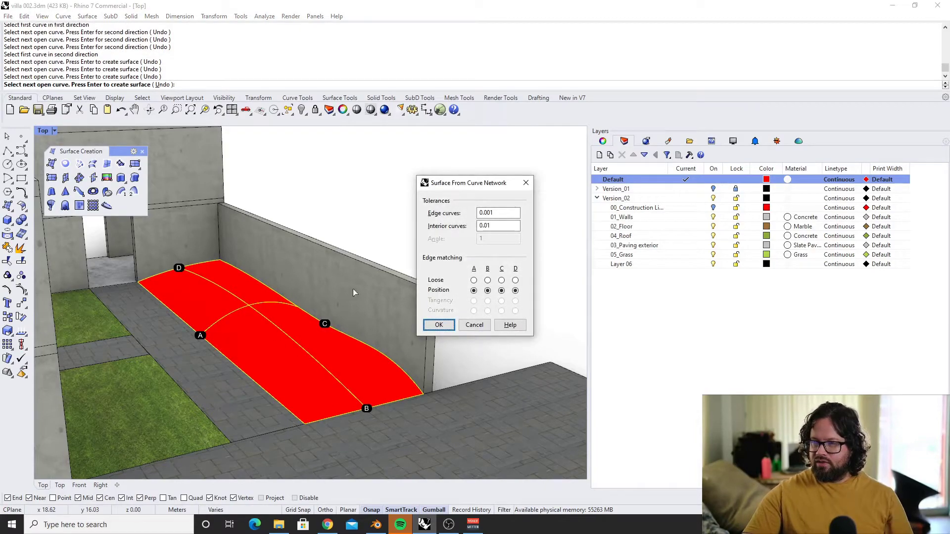
right_click_drag(253, 263, 225, 273)
key("Return")
Move the new mounded surface to the 05_Grass layer
left_click(270, 284)
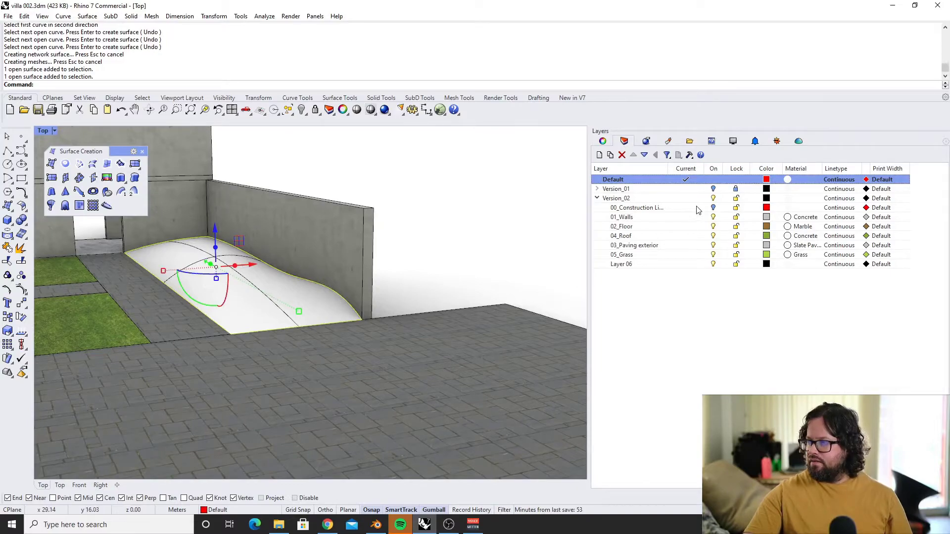
right_click(632, 259)
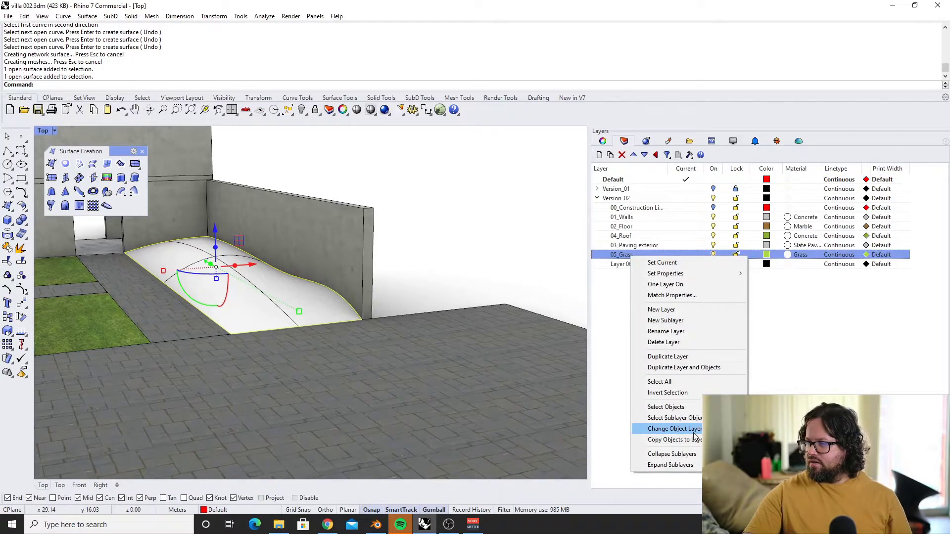
left_click(663, 429)
right_click_drag(375, 334, 364, 352)
left_click(364, 352)
scroll(273, 318, "up", 3)
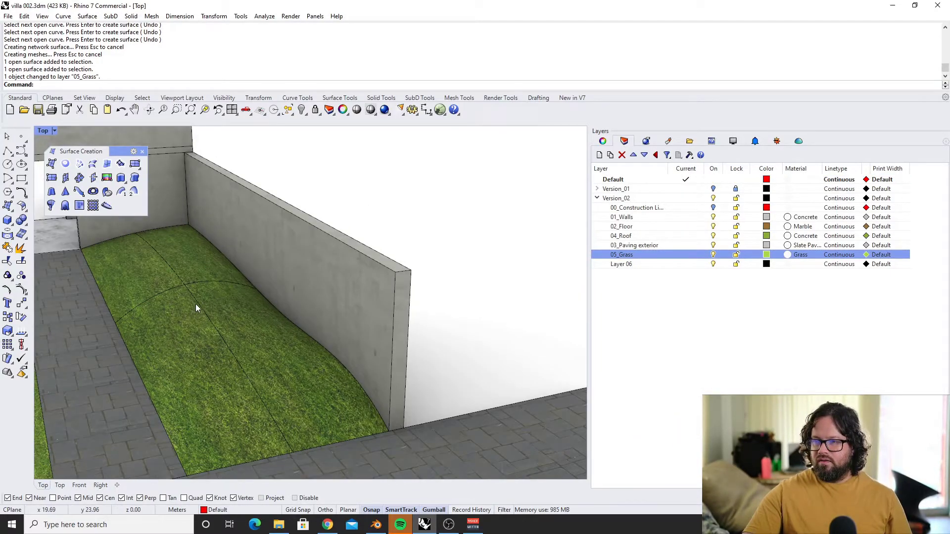
Select all curves with SelCrv and move them to the 00_Construction Lines layer
left_click(194, 304)
key("Escape")
type("SelCrv")
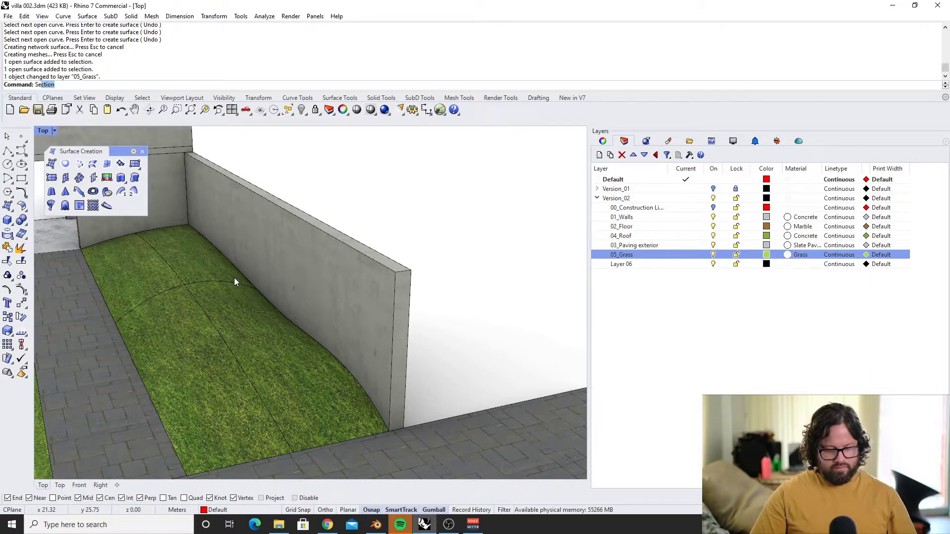
key("Return")
scroll(233, 278, "down", 3)
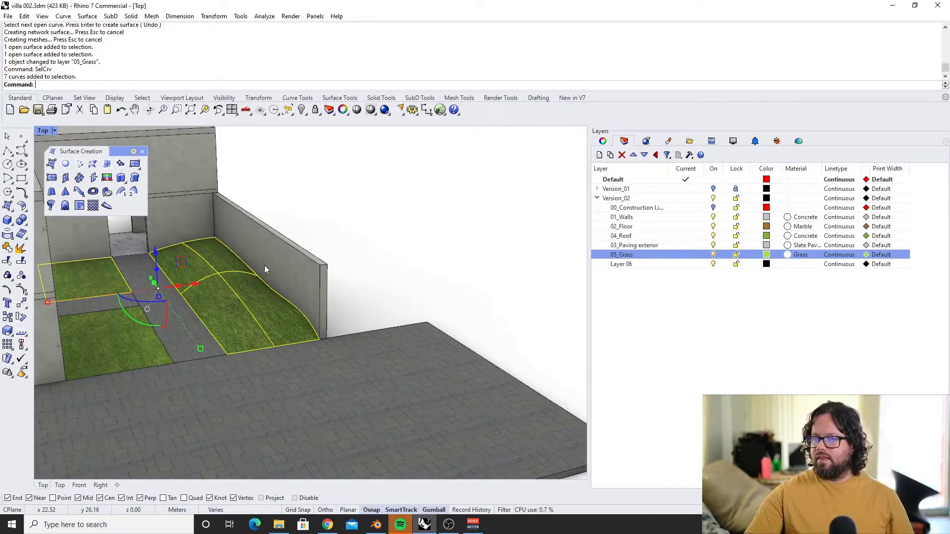
right_click(645, 208)
left_click(703, 380)
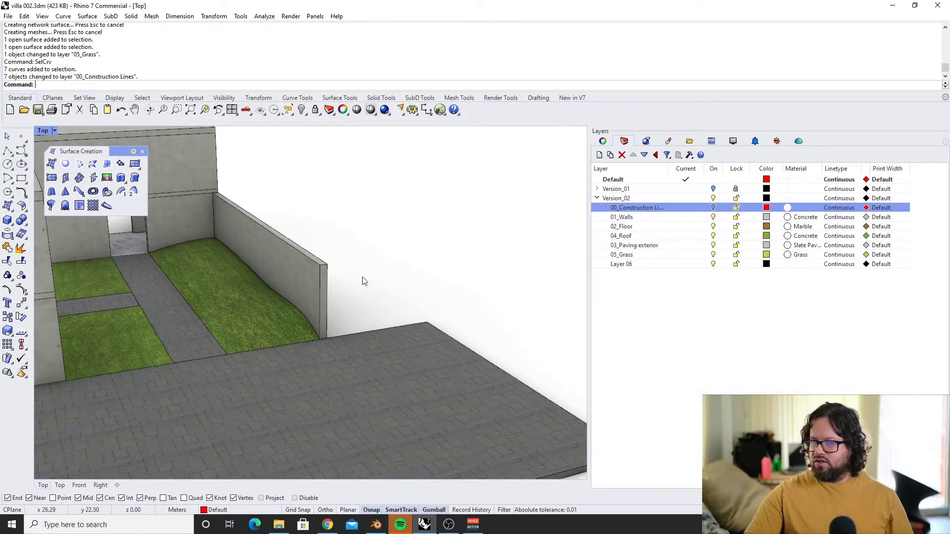
Examine the whole villa, the mounded grass surface and the surrounding construction lines from several angles
scroll(361, 276, "down", 3)
right_click_drag(348, 284, 294, 276)
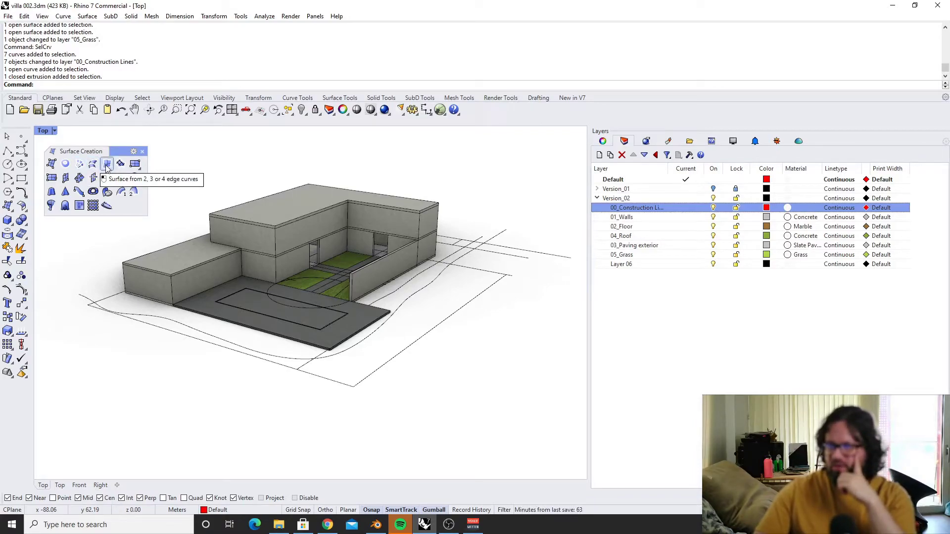
right_click_drag(364, 272, 397, 279)
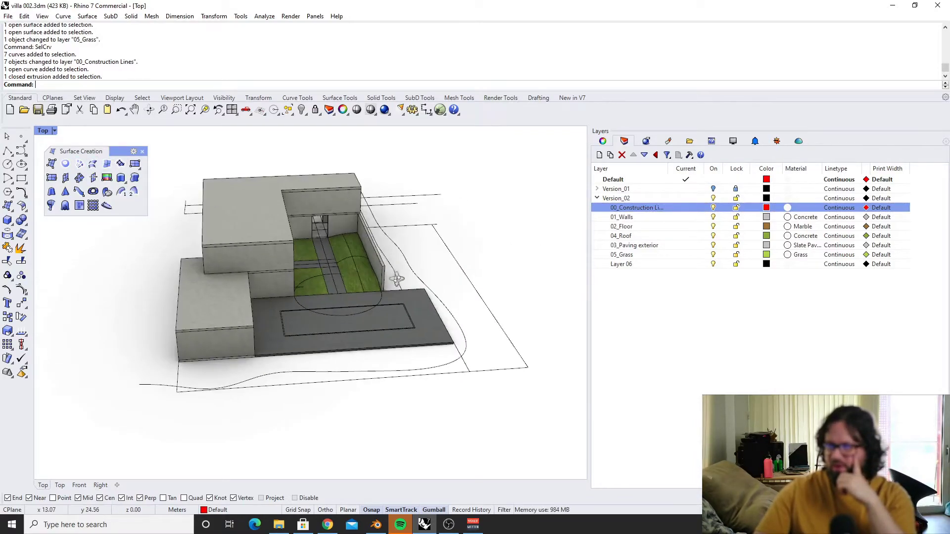
scroll(397, 278, "up", 5)
left_click(295, 241)
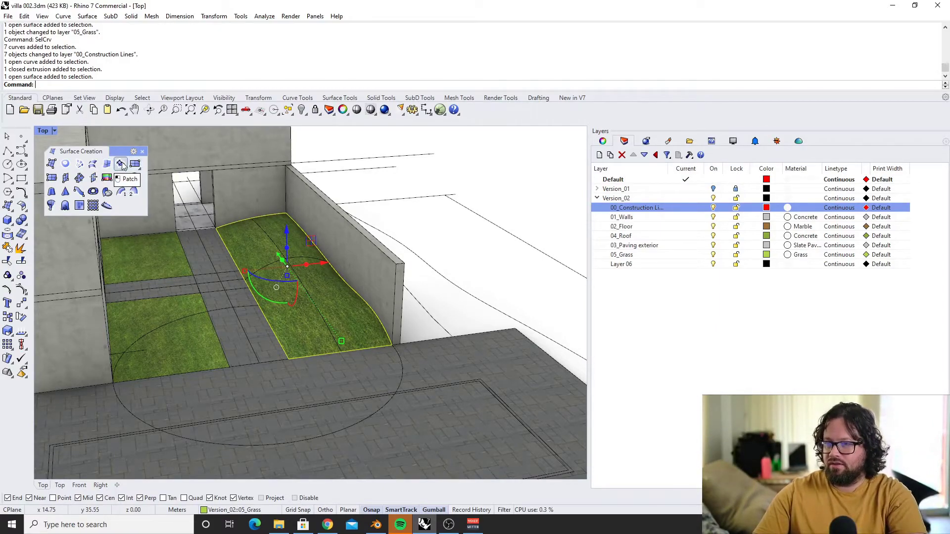
scroll(347, 247, "down", 7)
right_click_drag(346, 247, 282, 225)
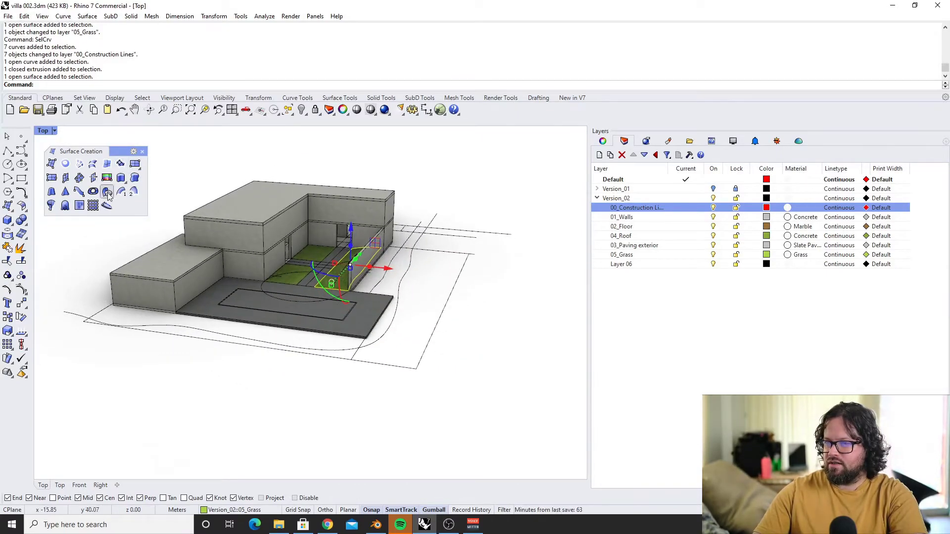
right_click_drag(345, 229, 479, 228)
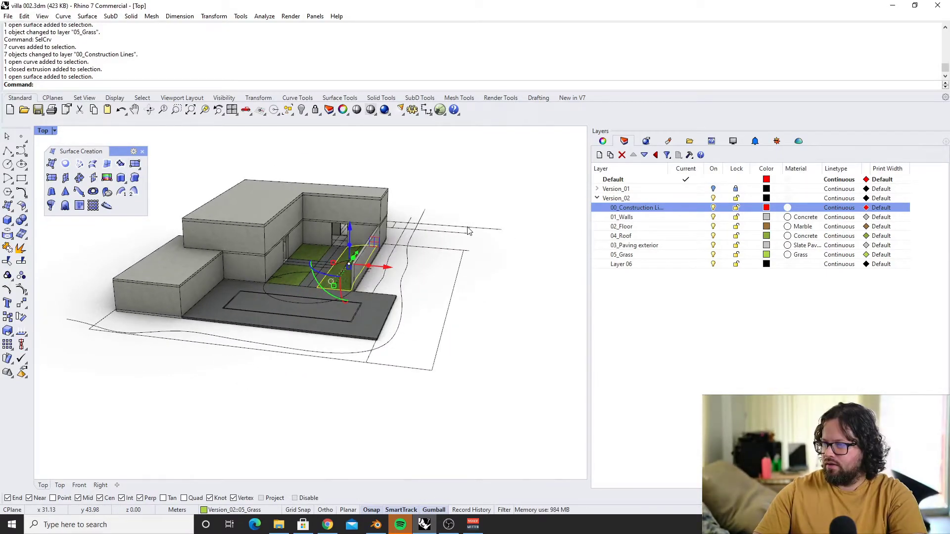
left_click(54, 130)
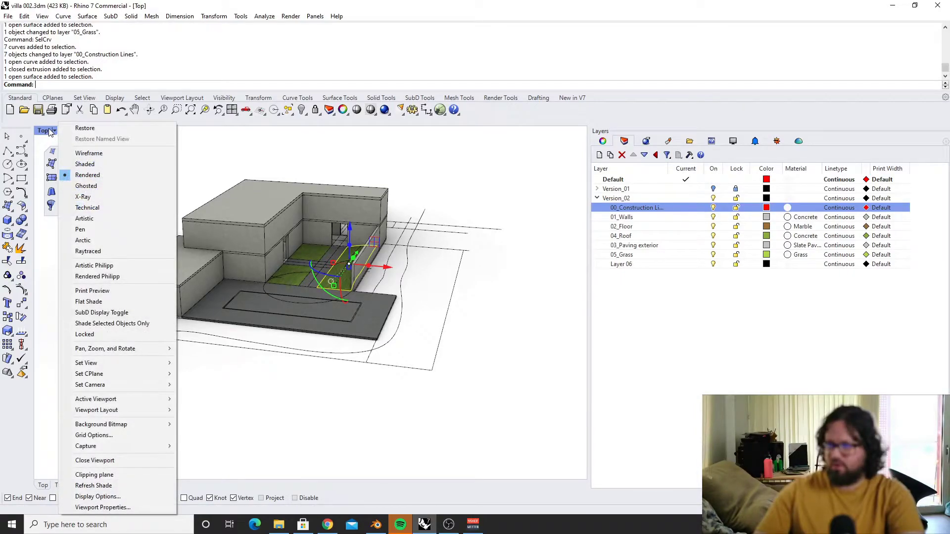
left_click(713, 207)
left_click(713, 208)
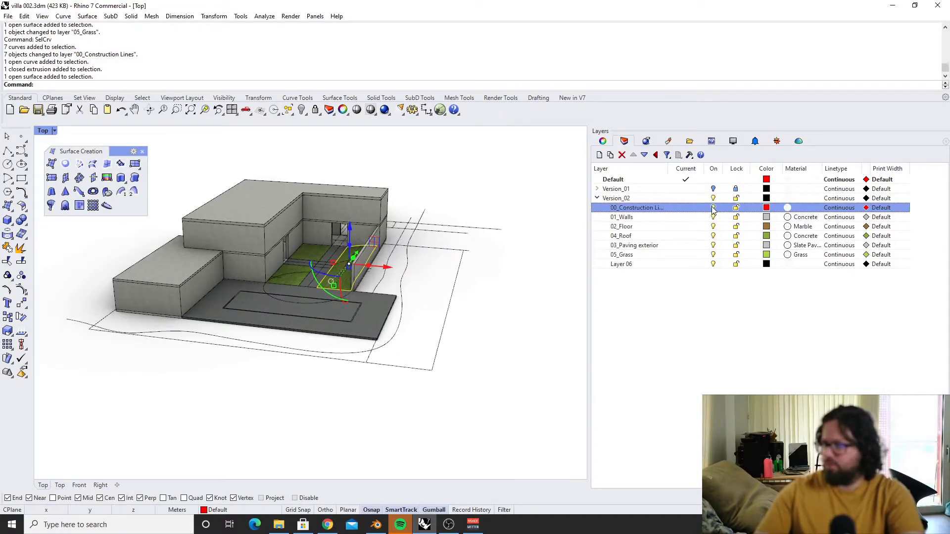
Select the contour curves beside the courtyard's side wall to inspect them
right_click_drag(401, 296, 387, 291)
scroll(388, 290, "up", 5)
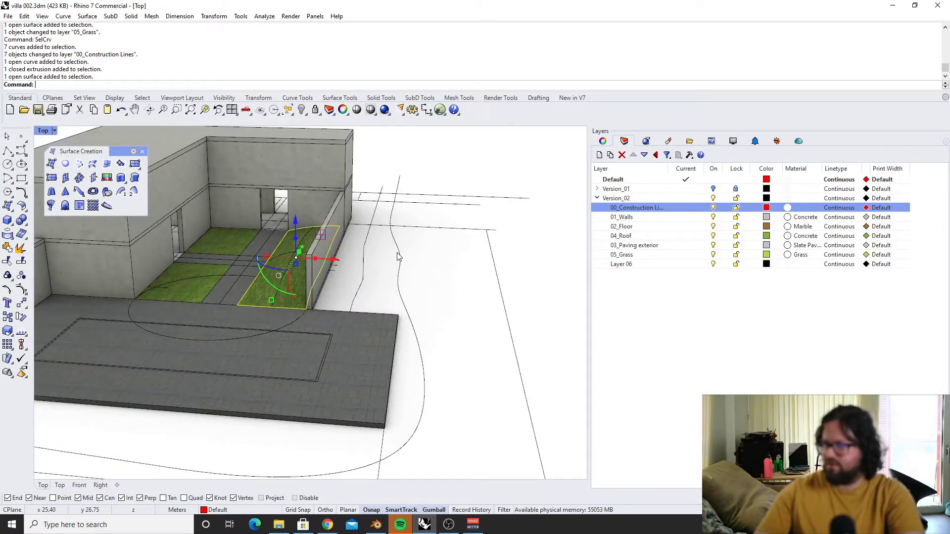
left_click(400, 255)
left_click(362, 263, "shift")
scroll(363, 263, "down", 5)
mouse_move(360, 262)
right_mouse_down()
mouse_move(250, 278)
mouse_move(248, 322)
mouse_move(315, 322)
mouse_move(323, 312)
right_mouse_up()
left_click(378, 297)
Set the viewport's display mode to Shaded and check the site contour curves around the villa
left_click(55, 131)
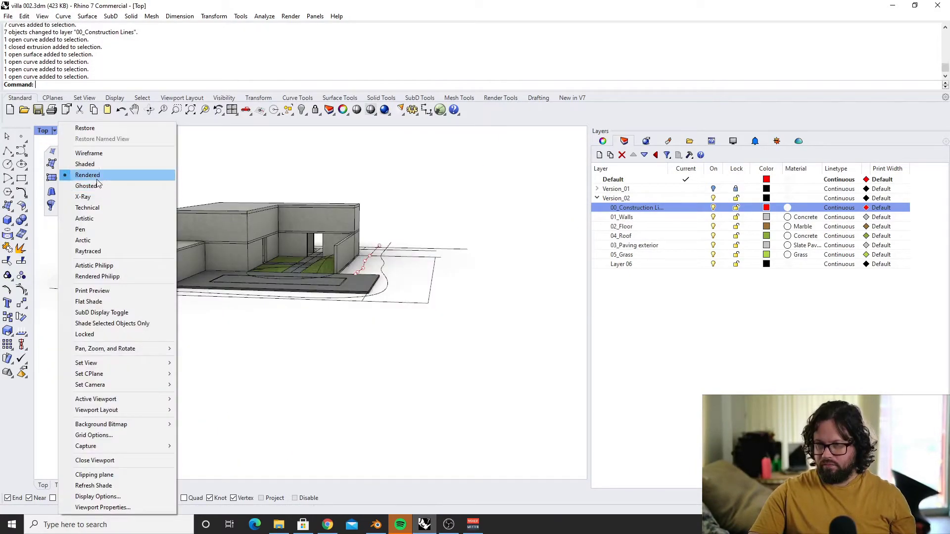
left_click(85, 165)
right_click_drag(343, 280, 283, 373)
scroll(284, 373, "up", 4)
scroll(164, 328, "down", 4)
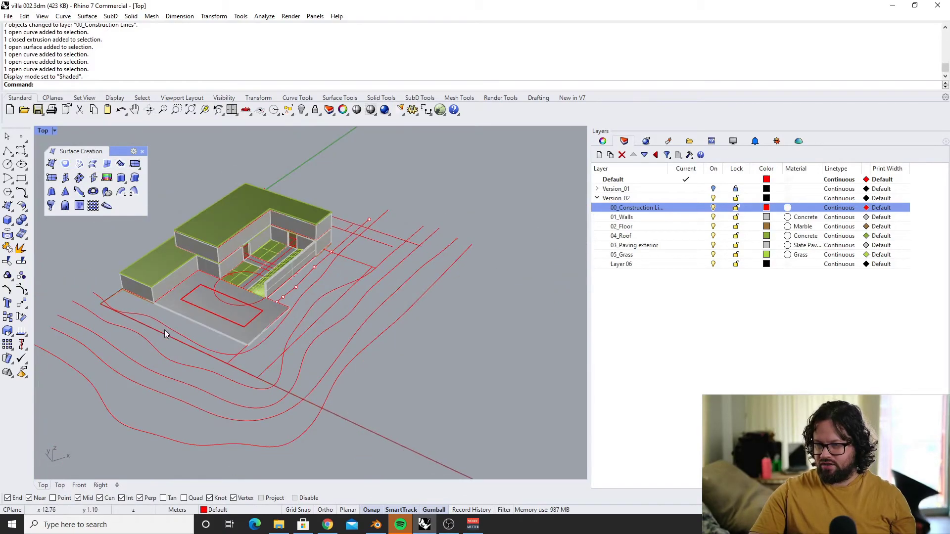
Delete the straight site boundary lines around the front and side of the villa
right_click_drag(165, 328, 225, 330)
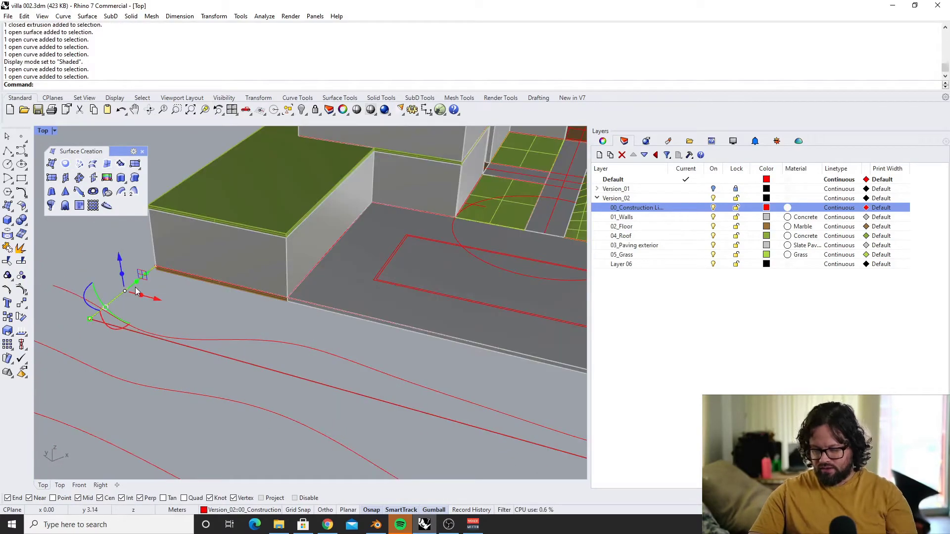
key("Delete")
left_click(102, 321)
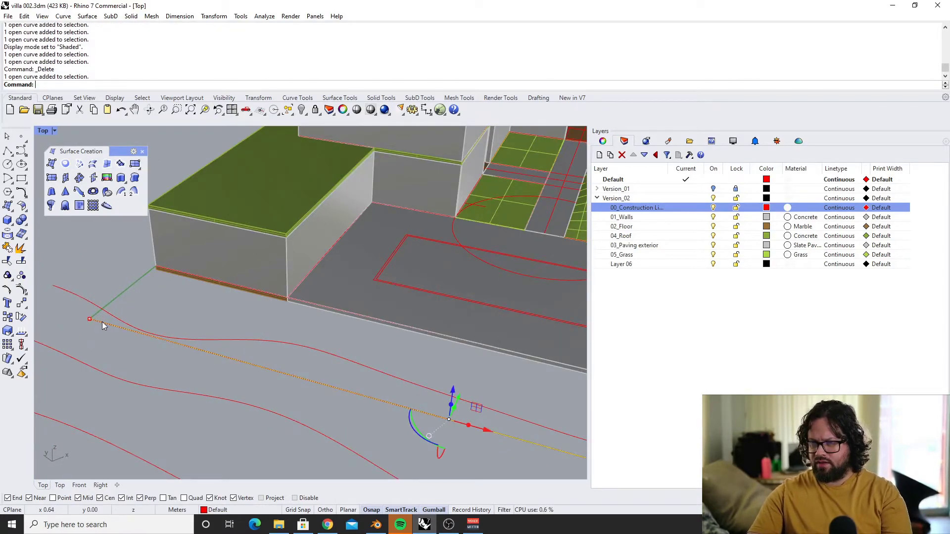
key("Delete")
scroll(103, 323, "down", 5)
left_click(409, 396)
key("Delete")
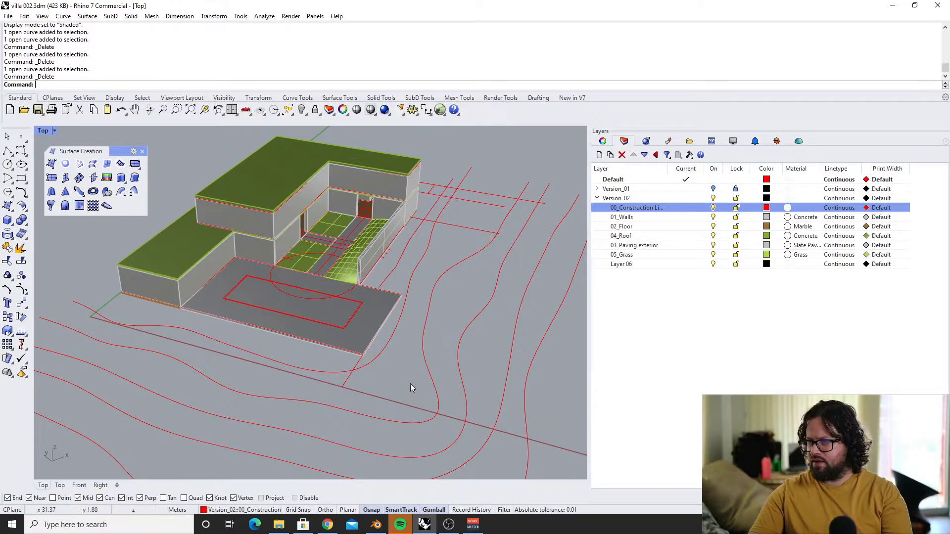
Delete the leftover straight construction lines beside and behind the villa, keeping the curved site contours
right_click_drag(468, 239, 363, 284)
scroll(304, 293, "up", 6)
left_click(296, 289)
key("Delete")
scroll(296, 289, "down", 6)
right_click_drag(297, 290, 226, 178)
right_click_drag(364, 197, 320, 217)
scroll(319, 218, "up", 6)
scroll(344, 222, "down", 7)
right_click_drag(296, 308, 154, 268)
scroll(154, 268, "up", 3)
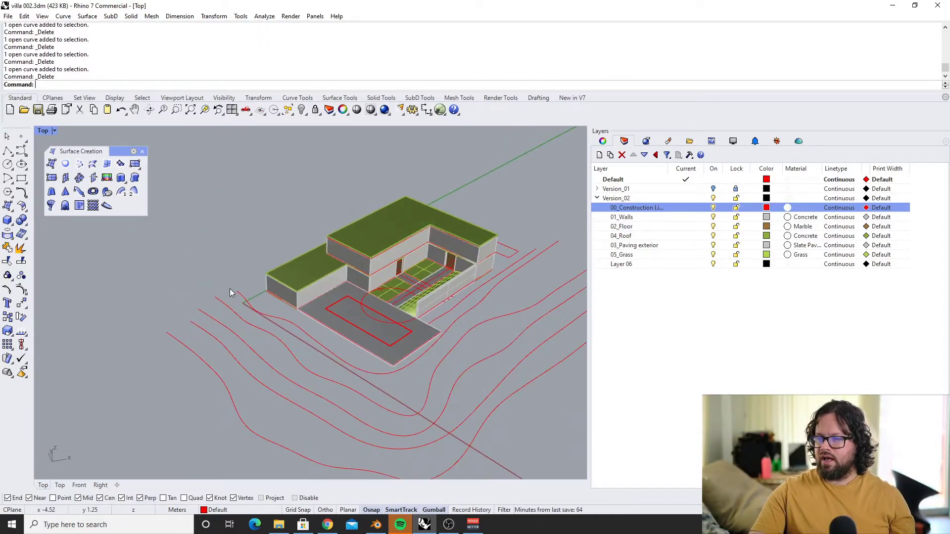
scroll(349, 313, "down", 3)
right_click_drag(348, 314, 298, 304)
scroll(299, 303, "up", 6)
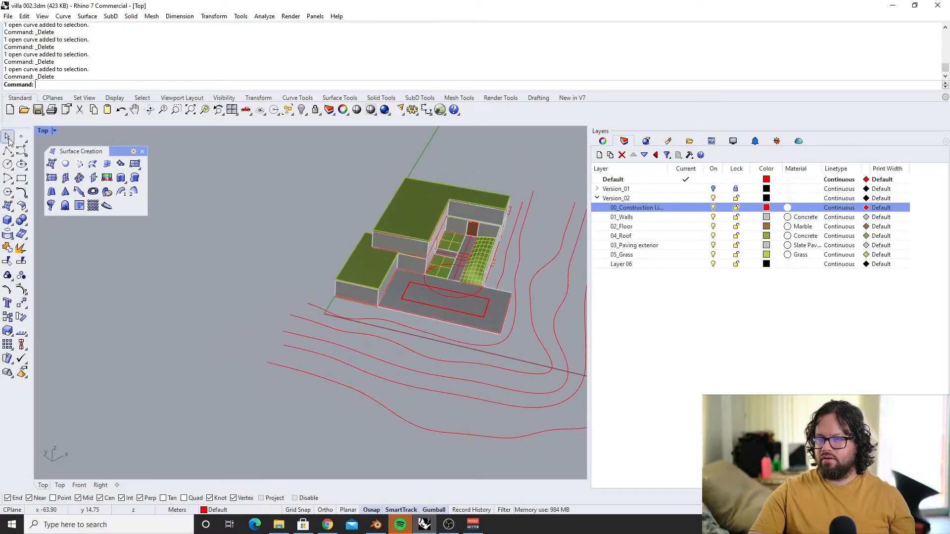
Start a control-point curve at the open end of the innermost site contour, using the Top view
left_click(6, 152)
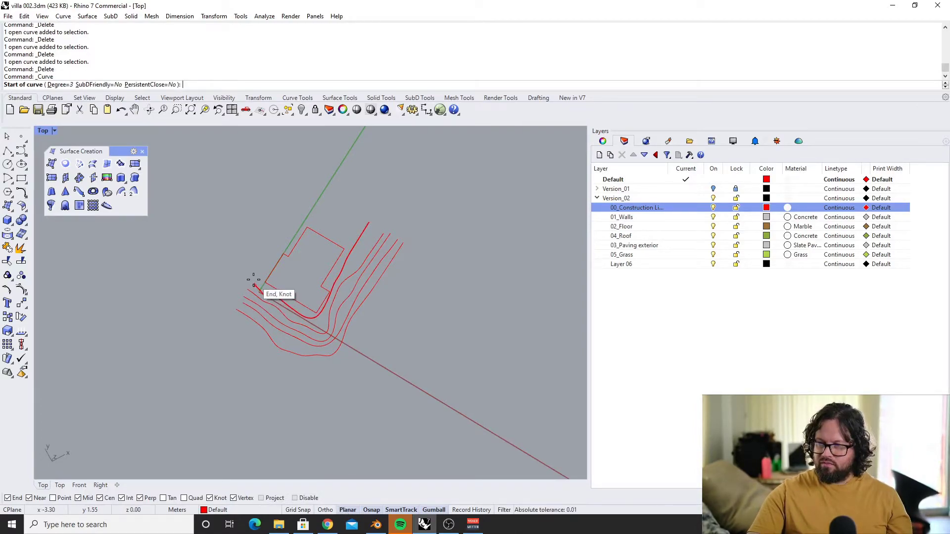
left_click(252, 280)
scroll(247, 262, "down", 3)
right_click_drag(255, 225, 272, 246)
scroll(278, 250, "up", 5)
scroll(281, 278, "down", 5)
right_click_drag(281, 278, 297, 335)
right_click(43, 134)
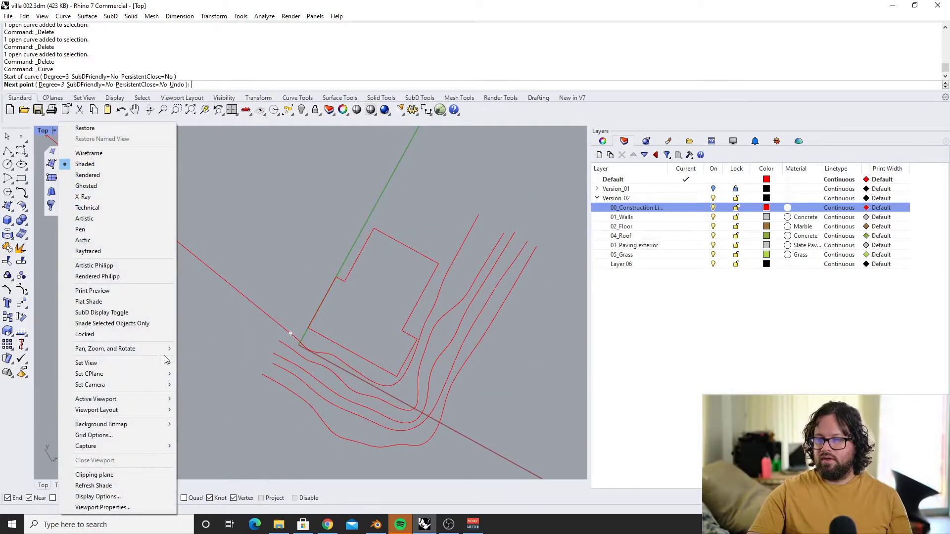
mouse_move(87, 363)
left_click(204, 370)
right_click_drag(298, 259, 252, 308)
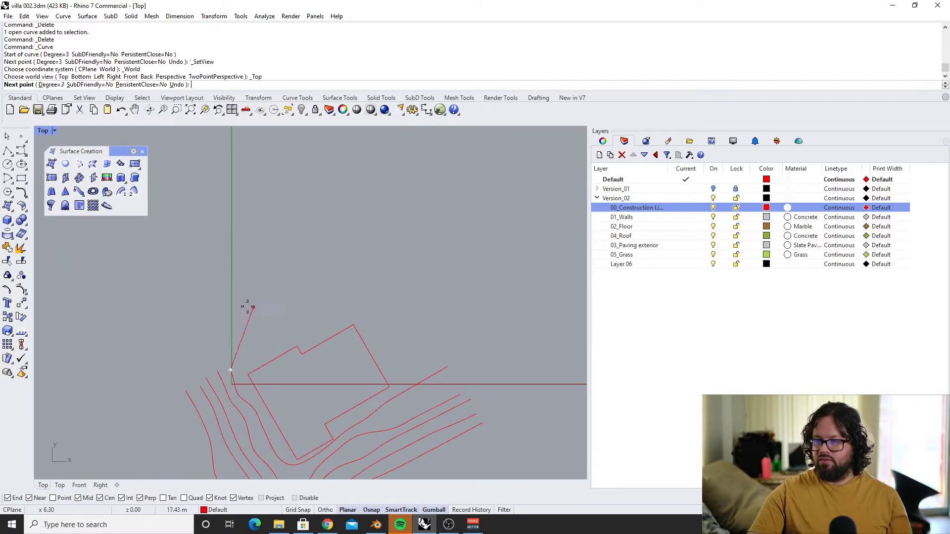
Route the control-point curve in a wide arc behind the villa and finish it at the innermost contour's other open end
scroll(208, 330, "up", 6)
left_click(232, 364)
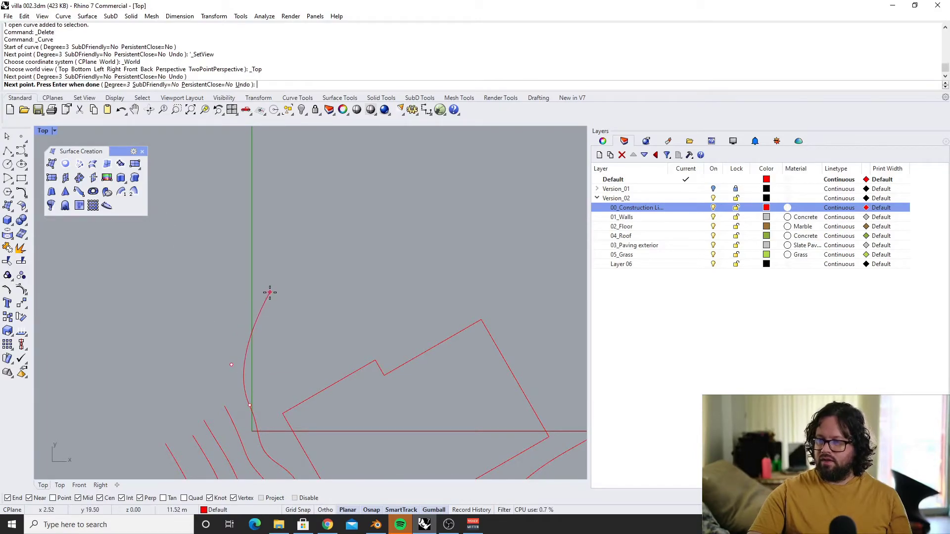
left_click(179, 226)
left_click(211, 214)
left_click(296, 185)
scroll(296, 192, "down", 3)
left_click(341, 180)
left_click(391, 194)
left_click(416, 256)
left_click(413, 276)
scroll(426, 291, "up", 6)
scroll(426, 291, "up", 2)
left_click(410, 269)
left_click(392, 295)
key("Return")
scroll(350, 288, "down", 10)
scroll(350, 288, "up", 4)
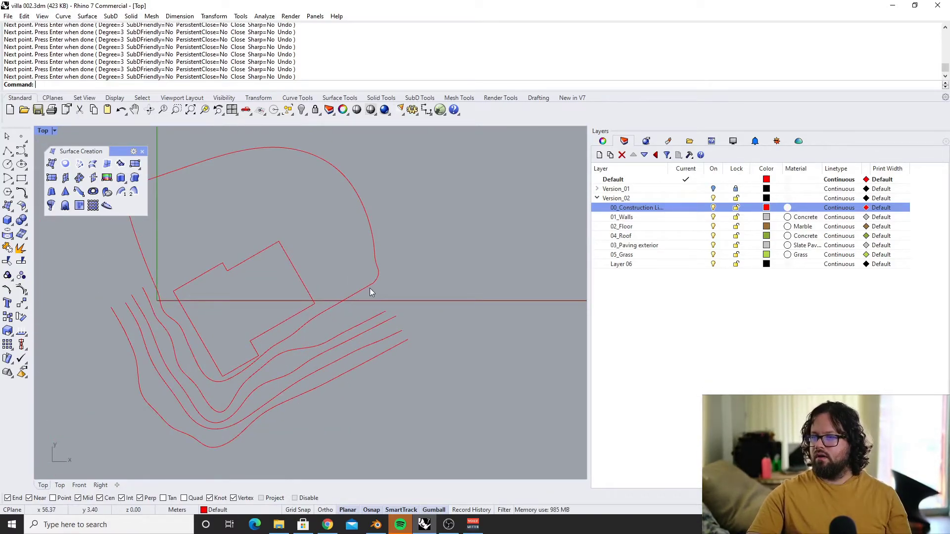
Join the innermost contour with its closing curve, and close the second contour with a joined curve around the back of the villa
left_click(373, 290)
type("join")
key("Return")
left_click(21, 151)
left_click(404, 291)
left_click(449, 265)
left_click(452, 260)
key("Return")
type("join")
key("Return")
Draw closing curves behind the villa for the remaining outer contours and join each into a closed loop
left_click(21, 150)
left_click(269, 185)
scroll(339, 220, "up", 4)
key("Return")
type("join")
key("Return")
left_click(21, 151)
scroll(183, 233, "down", 6)
key("Return")
left_click(351, 388)
type("join")
left_click(20, 150)
left_click(373, 371)
left_click(290, 359)
key("Return")
type("join")
key("Return")
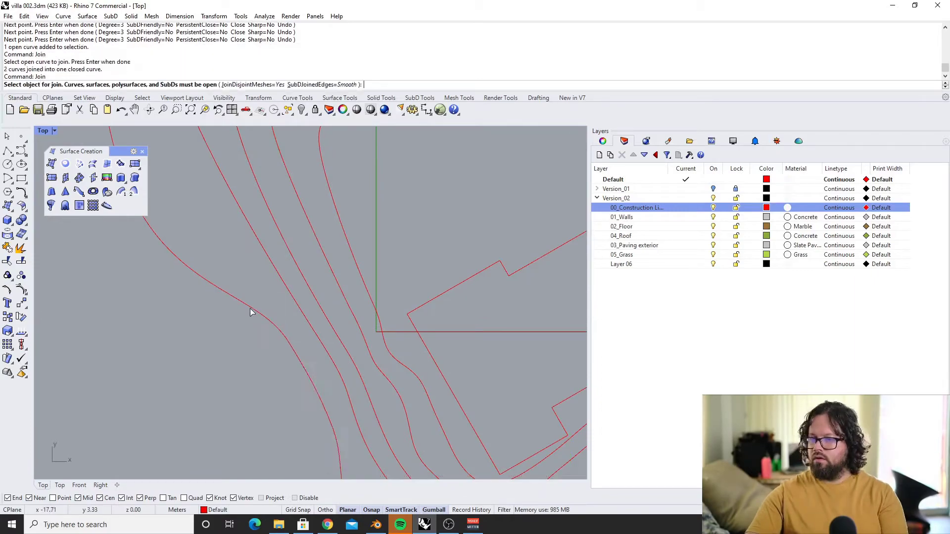
left_click(120, 164)
Create a Patch surface through the closed contours and villa outline with 50 U spans and 50 V spans
left_click(325, 232)
left_click(339, 227)
left_click(356, 217)
left_click(392, 190)
left_click(422, 173)
key("Return")
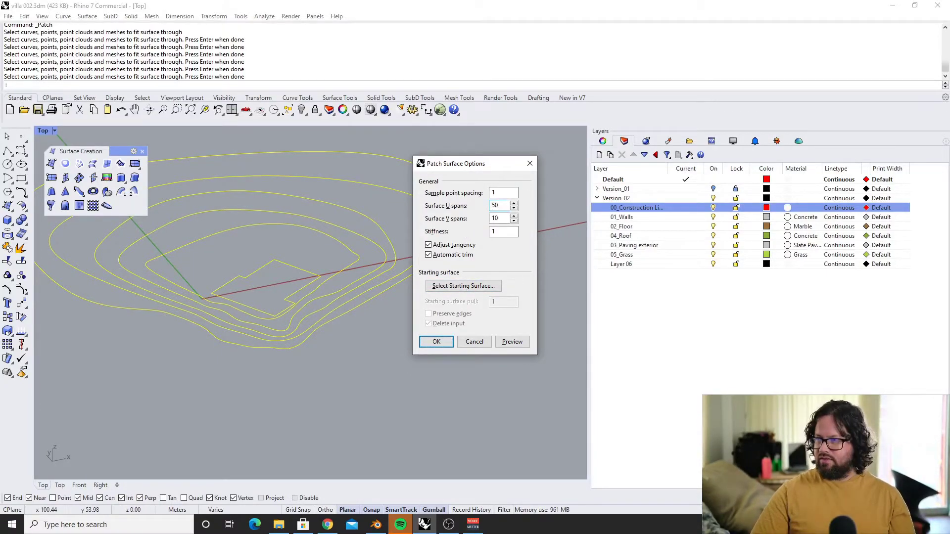
key("Tab")
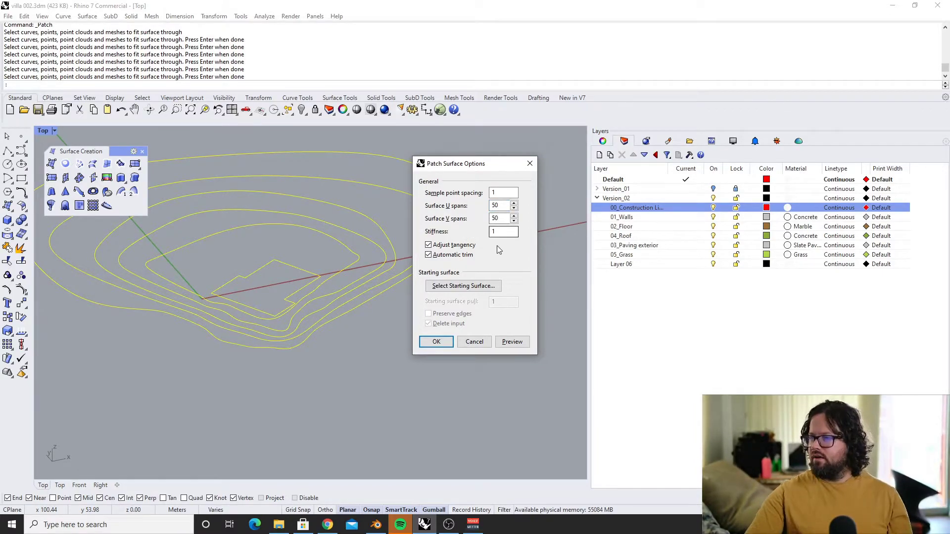
left_click(439, 345)
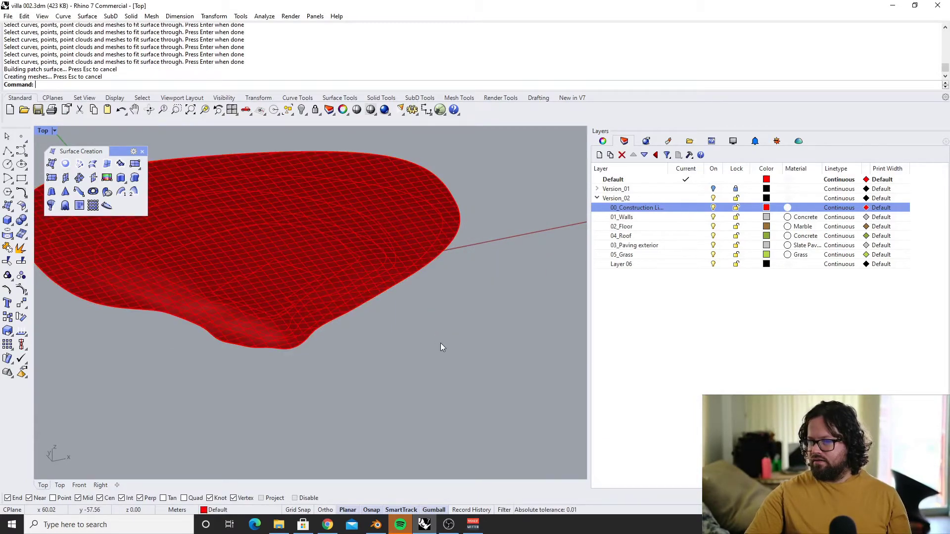
Move the new terrain patch surface to the 05_Grass layer
right_click_drag(348, 299, 296, 330)
scroll(235, 286, "up", 8)
scroll(235, 286, "down", 8)
scroll(239, 395, "down", 4)
left_click(309, 338)
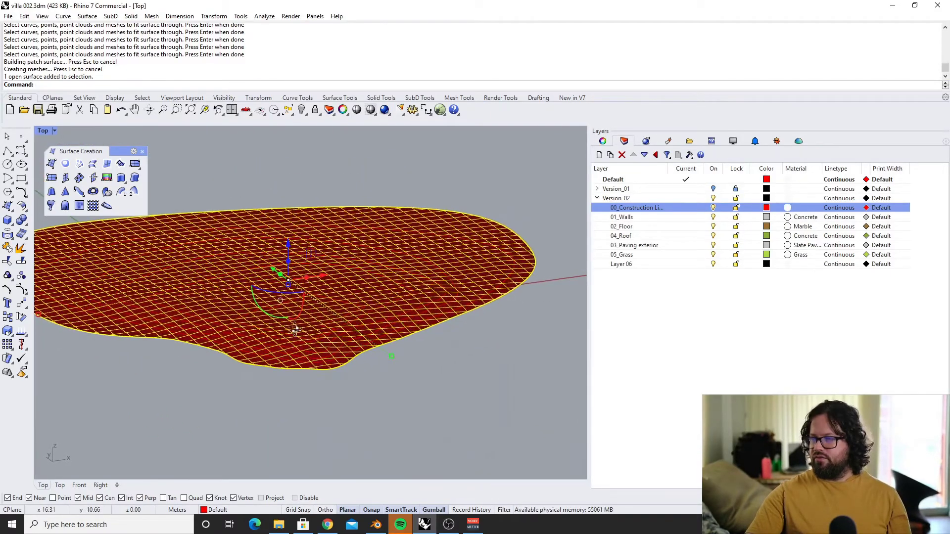
right_click(646, 256)
left_click(680, 401)
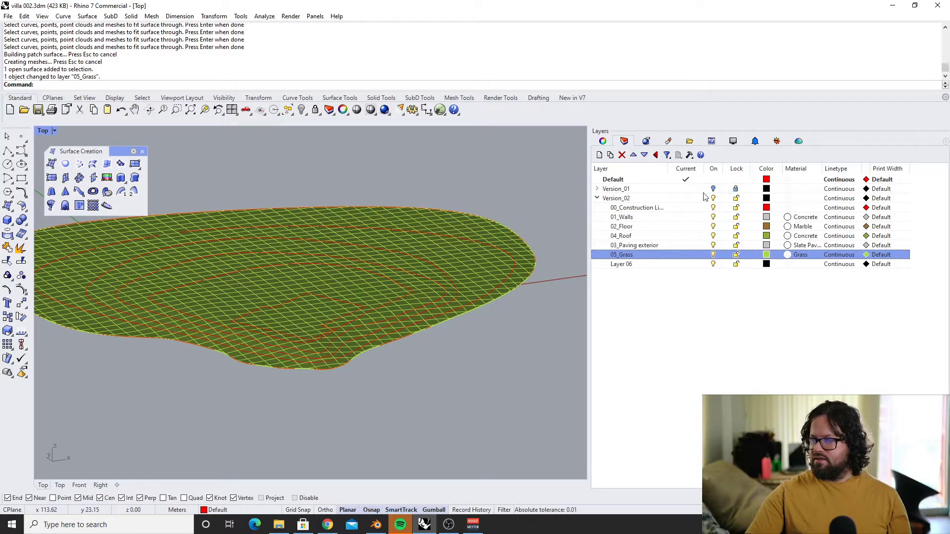
Select all curves, move them to the 00_Construction Lines layer, and turn that layer off
type("SelCrv")
key("Return")
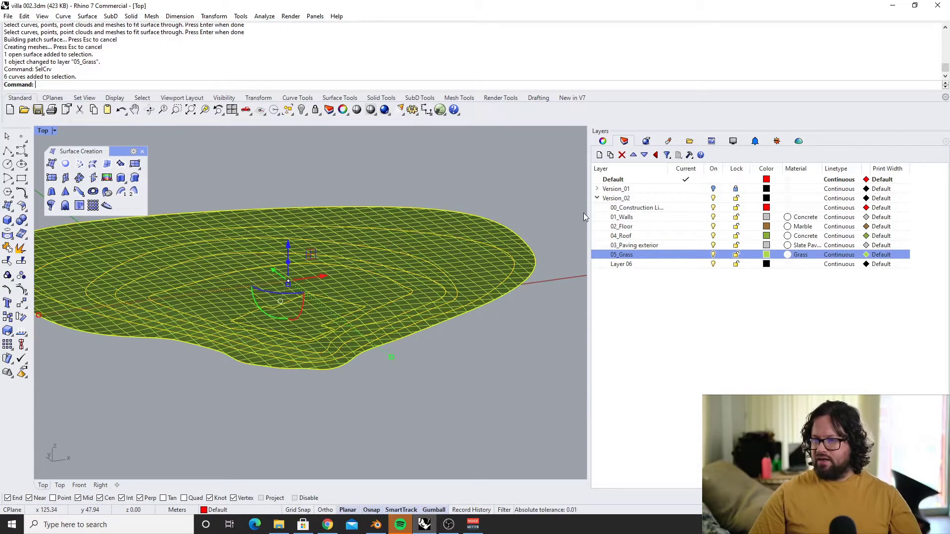
right_click(665, 208)
left_click(708, 385)
left_click(713, 207)
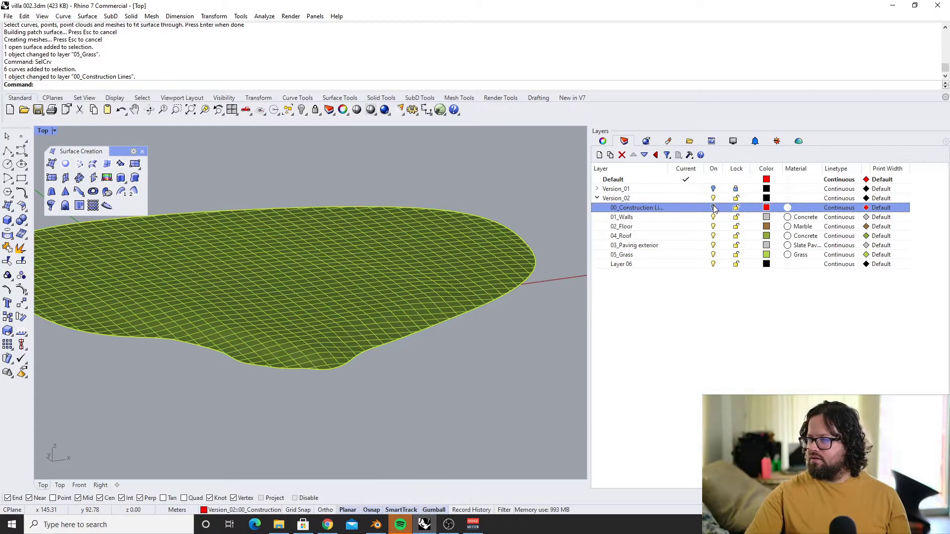
Turn off the surface isocurve display on the terrain
left_click(312, 301)
scroll(333, 304, "up", 5)
key("Escape")
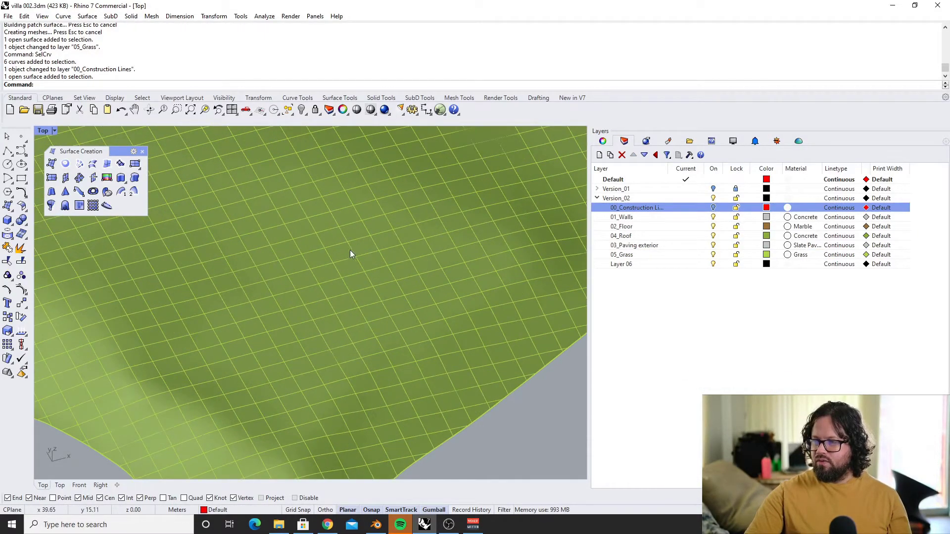
scroll(366, 316, "down", 4)
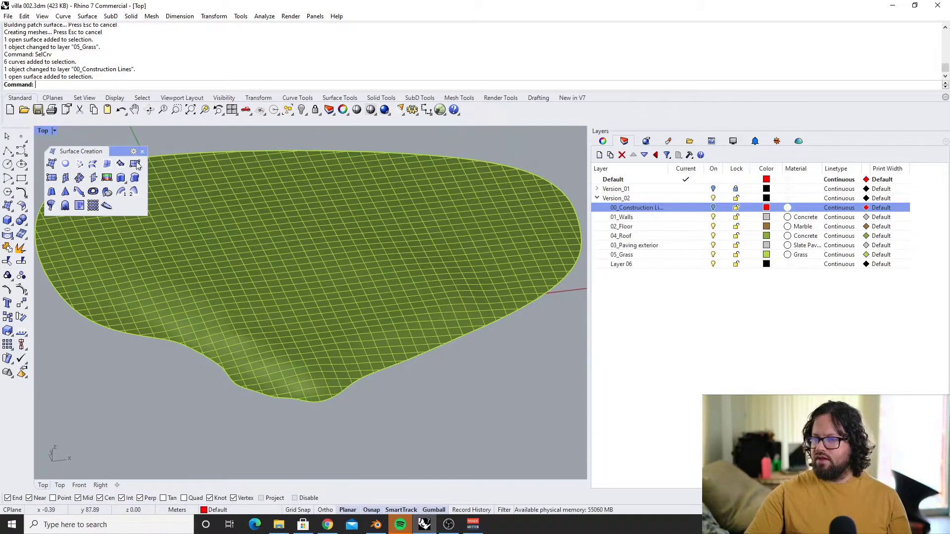
left_click(329, 262)
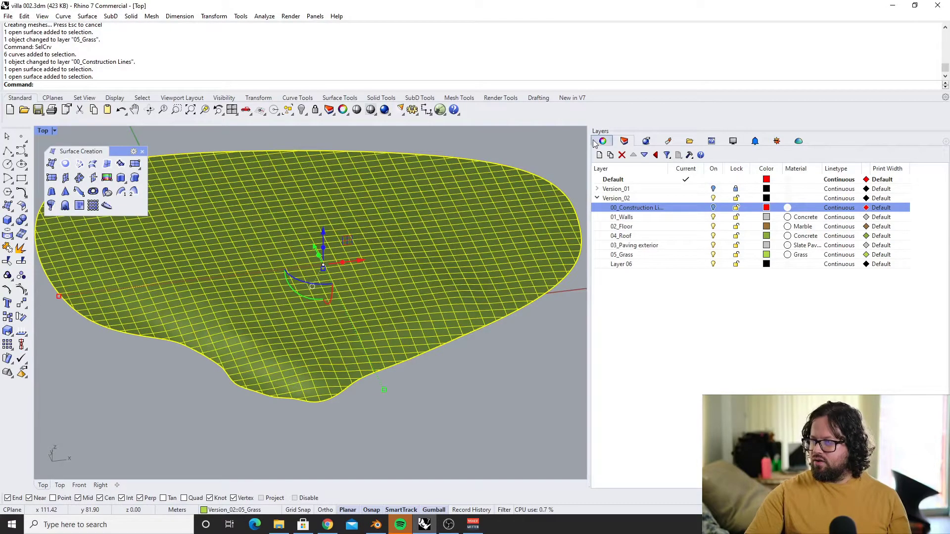
left_click(602, 141)
left_click(624, 143)
left_click(603, 143)
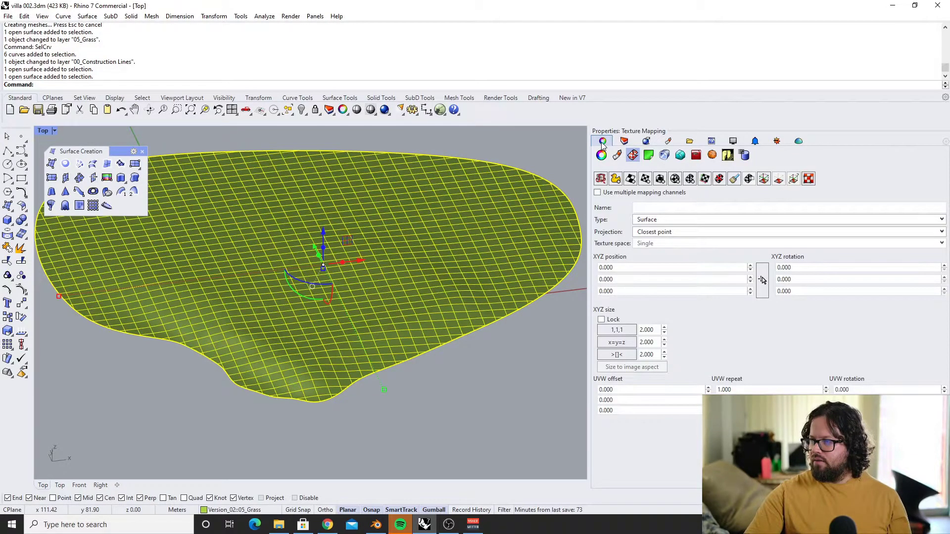
left_click(601, 156)
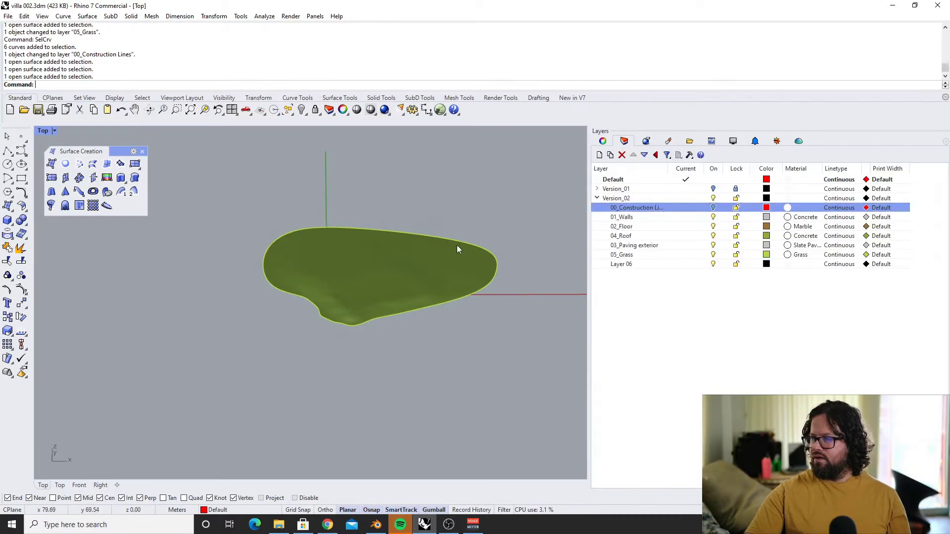
Reassign the terrain surface to the 05_Grass layer
left_click(456, 248)
left_click(637, 255)
right_click(637, 255)
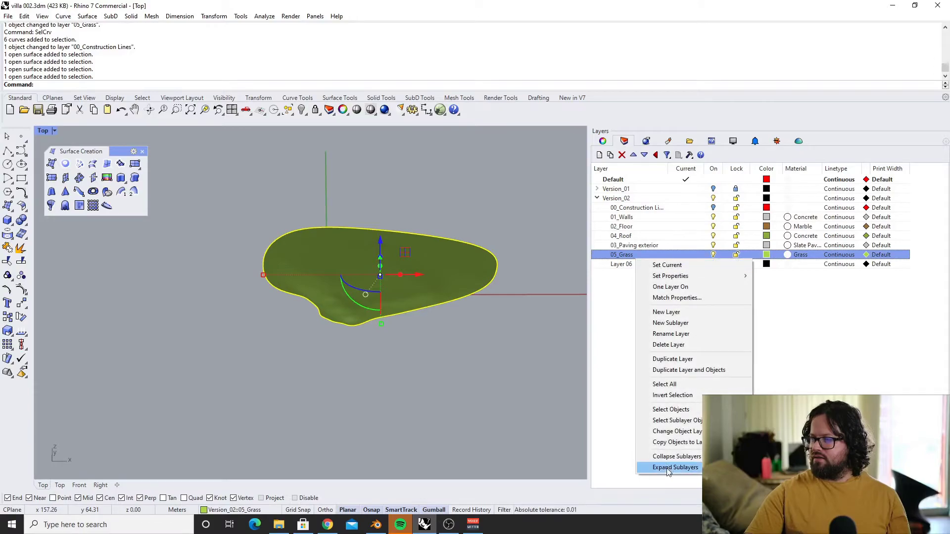
left_click(663, 431)
scroll(404, 248, "up", 4)
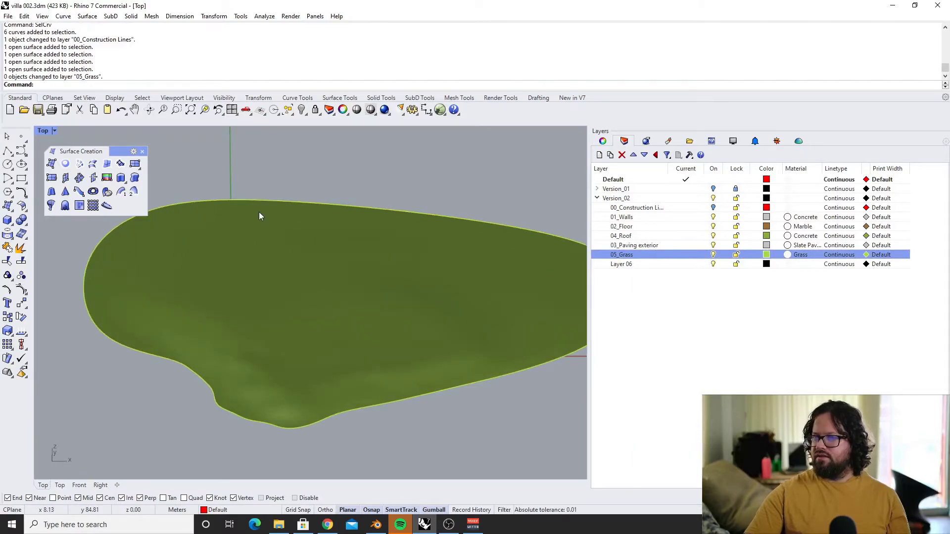
Set the viewport to Rendered display mode with Perspective projection to preview the terrain's grass material
left_click(42, 132)
left_click(75, 178)
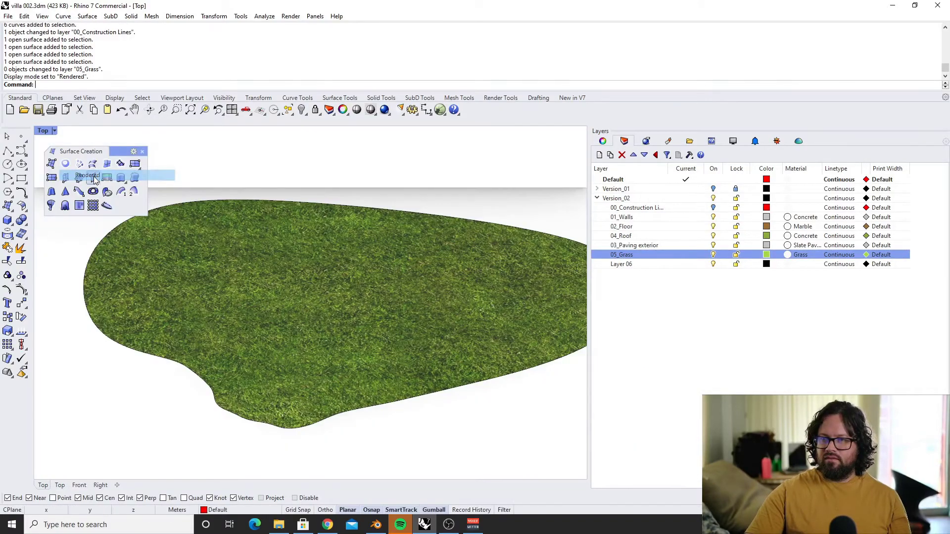
scroll(301, 313, "down", 7)
right_click_drag(410, 318, 348, 286, "ctrl+shift")
scroll(345, 287, "up", 8)
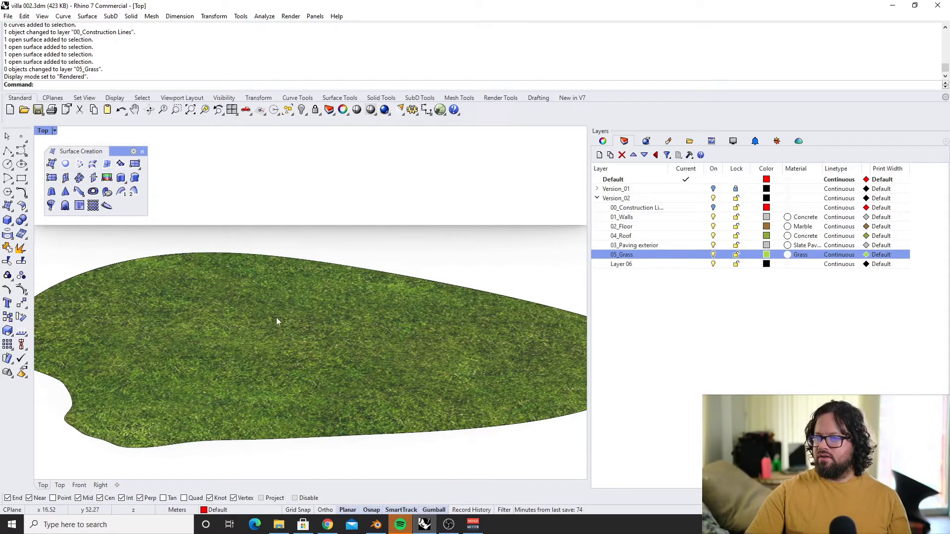
left_click(602, 142)
left_click(942, 216)
left_click(836, 234)
scroll(305, 324, "up", 5)
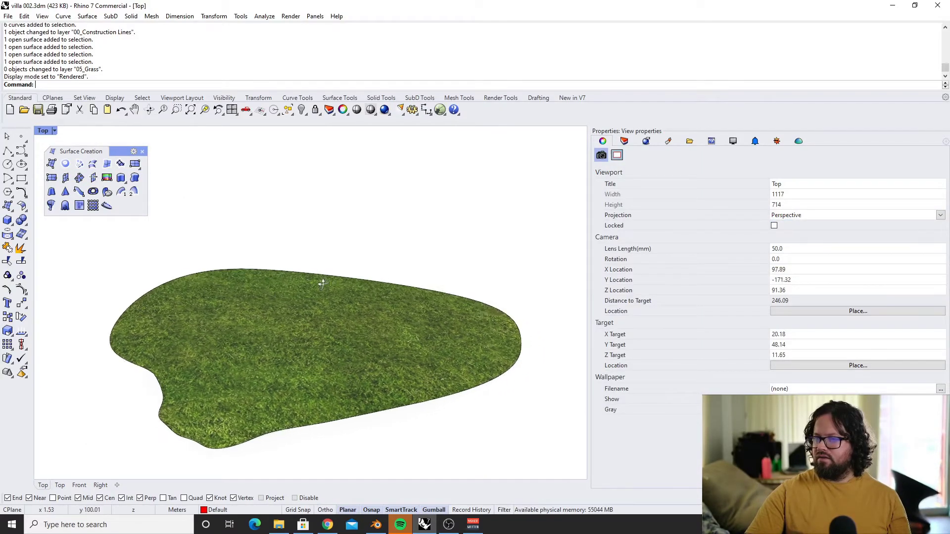
scroll(305, 323, "down", 5)
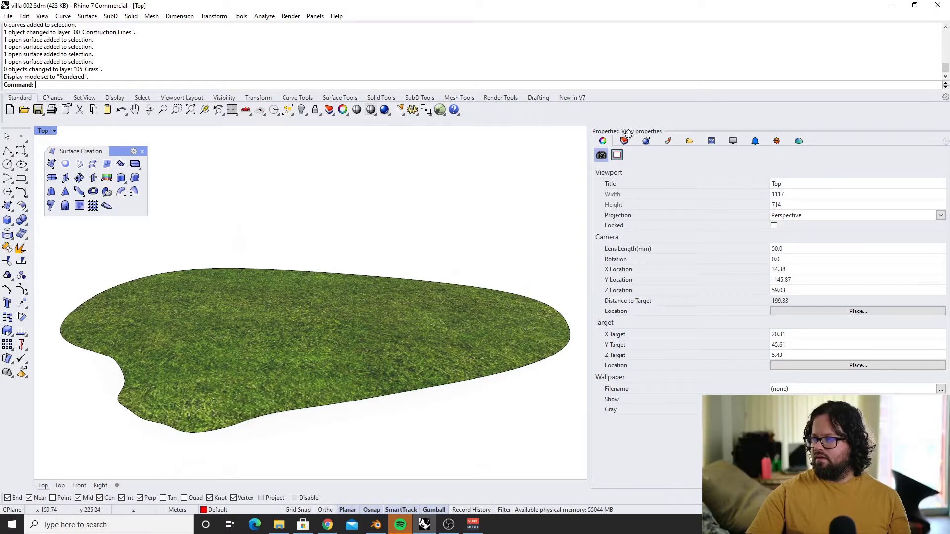
Show the hidden villa objects and check how the building sits on the terrain
left_click(301, 109)
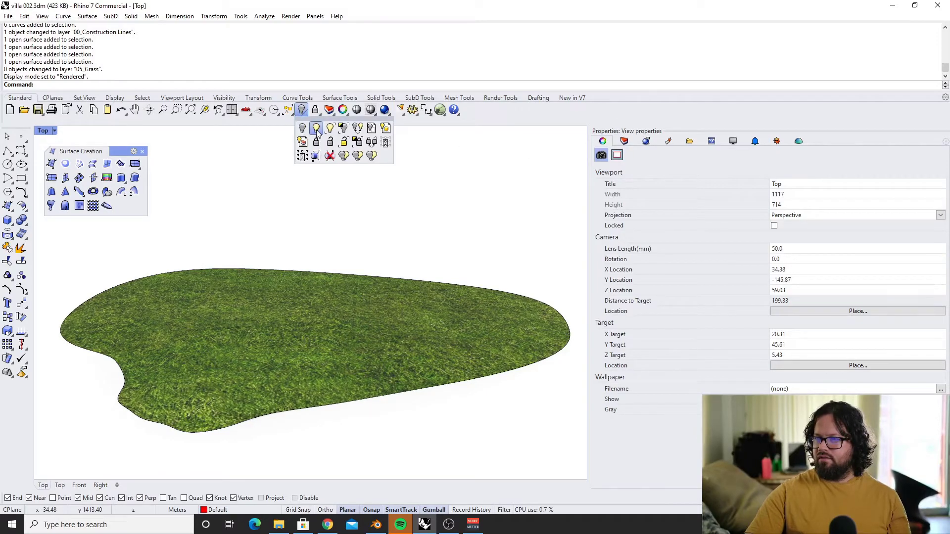
left_click(318, 134)
right_click_drag(343, 318, 367, 363)
scroll(367, 364, "up", 12)
scroll(370, 332, "down", 6)
right_click_drag(366, 329, 373, 300)
Move the terrain surface slightly down vertically so it no longer cuts through the villa's paving
left_click(305, 229)
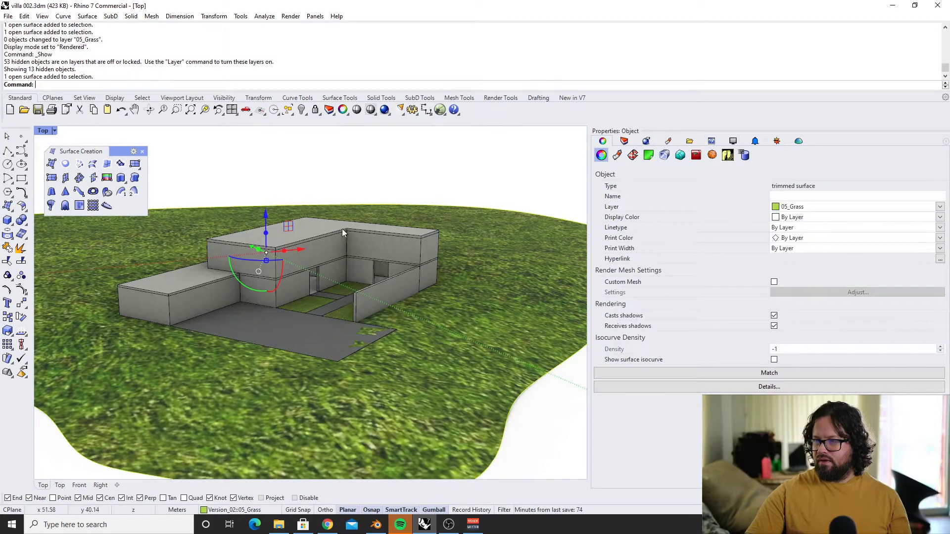
left_click_drag(266, 215, 265, 217)
scroll(453, 298, "down", 8)
scroll(454, 296, "up", 6)
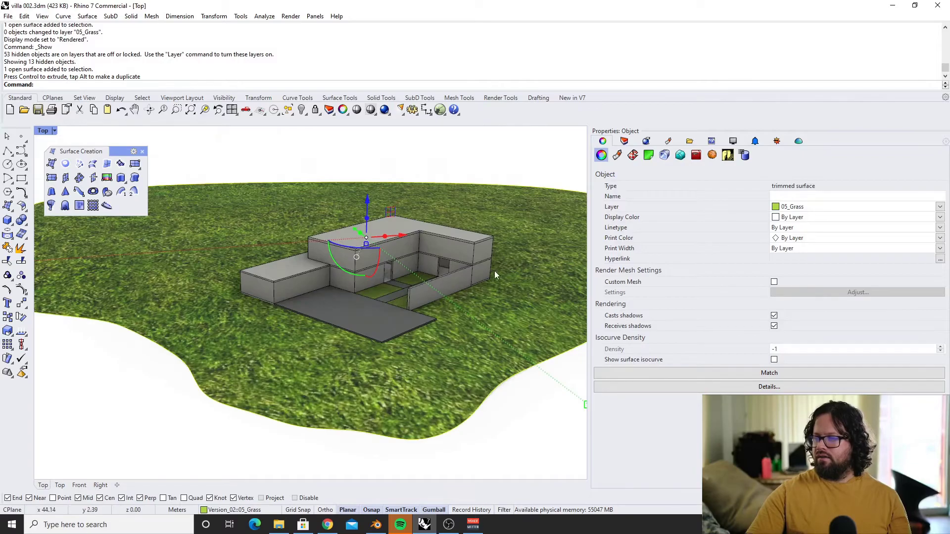
key("Escape")
scroll(468, 282, "up", 10)
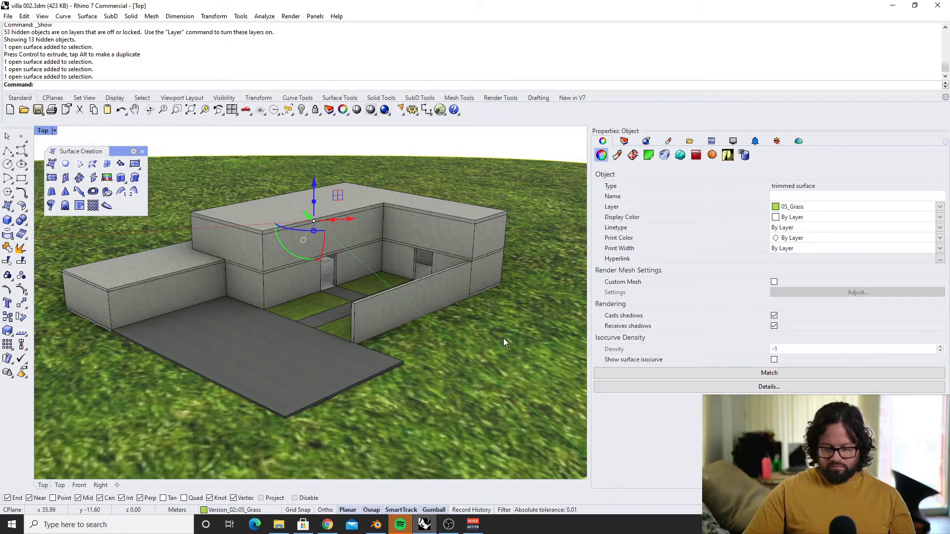
Try to match the terrain's texture mapping to the front courtyard grass surface with MatchMapping
type("Mat")
key("Return")
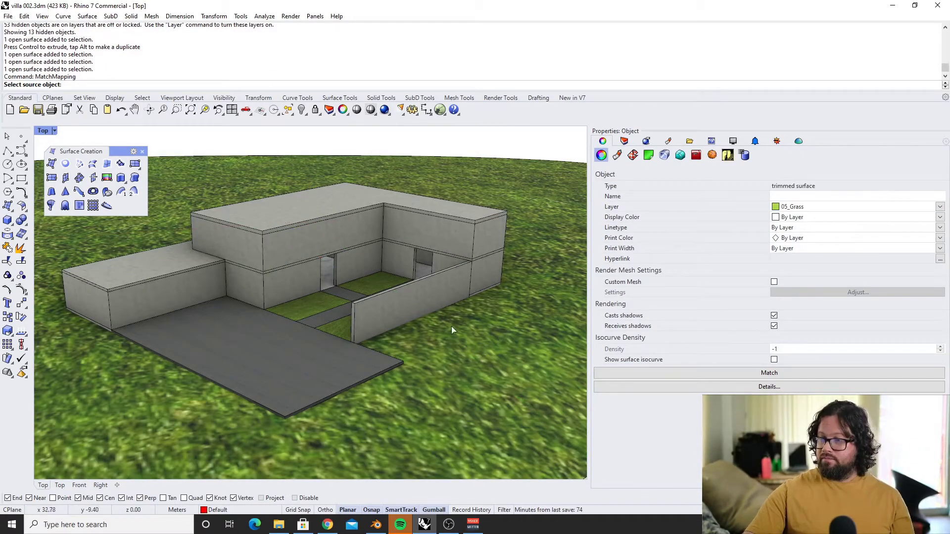
left_click(302, 308)
key("Return")
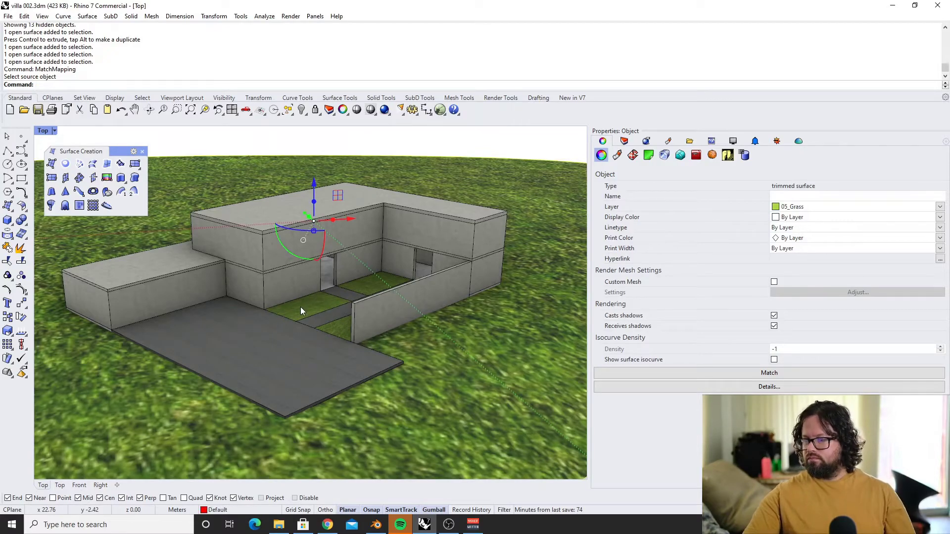
scroll(367, 339, "down", 3)
key("Escape")
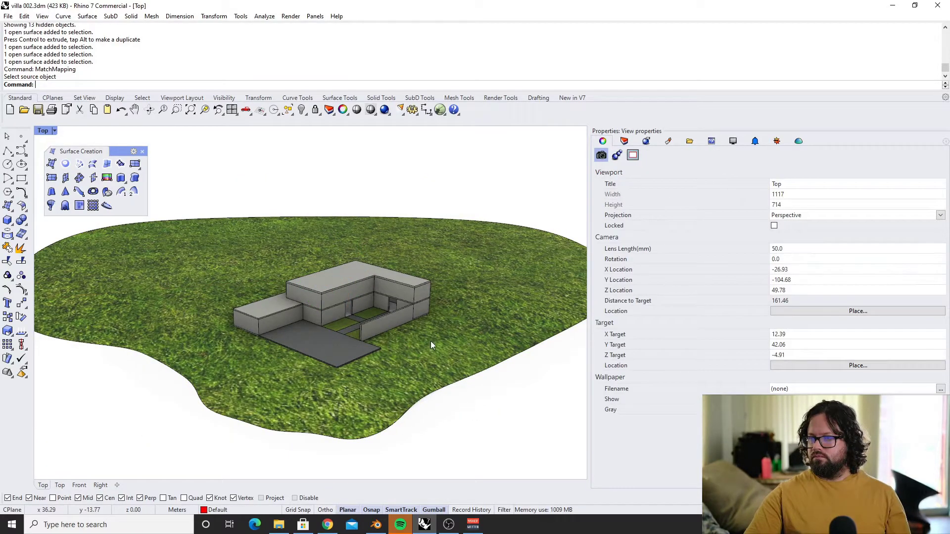
Repeat MatchMapping on the terrain with courtyard grass as the source, and check the terrain's texture mapping settings
left_click(432, 341)
key("Escape")
left_click(487, 307)
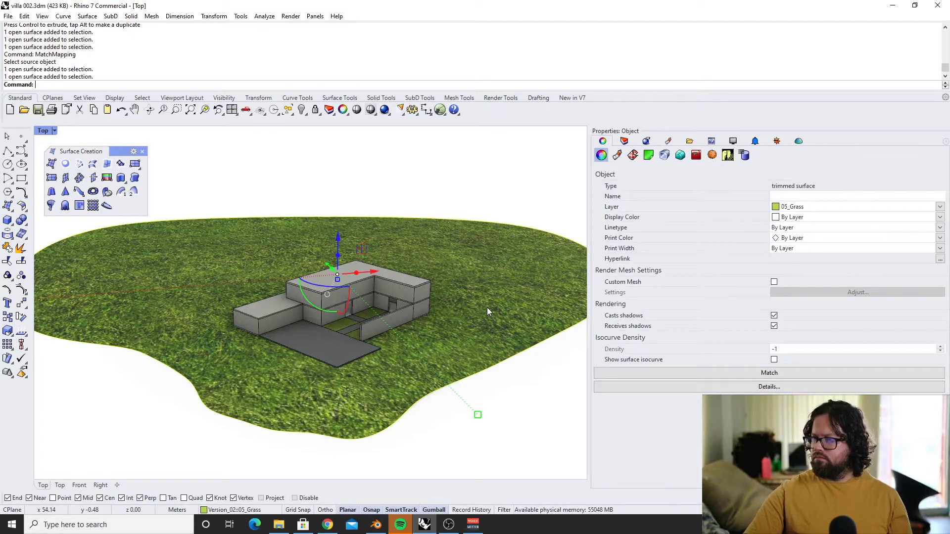
key("Return")
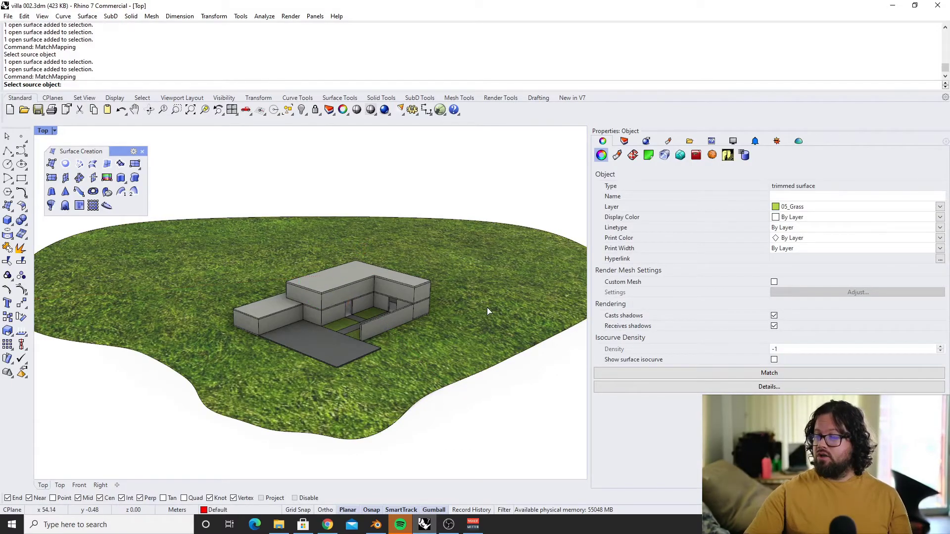
scroll(394, 327, "up", 5)
left_click(245, 317)
scroll(287, 313, "down", 4)
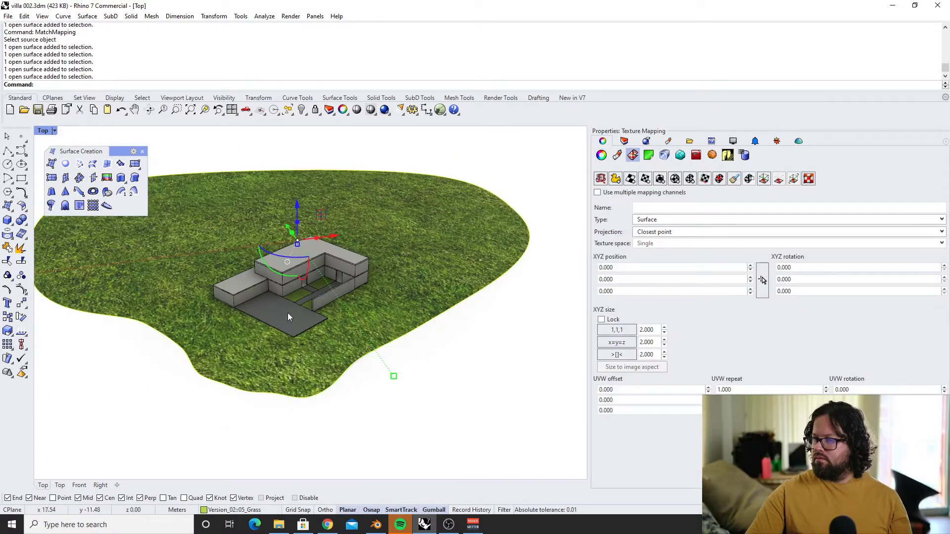
right_click_drag(287, 312, 393, 271)
scroll(393, 271, "up", 7)
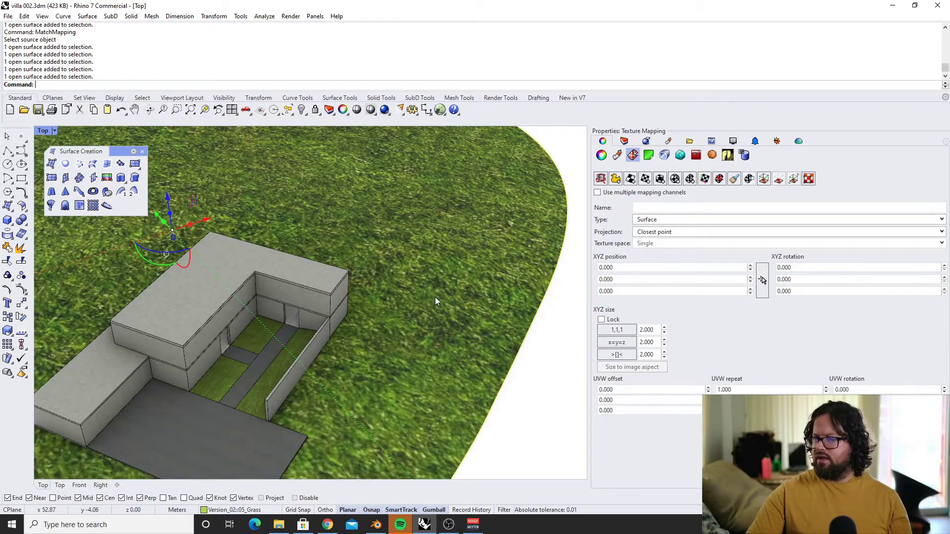
Clear the terrain selection and save the villa model as a new incremental version
scroll(435, 296, "down", 8)
right_click_drag(422, 324, 425, 317)
key("Escape")
scroll(425, 317, "up", 7)
left_click(426, 295)
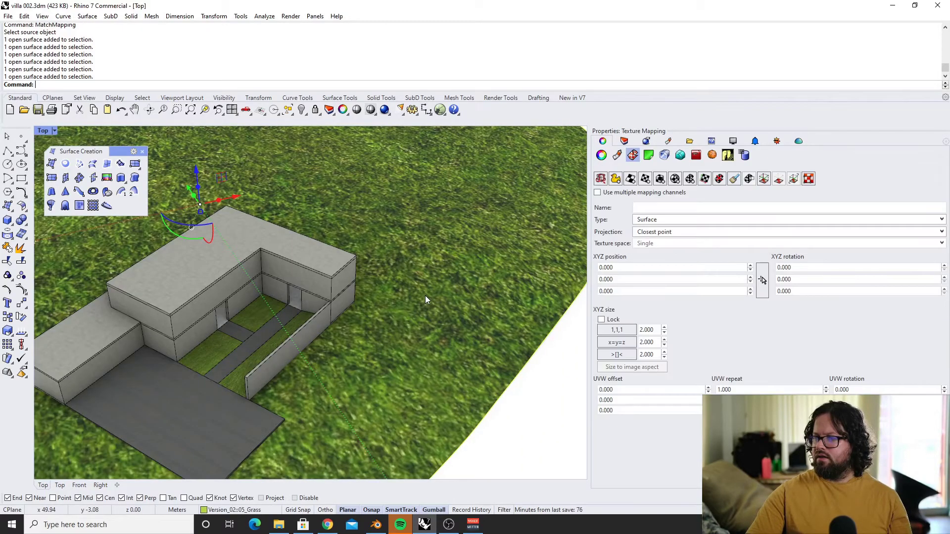
scroll(425, 296, "down", 5)
left_click(534, 348)
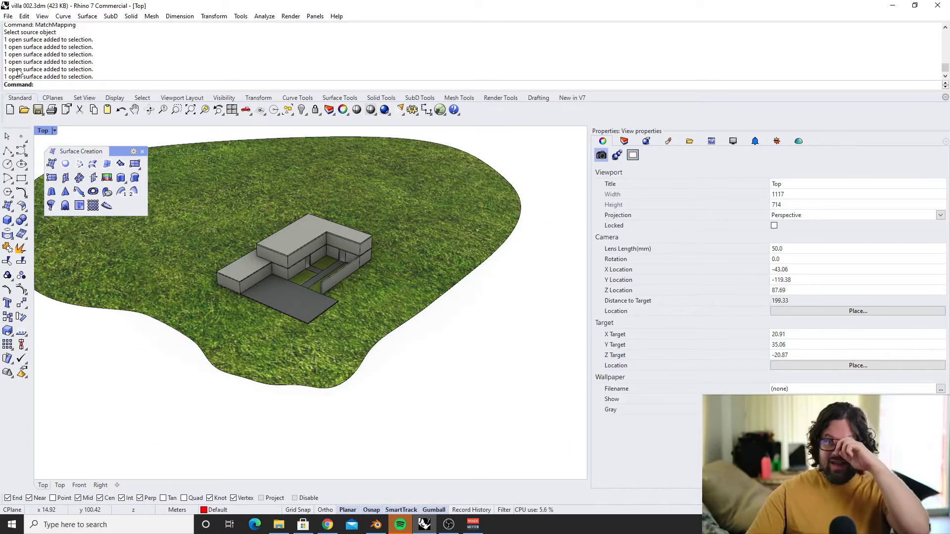
left_click(8, 16)
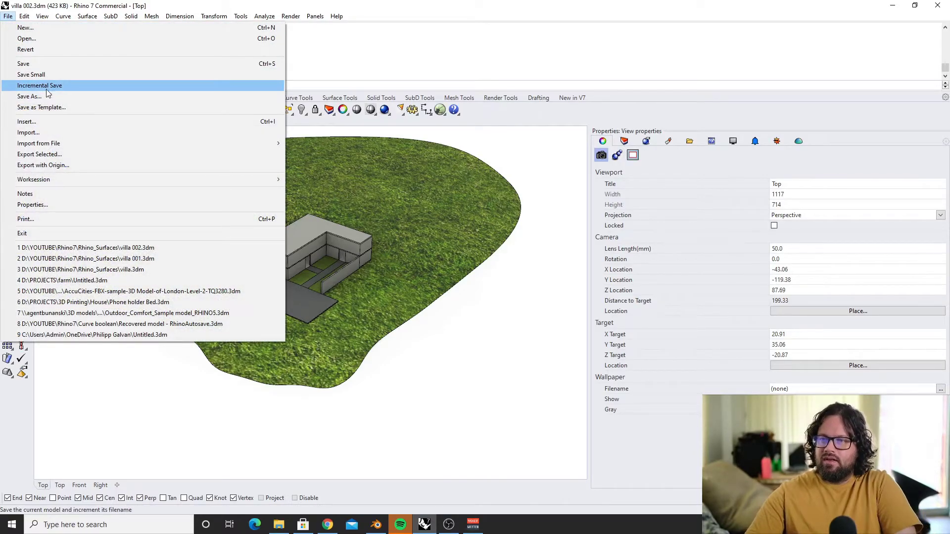
left_click(40, 86)
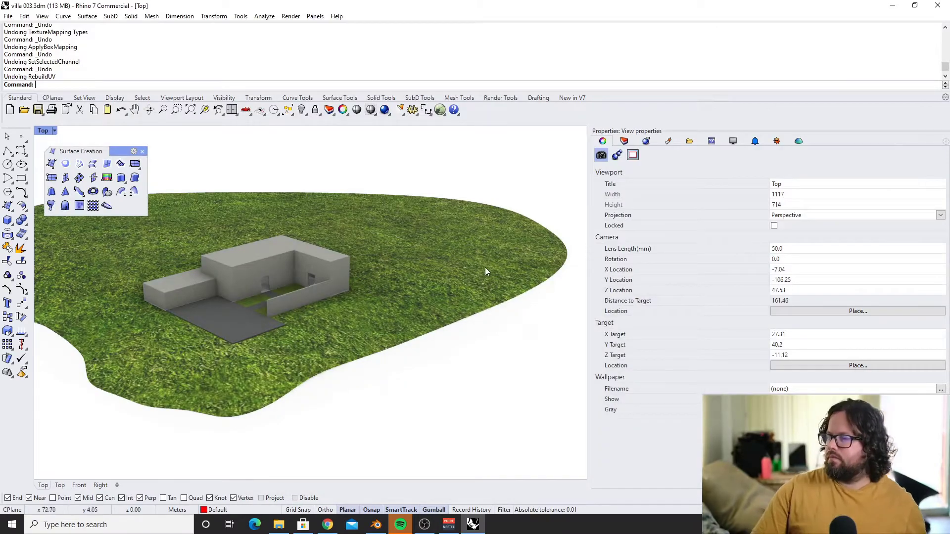
Examine the texture mapping settings of the terrain and the courtyard grass surfaces
scroll(445, 277, "down", 2)
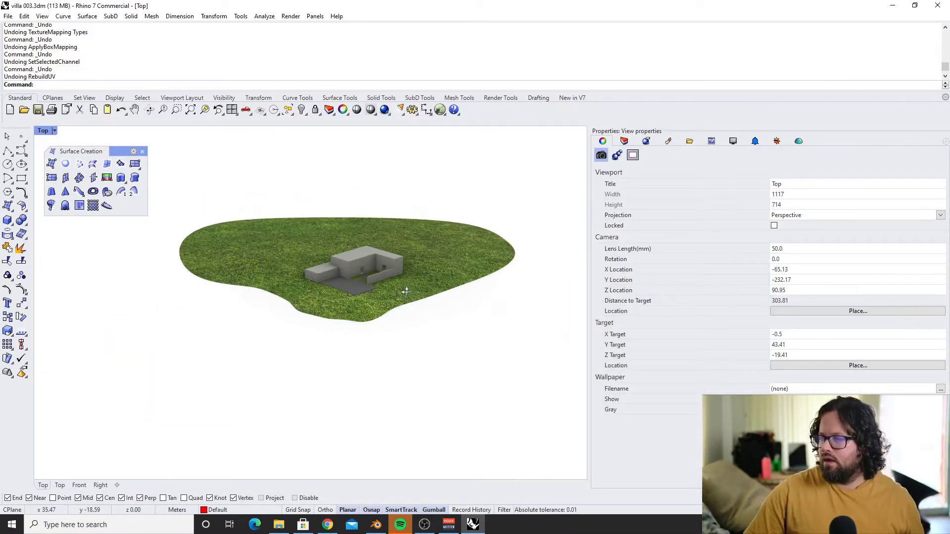
scroll(404, 292, "up", 5)
scroll(425, 263, "down", 2)
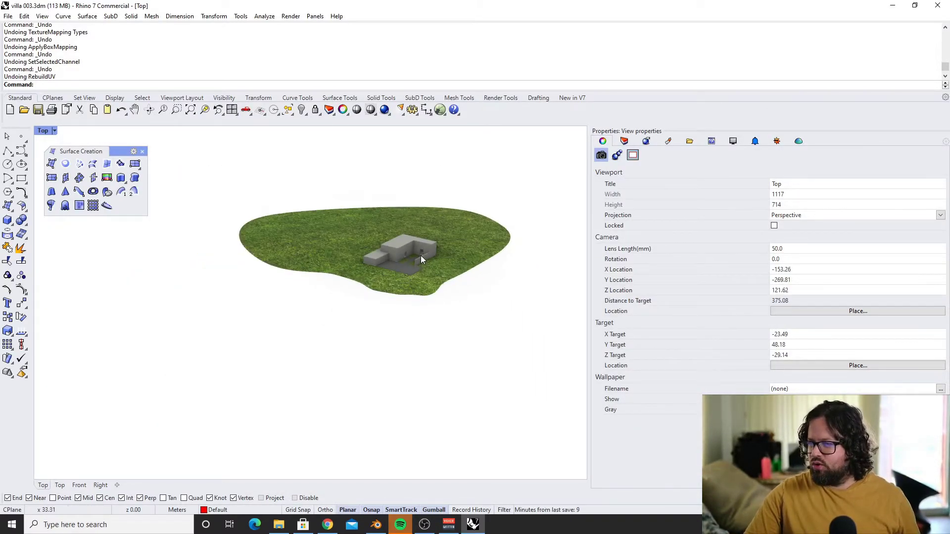
scroll(377, 285, "up", 12)
left_click(392, 270)
scroll(382, 280, "down", 10)
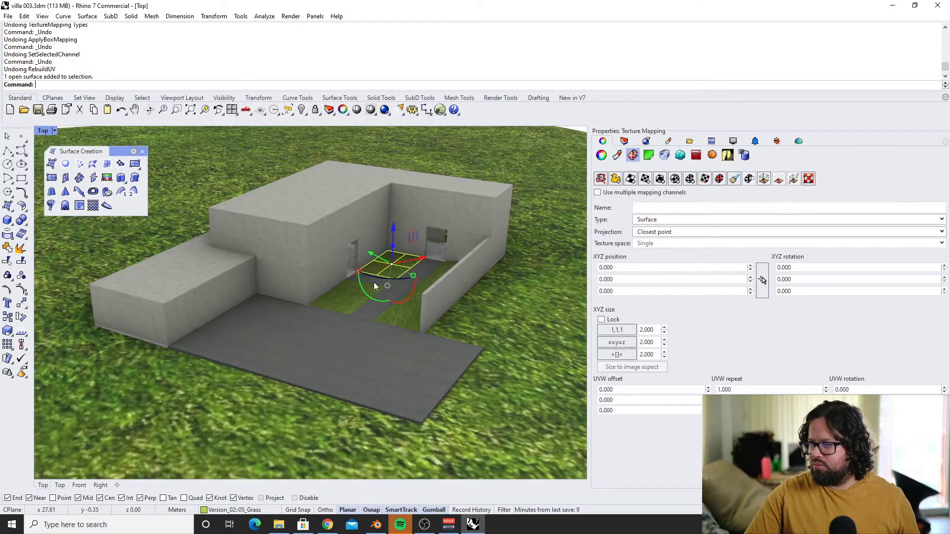
key("Escape")
scroll(355, 284, "down", 8)
left_click(468, 280)
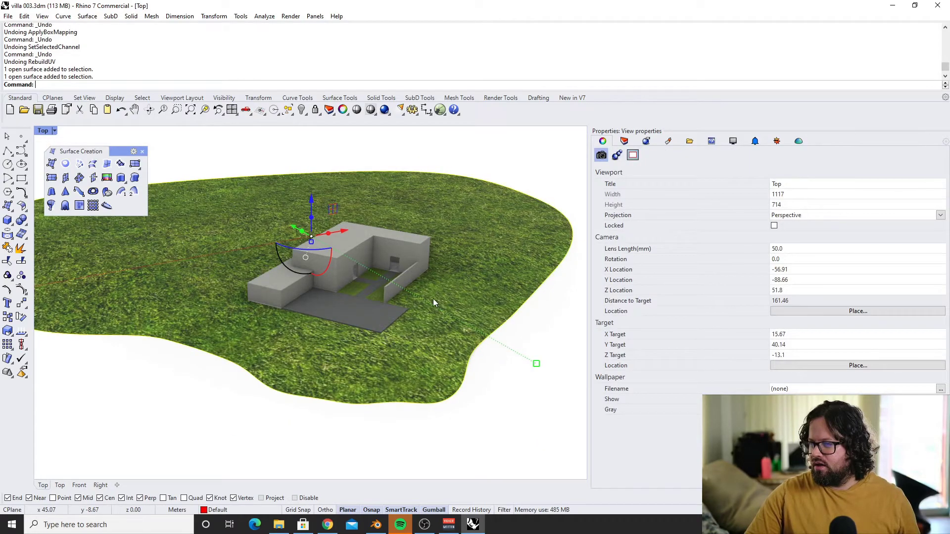
key("Escape")
scroll(484, 250, "up", 2)
scroll(442, 243, "down", 4)
right_click_drag(408, 269, 431, 259)
left_click(431, 263)
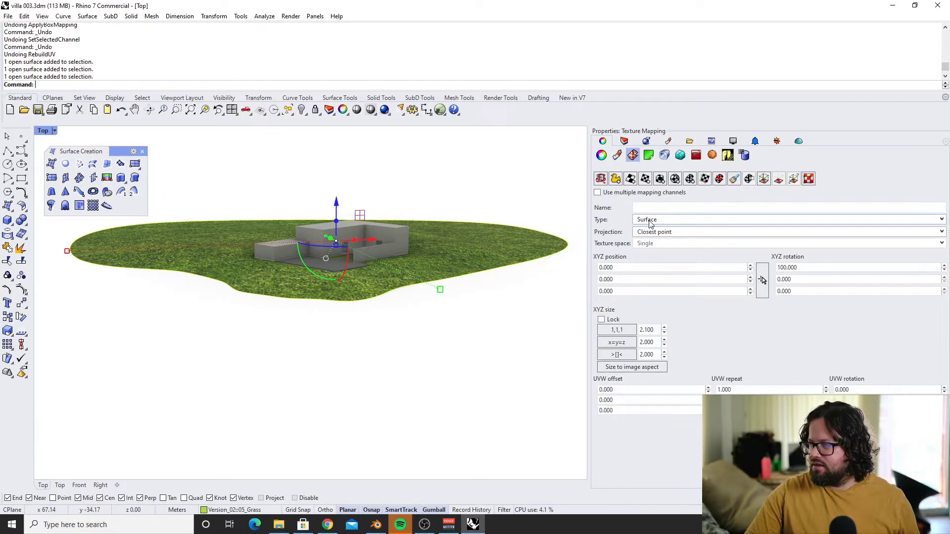
right_click_drag(349, 276, 370, 311)
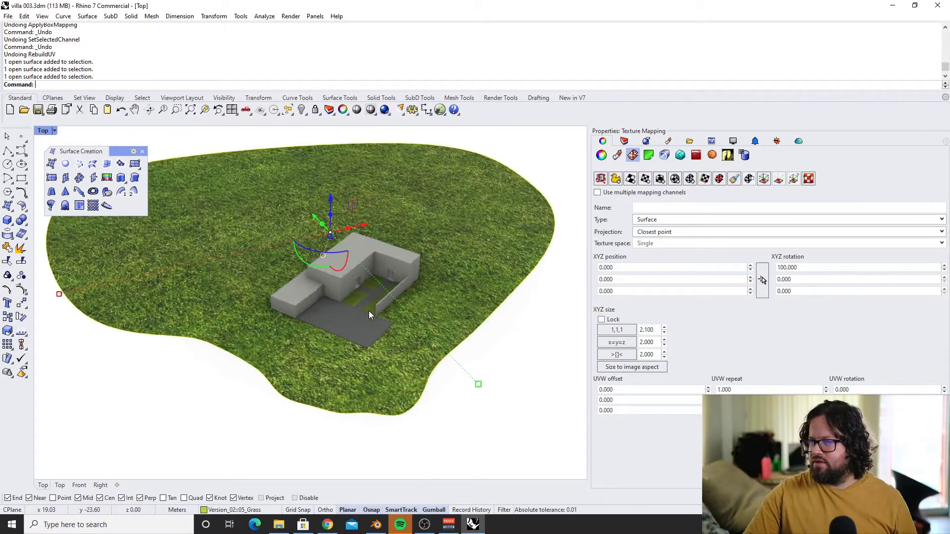
scroll(369, 311, "up", 8)
left_click(339, 319)
scroll(366, 311, "down", 5)
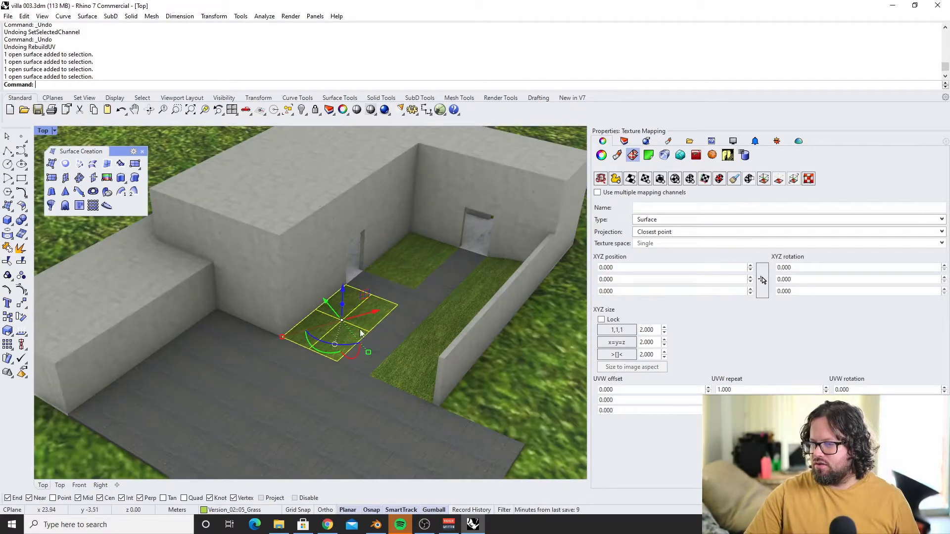
Match the front courtyard grass surface's texture mapping to the front paving with MatchMapping
scroll(344, 316, "down", 3)
right_click_drag(333, 363, 339, 330, "shift")
scroll(338, 330, "up", 3)
left_click(330, 307)
left_click(370, 255)
key("Return")
left_click(305, 403)
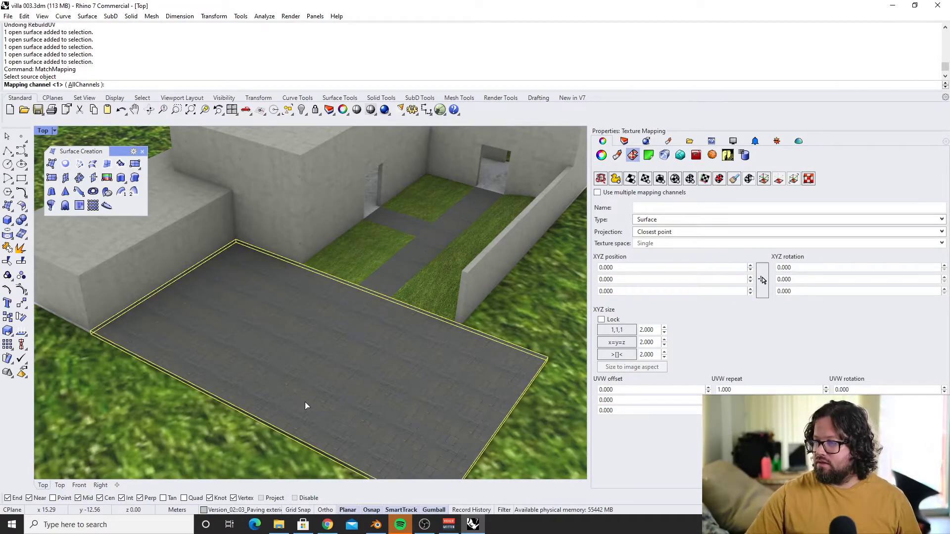
key("Return")
key("Escape")
scroll(370, 249, "up", 5)
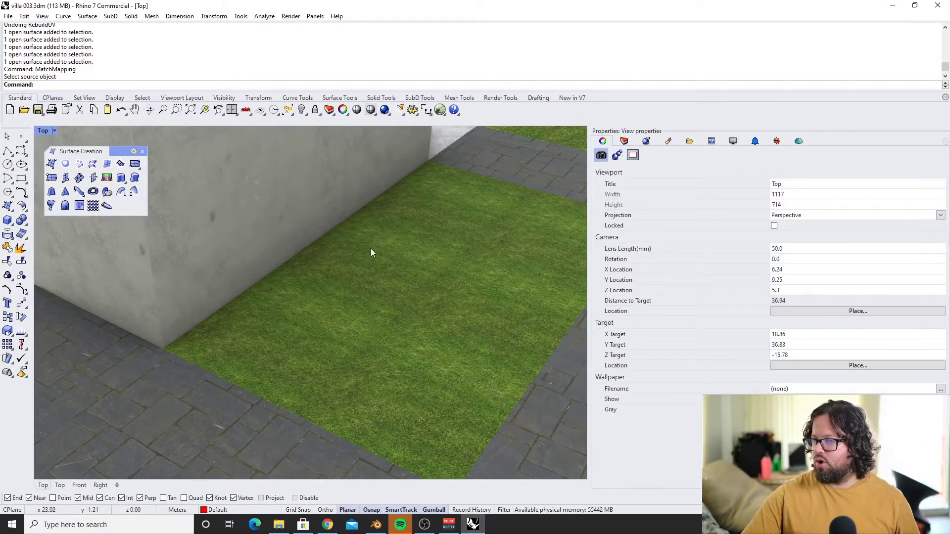
left_click(372, 253)
scroll(371, 252, "down", 5)
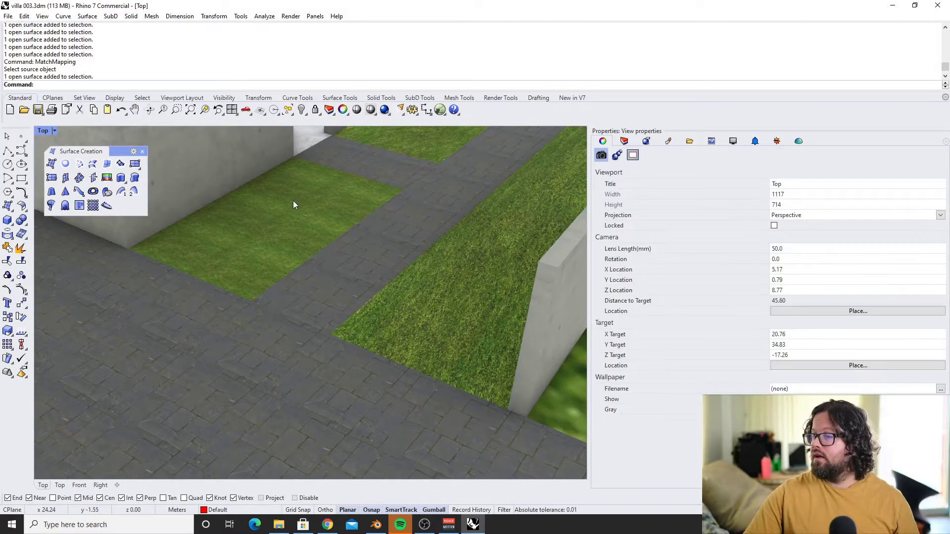
Match the texture mapping of the other two courtyard lawns and the terrain to the front courtyard grass with MatchMapping
left_click(293, 201)
left_click(367, 212)
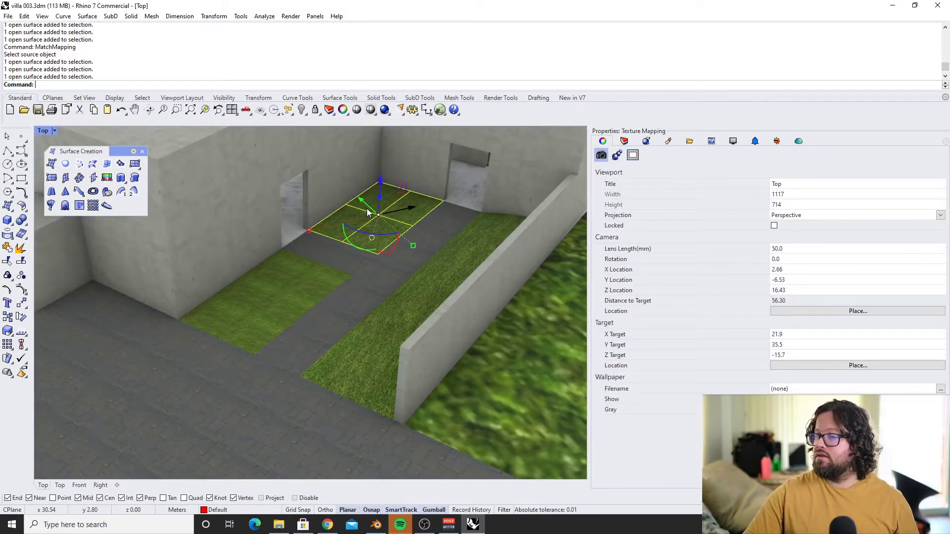
scroll(386, 220, "down", 5)
scroll(408, 235, "up", 5)
left_click(415, 230, "shift")
scroll(412, 228, "down", 5)
left_click(472, 269)
type("mat")
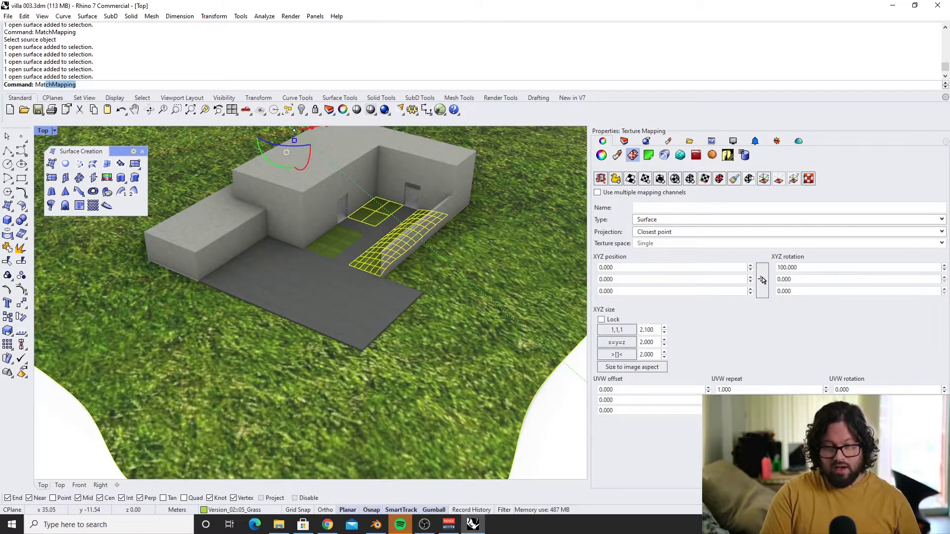
key("Return")
scroll(378, 242, "up", 5)
left_click(307, 231)
key("Return")
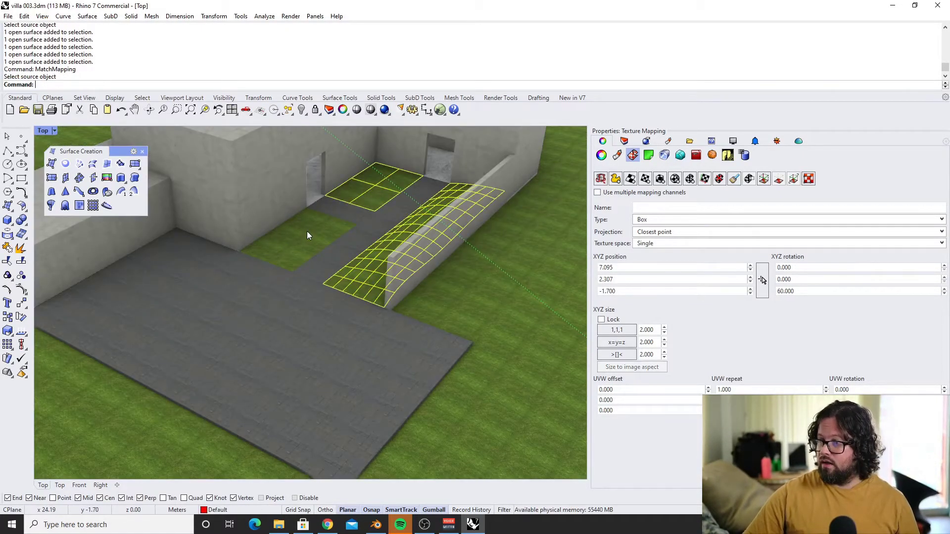
Inspect the scale and tiling of the grass texture around the villa and in the courtyard
scroll(314, 258, "down", 10)
scroll(323, 269, "up", 5)
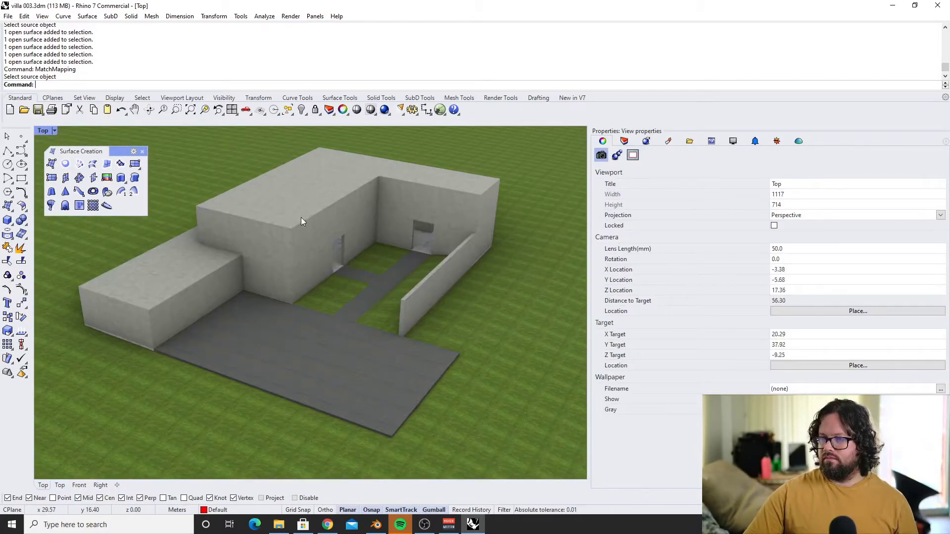
scroll(379, 263, "down", 2)
right_click_drag(338, 244, 376, 257)
scroll(386, 255, "up", 5)
scroll(374, 255, "down", 5)
scroll(378, 253, "up", 2)
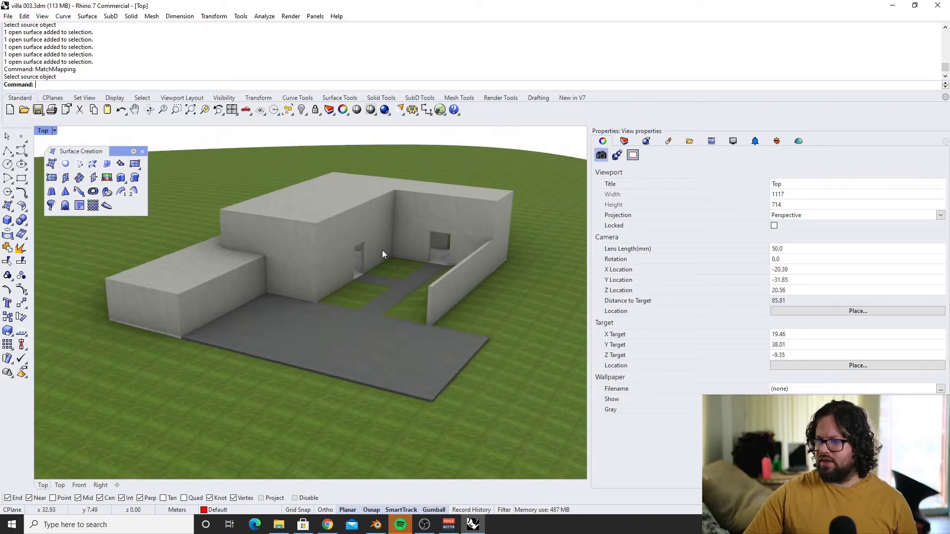
Load sunflowers_8k.hdr from the HDRI texture folder as the Studio environment's background image
left_click(799, 141)
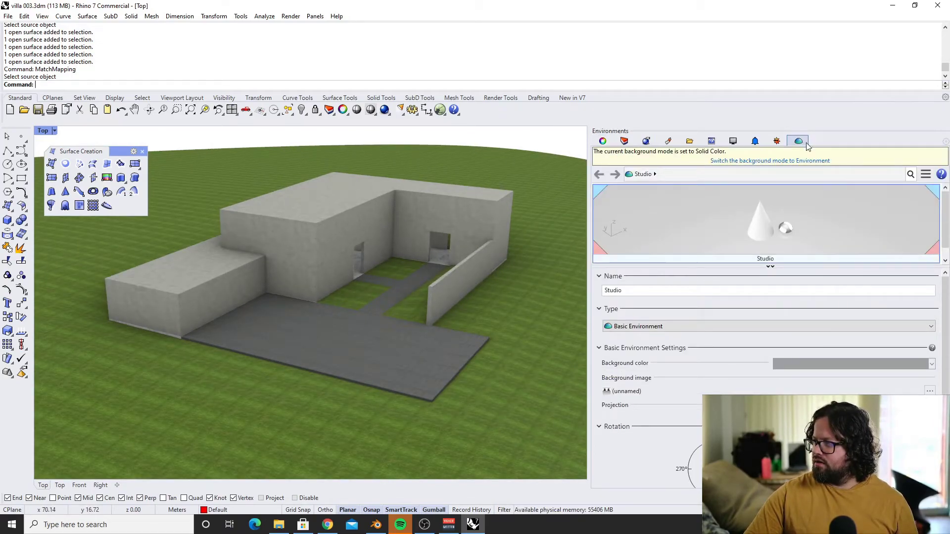
scroll(731, 349, "down", 1)
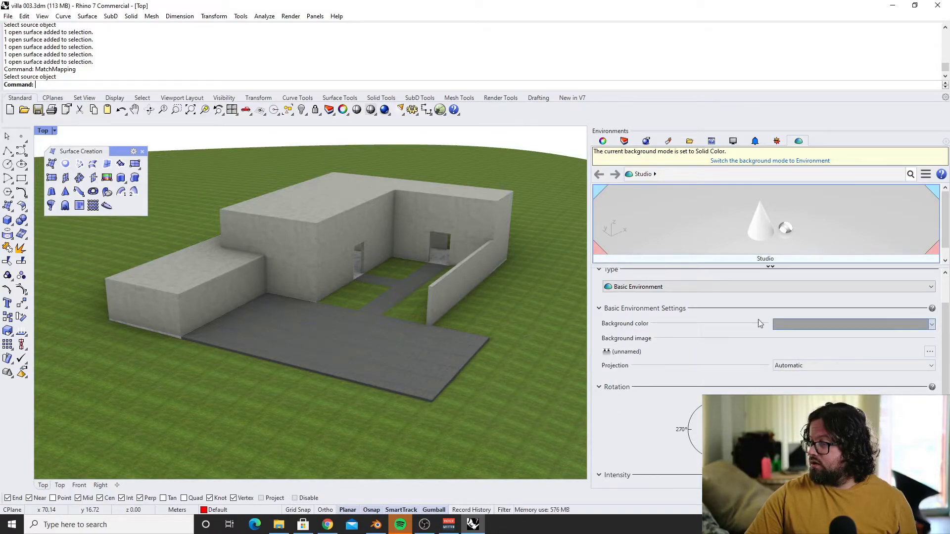
left_click(930, 351)
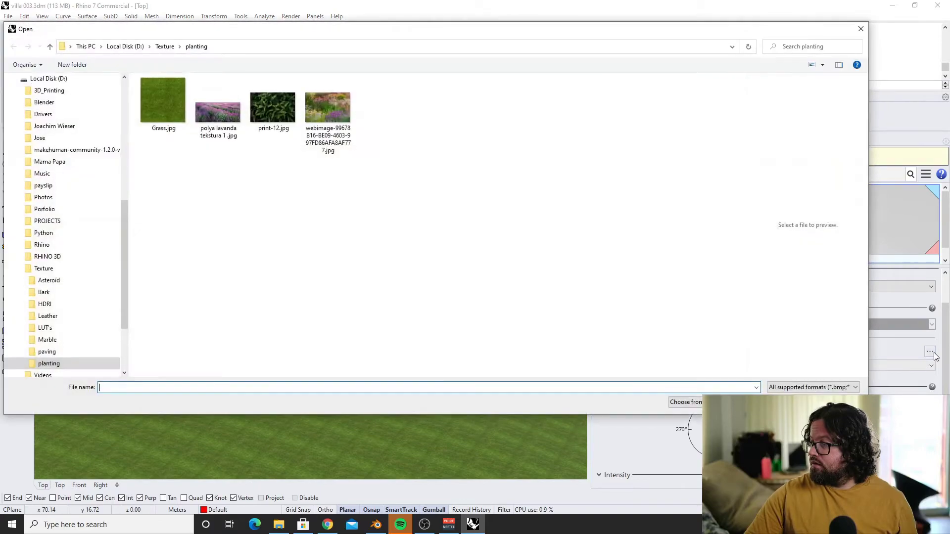
left_click_drag(147, 31, 203, 41)
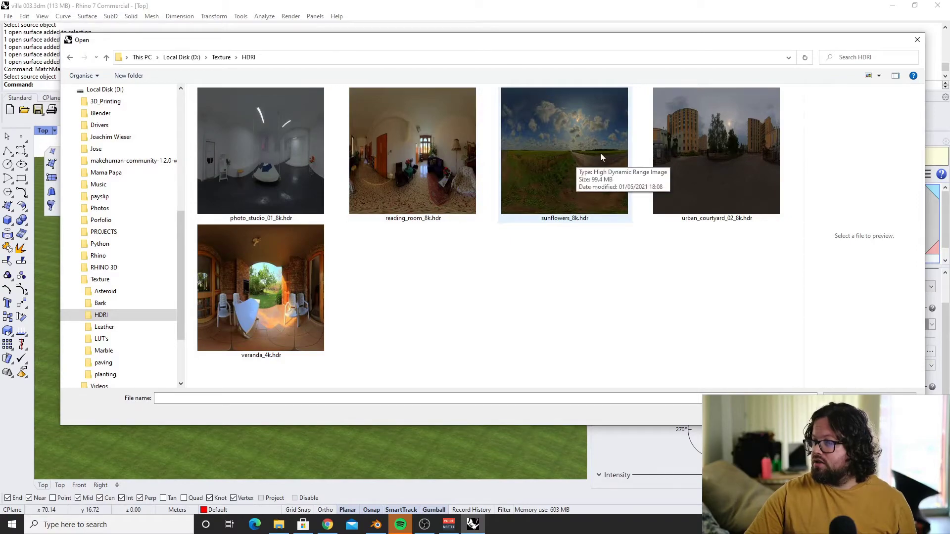
left_click(610, 165)
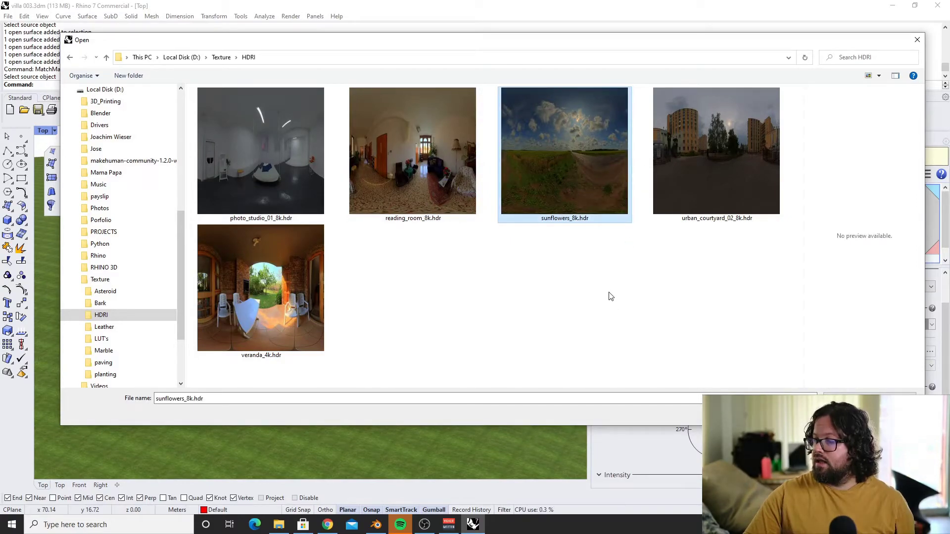
left_click(212, 399)
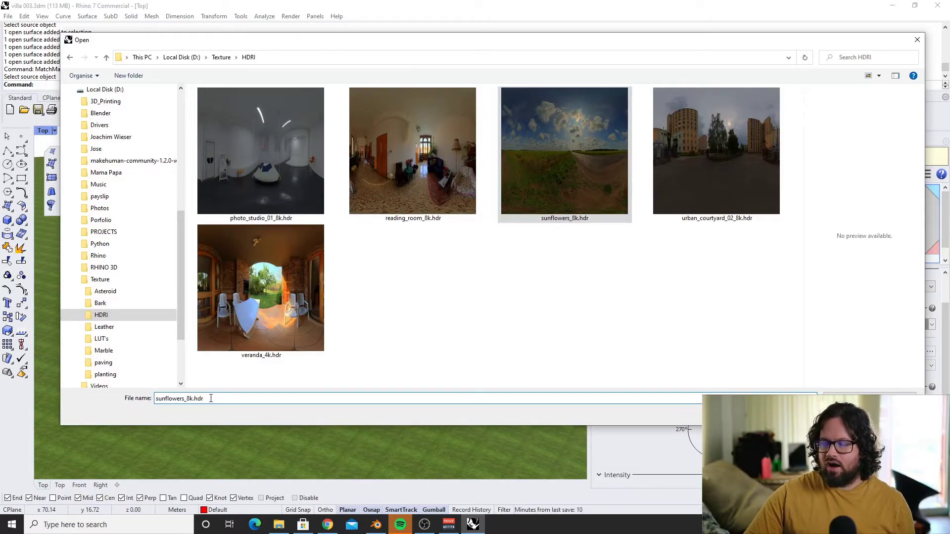
left_click_drag(381, 40, 357, 43)
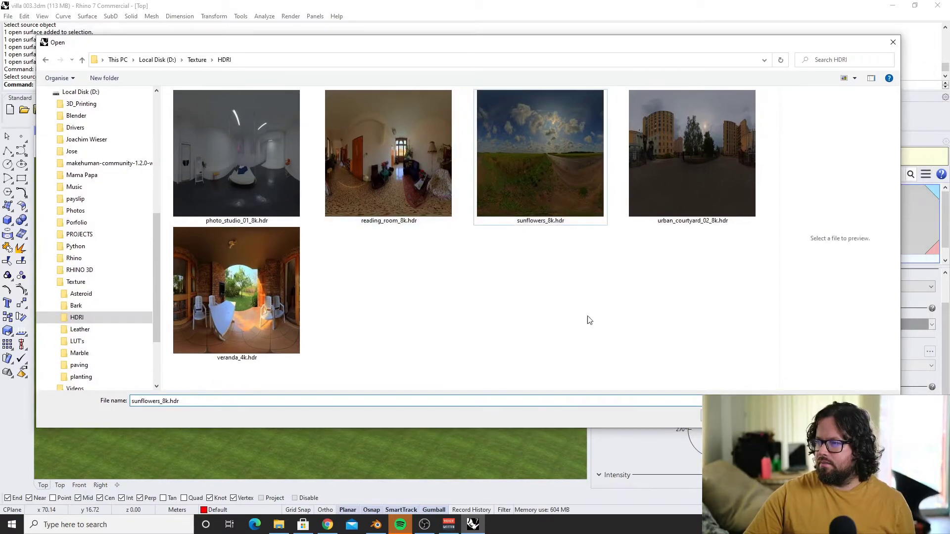
left_click(435, 146)
left_click(510, 147)
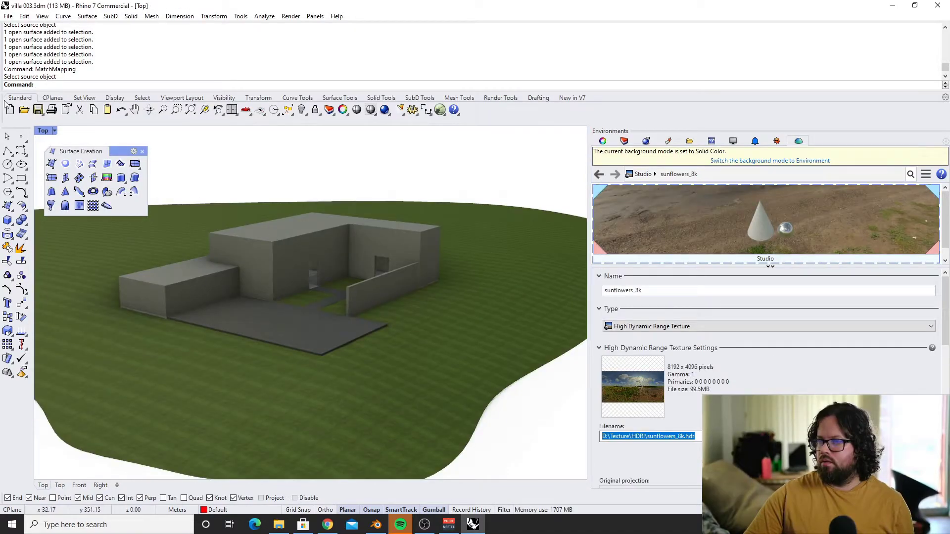
Choose the Rendered display mode for the viewport and check the environment lighting on the villa
left_click(43, 131)
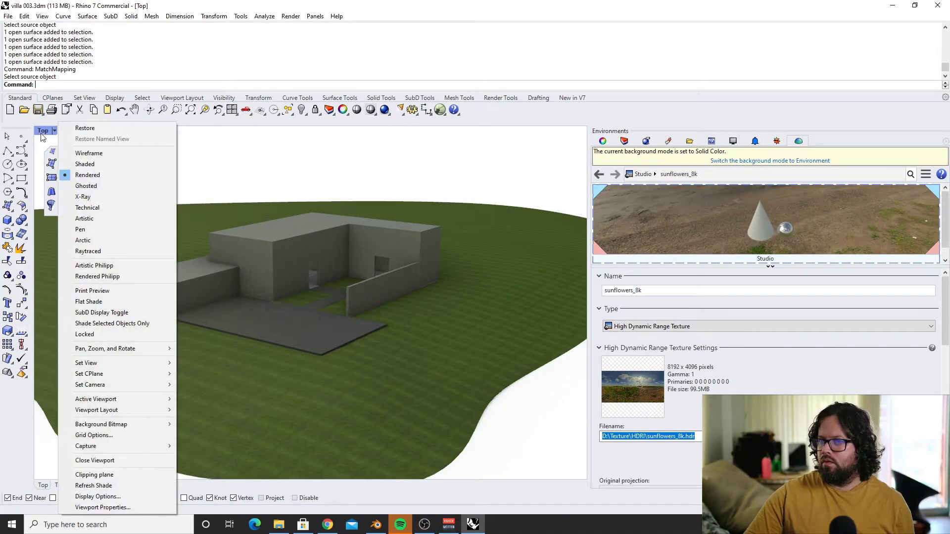
left_click(89, 176)
scroll(323, 307, "up", 2)
right_click_drag(298, 281, 324, 309)
scroll(366, 303, "up", 2)
scroll(360, 310, "down", 5)
scroll(384, 310, "up", 6)
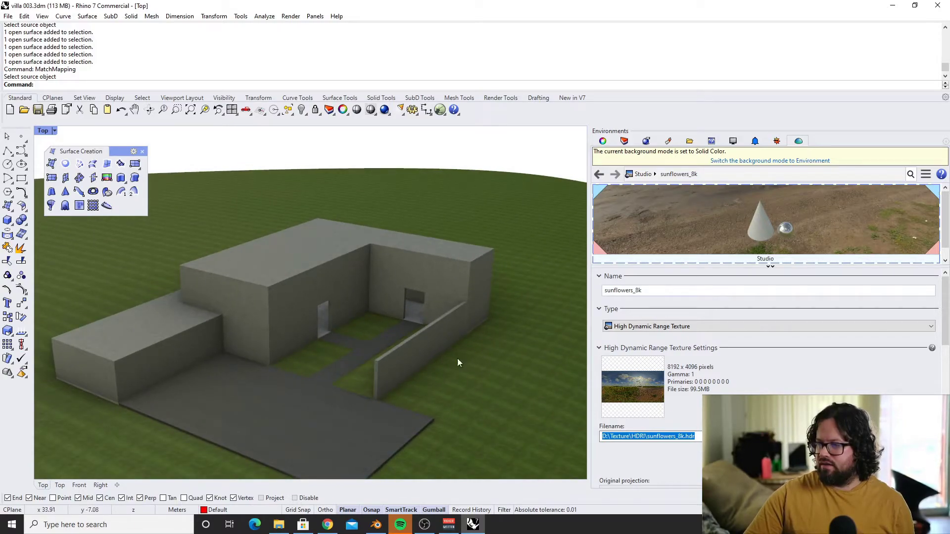
scroll(262, 278, "down", 3)
Try an HDR multiplier of 2.0 on the sunflowers_8k texture and set it back to 1.0
left_click(640, 386)
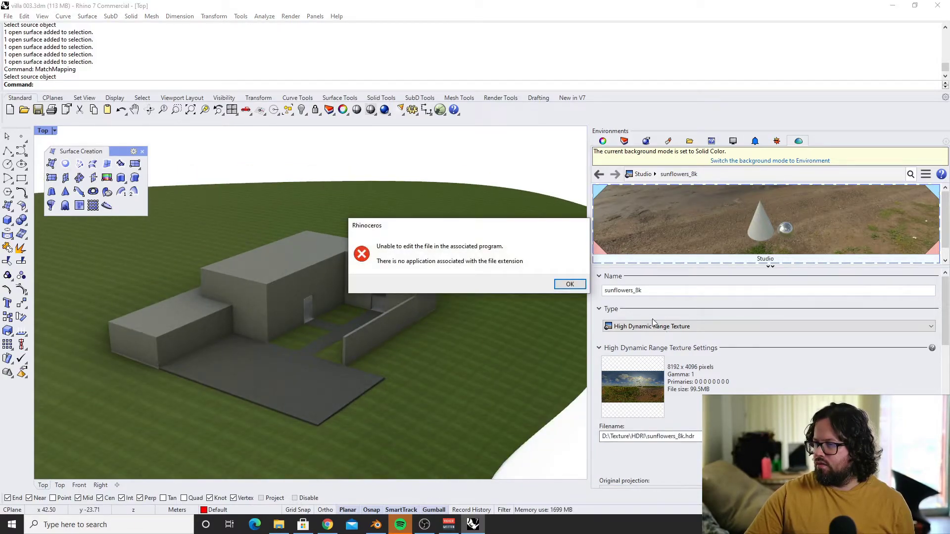
left_click(586, 286)
scroll(741, 367, "down", 5)
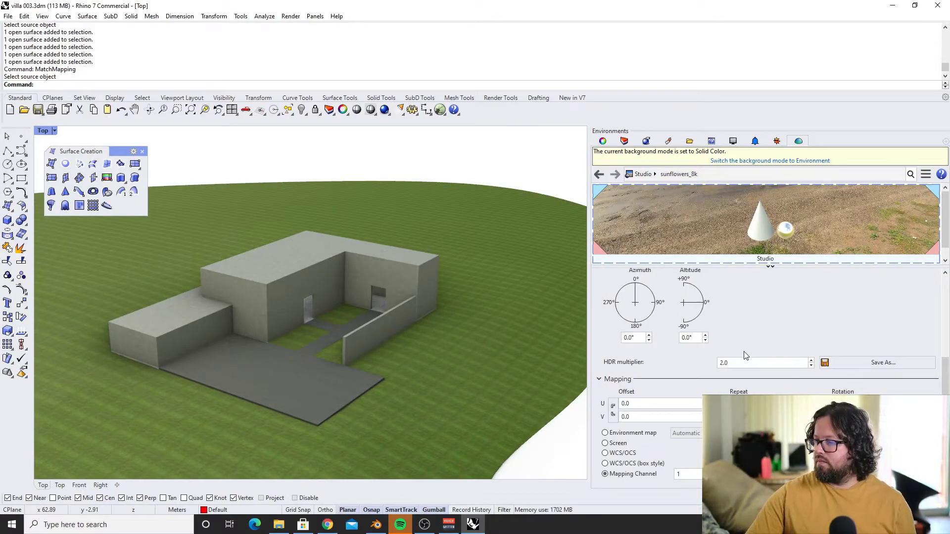
type("1")
key("Return")
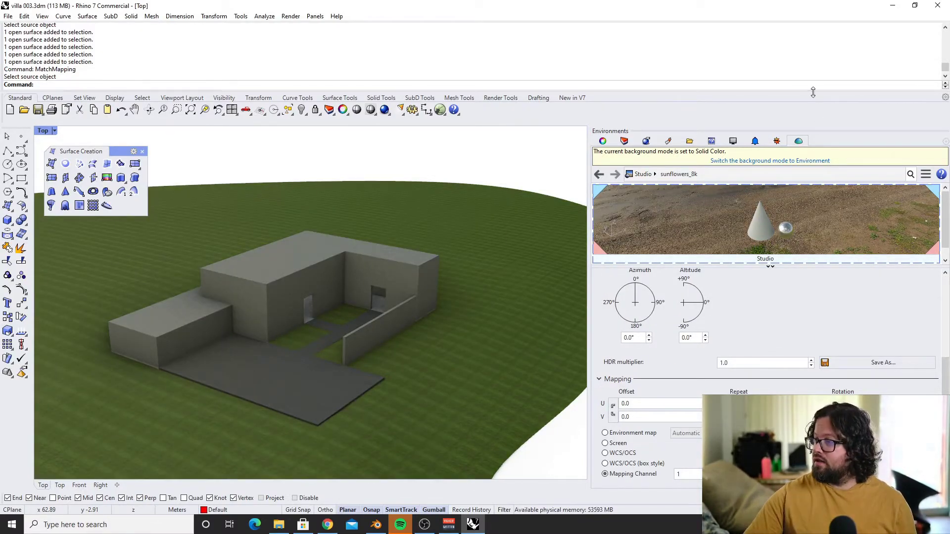
Turn on the sun for the scene and enable its manual control
scroll(765, 284, "up", 3)
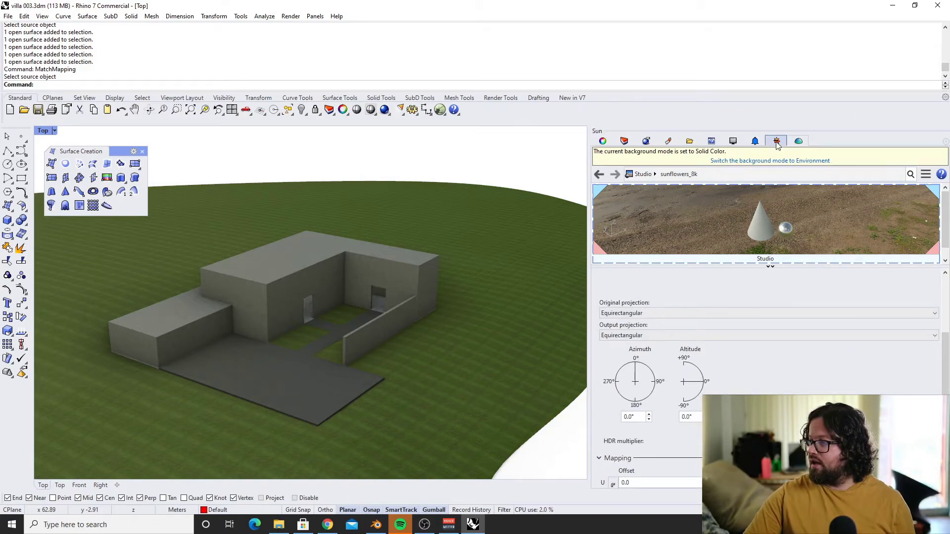
left_click(777, 143)
right_click_drag(386, 292, 338, 305)
scroll(407, 287, "up", 10)
scroll(392, 289, "down", 8)
scroll(338, 304, "down", 3)
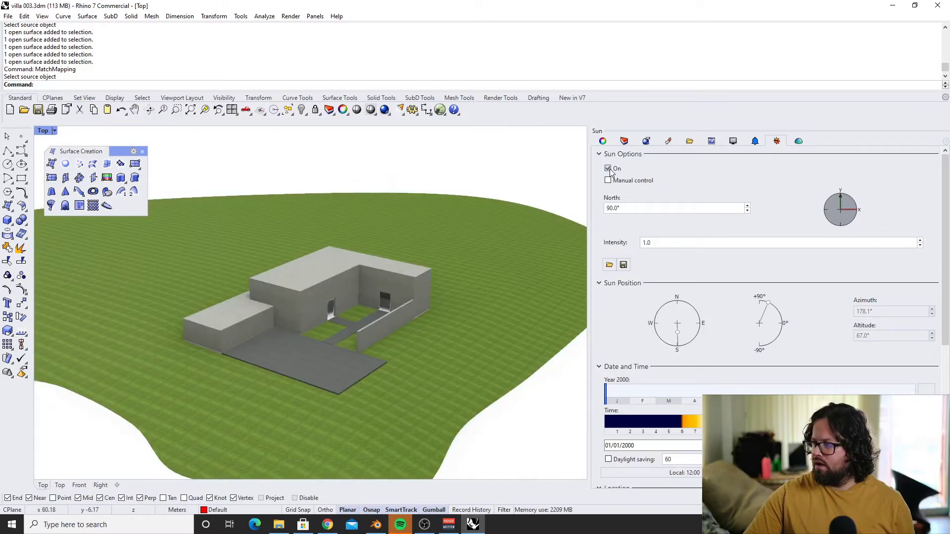
left_click(608, 180)
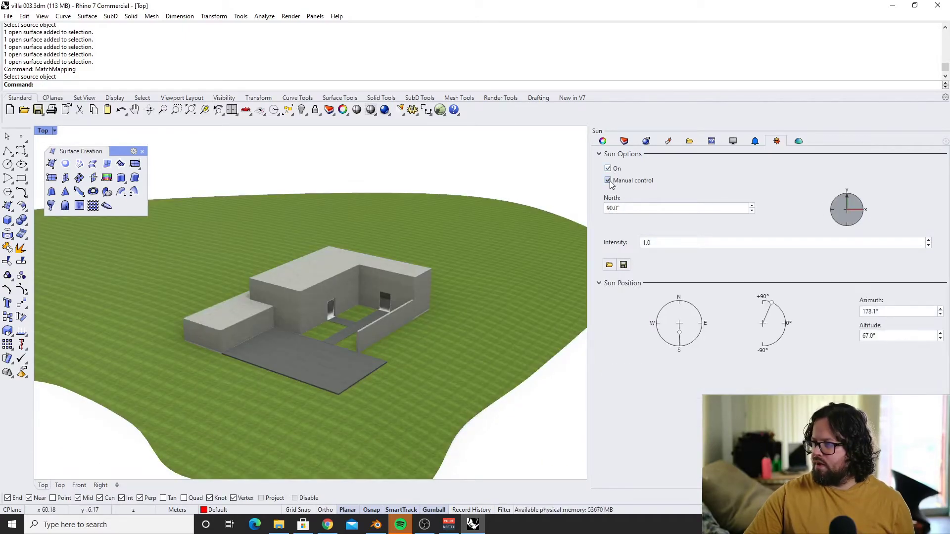
Keep manual sun control on and position the sun at about 114° azimuth and 19.4° altitude
left_click(608, 180)
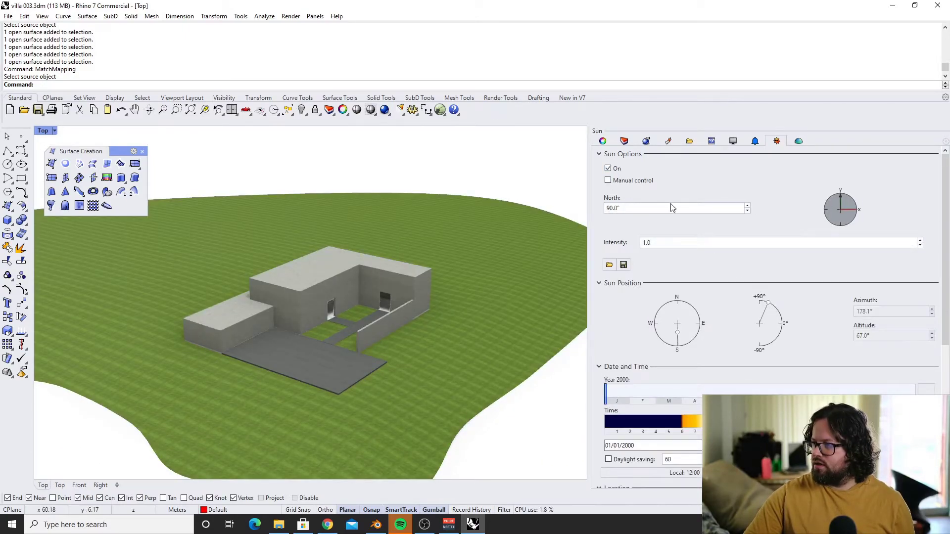
left_click(608, 181)
left_click_drag(768, 303, 784, 316)
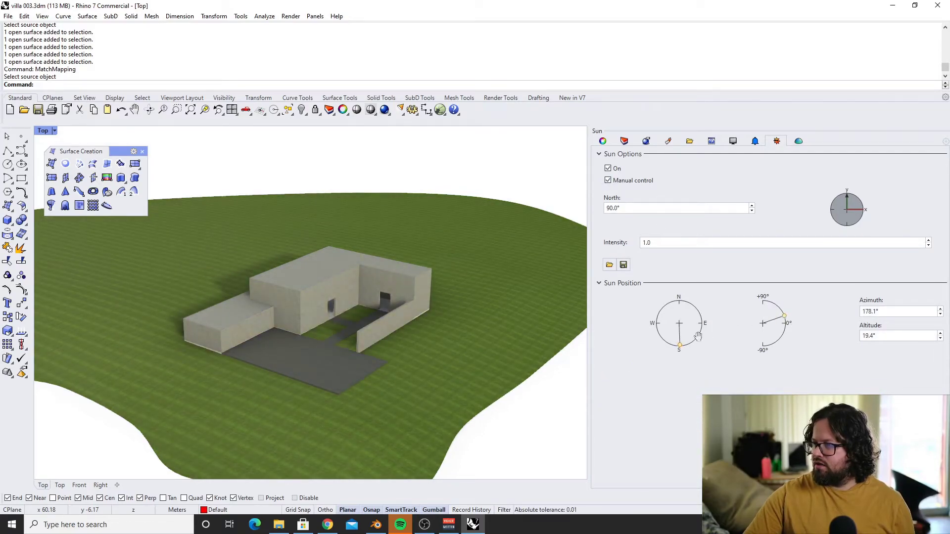
Select the surrounding grass terrain together with the three grass surfaces inside the villa's courtyard
left_click(531, 327)
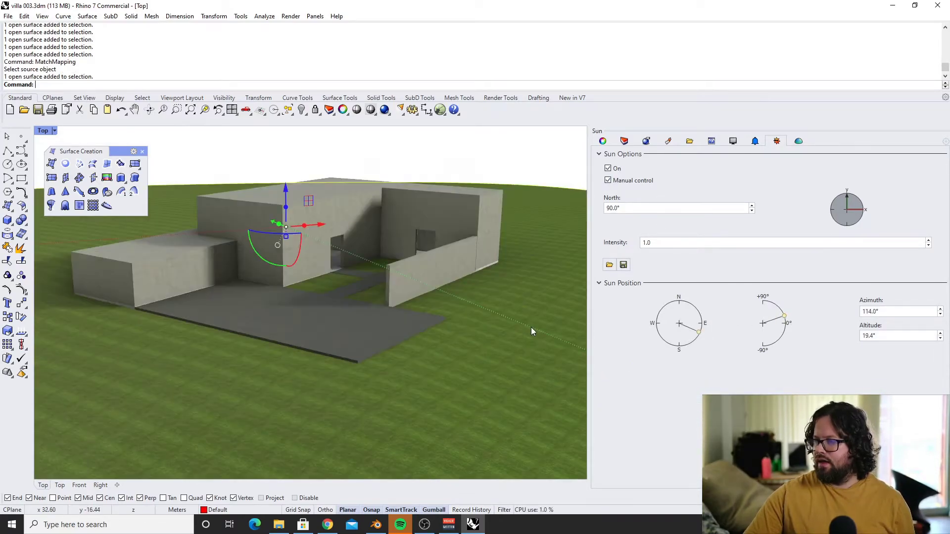
left_click(540, 296)
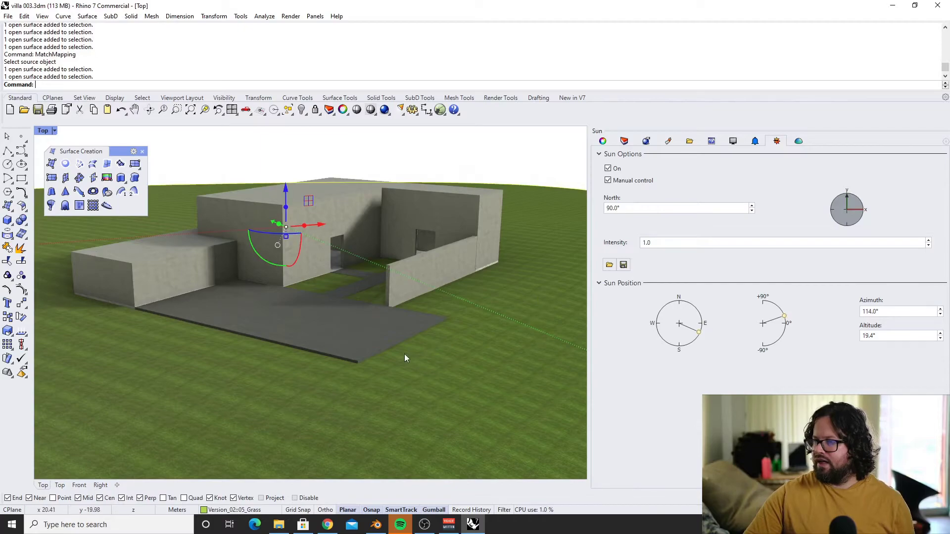
scroll(405, 353, "down", 6)
right_click_drag(406, 353, 387, 390)
scroll(362, 346, "up", 12)
left_click(361, 344, "shift")
left_click(440, 299, "shift")
left_click(509, 391, "shift")
left_click(470, 382)
left_click(395, 350, "shift")
left_click(444, 300, "shift")
scroll(450, 321, "down", 8)
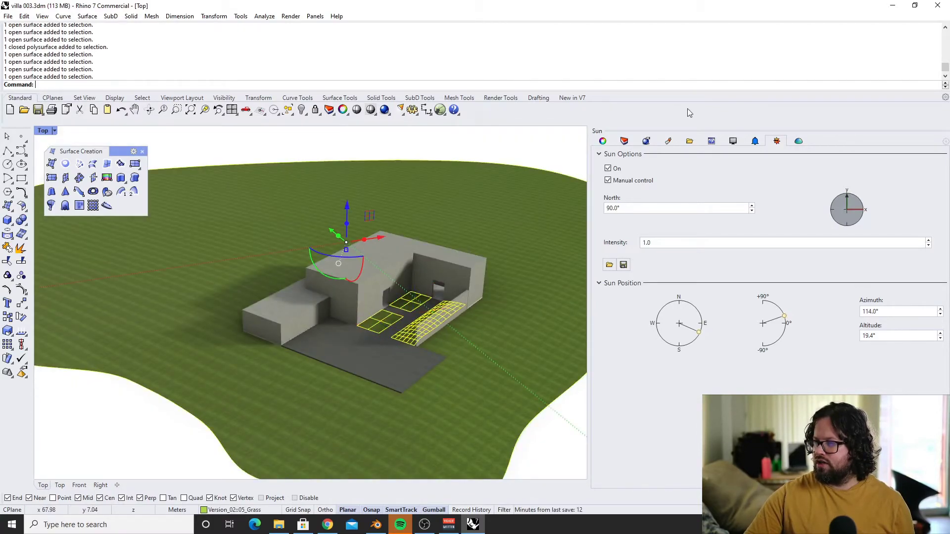
Set the box texture mapping size of the selected grass surfaces to 10 in X, Y and Z
left_click(602, 141)
left_click(654, 330)
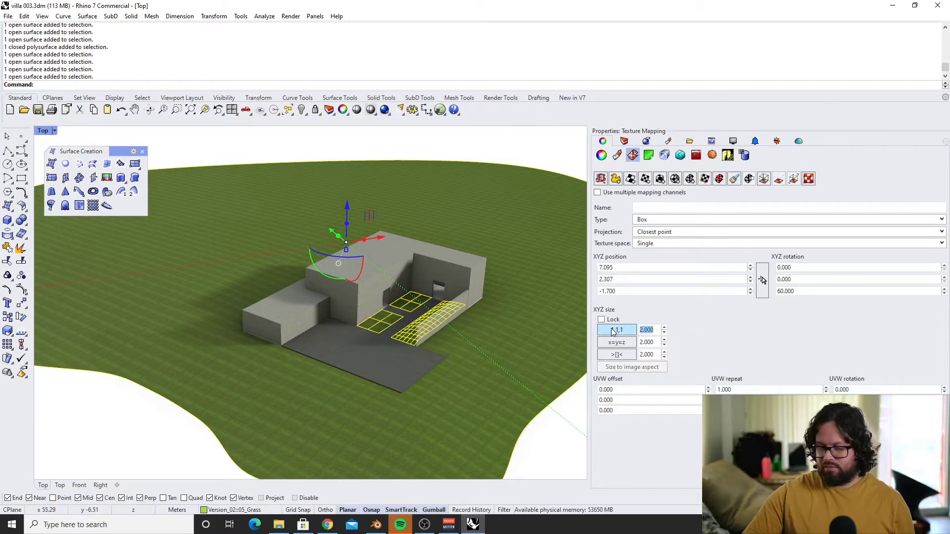
type("10")
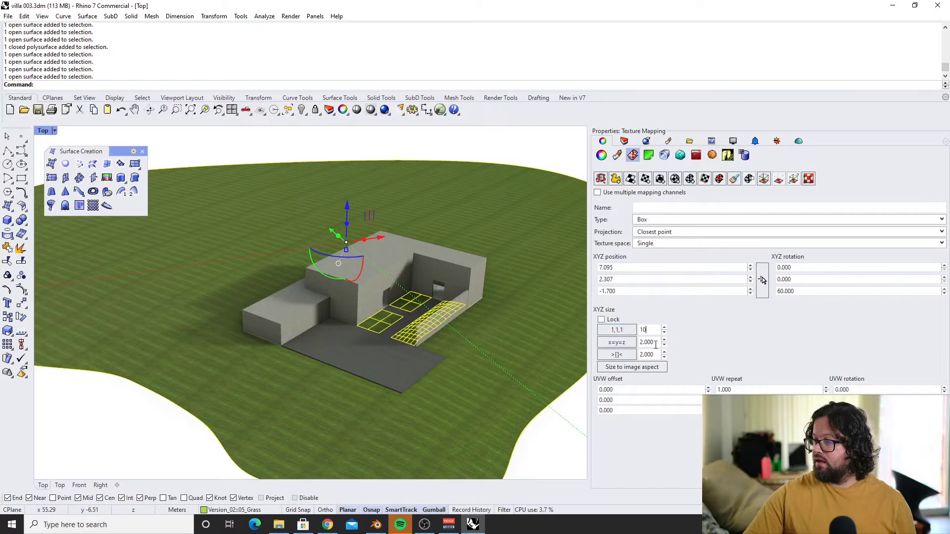
left_click(655, 345)
type("10")
left_click(656, 355)
type("10")
key("Return")
scroll(447, 274, "up", 5)
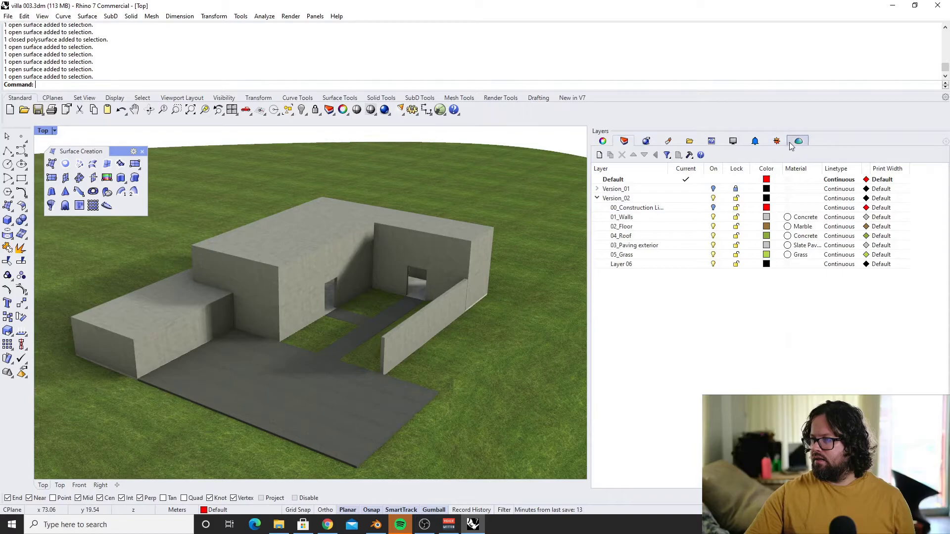
Try a sun intensity of 1.2, set it to 2.0 and check the lighting on the villa
left_click(782, 143)
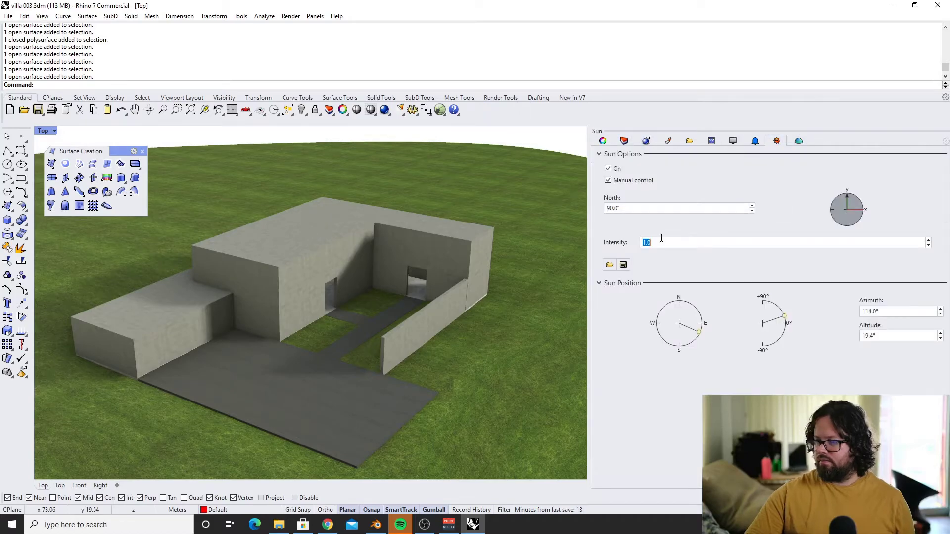
key("Return")
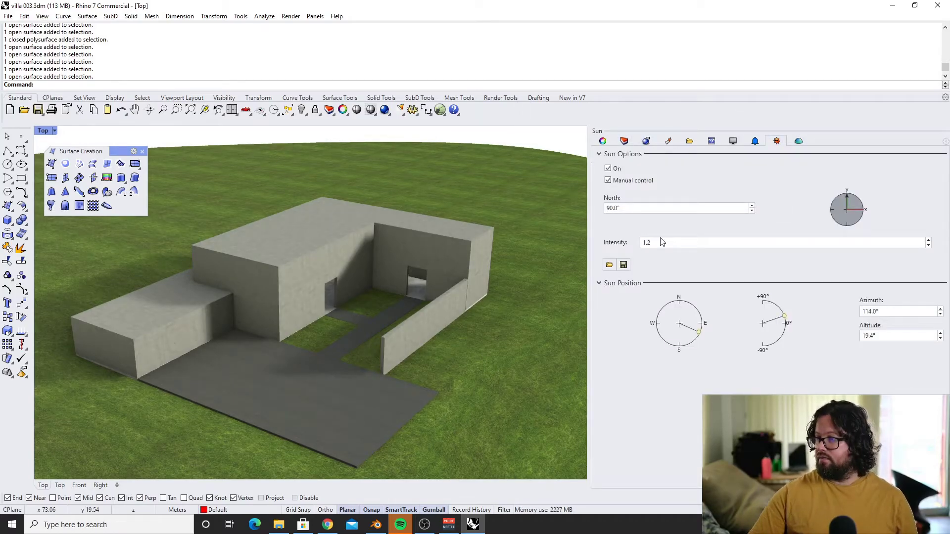
key("Return")
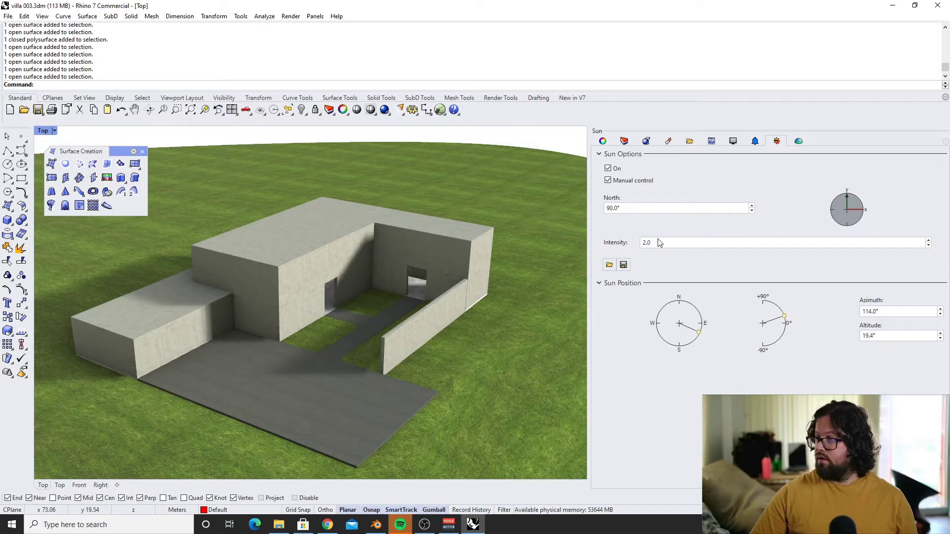
right_click_drag(559, 281, 385, 264)
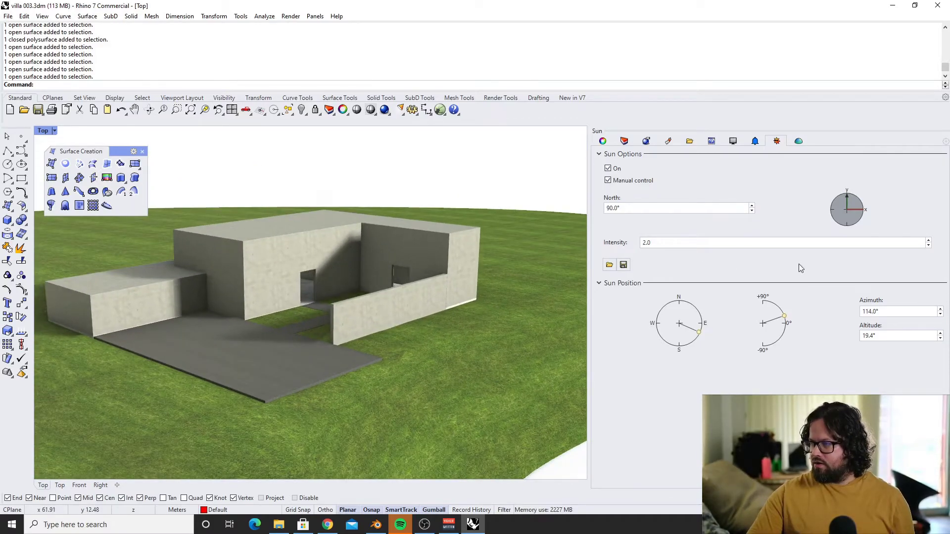
Set the Studio environment as the global environment, then widen the viewport and view the villa against the sunflowers_8k backdrop
left_click(798, 141)
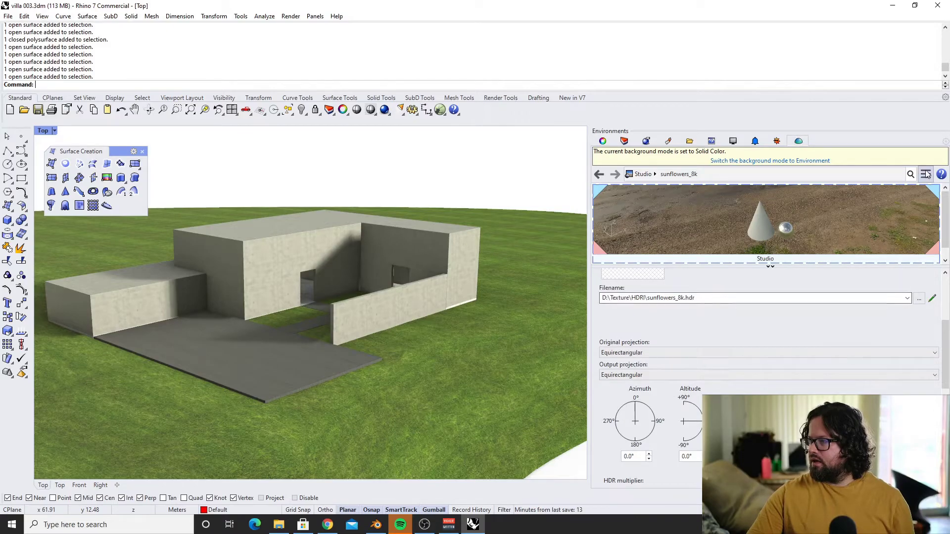
right_click(834, 188)
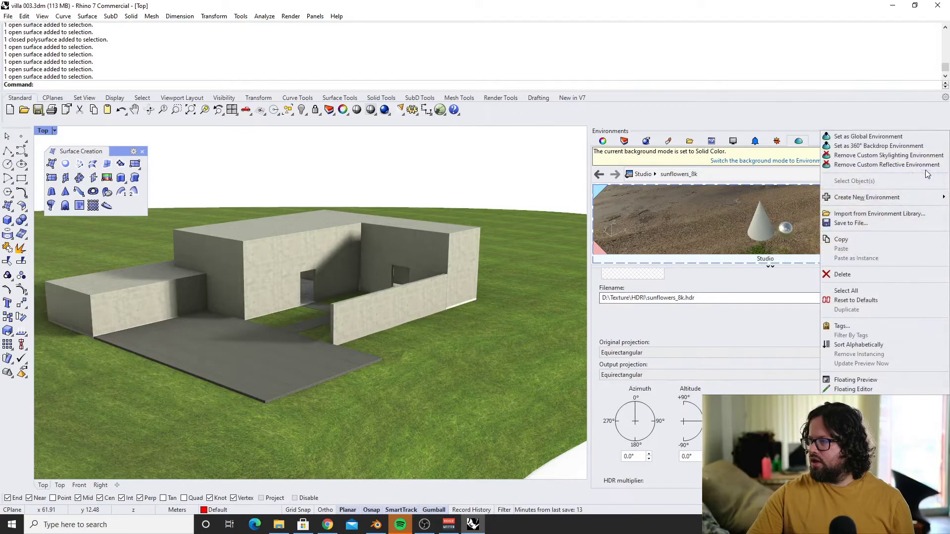
left_click(886, 136)
scroll(441, 235, "up", 5)
mouse_move(397, 270)
right_mouse_down()
mouse_move(411, 253)
mouse_move(400, 260)
mouse_move(372, 250)
mouse_move(391, 266)
right_mouse_up()
scroll(373, 259, "down", 6)
scroll(372, 259, "up", 6)
left_click_drag(590, 267, 731, 268)
right_click_drag(519, 308, 518, 307)
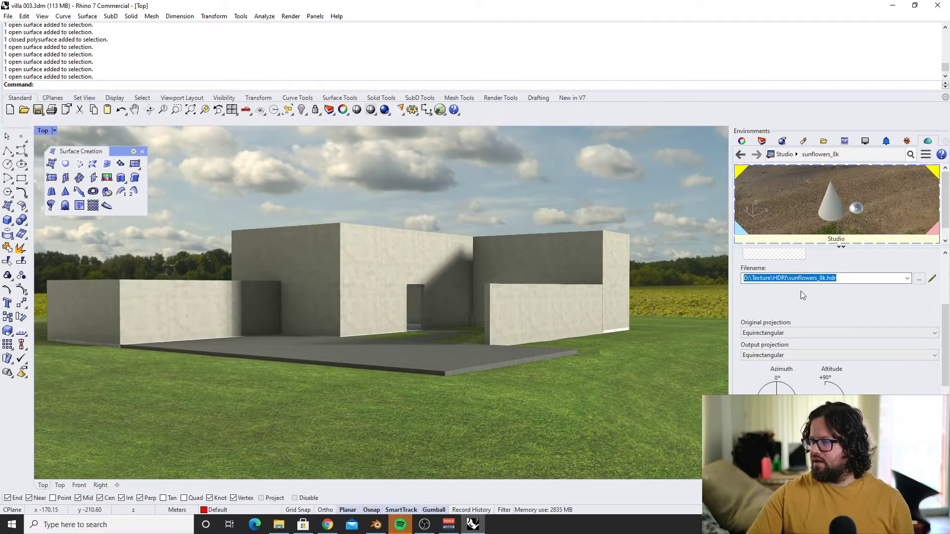
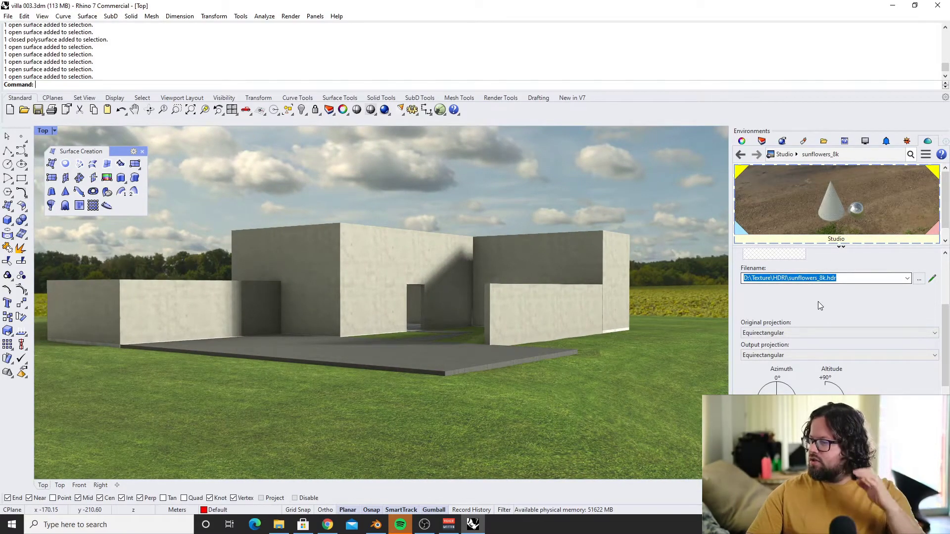
left_click(931, 333)
left_click(744, 329)
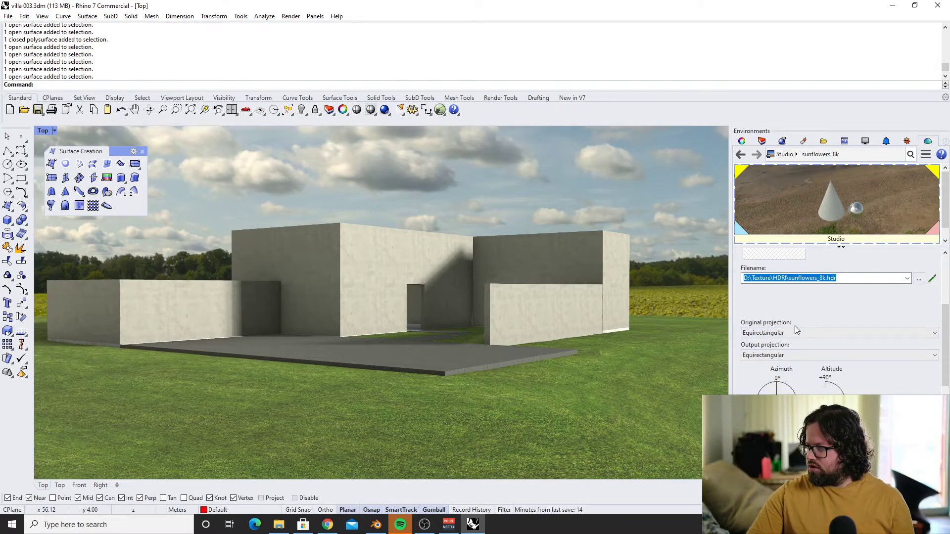
scroll(890, 376, "down", 5)
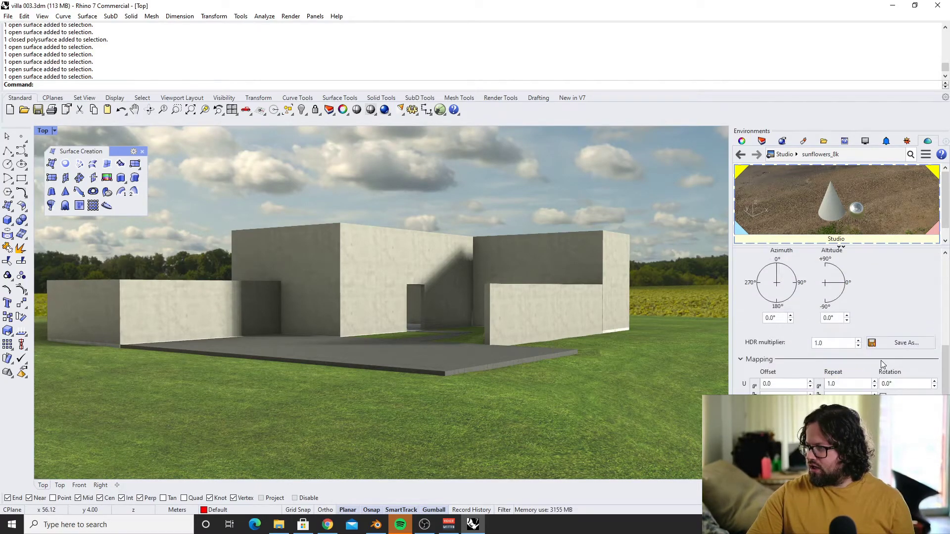
scroll(881, 362, "down", 3)
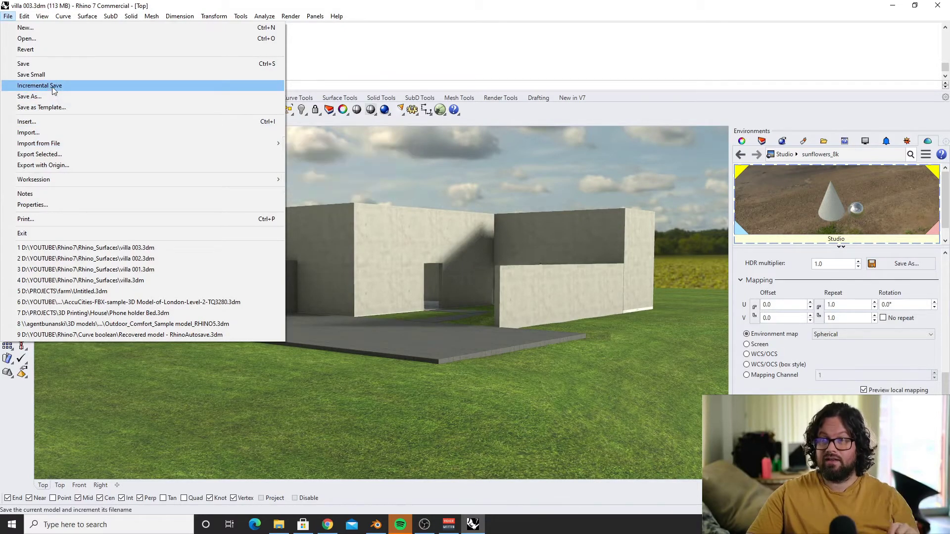
Save the model incrementally as villa 004.3dm and inspect the villa in Raytraced display mode
left_click(52, 87)
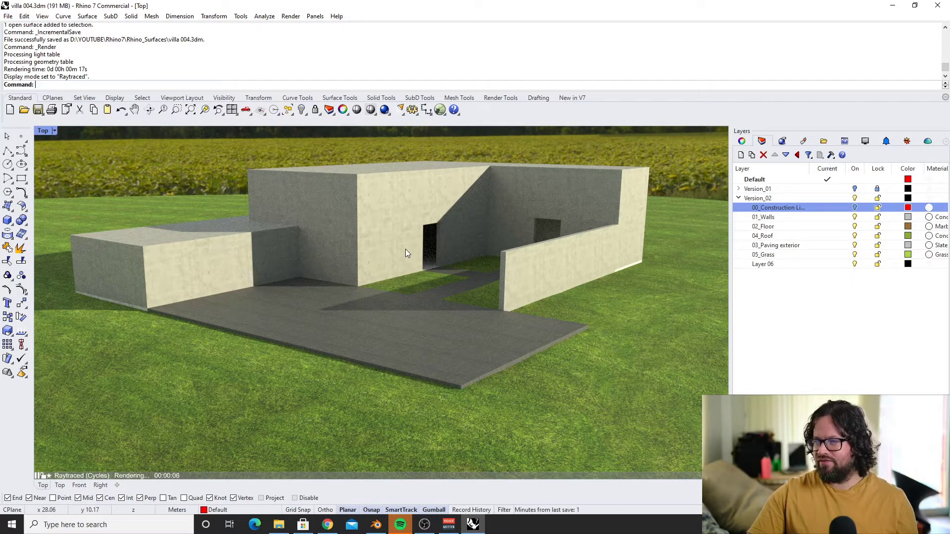
left_click(740, 197)
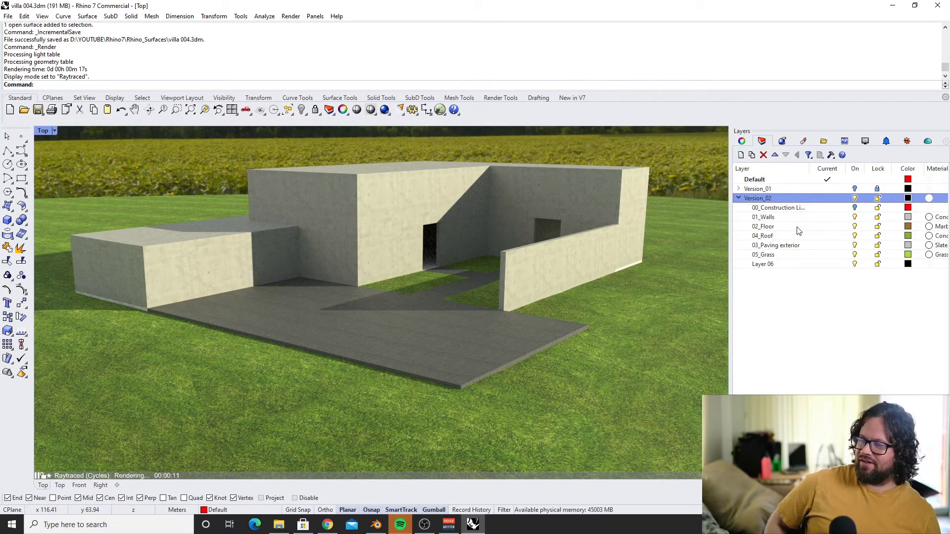
scroll(441, 322, "up", 3)
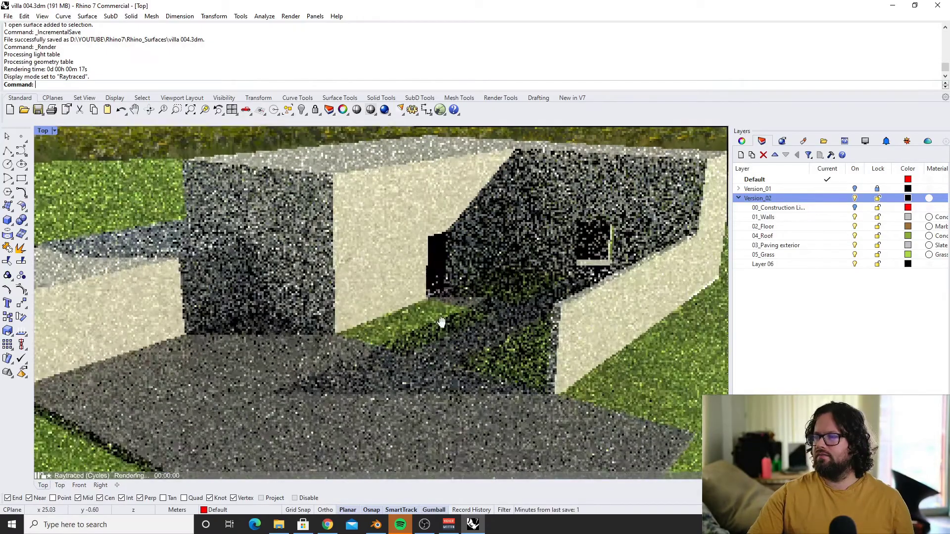
scroll(436, 313, "down", 6)
scroll(435, 307, "up", 3)
right_click_drag(433, 307, 441, 301)
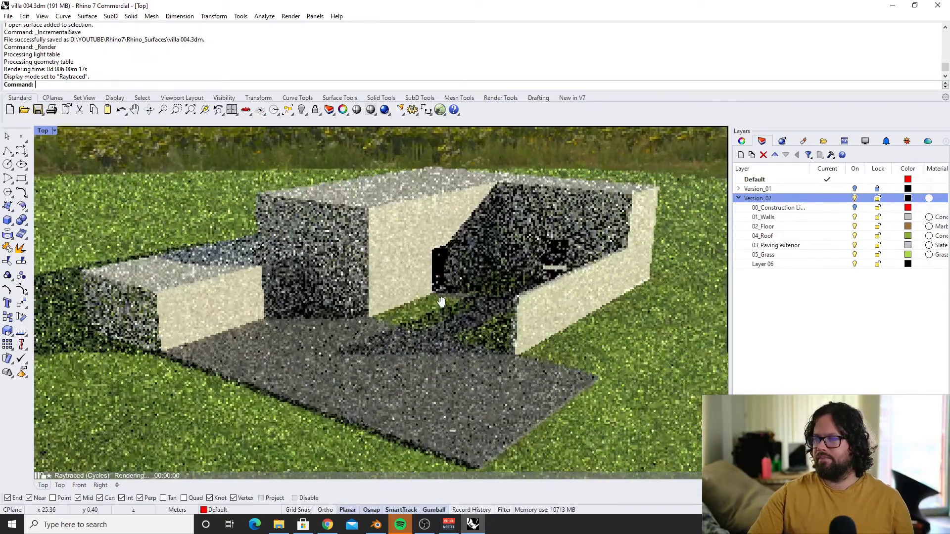
Switch to File Explorer and import the ASH.fbx tree from D:\PROJECTS\UNREAL into the Rhino model
key("alt+Tab")
left_click(326, 83)
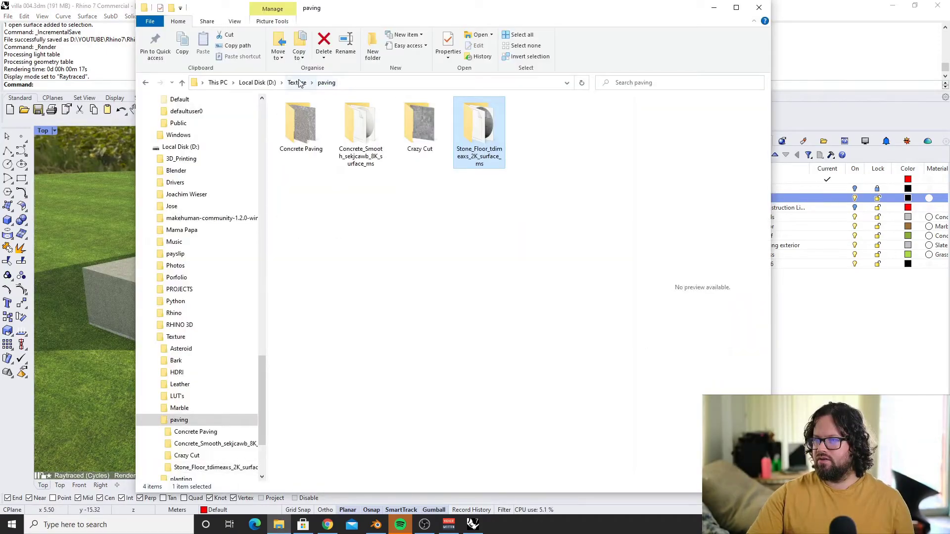
left_click(298, 83)
left_click(255, 83)
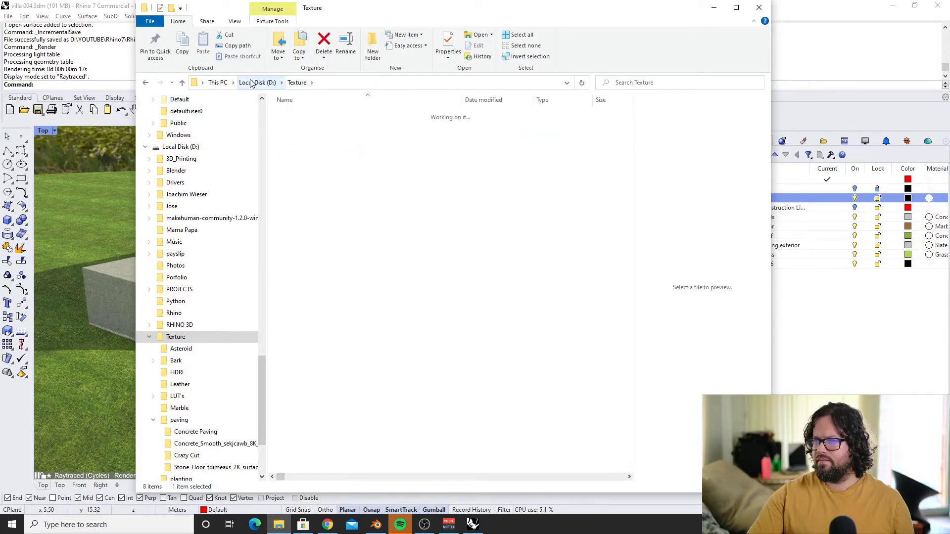
double_click(315, 228)
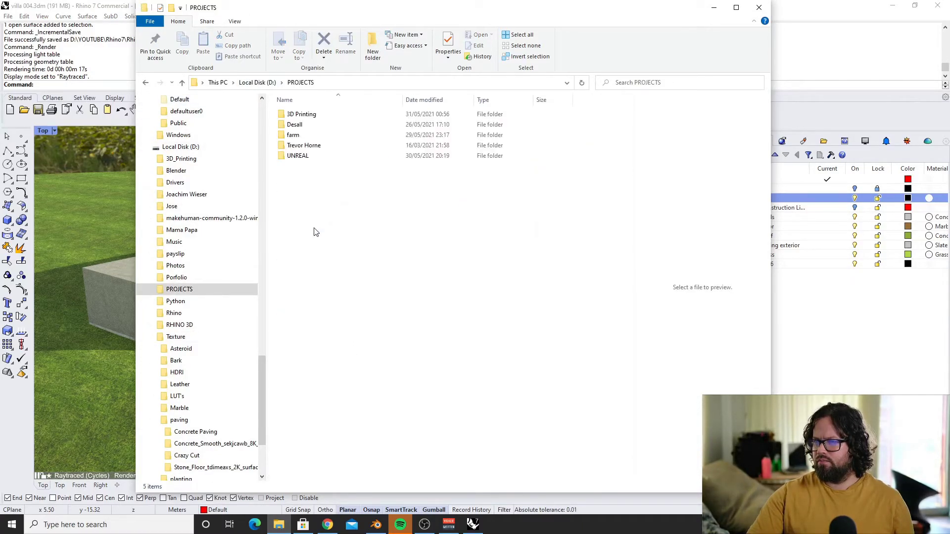
double_click(305, 155)
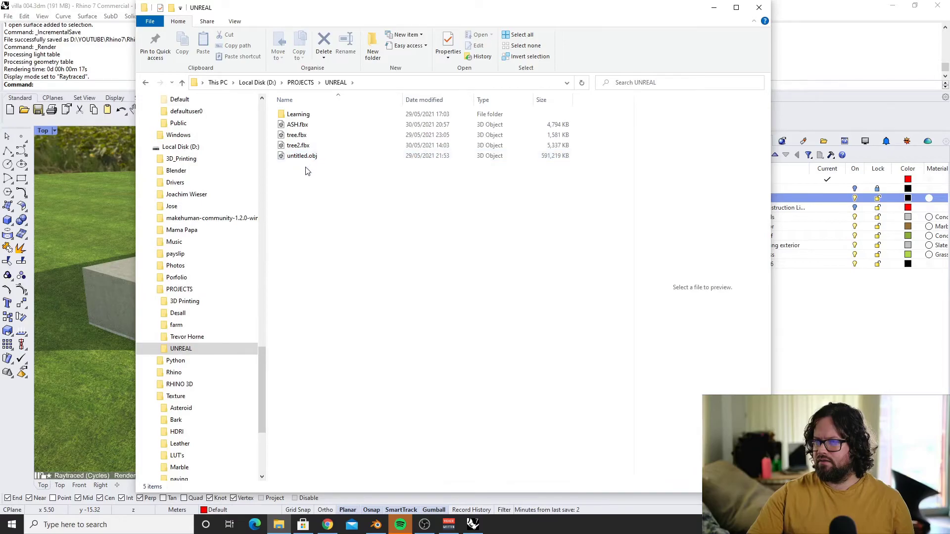
left_click(295, 125)
left_click_drag(293, 126, 138, 223)
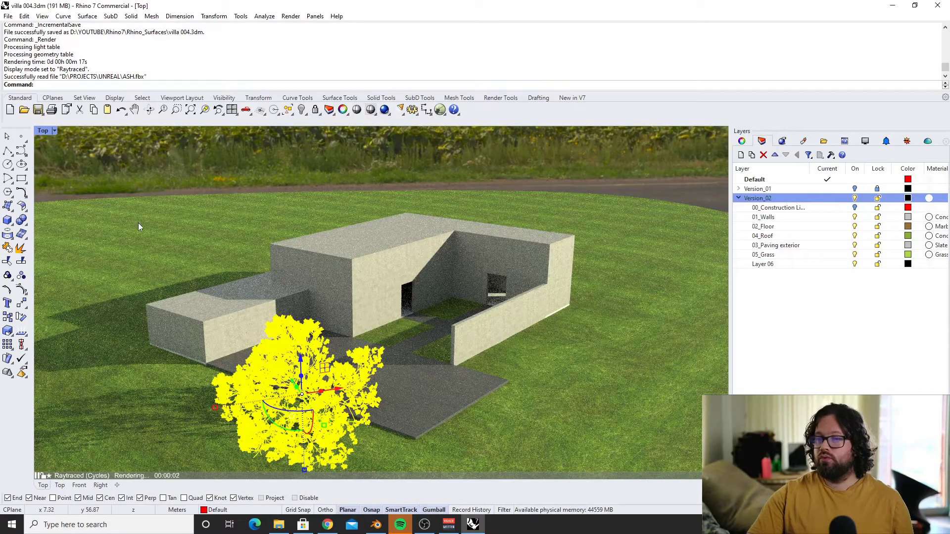
In Rendered display mode, rotate the imported ash tree 90° upright and move it onto the grass beside the courtyard wall
left_click(43, 131)
left_click(103, 179)
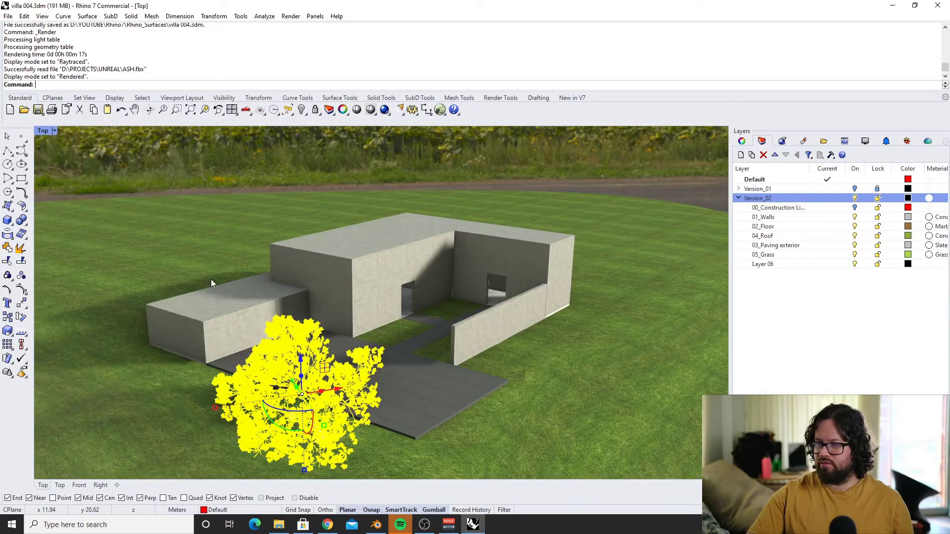
right_click_drag(330, 349, 597, 311)
scroll(639, 333, "up", 5)
left_click_drag(643, 304, 494, 313)
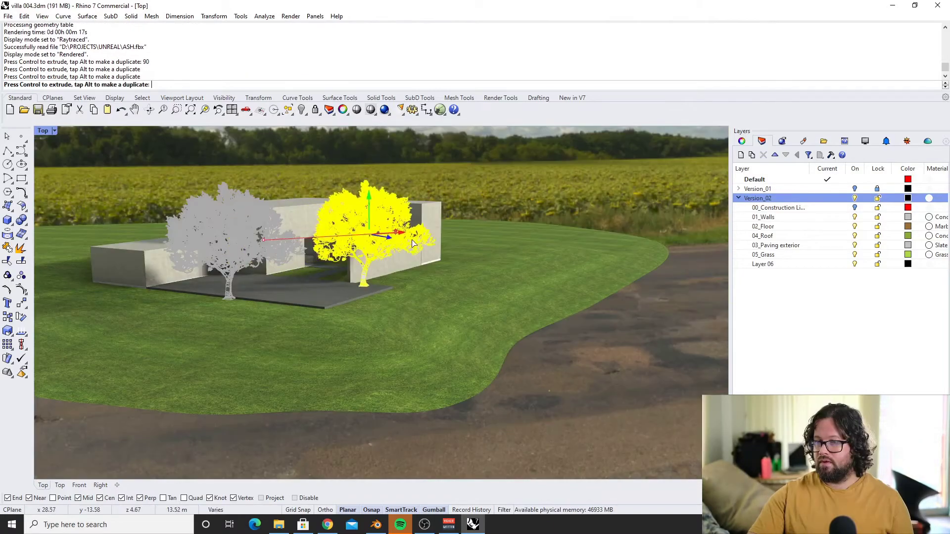
left_click_drag(418, 241, 438, 241)
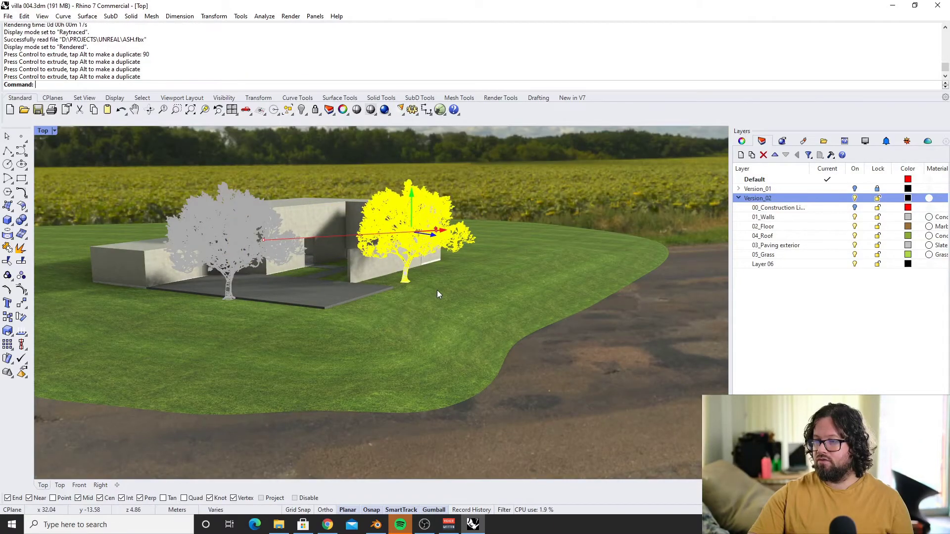
Select the tree's trunk and branch mesh, rename Layer 06 to 06_Planting and give it a sublayer named Tree
left_click(461, 295)
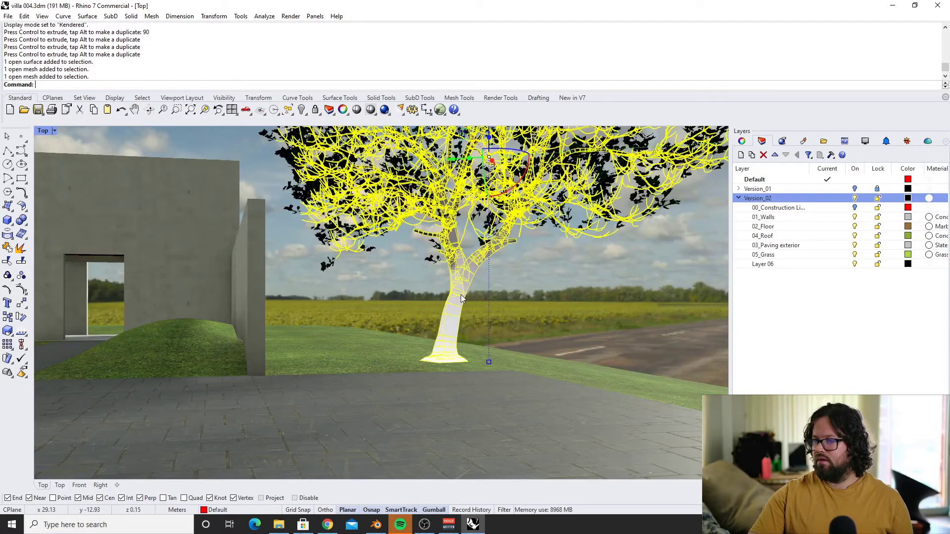
right_click_drag(489, 307, 473, 315)
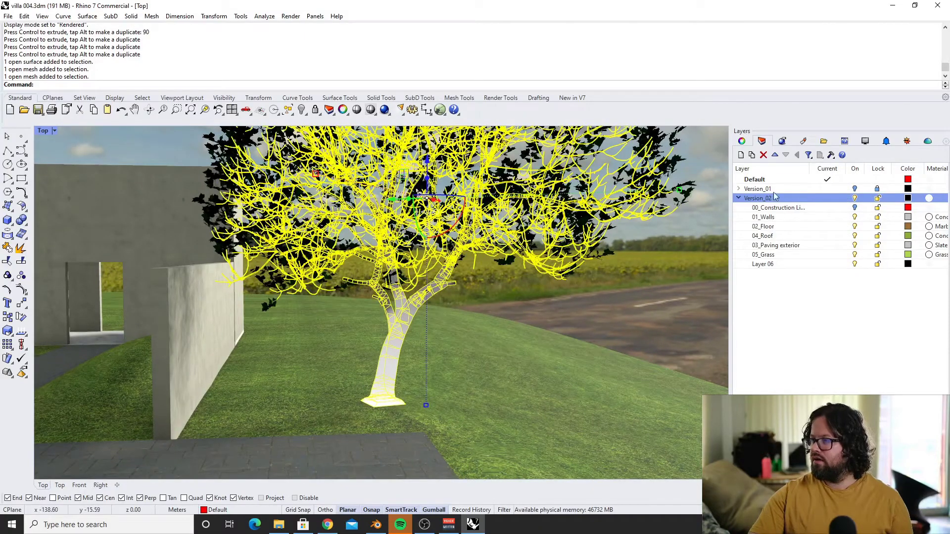
left_click(769, 265)
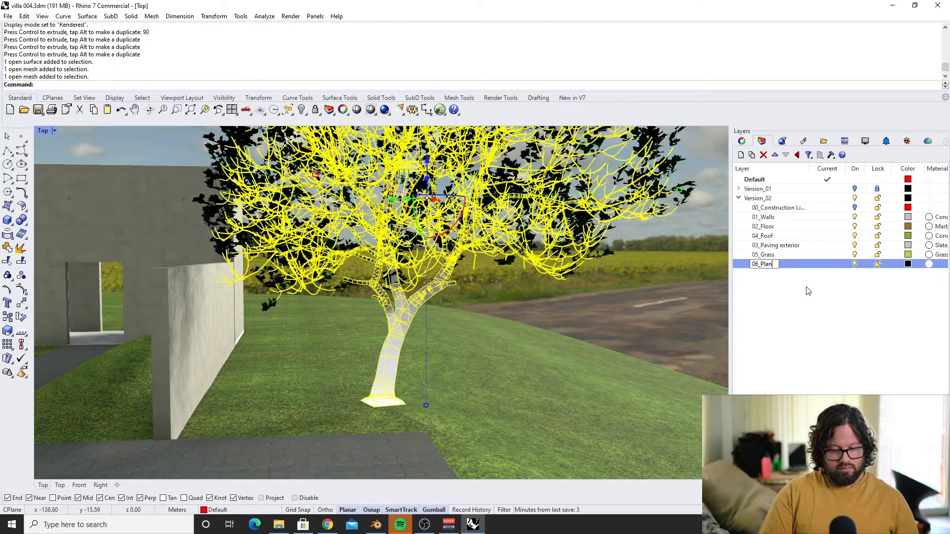
key("Return")
left_click(752, 155)
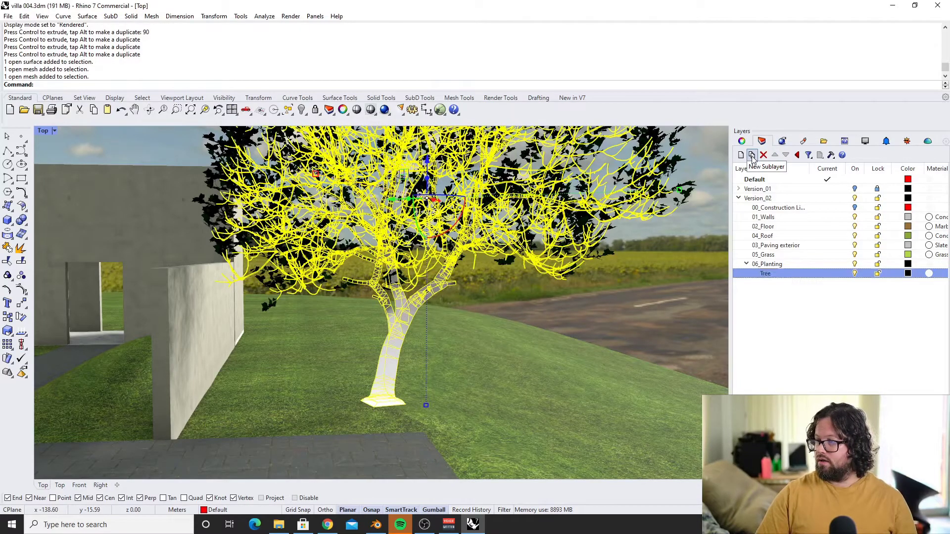
Add two sublayers named Trunk and Leaves under the Tree layer
left_click(752, 155)
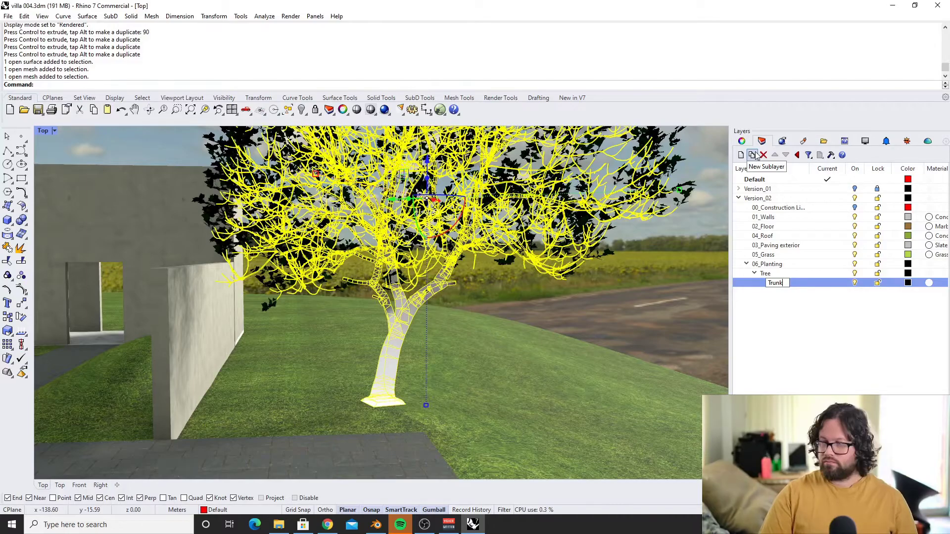
key("Return")
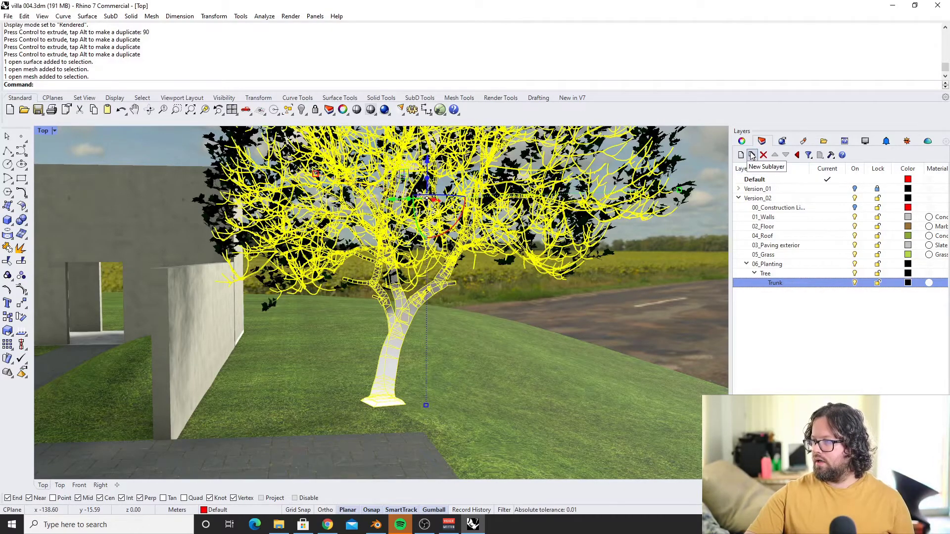
left_click(752, 155)
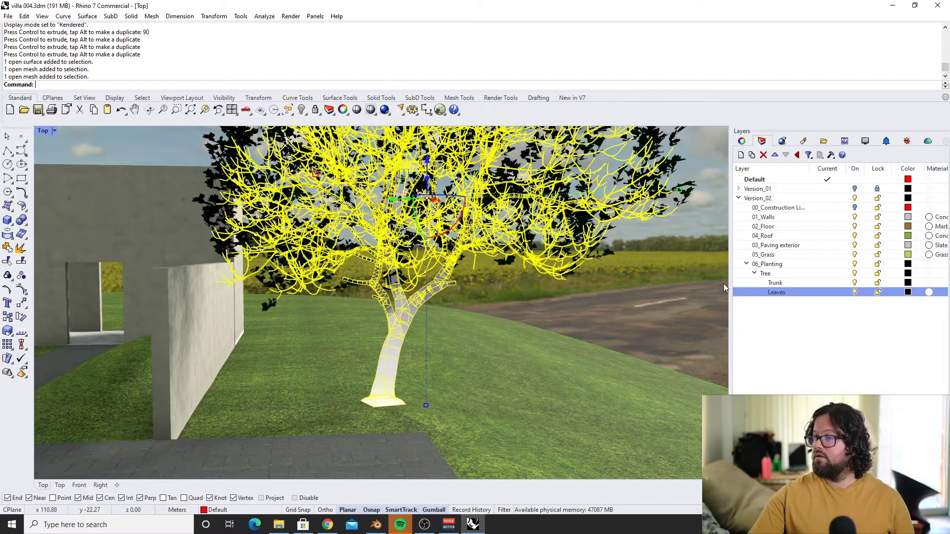
Move the selected trunk and branch mesh to the Trunk layer and deselect it
right_click_drag(725, 283, 611, 288)
right_click_drag(474, 297, 524, 299)
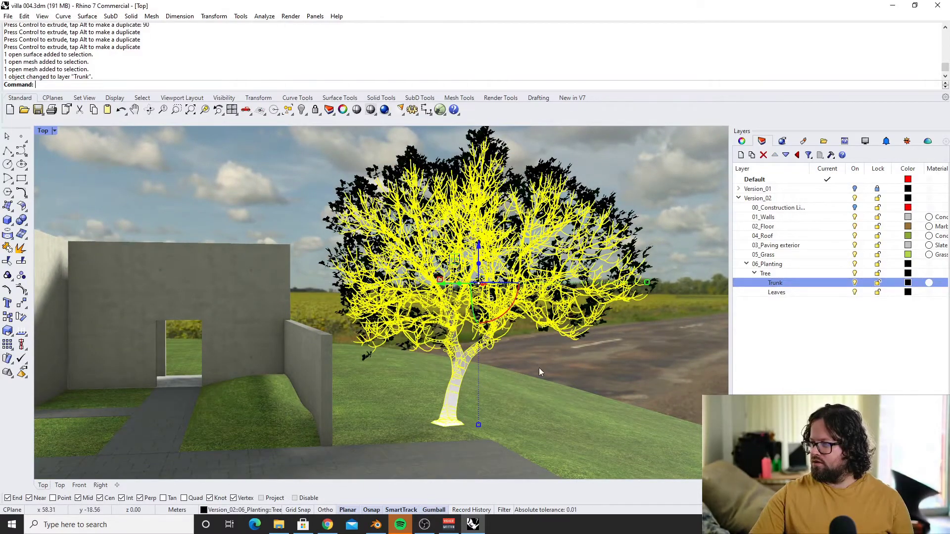
left_click(539, 368)
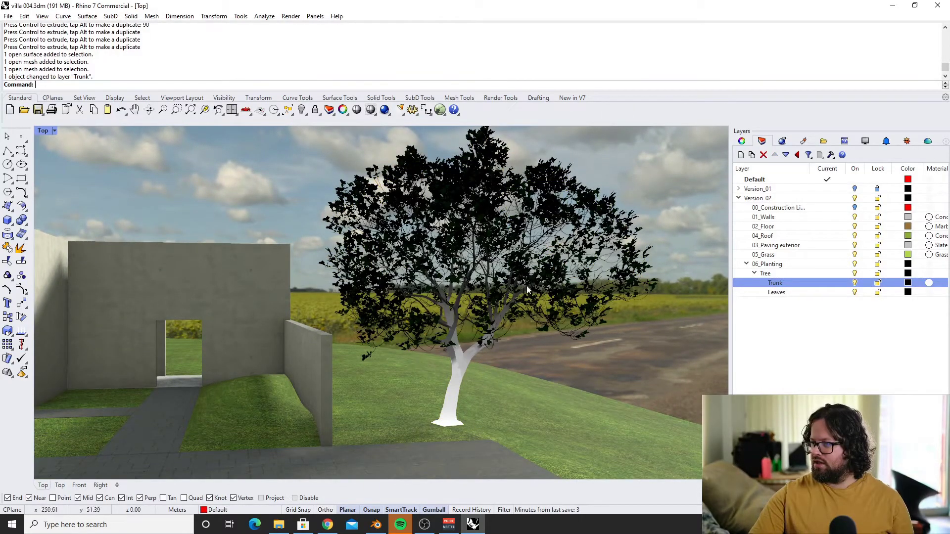
Try to group the meshes that make up the tree's foliage
scroll(374, 230, "down", 8)
right_click_drag(375, 218, 399, 162)
left_click_drag(364, 188, 715, 296)
key("ctrl+g")
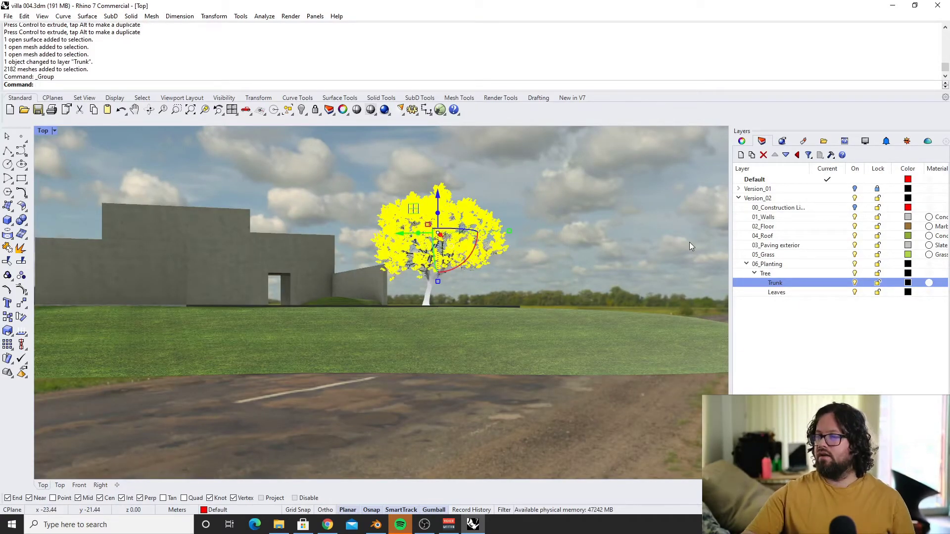
scroll(440, 247, "up", 5)
key("ctrl+z")
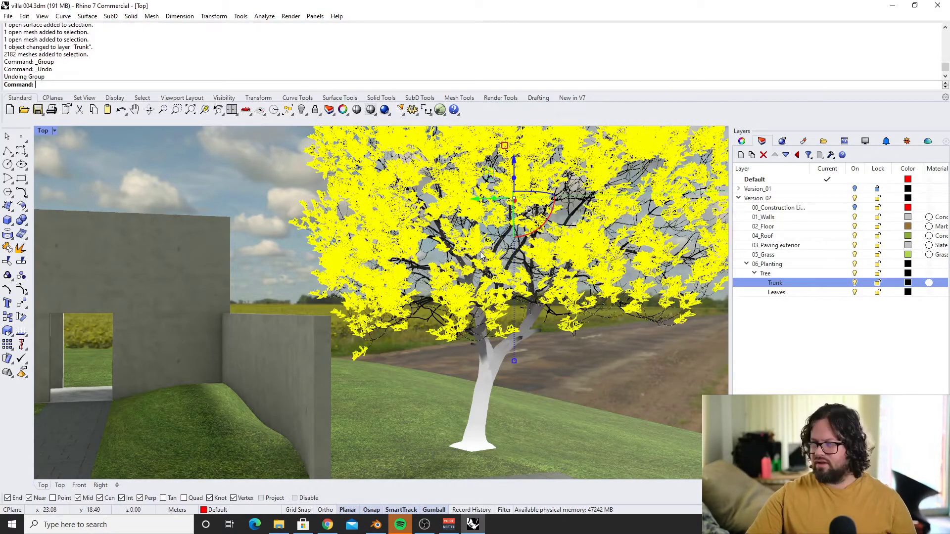
Select the duplicate Ash branch mesh overlapping the one on the Trunk layer and delete it
scroll(440, 250, "down", 5)
scroll(446, 250, "up", 10)
scroll(468, 251, "down", 8)
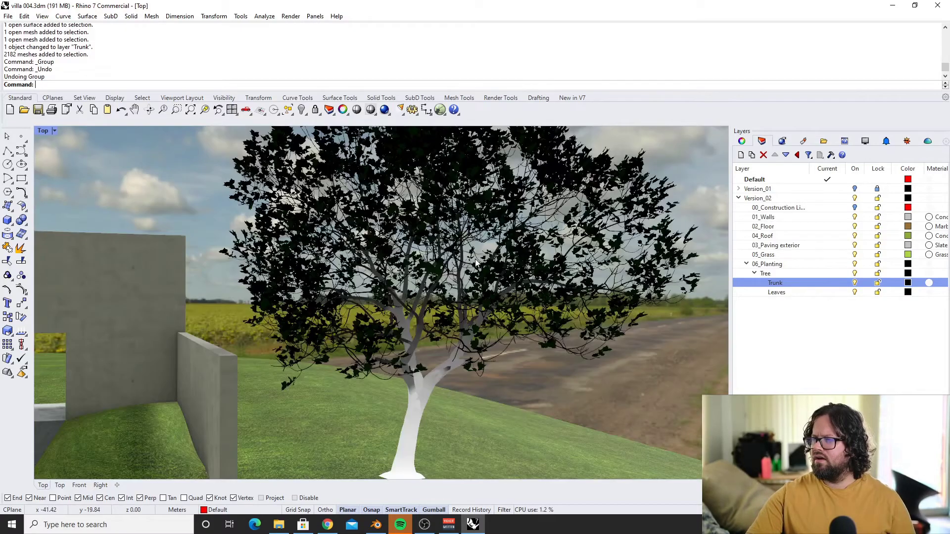
left_click_drag(463, 251, 566, 290)
scroll(399, 288, "up", 10)
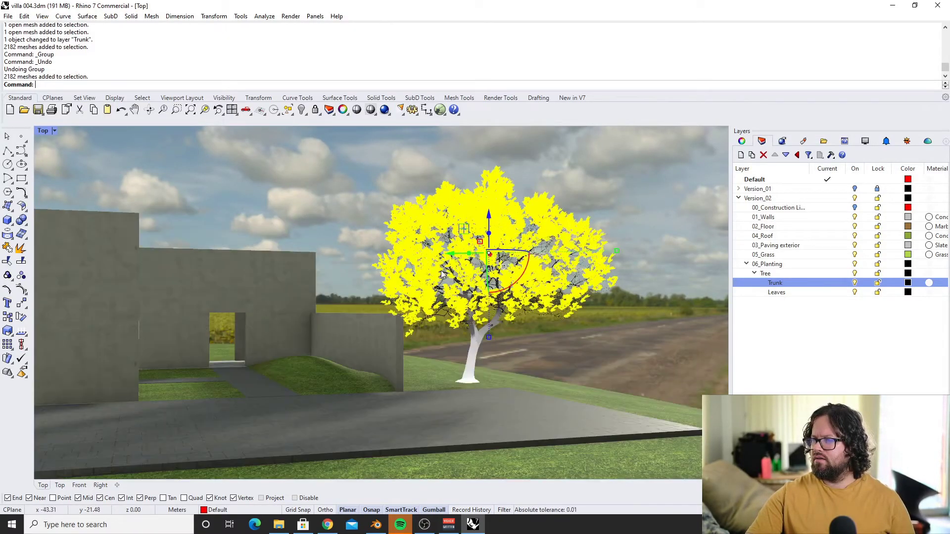
scroll(400, 288, "up", 3)
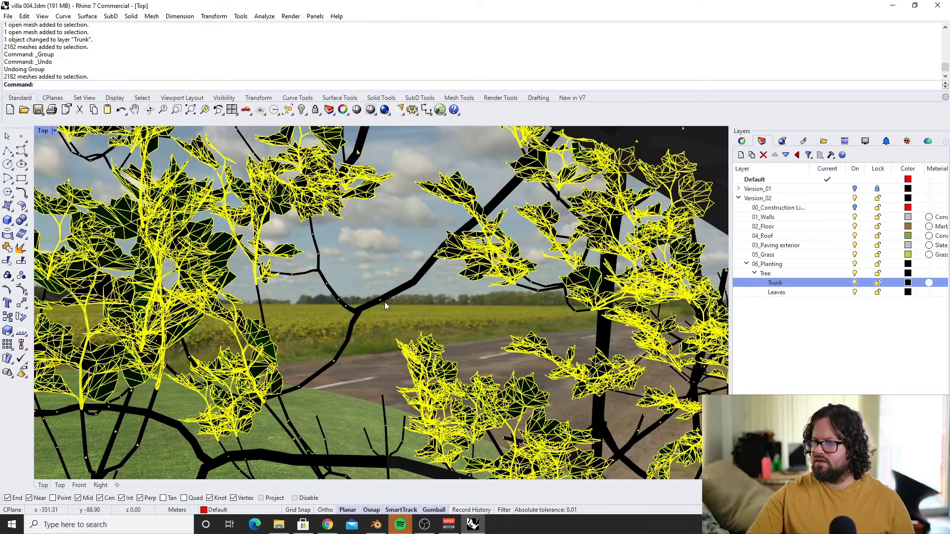
key("Escape")
left_click(380, 300)
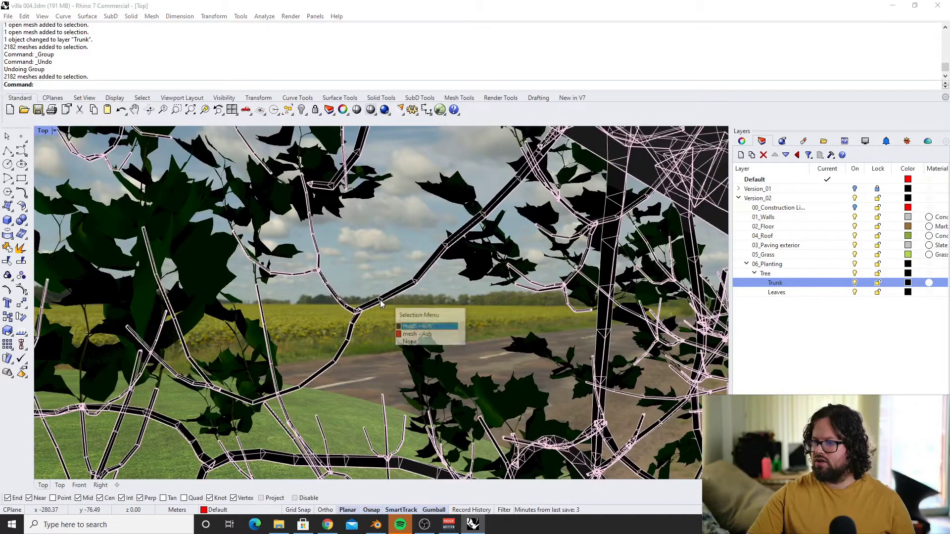
left_click(426, 334)
scroll(388, 292, "down", 8)
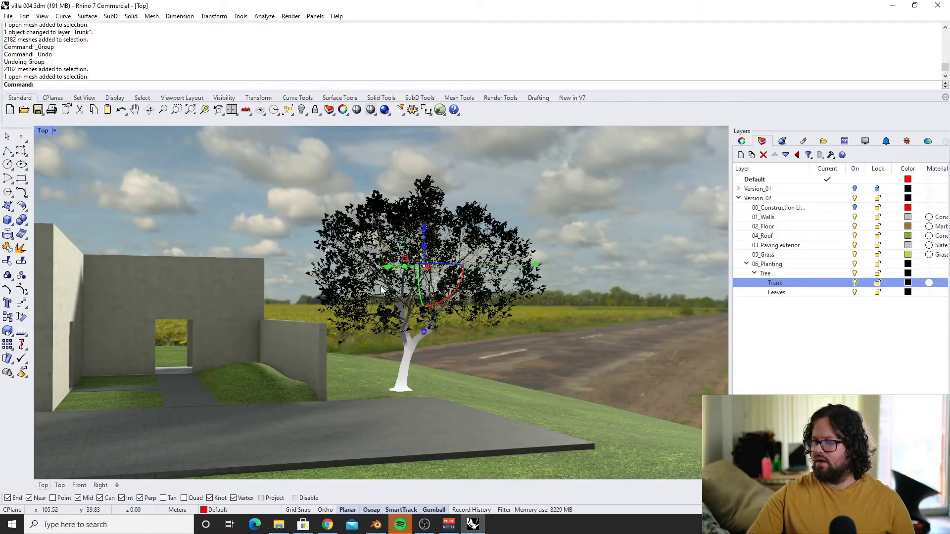
scroll(428, 252, "up", 6)
key("Delete")
Select all leaf meshes in the tree crown, move them to the Leaves layer and group them
scroll(358, 320, "down", 6)
scroll(346, 316, "up", 3)
scroll(335, 316, "down", 8)
left_click_drag(299, 233, 465, 359)
right_click(789, 292)
left_click(824, 329)
key("ctrl+g")
left_click(291, 256)
scroll(291, 256, "up", 5)
left_click(361, 263)
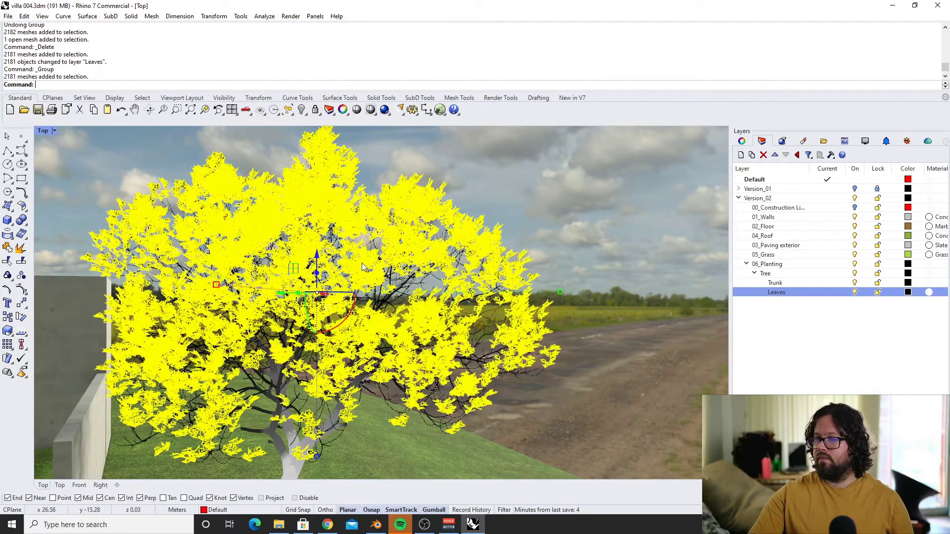
Select only the trunk and branch mesh and assign it to the Trunk layer
scroll(361, 269, "down", 5)
scroll(362, 257, "up", 5)
scroll(362, 256, "down", 5)
scroll(334, 354, "up", 4)
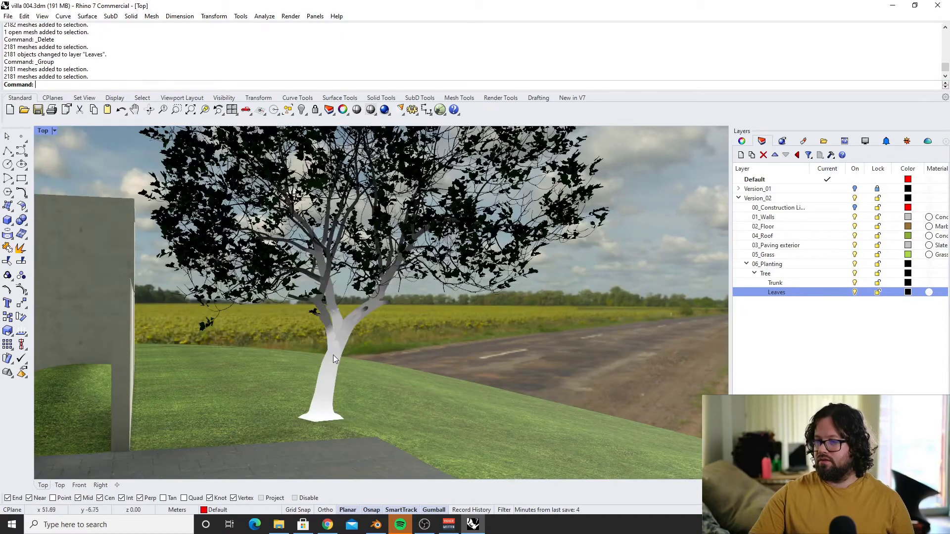
left_click(334, 358)
key("Escape")
left_click(336, 349)
key("Escape")
left_click(337, 343)
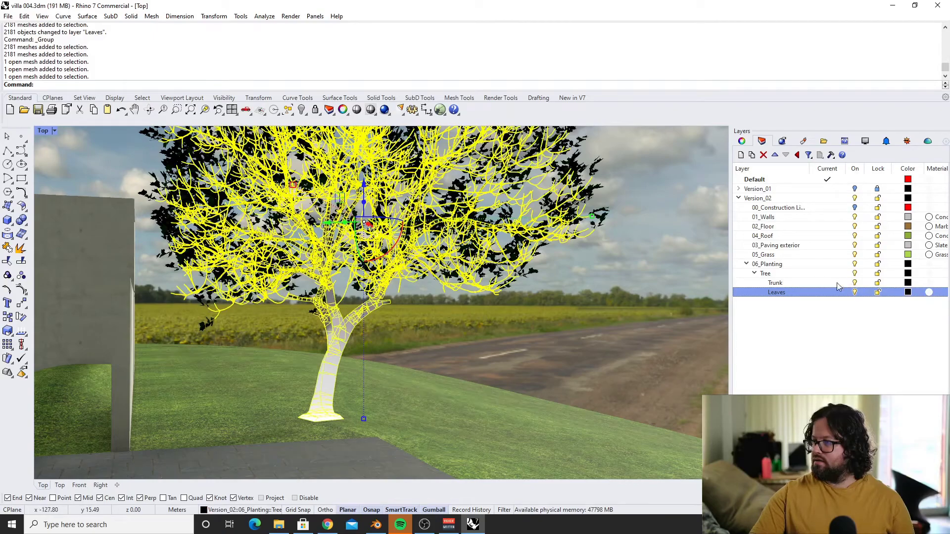
right_click(817, 283)
Make the Trunk layer's material Physically Based with ugblaadn_4K_Albedo from the birch bark textures as its base color
left_click(509, 229)
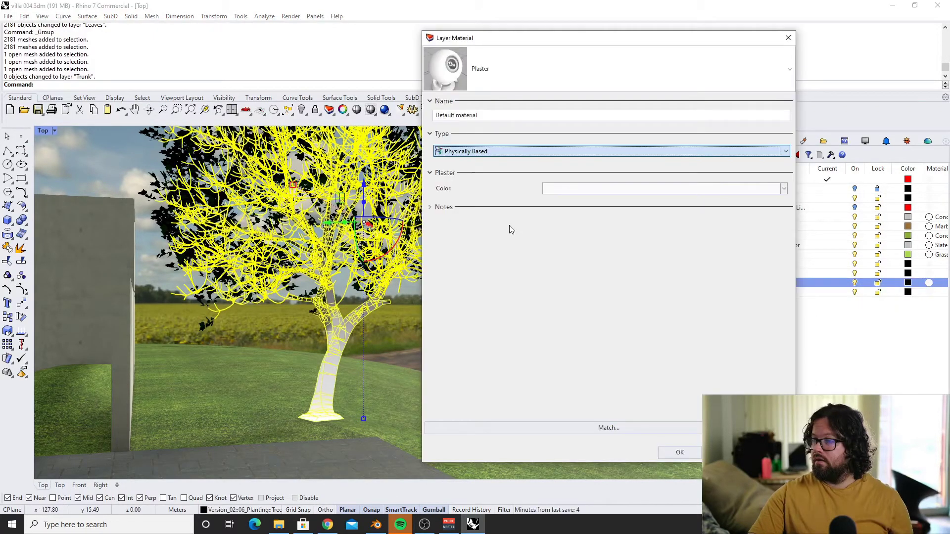
left_click(594, 249)
left_click(788, 190)
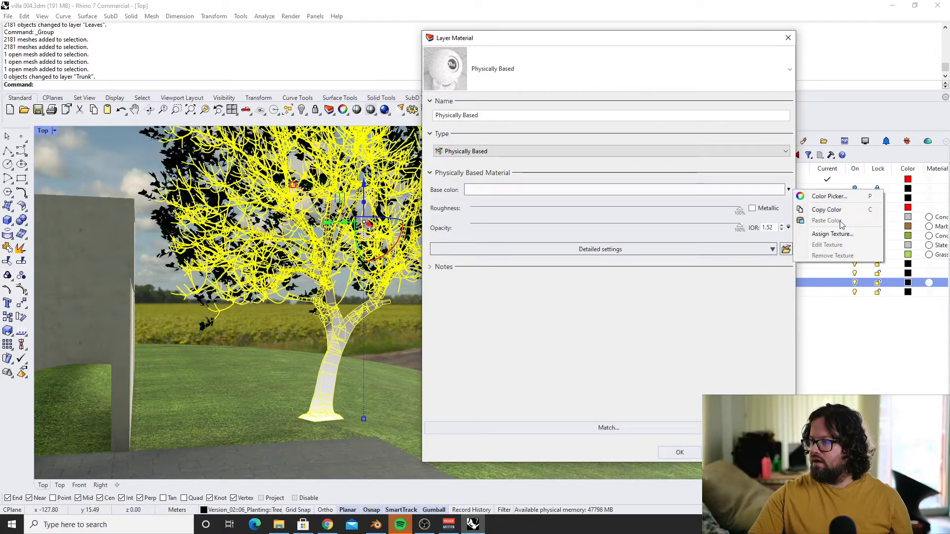
left_click(832, 234)
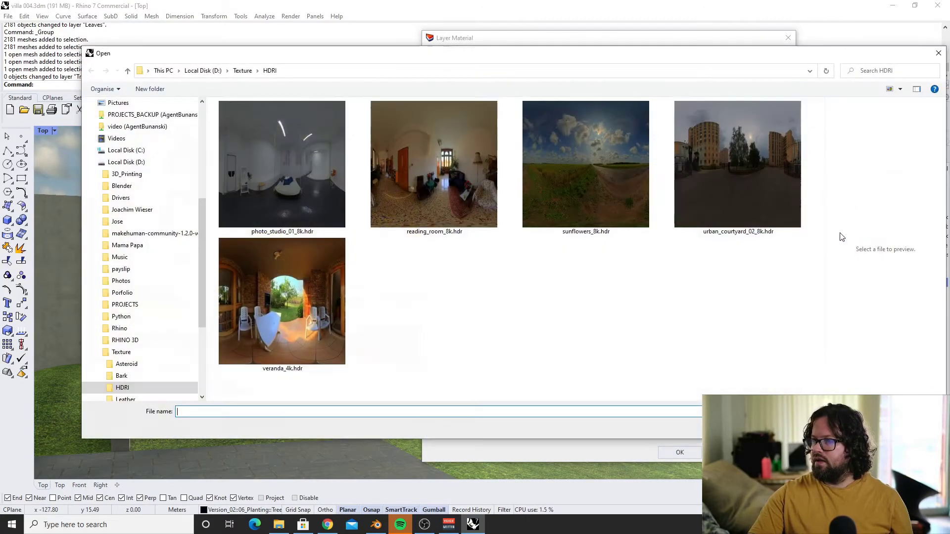
left_click(237, 71)
Add the Specularity, Bump / Normal and displacement, and Ambient Occlusion sections to the trunk material's detailed settings
left_click(606, 250)
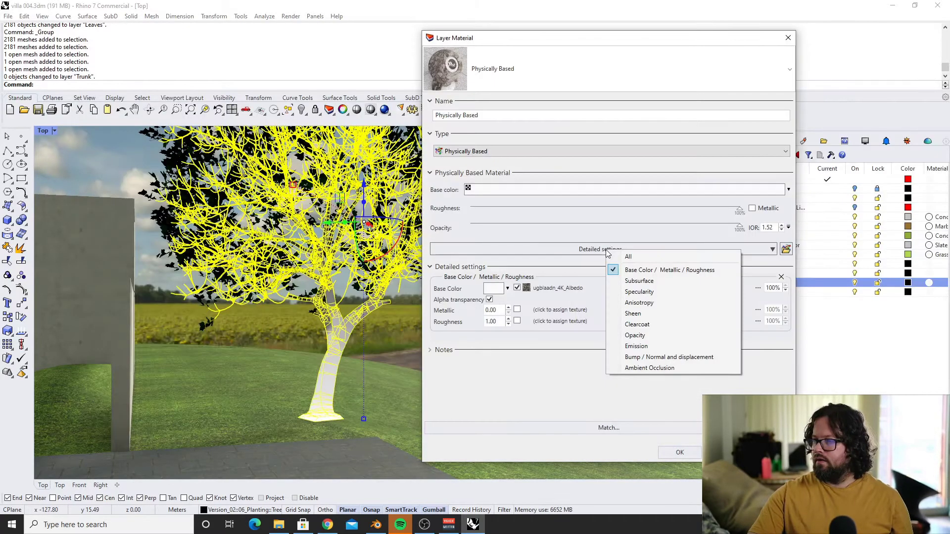
left_click(641, 292)
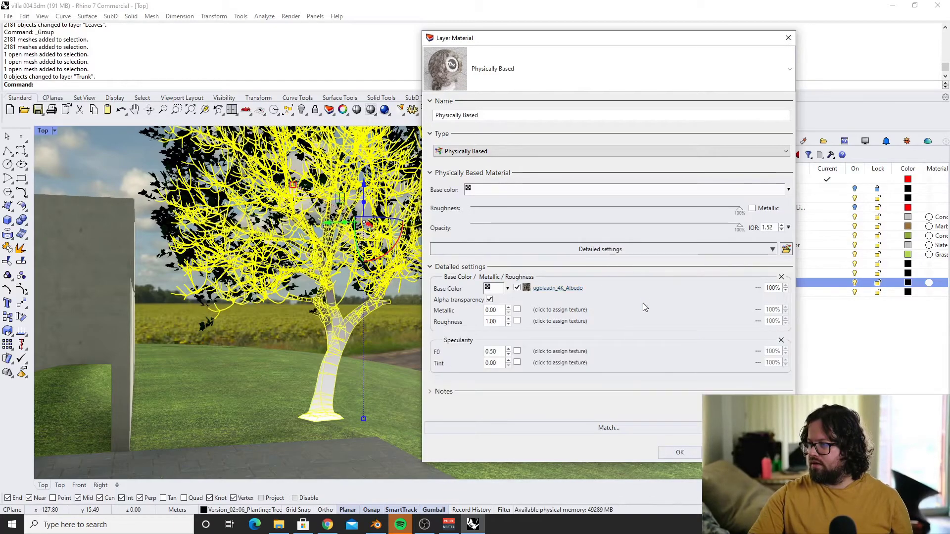
left_click(605, 252)
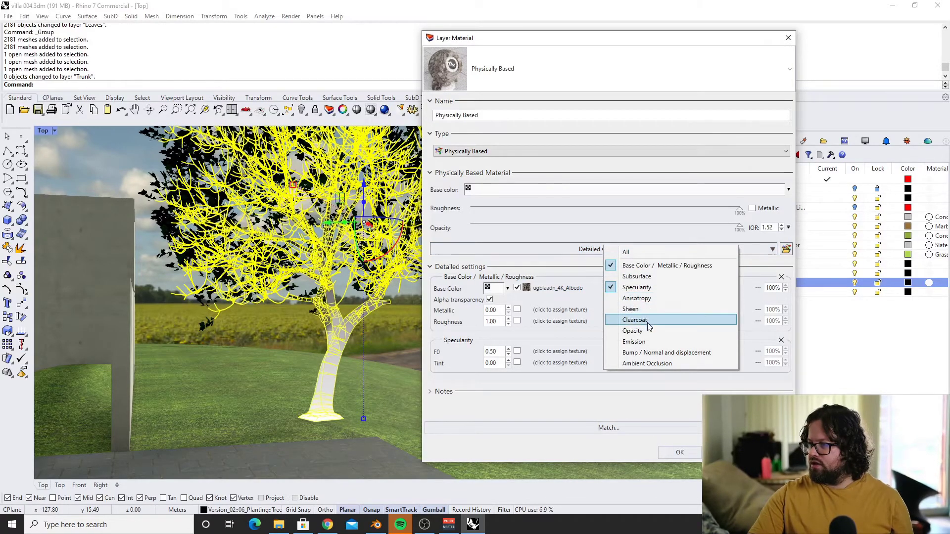
left_click(643, 352)
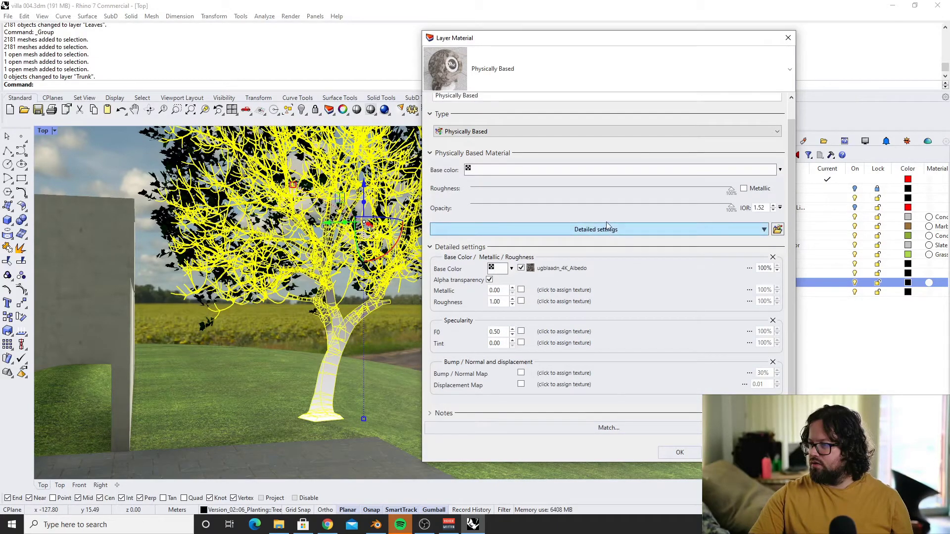
left_click(602, 230)
left_click(639, 346)
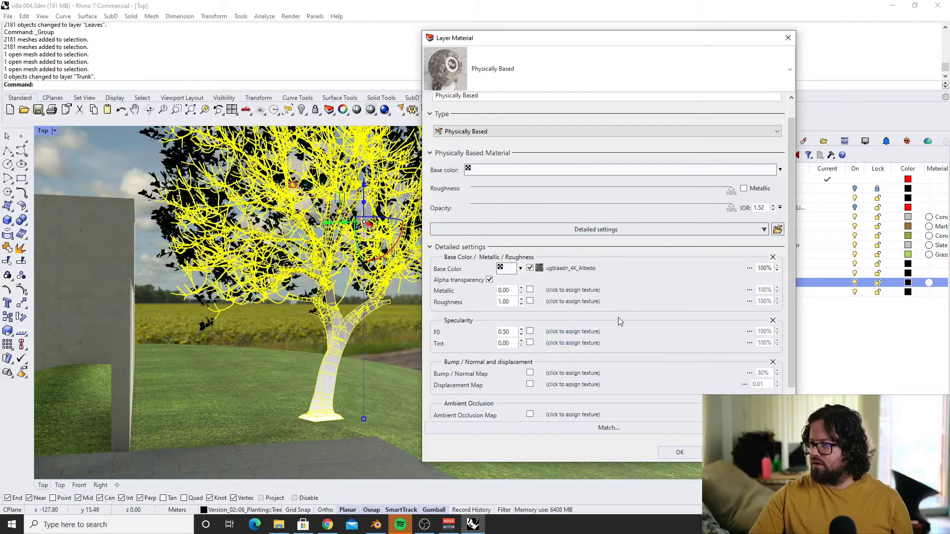
Assign ugblaadn_4K_Roughness.jpg as the trunk material's roughness texture and remove the Specularity section
left_click(578, 271)
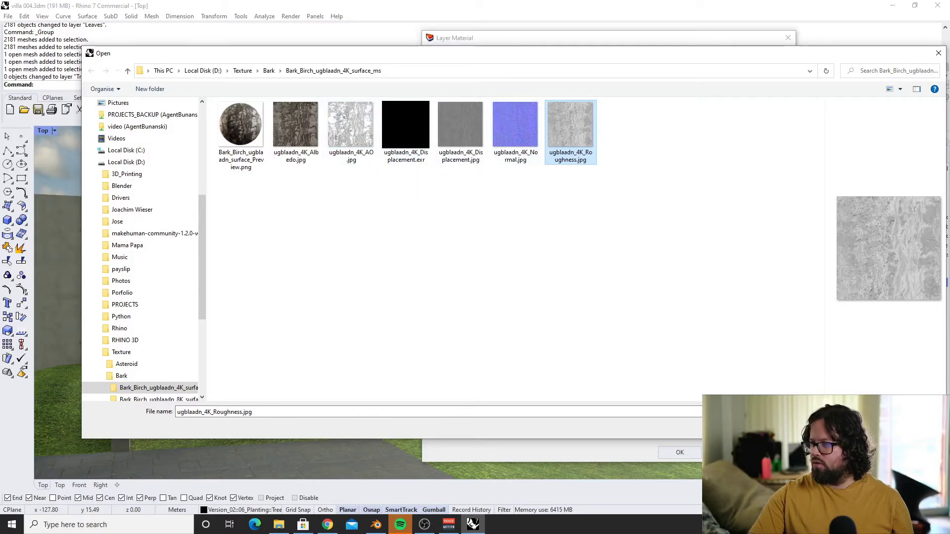
key("Return")
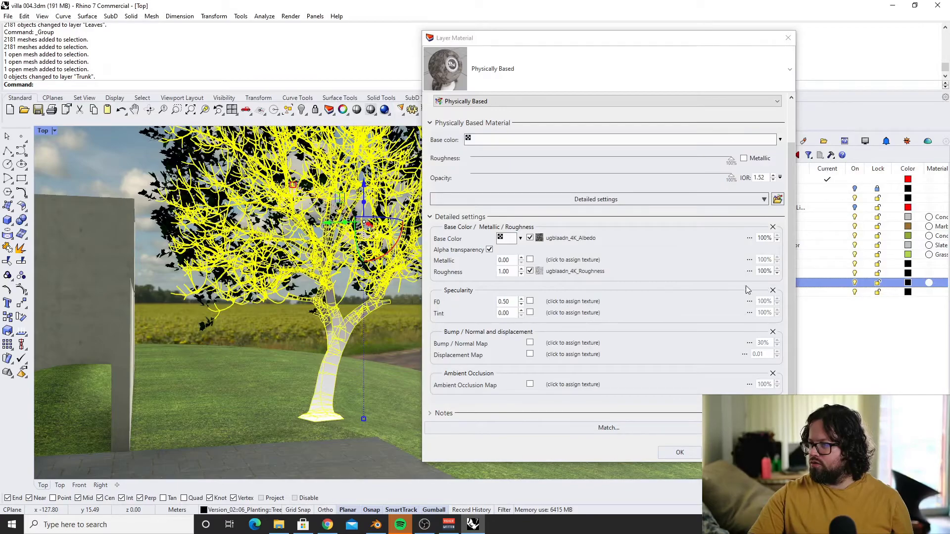
left_click(773, 291)
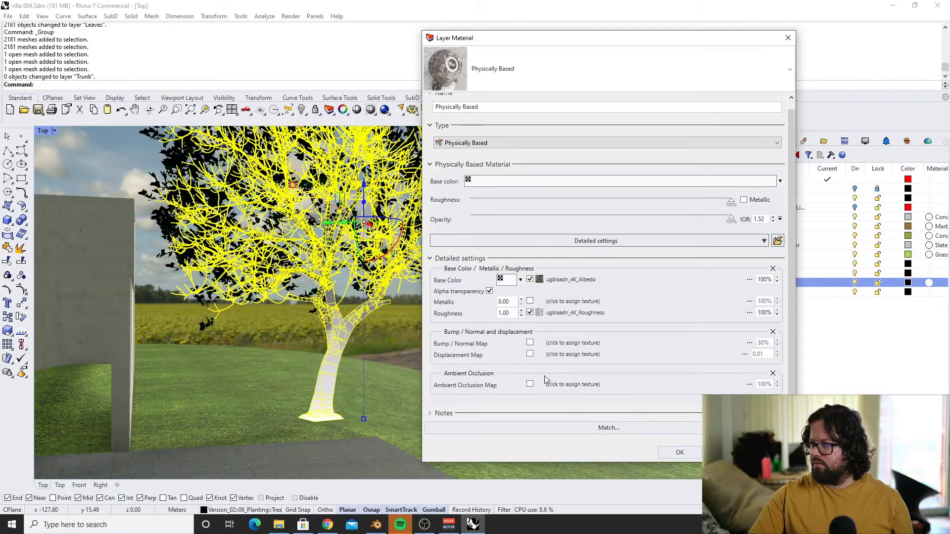
Assign ugblaadn_4K_Normal.jpg as the bump/normal map and ugblaadn_4K_AO.jpg as the ambient occlusion map, and accept the trunk material
left_click(574, 343)
left_click(516, 126)
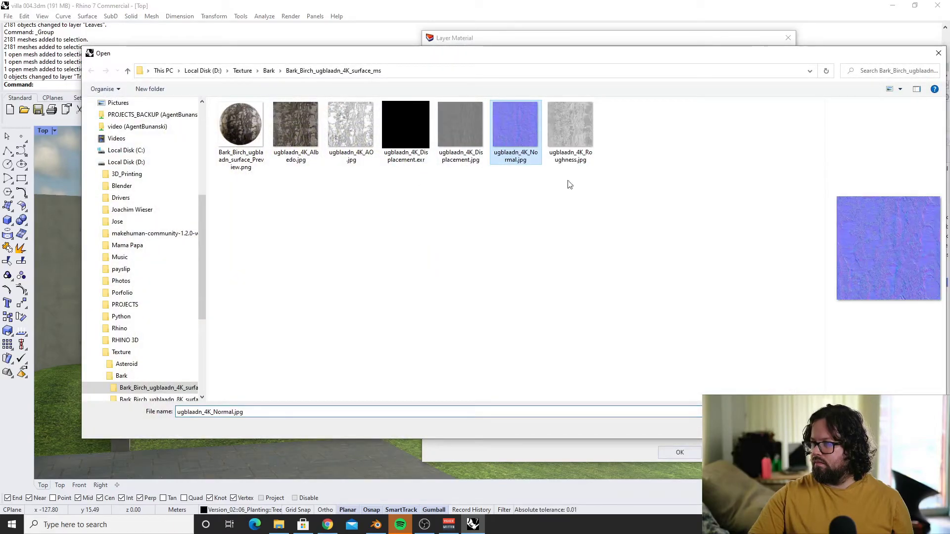
key("Return")
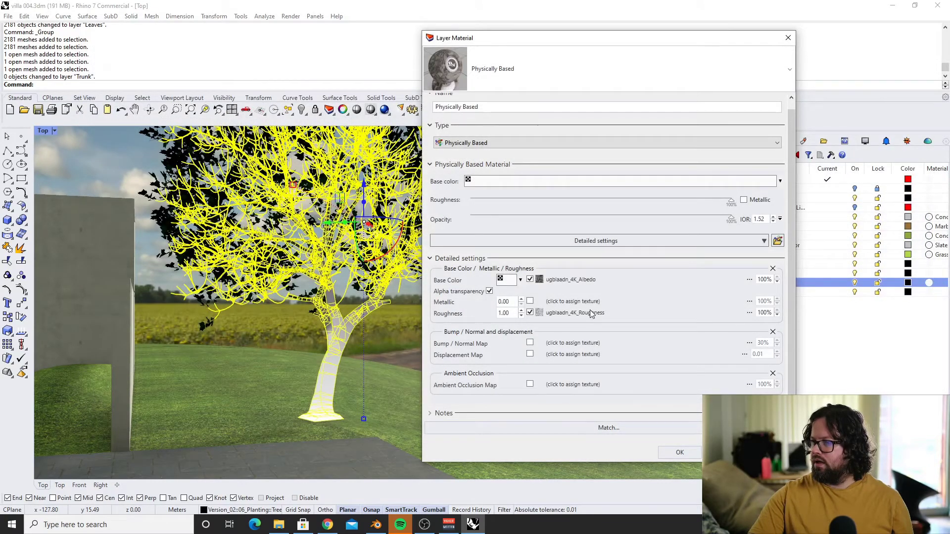
left_click(569, 385)
left_click(349, 126)
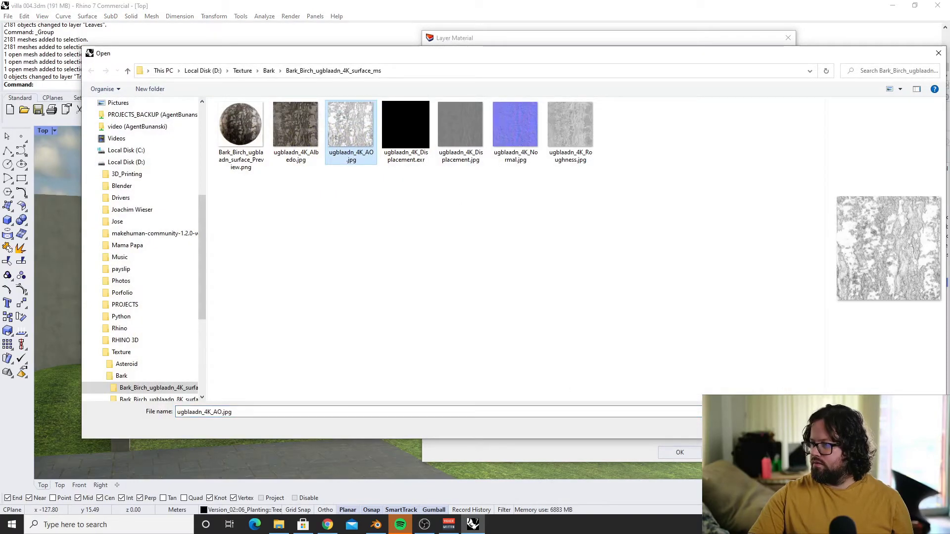
key("Return")
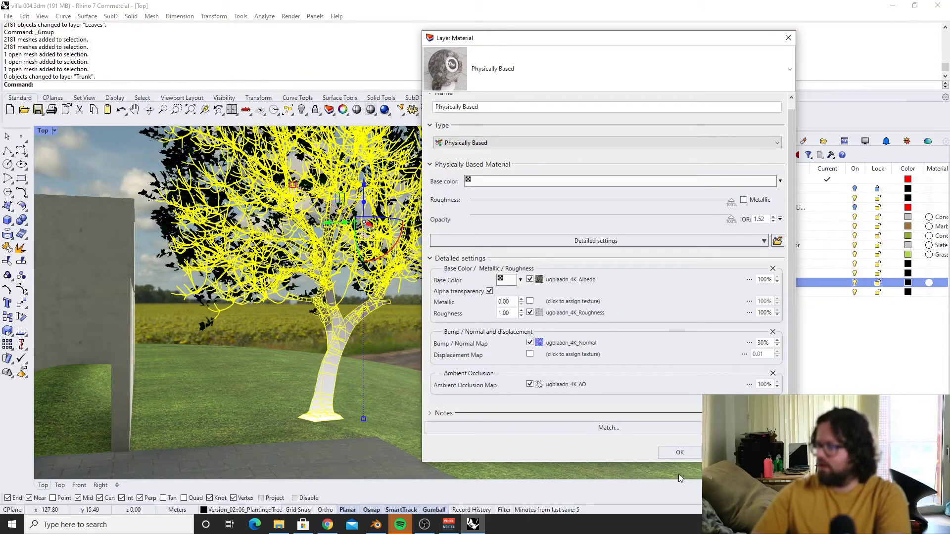
left_click(679, 453)
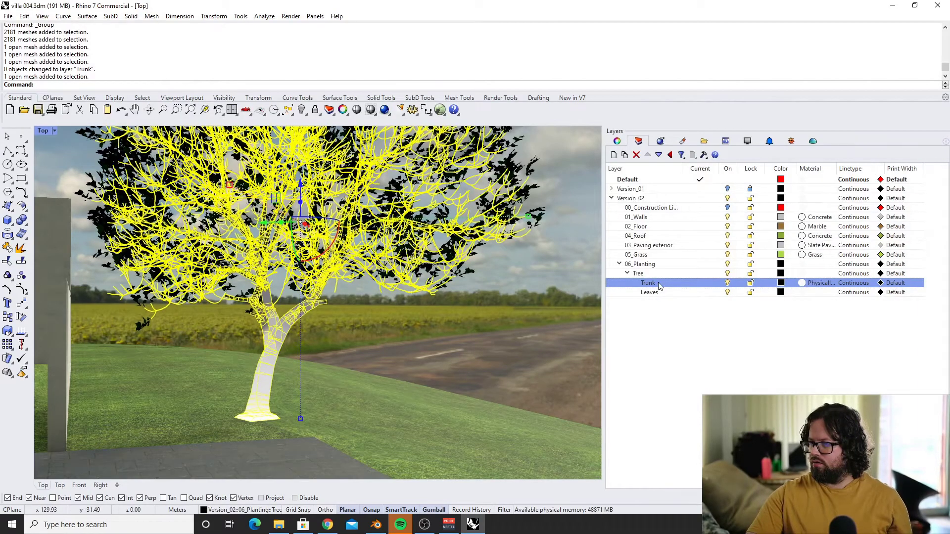
Reassign the selected trunk mesh to the Trunk layer and select the mesh again
right_click(659, 286)
left_click(682, 454)
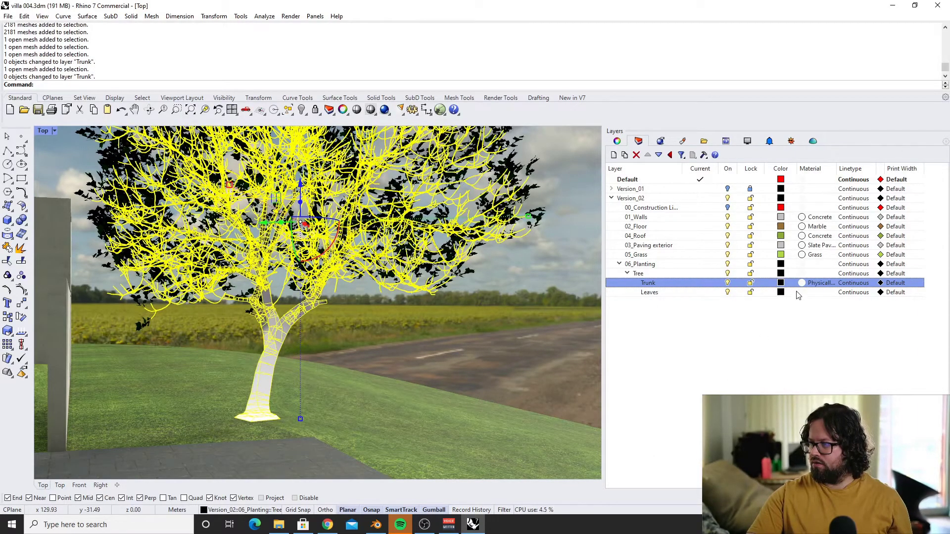
left_click(288, 325)
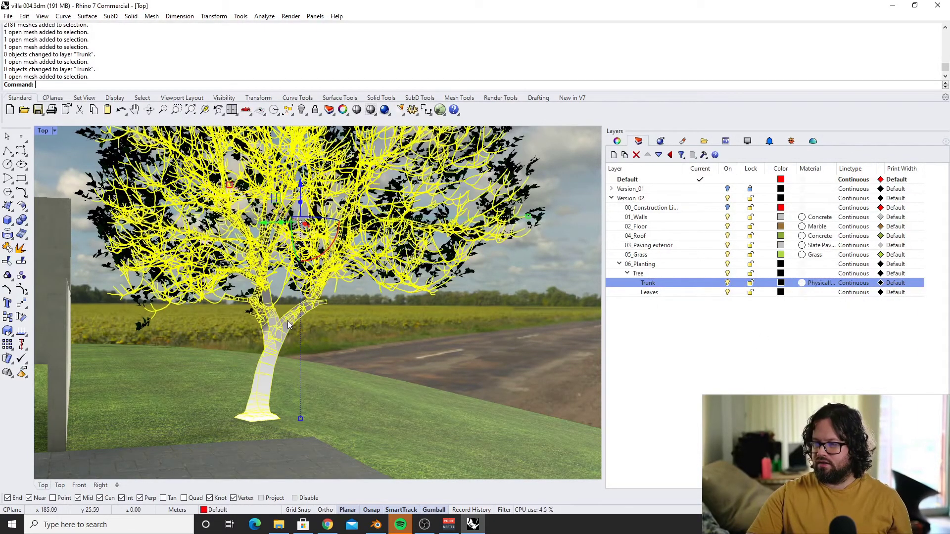
Assign the Physically Based bark material to the selected trunk mesh
left_click(619, 142)
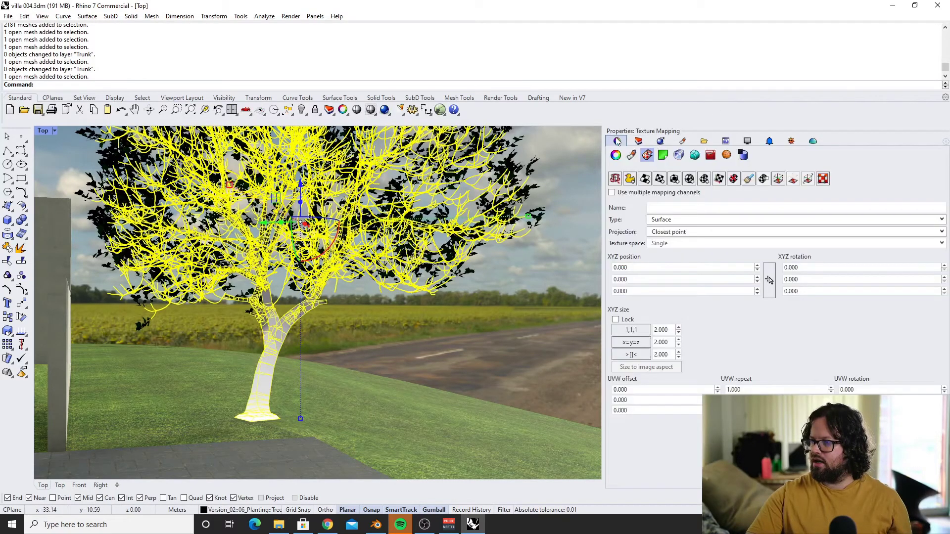
left_click(632, 156)
left_click(940, 184)
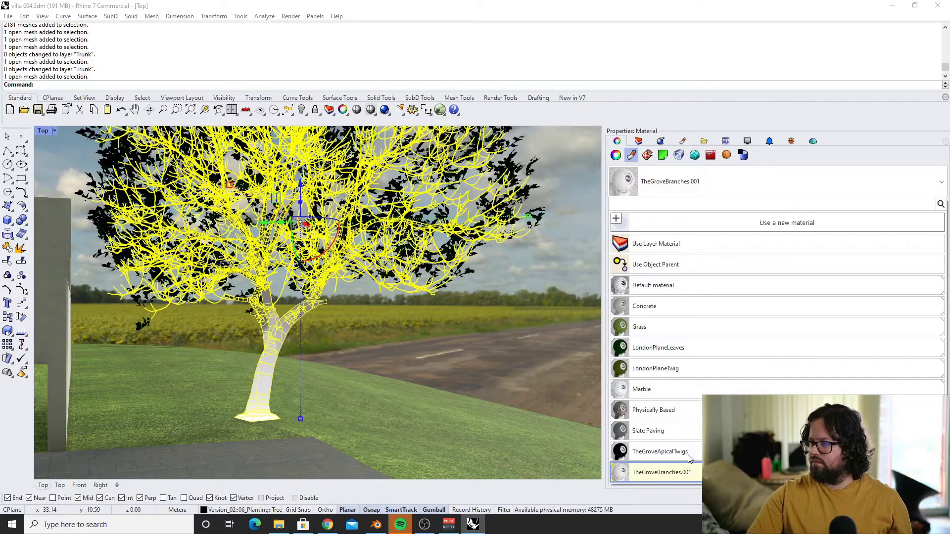
left_click(653, 410)
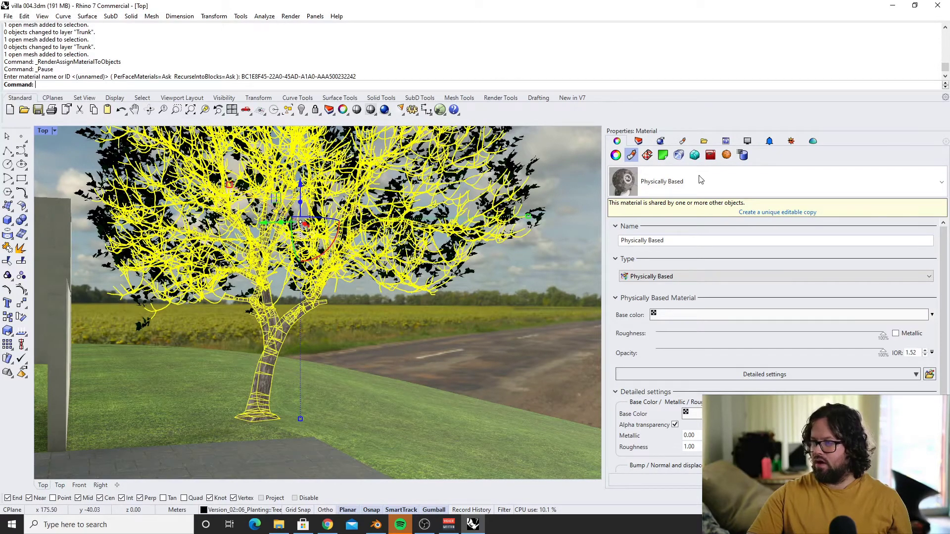
Select the tree's leaf meshes and change their object material type to Physically Based
left_click(416, 344)
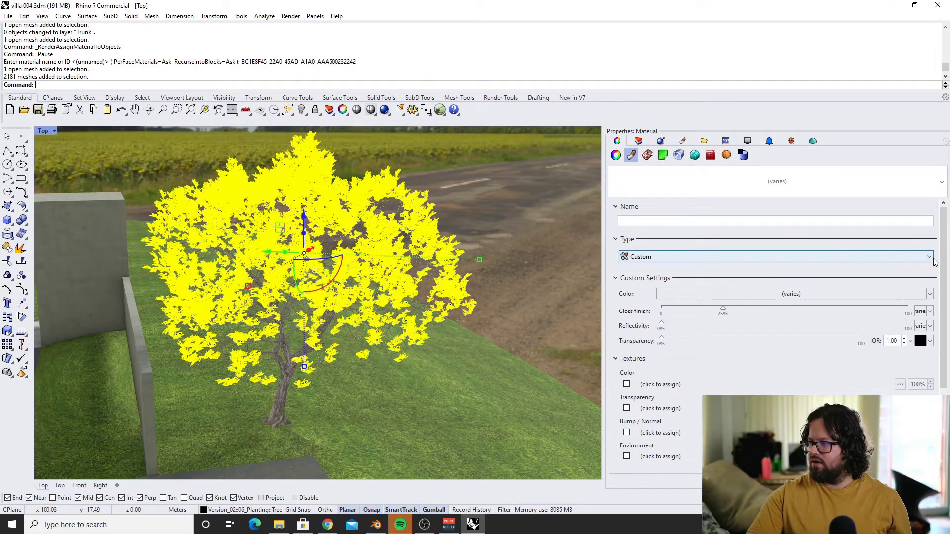
left_click(715, 256)
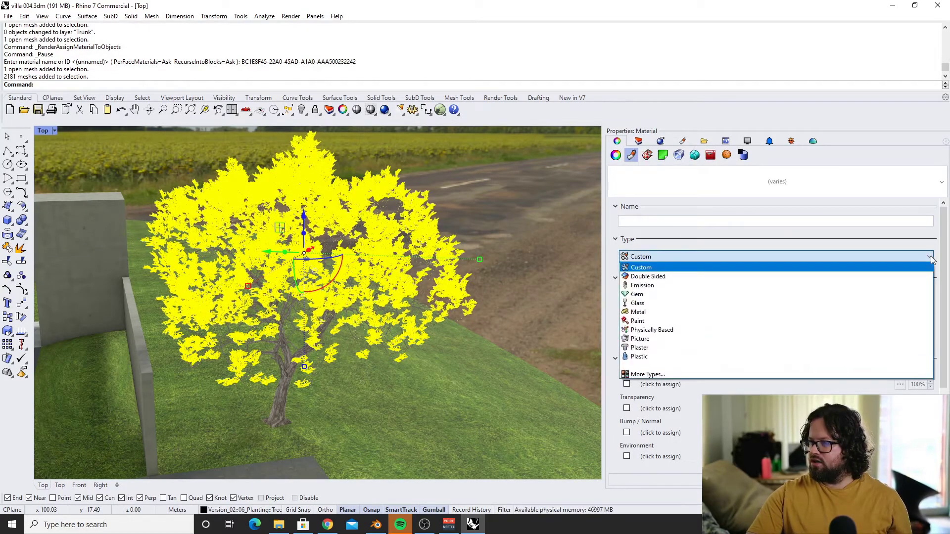
left_click(652, 329)
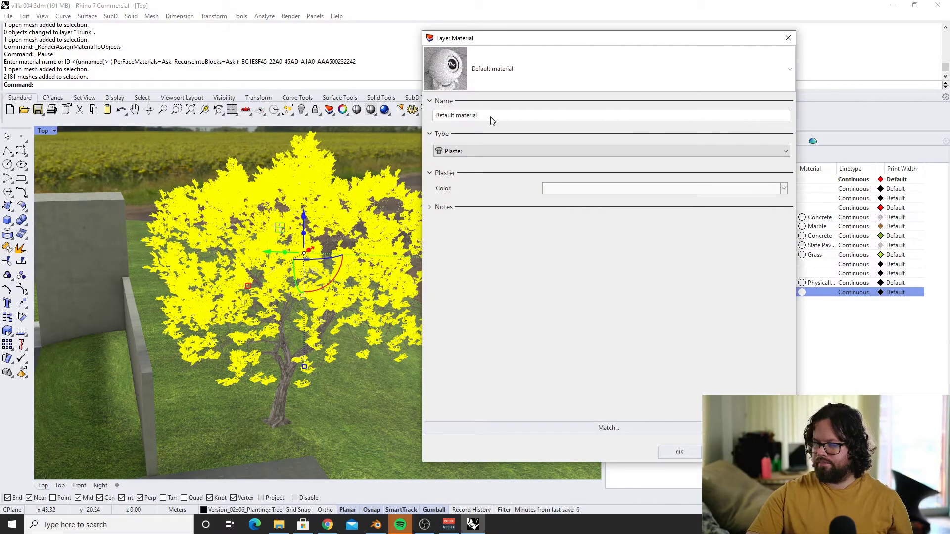
Name the Leaves layer's material Leaves and set its type to Physically Based
key("ctrl+a")
key("BackSpace")
type("Leave")
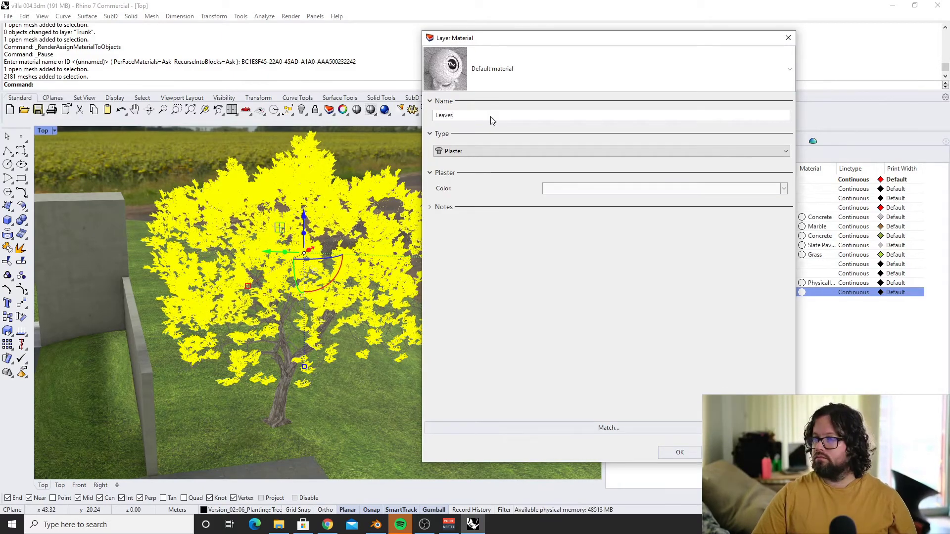
left_click(680, 452)
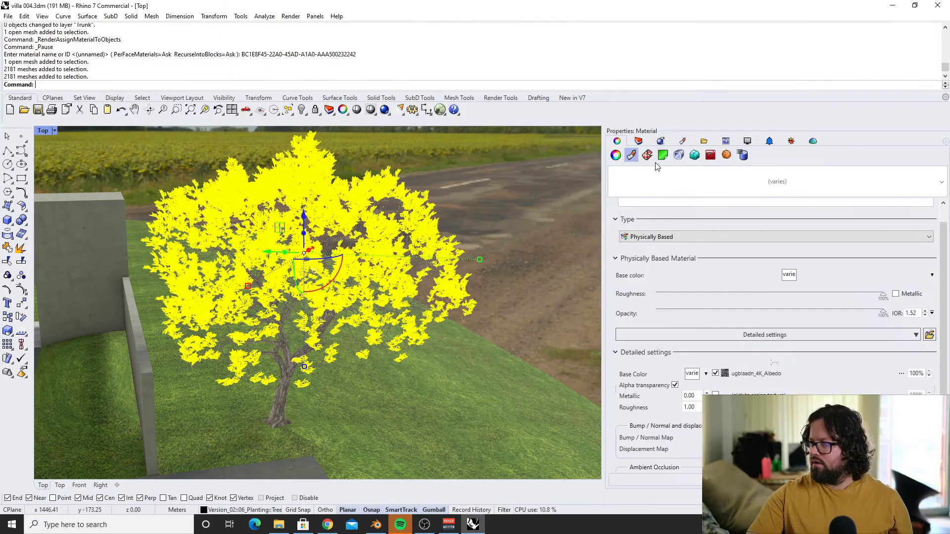
left_click(636, 143)
left_click(803, 294)
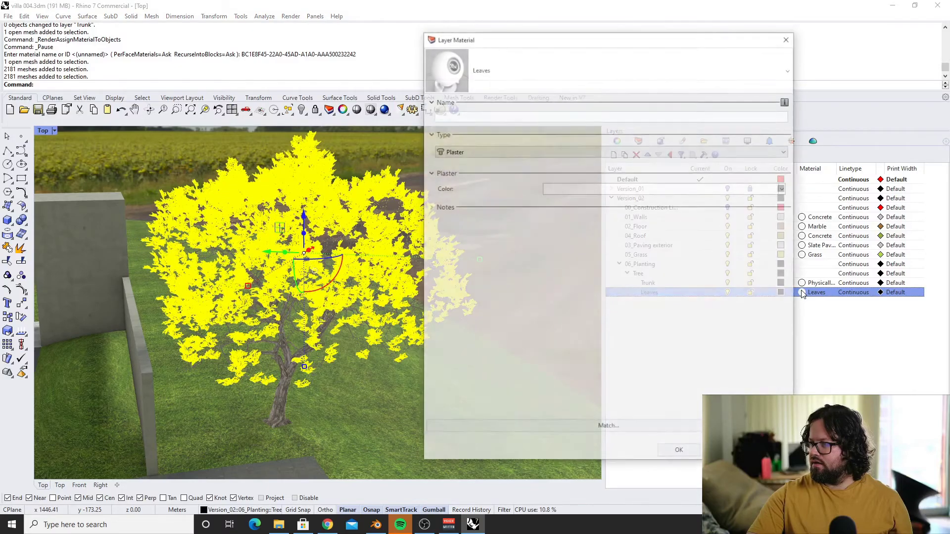
left_click(592, 151)
left_click(510, 225)
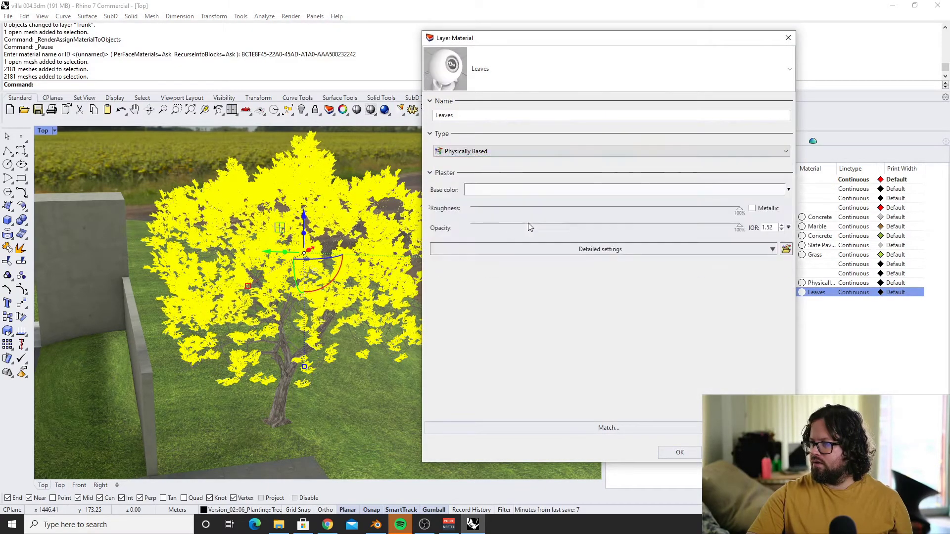
Give the Leaves material a green base color of #729E27 and lower its roughness to 91%, keeping opacity at 100%
left_click(784, 190)
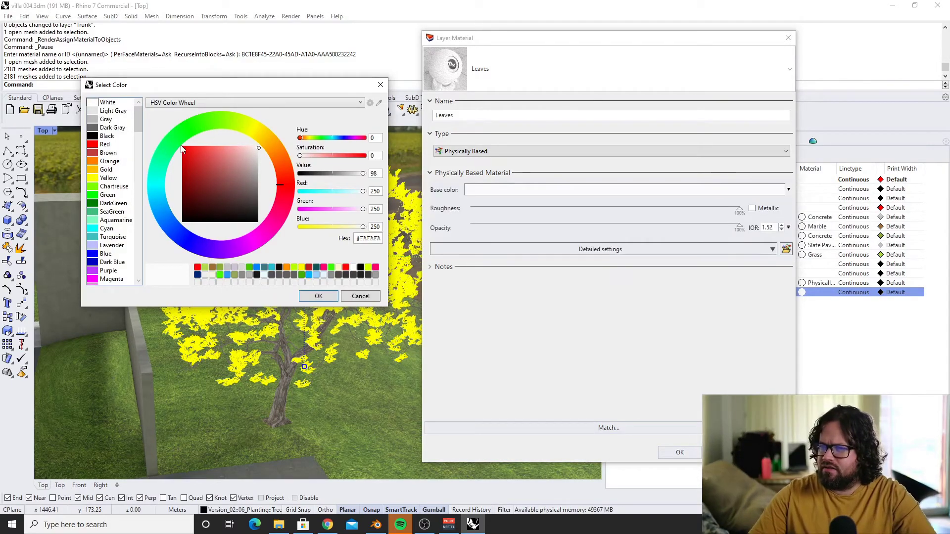
left_click(229, 127)
left_click_drag(301, 156, 343, 175)
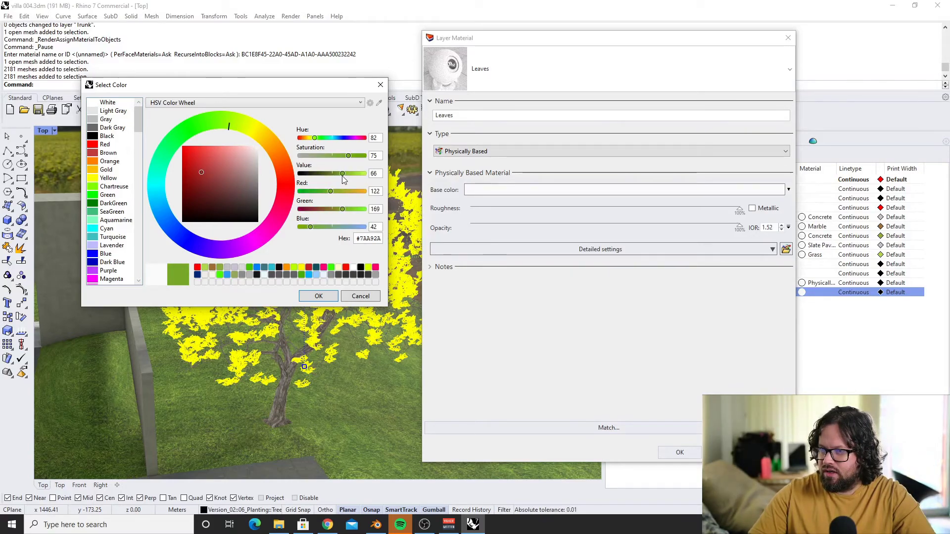
left_click(316, 296)
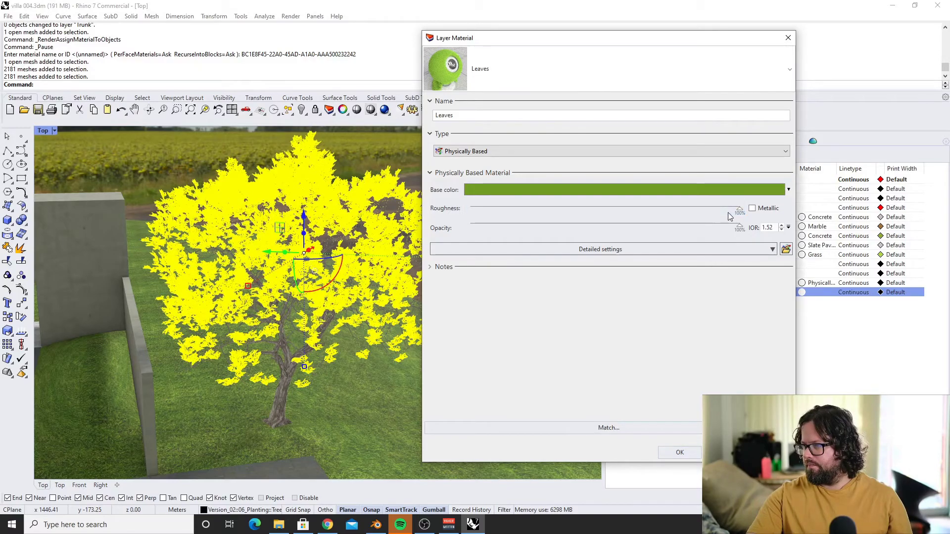
left_click_drag(738, 211, 572, 207)
left_click_drag(739, 227, 564, 227)
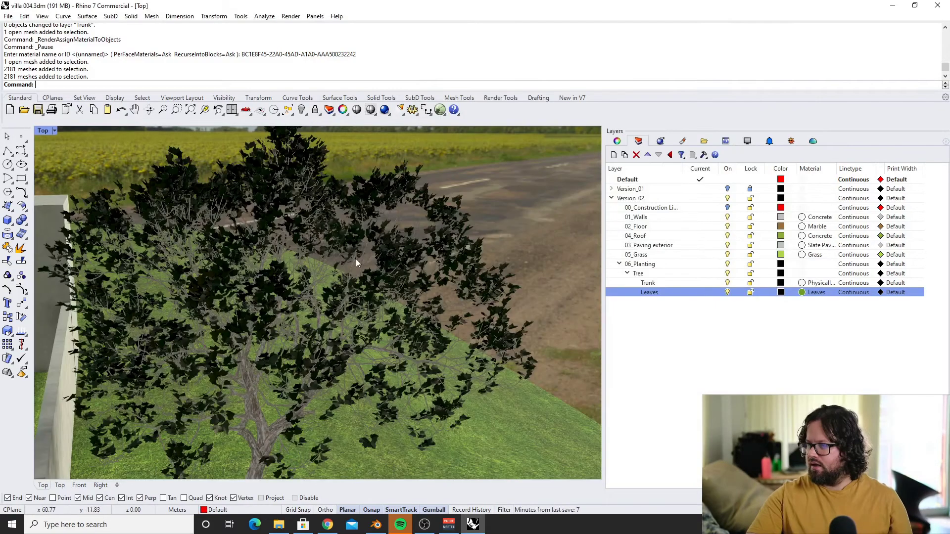
Select the tree's leaf meshes and assign the Leaves material to them
left_click(316, 224)
left_click(617, 141)
left_click(737, 195)
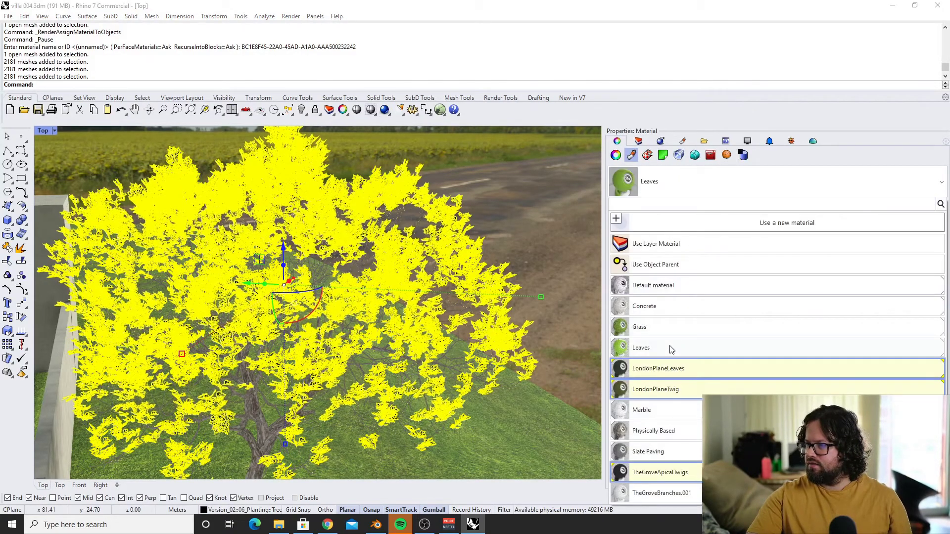
left_click(672, 350)
left_click(658, 197)
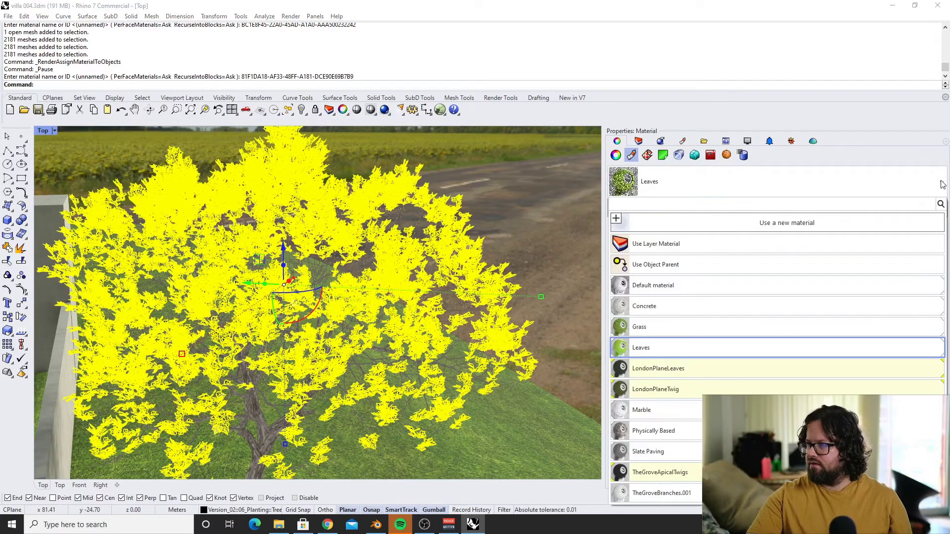
left_click(652, 349)
key("Escape")
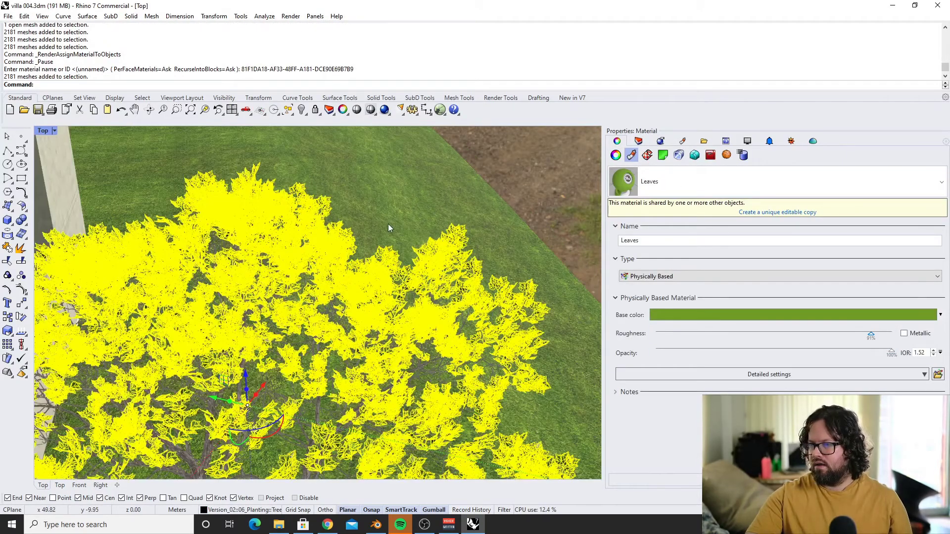
scroll(388, 224, "down", 7)
left_click(391, 190)
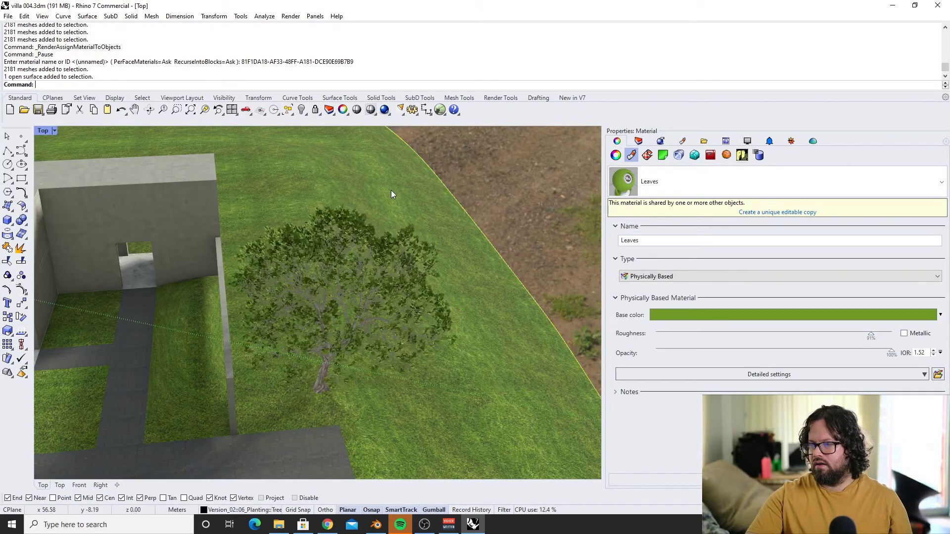
right_click_drag(380, 242, 347, 238)
scroll(347, 239, "up", 6)
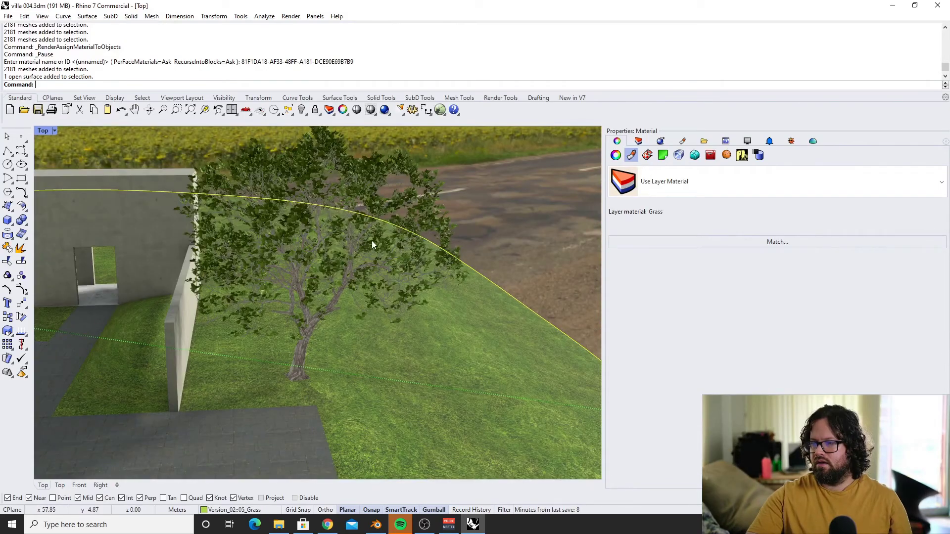
Change the Leaves layer material's base color to a more muted green, #708B42, and accept the material
left_click(367, 243)
left_click(526, 203)
left_click(420, 168)
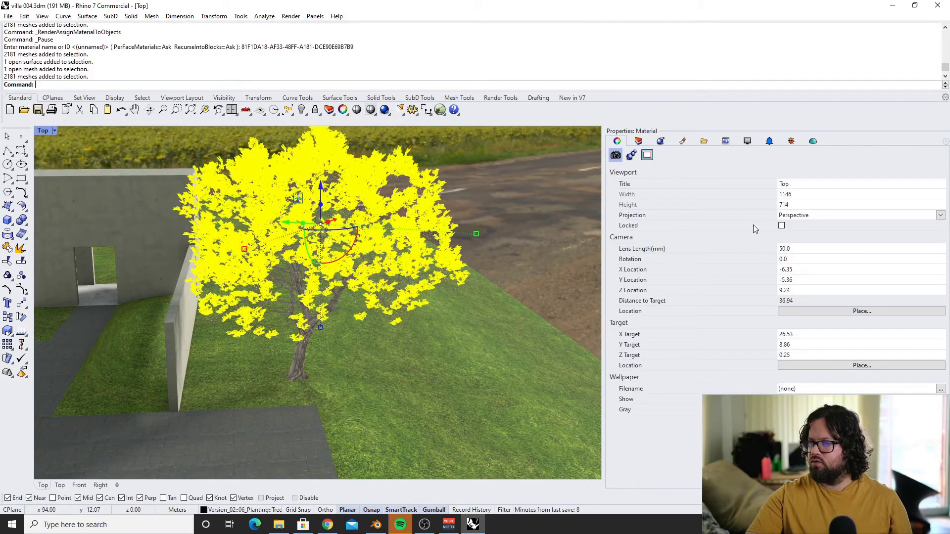
left_click(634, 142)
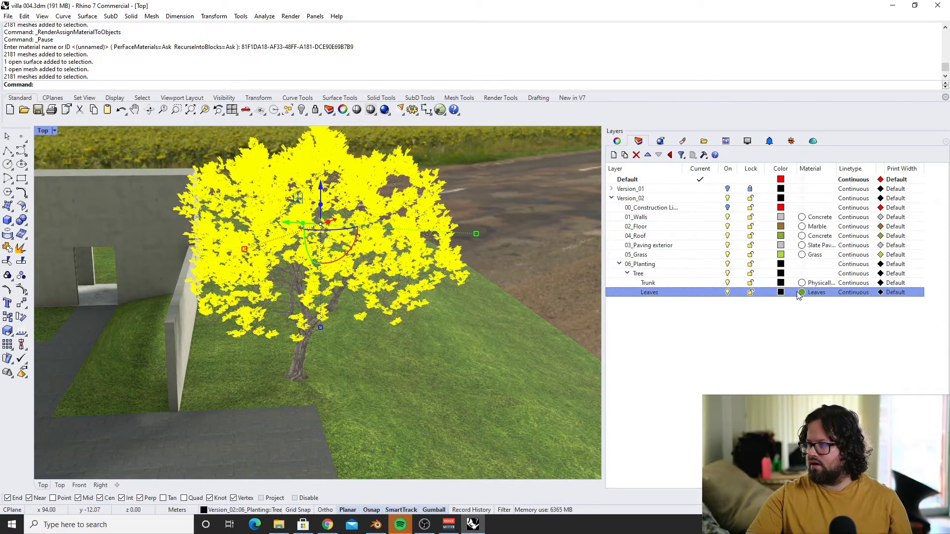
left_click(802, 293)
left_click(698, 210)
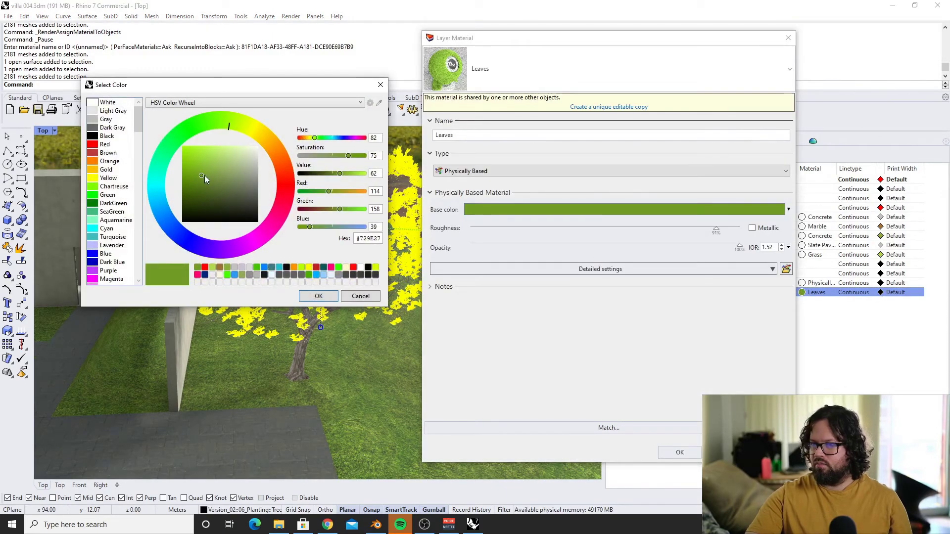
left_click_drag(208, 176, 218, 181)
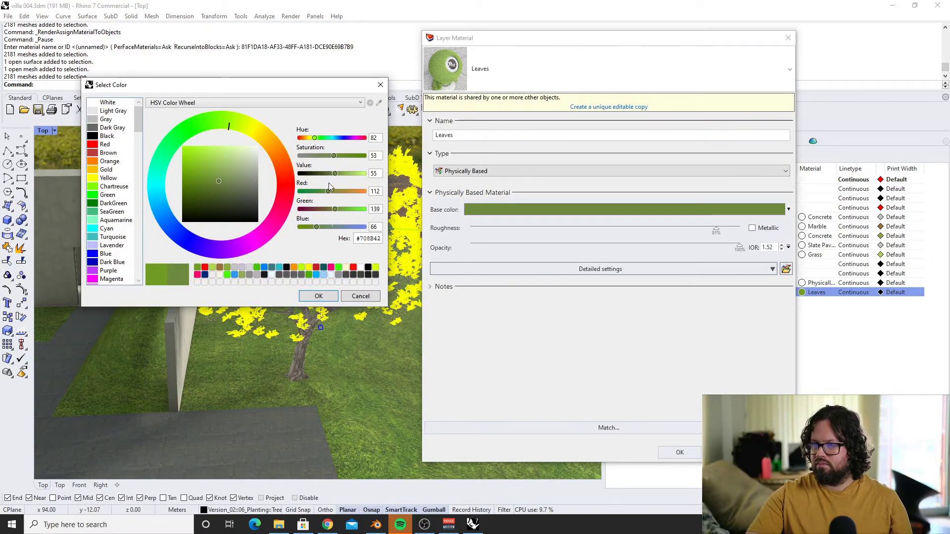
left_click(319, 296)
left_click(680, 452)
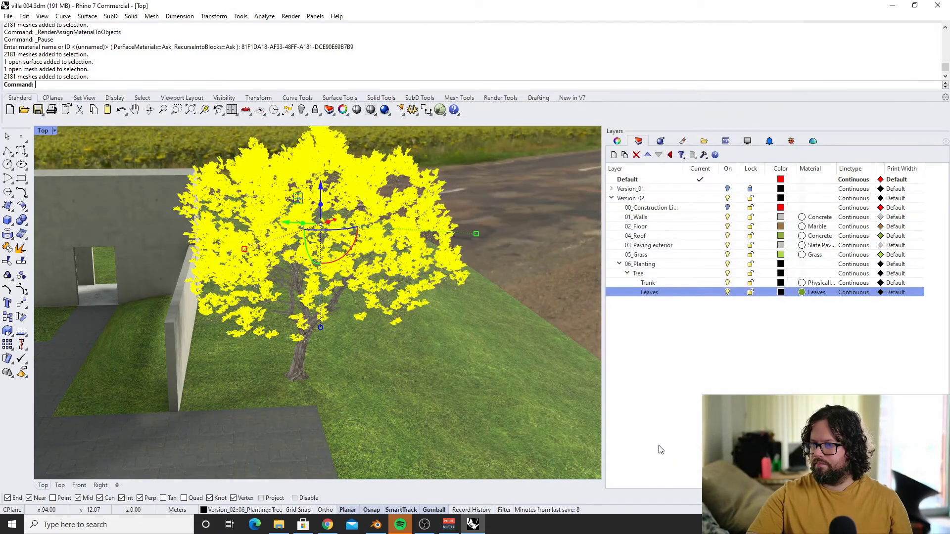
Select the trunk and leaf meshes together and group them as one tree
scroll(484, 381, "down", 3)
right_click_drag(483, 381, 356, 327)
key("Escape")
scroll(358, 349, "down", 5)
scroll(229, 318, "up", 10)
left_click(426, 263)
left_click(425, 260, "shift")
key("ctrl+g")
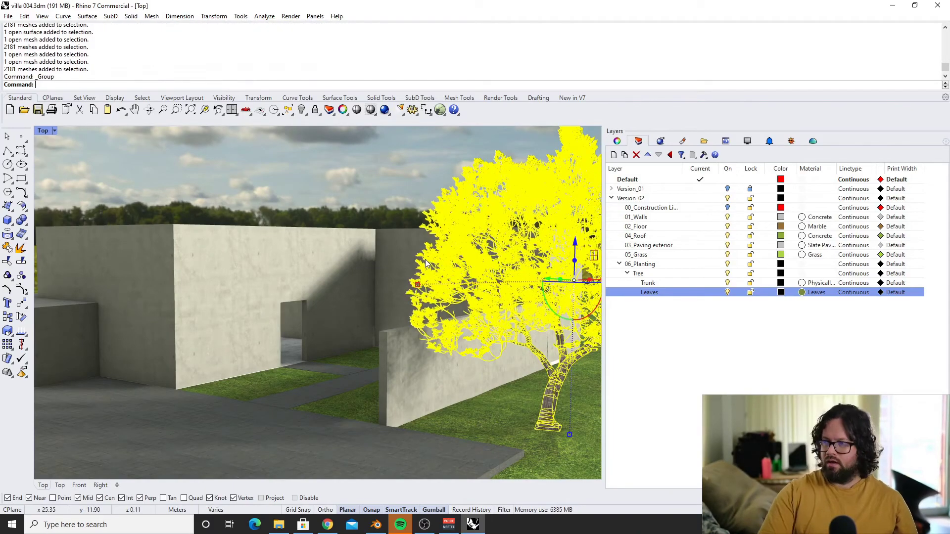
key("Escape")
scroll(426, 259, "down", 6)
scroll(436, 270, "up", 4)
Move the grouped tree into the villa's garden area behind the low concrete wall and deselect it
left_click(438, 340)
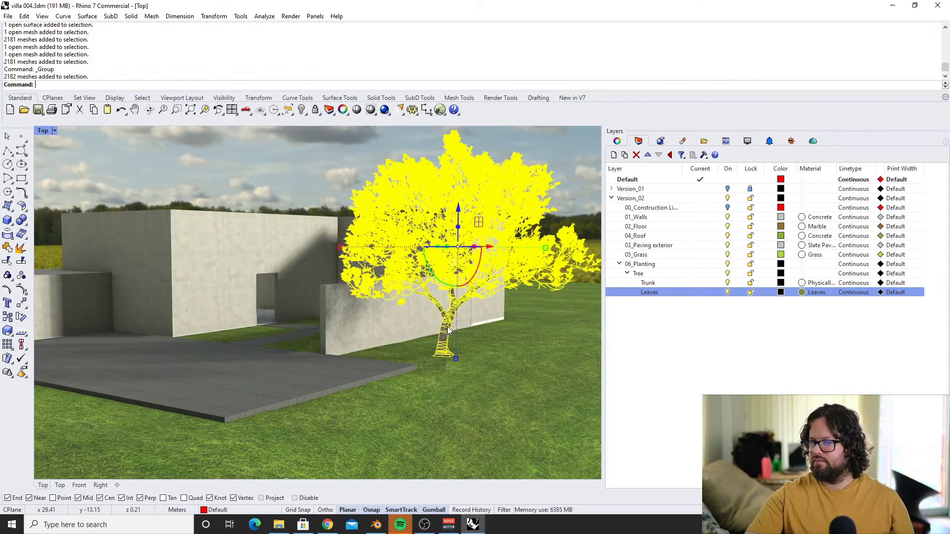
left_click_drag(488, 248, 469, 248)
left_click_drag(439, 210, 440, 216)
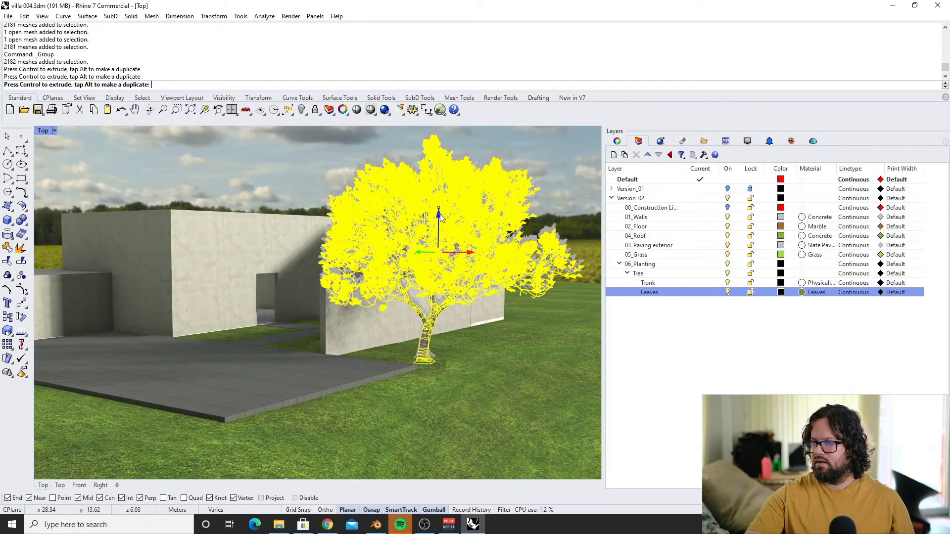
left_click(501, 388)
key("Escape")
Widen the layer list to show its Color and Material columns
right_click_drag(469, 348, 376, 316)
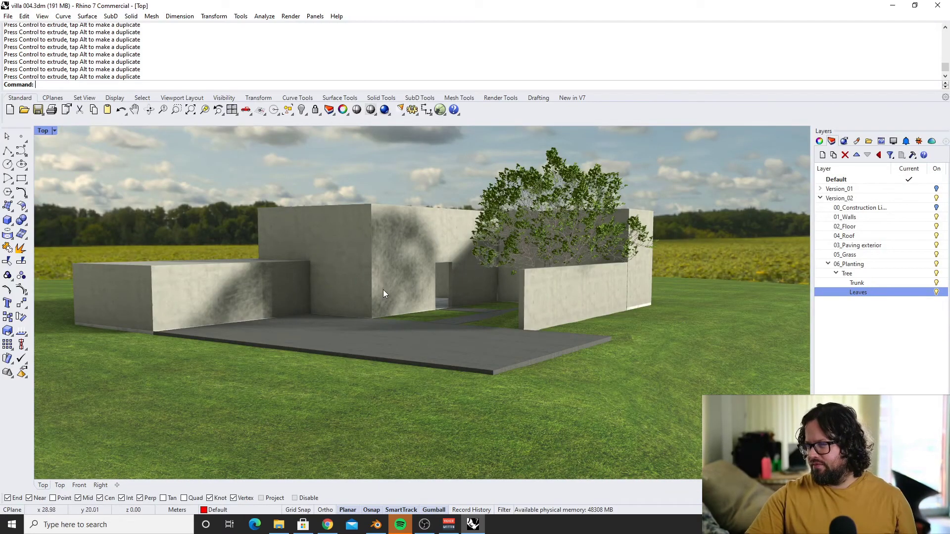
right_click_drag(387, 296, 485, 293, "shift")
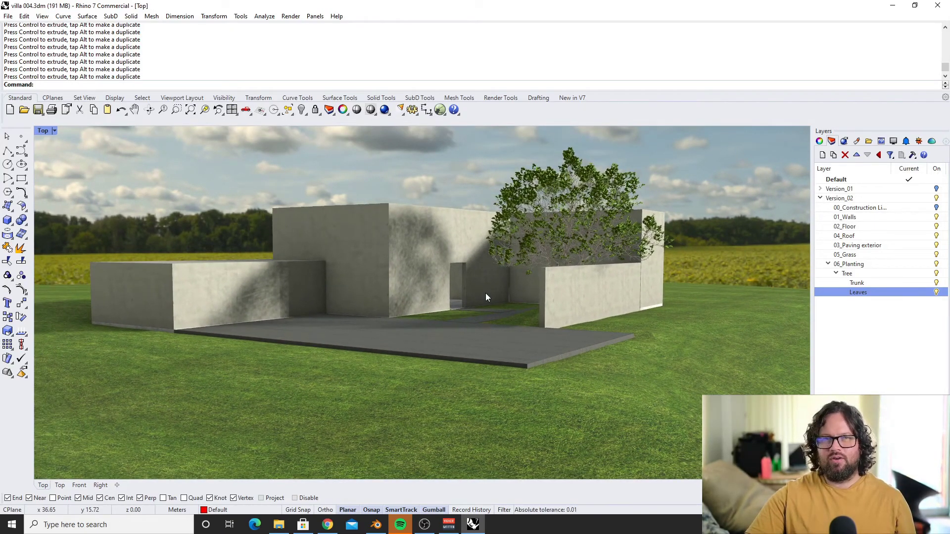
left_click_drag(812, 226, 712, 235)
right_click_drag(589, 266, 465, 319)
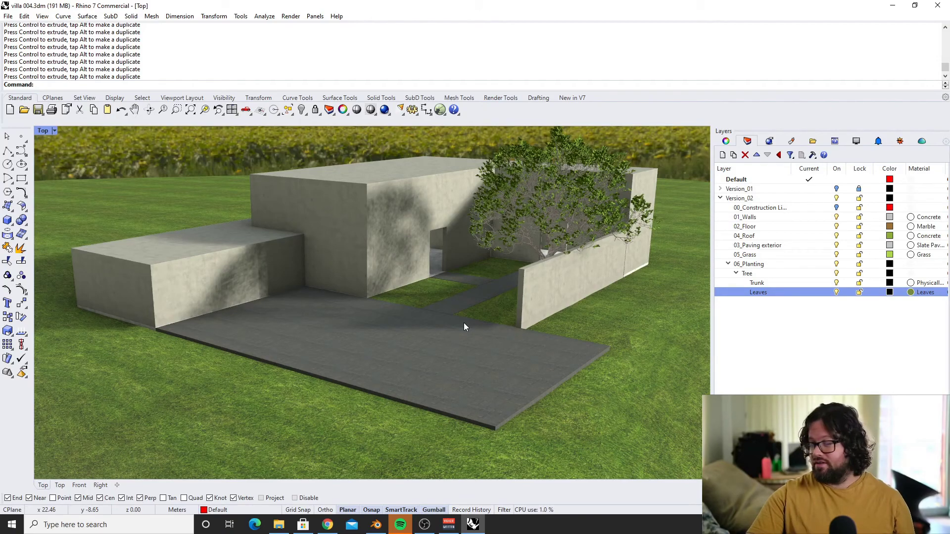